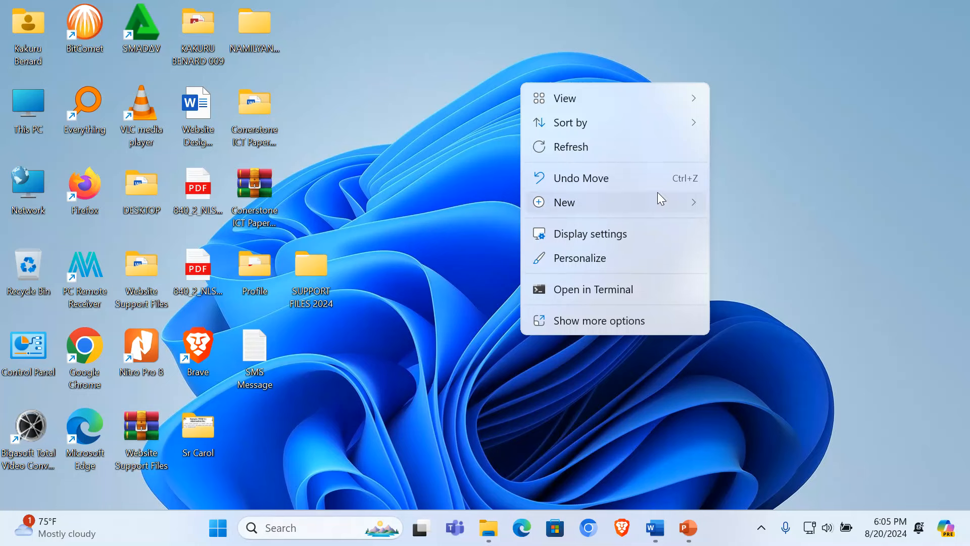
# Step: Create a desktop folder named with the student's name followed by 002, and open it
pyautogui.moveTo(668, 205)
pyautogui.click(754, 17)
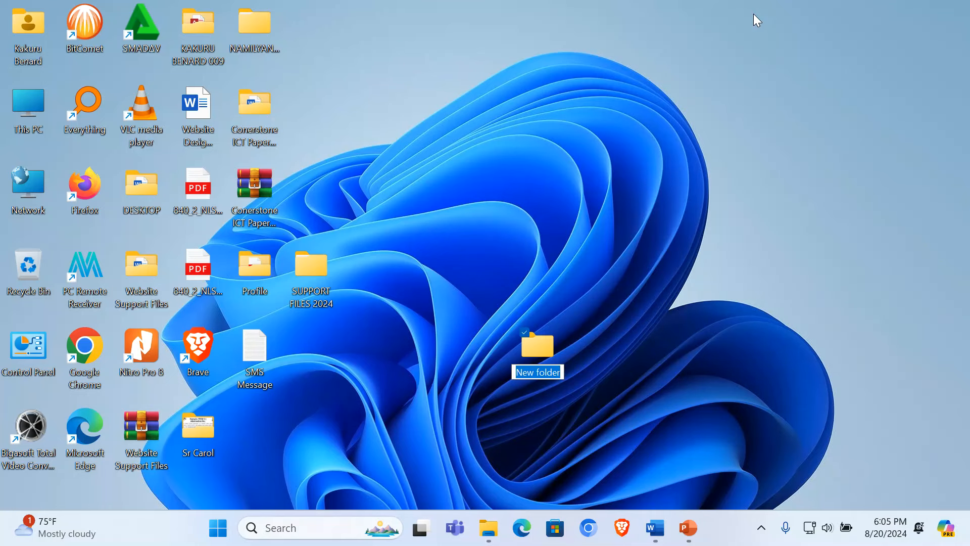
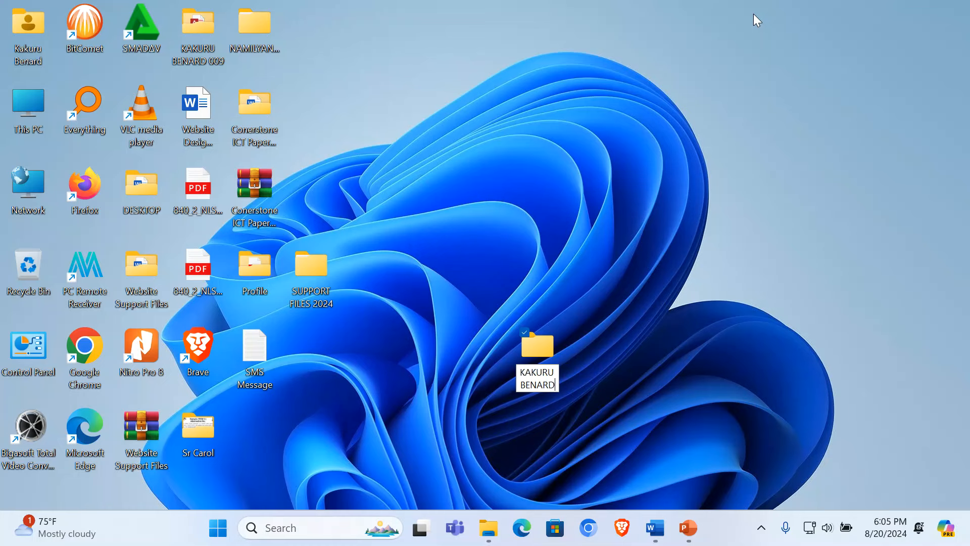
pyautogui.write(' 002')
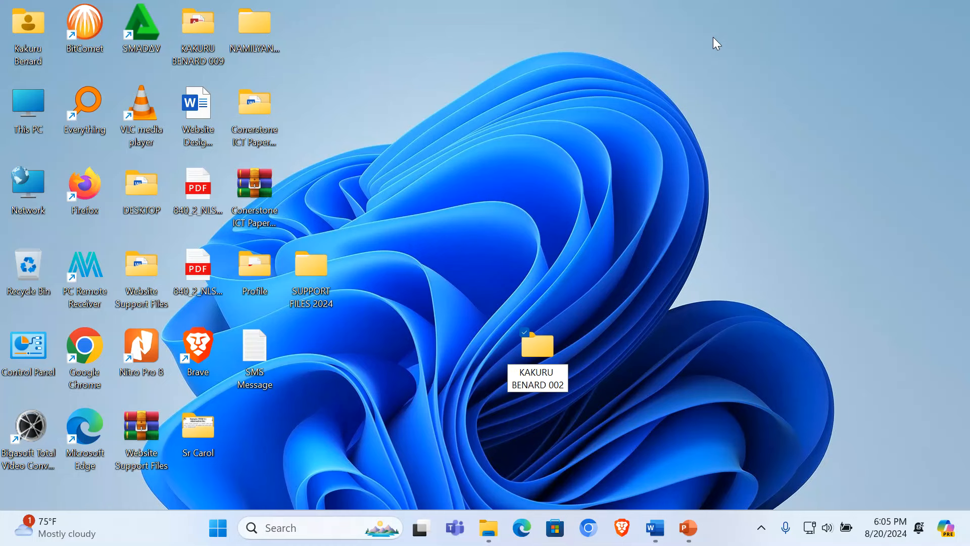
pyautogui.press('Return')
pyautogui.doubleClick(558, 348)
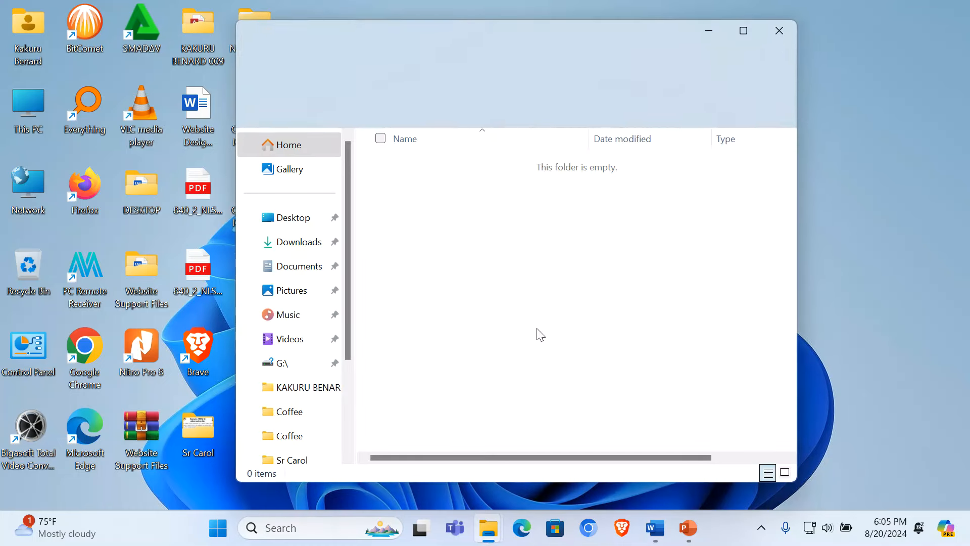
# Step: Add subfolders ITEM 1 and ITEM 2, then open ITEM 2
pyautogui.rightClick(467, 233)
pyautogui.moveTo(600, 353)
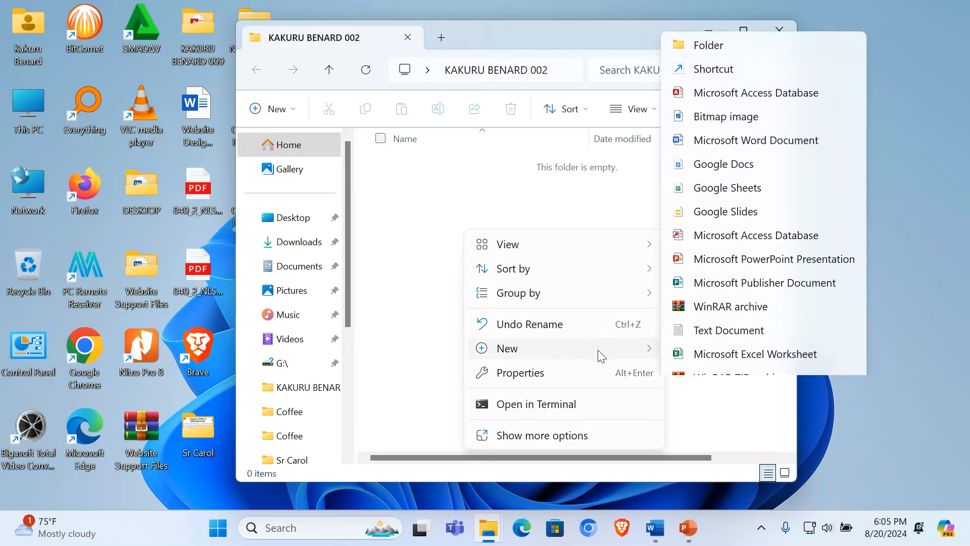
pyautogui.click(797, 10)
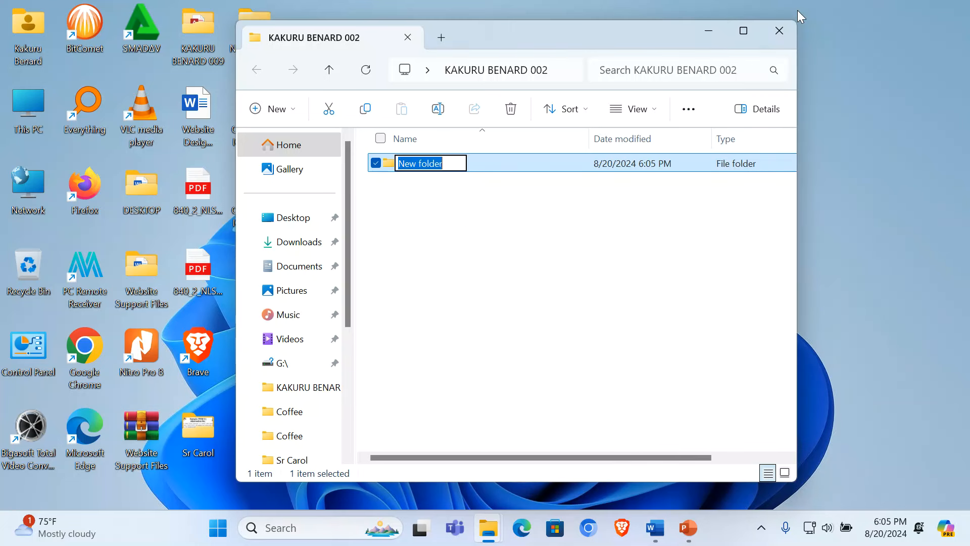
pyautogui.write('ITEM 1')
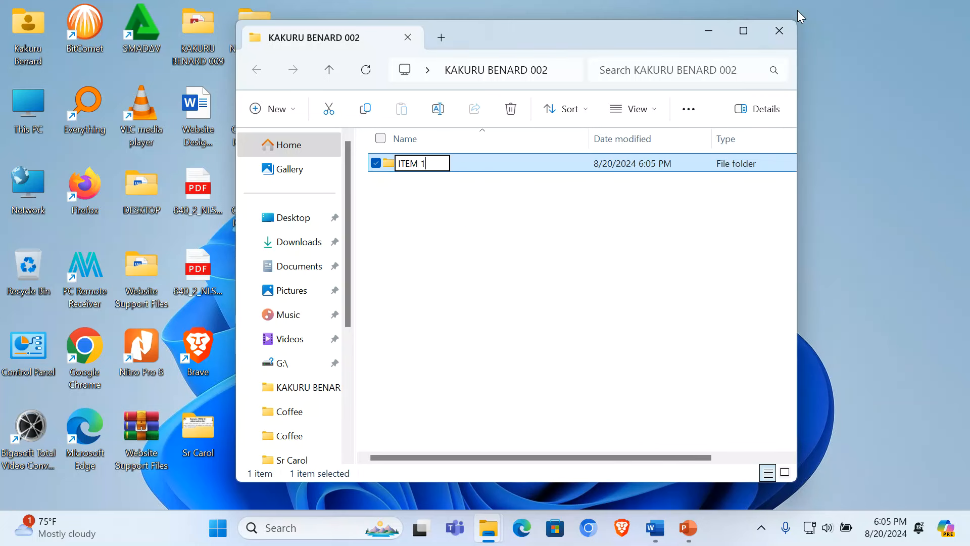
pyautogui.press('Return')
pyautogui.rightClick(428, 240)
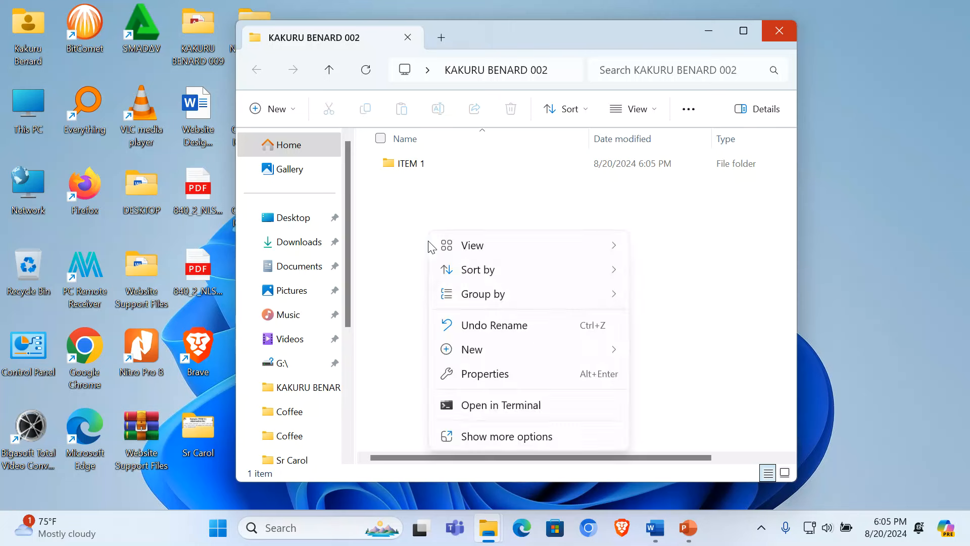
pyautogui.moveTo(616, 350)
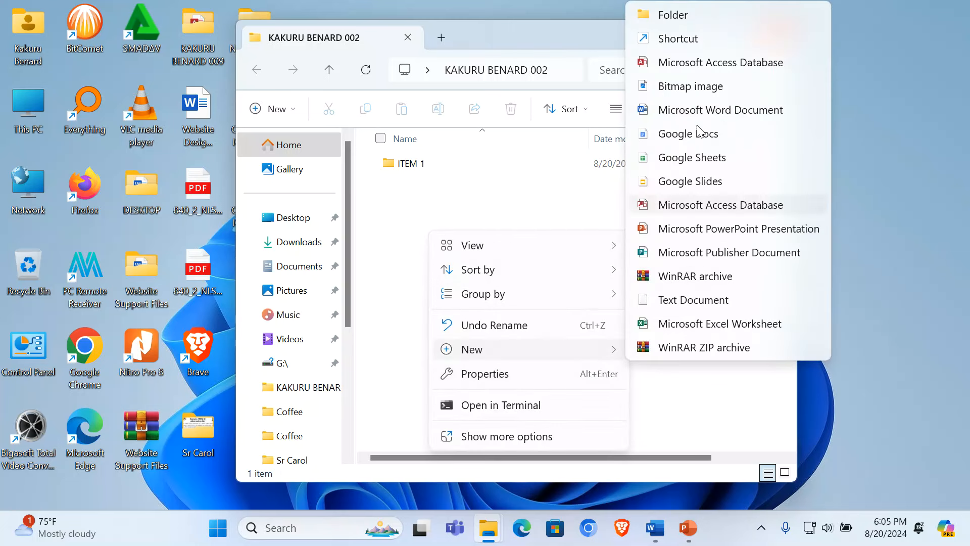
pyautogui.click(702, 10)
pyautogui.write('ITEM')
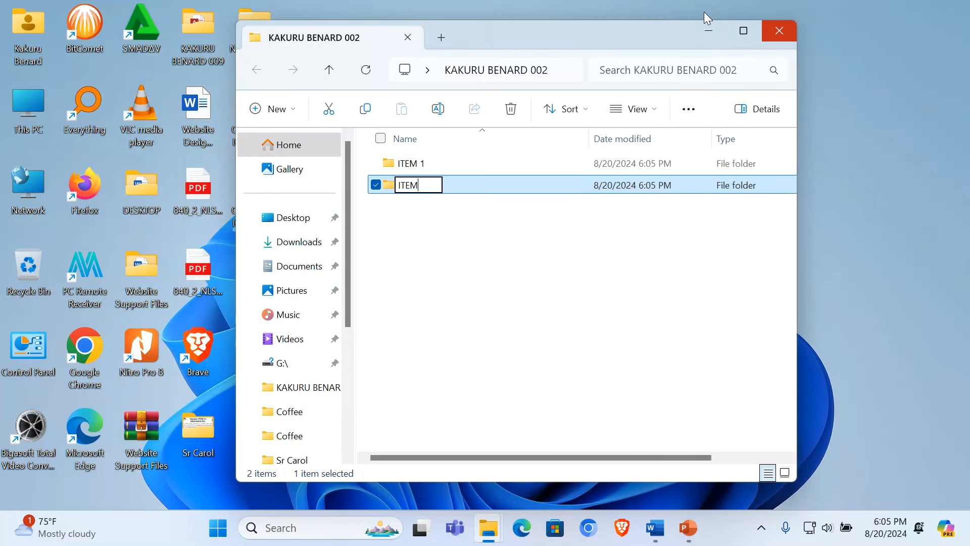
pyautogui.write(' 2')
pyautogui.press('Return')
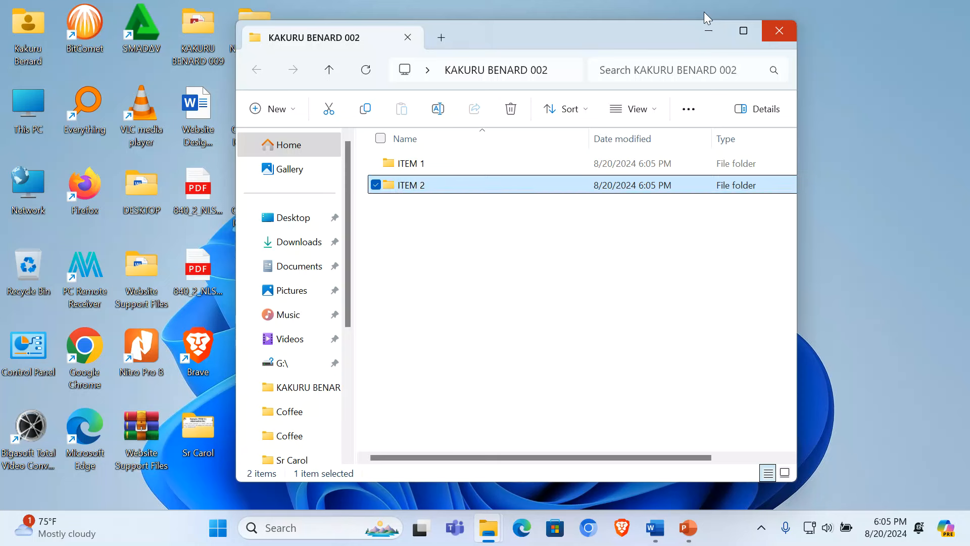
pyautogui.press('Return')
# Step: Create a Publisher document named 'Kano Coffee Newsletter' in ITEM 2, then reveal the desktop
pyautogui.rightClick(511, 262)
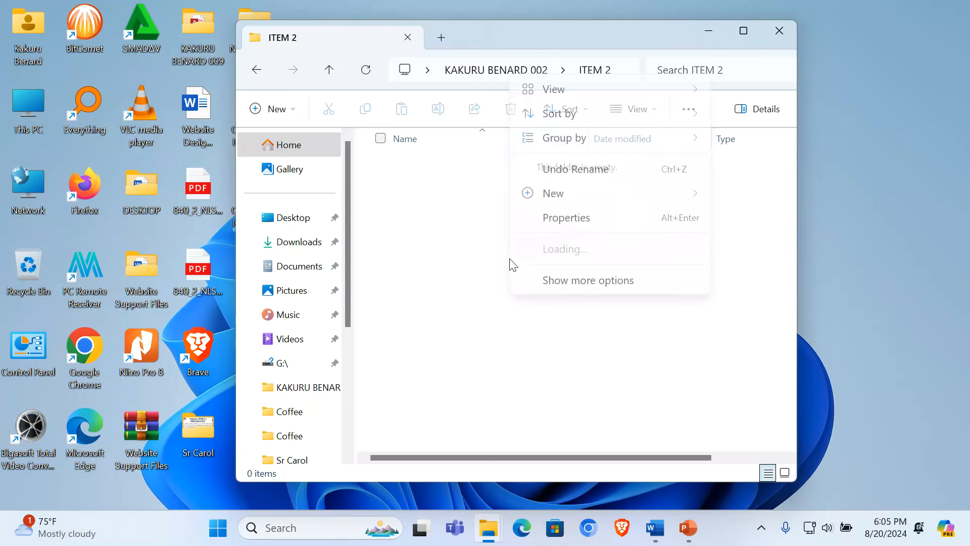
pyautogui.moveTo(664, 198)
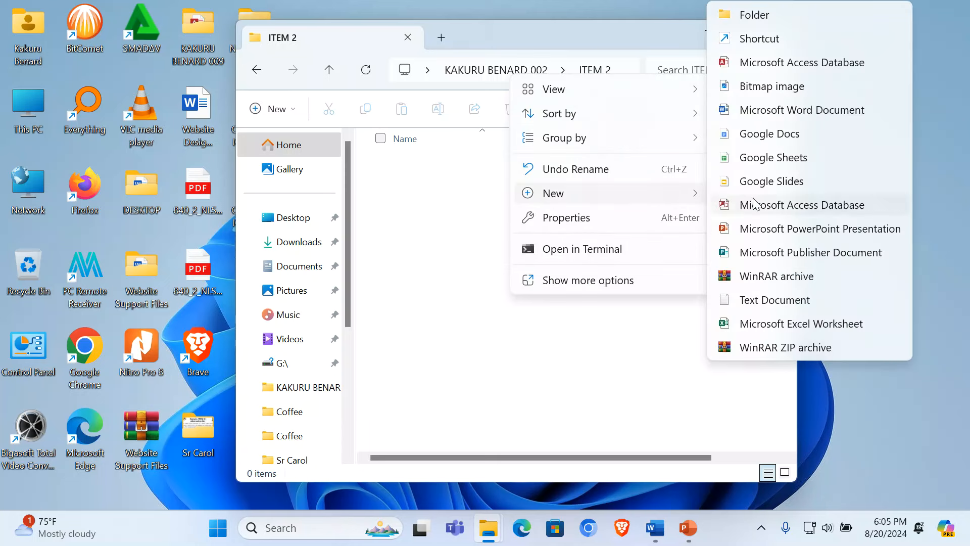
pyautogui.click(782, 260)
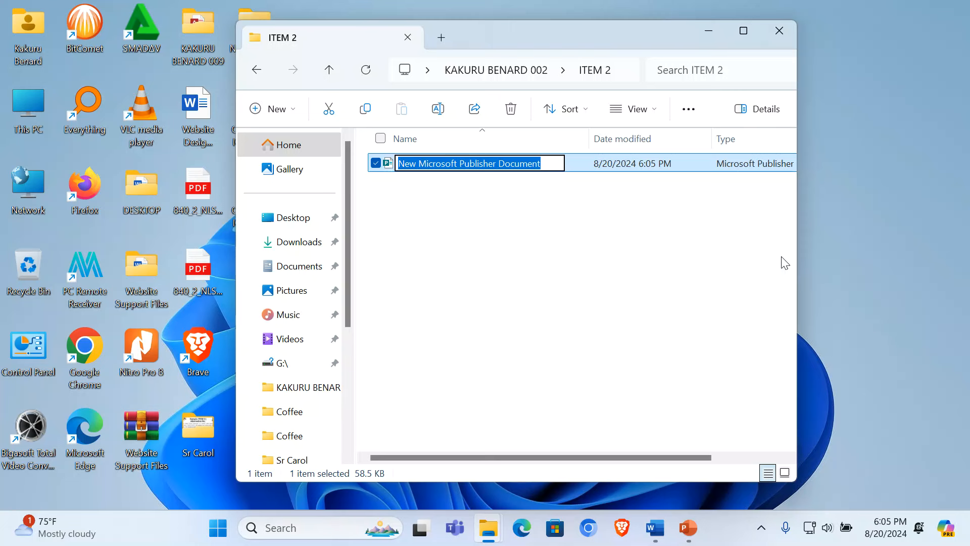
pyautogui.write('Kano ')
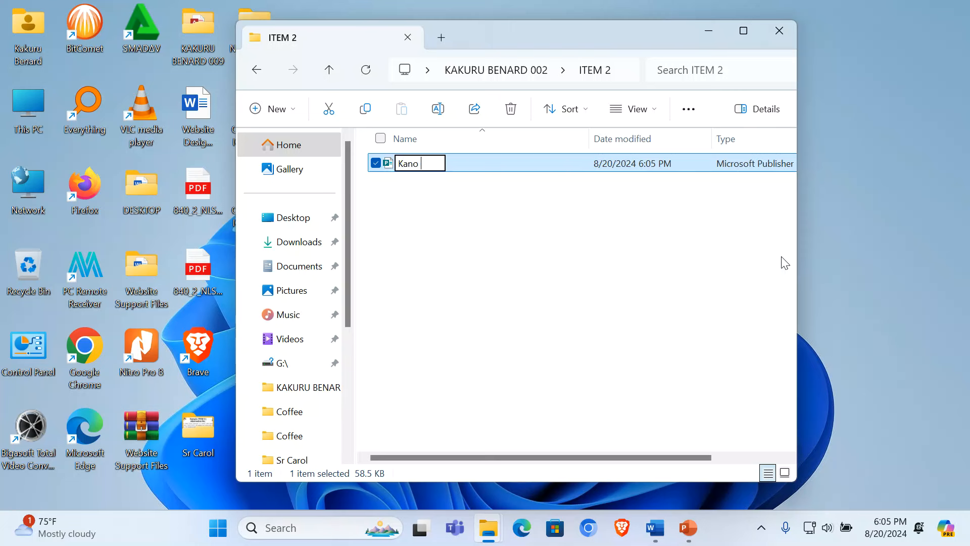
pyautogui.write('Coffee')
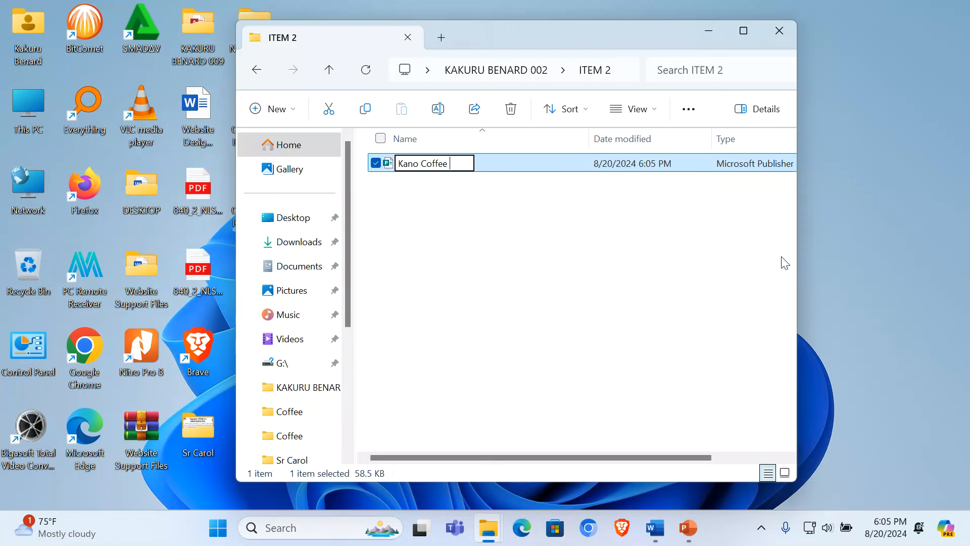
pyautogui.write(' News')
pyautogui.write('letter')
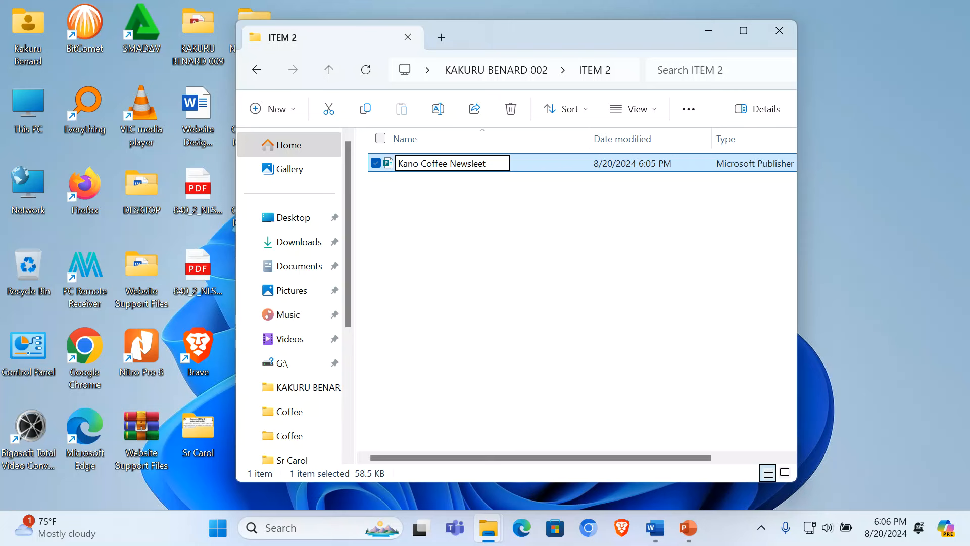
pyautogui.press('BackSpace')
pyautogui.press('BackSpace')
pyautogui.press('BackSpace')
pyautogui.press('BackSpace')
pyautogui.write('tter')
pyautogui.press('Return')
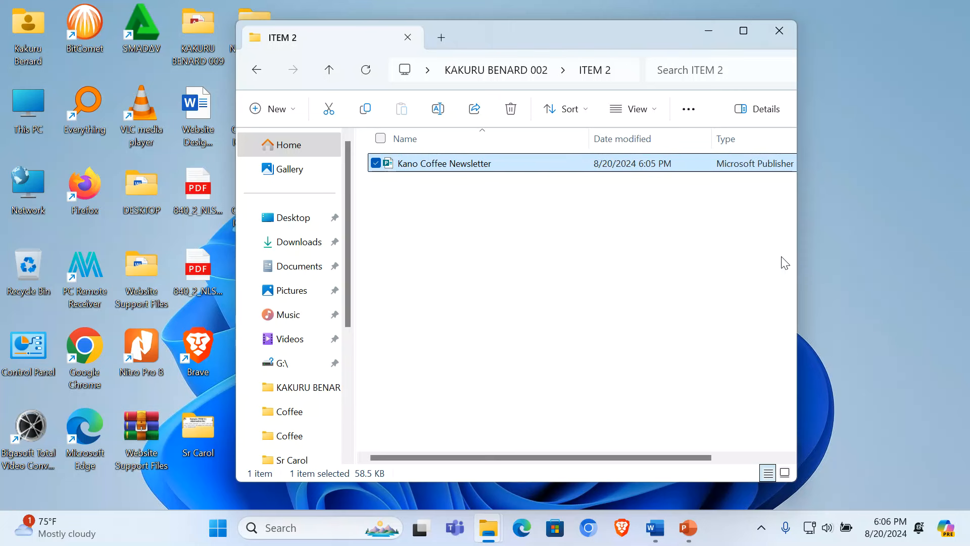
pyautogui.click(708, 30)
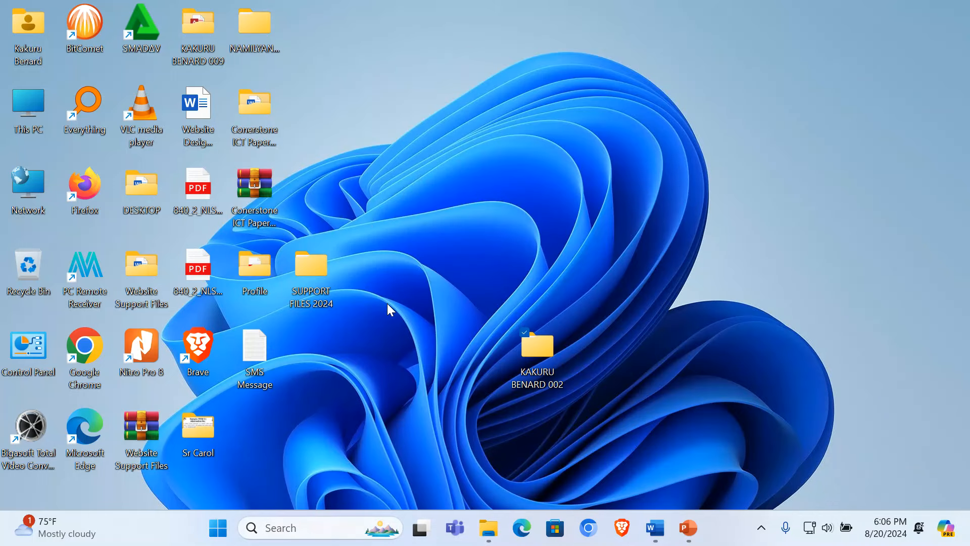
pyautogui.doubleClick(312, 264)
pyautogui.click(427, 187)
pyautogui.doubleClick(427, 187)
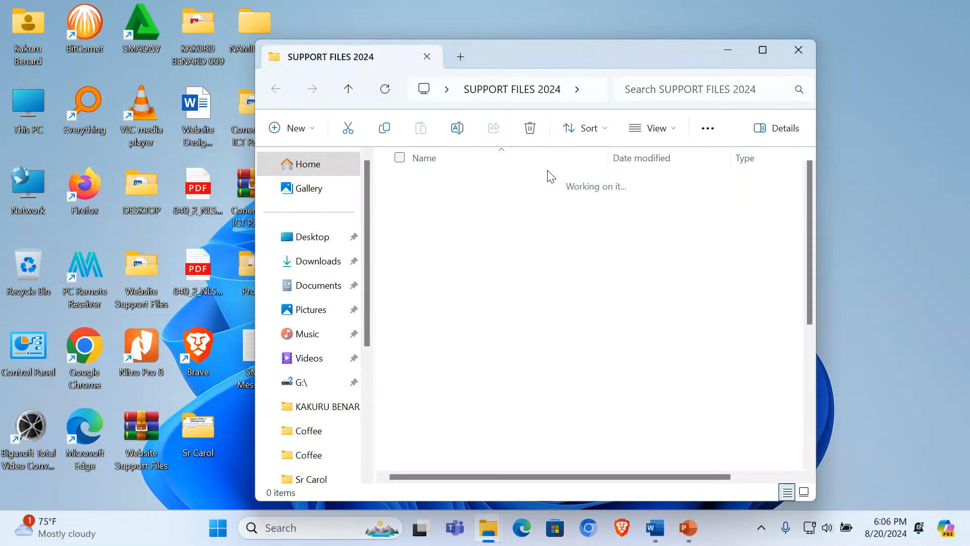
pyautogui.click(763, 50)
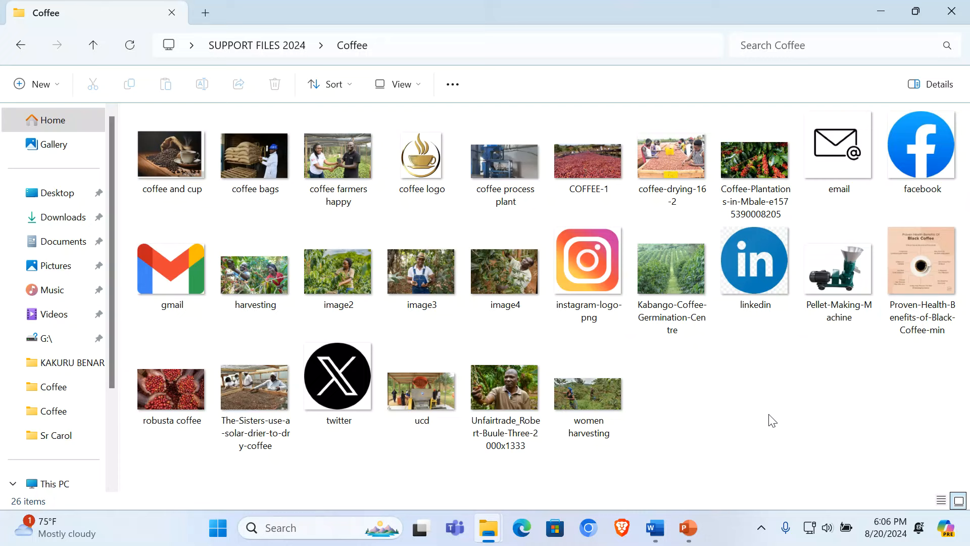
pyautogui.click(879, 10)
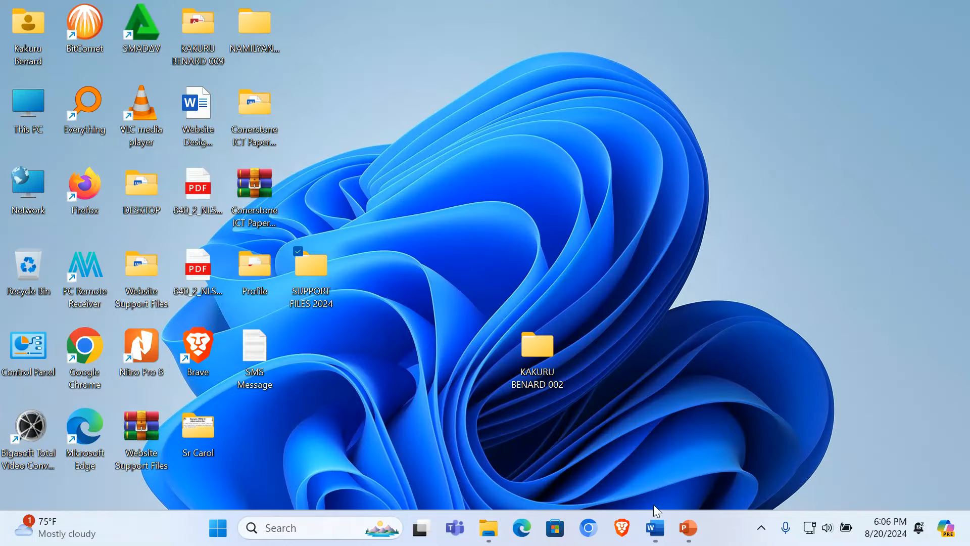
pyautogui.moveTo(497, 534)
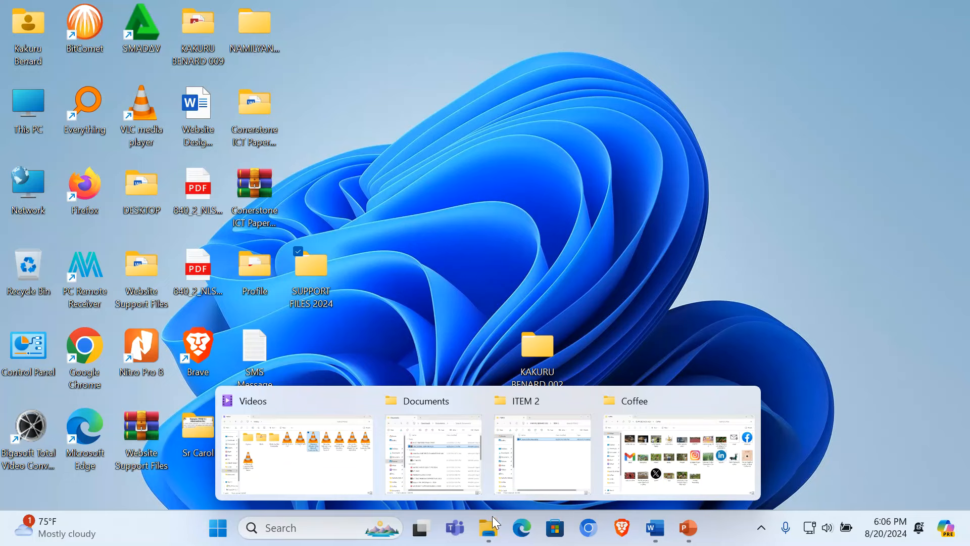
pyautogui.click(556, 457)
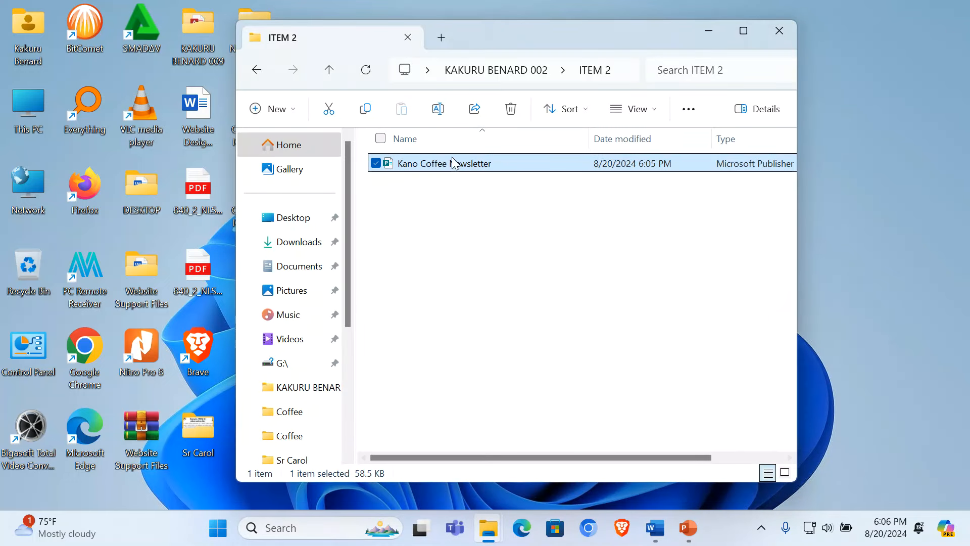
# Step: Open Kano Coffee Newsletter in Publisher and apply the Banded newsletter template
pyautogui.doubleClick(434, 164)
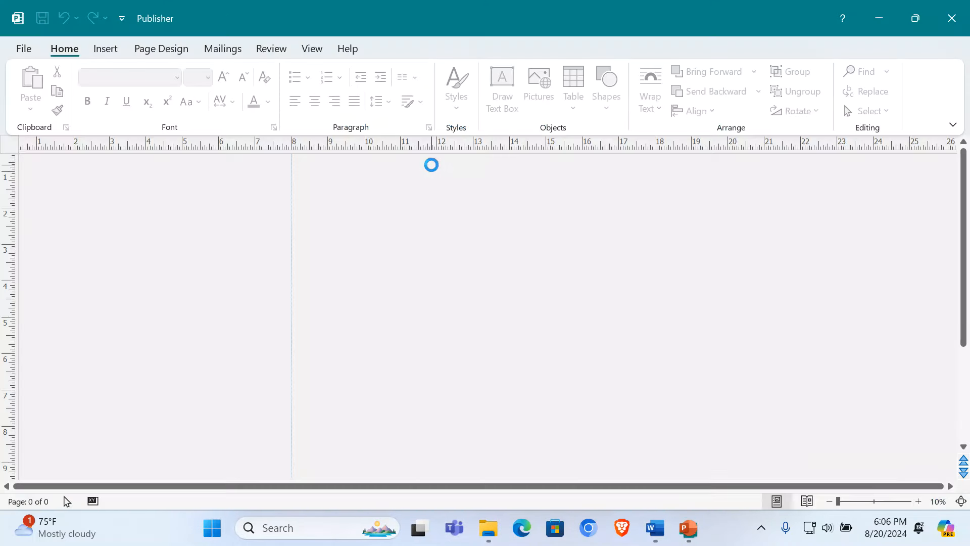
pyautogui.click(161, 49)
pyautogui.click(34, 90)
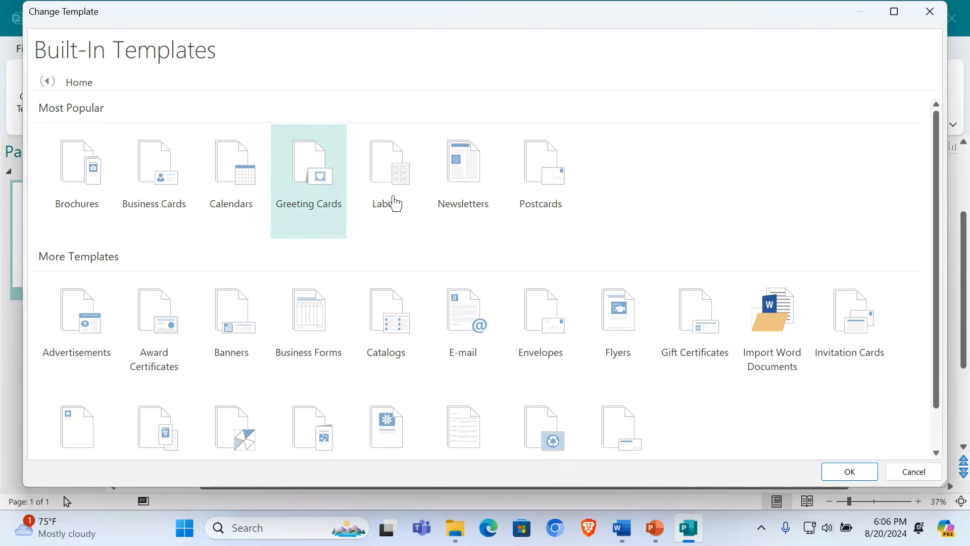
pyautogui.click(470, 194)
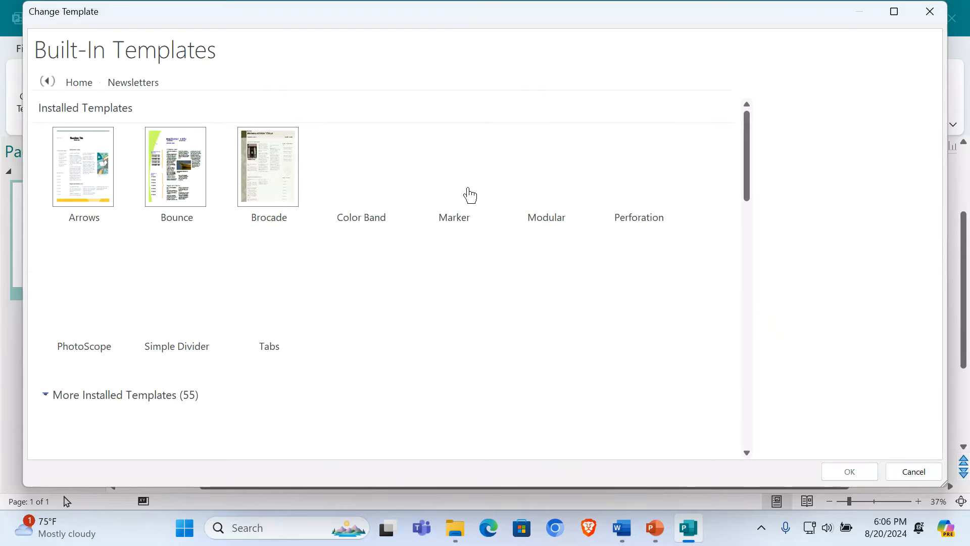
pyautogui.scroll(-6, 517, 316)
pyautogui.scroll(2, 516, 304)
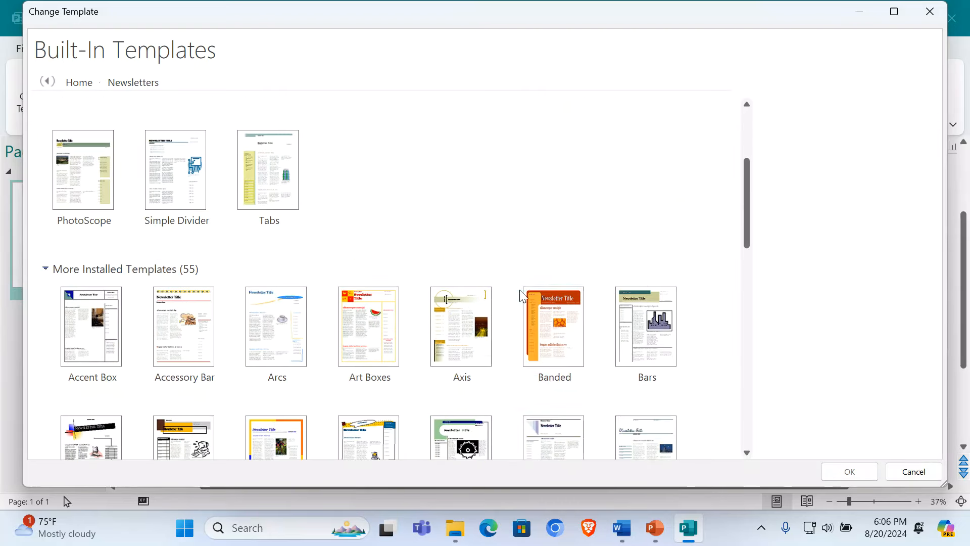
pyautogui.scroll(-3, 374, 283)
pyautogui.scroll(3, 386, 289)
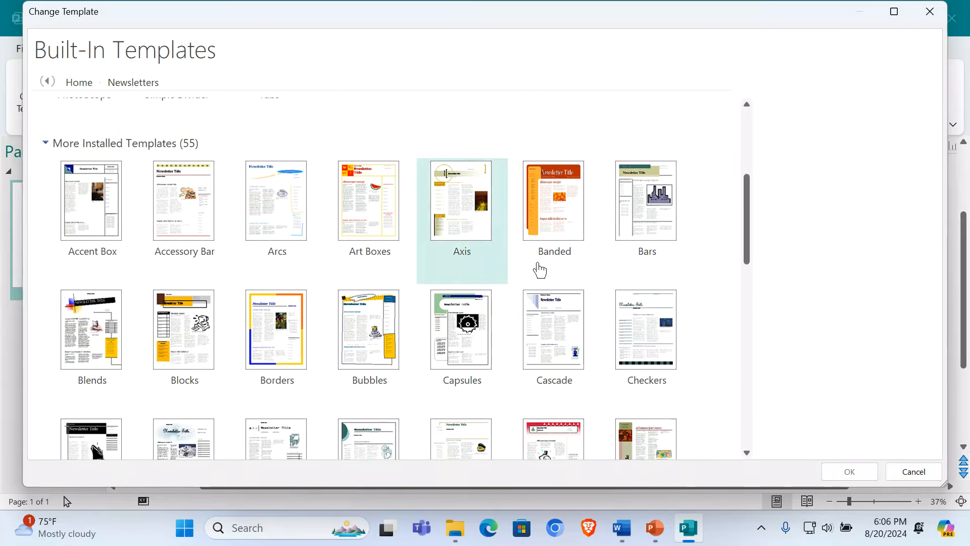
pyautogui.doubleClick(551, 219)
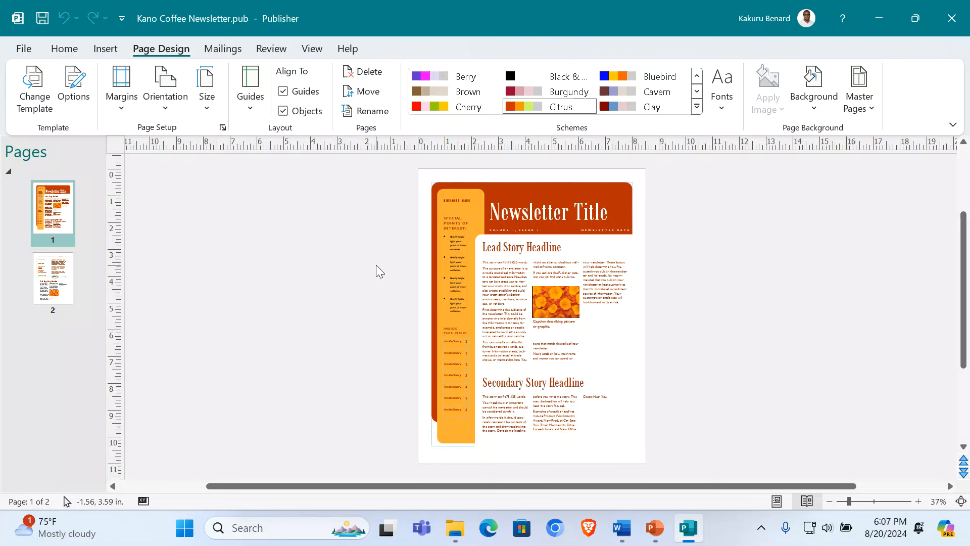
# Step: Zoom in four steps and scroll up to the masthead of page 1
pyautogui.click(918, 501)
pyautogui.click(918, 501)
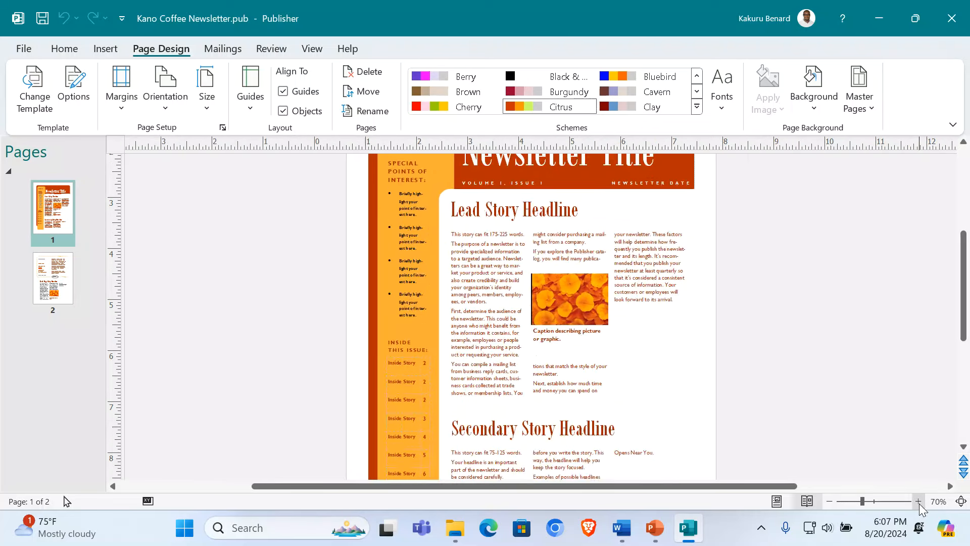
pyautogui.scroll(5, 789, 320)
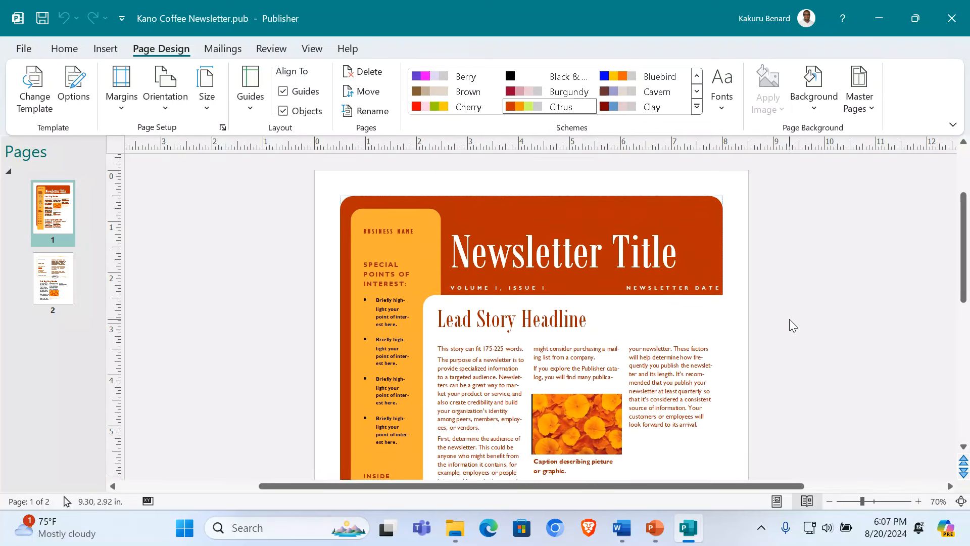
pyautogui.click(919, 502)
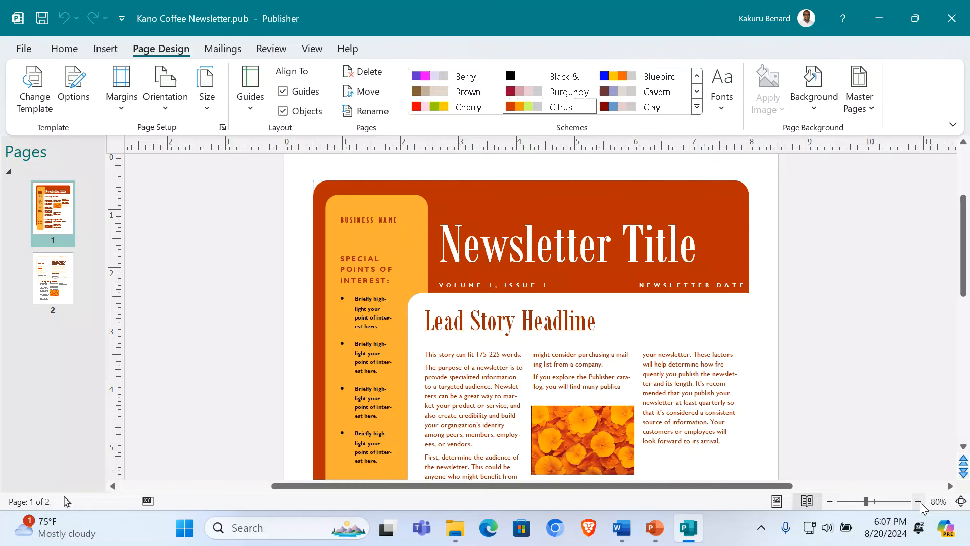
pyautogui.click(919, 501)
# Step: Replace the Newsletter Title placeholder with 'Our Coffee Your Coffee'
pyautogui.click(550, 230)
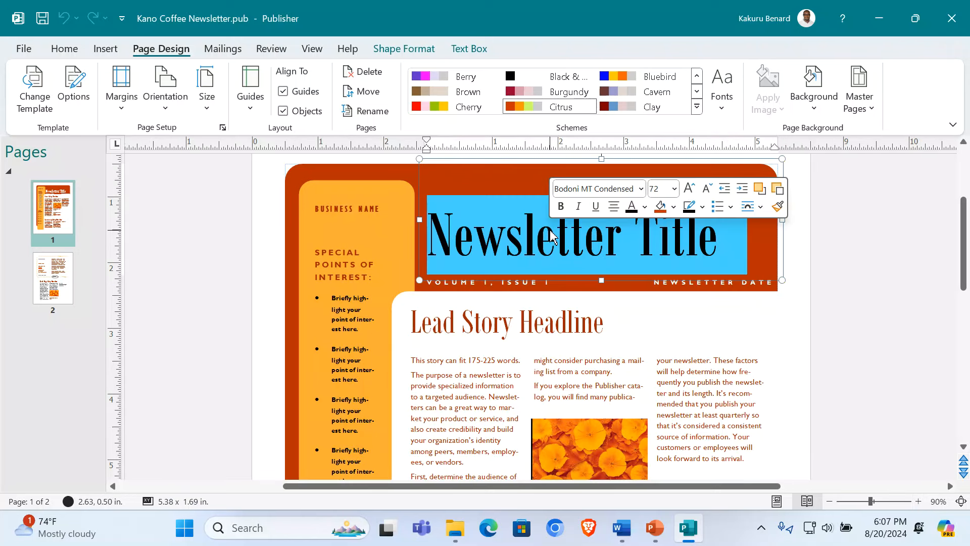
pyautogui.write('O')
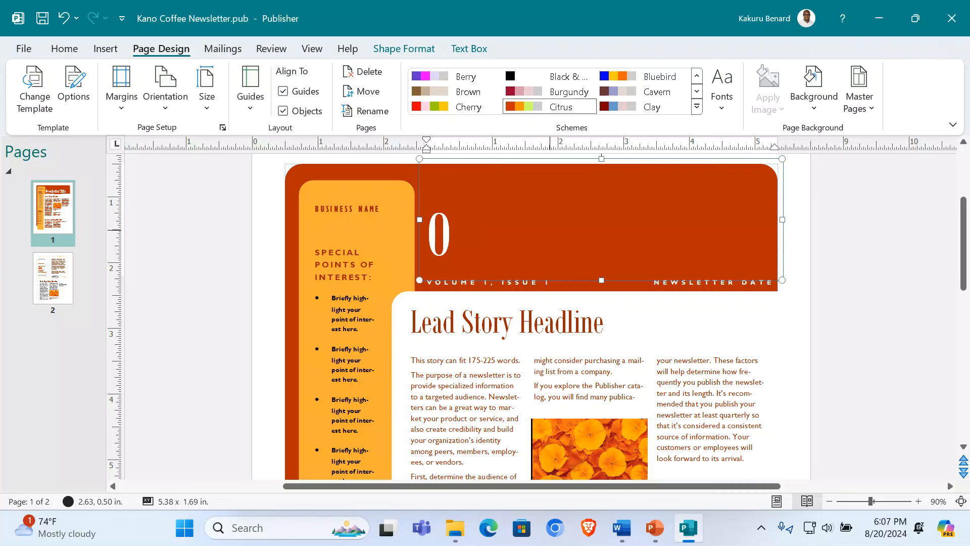
pyautogui.write('ur Coffe')
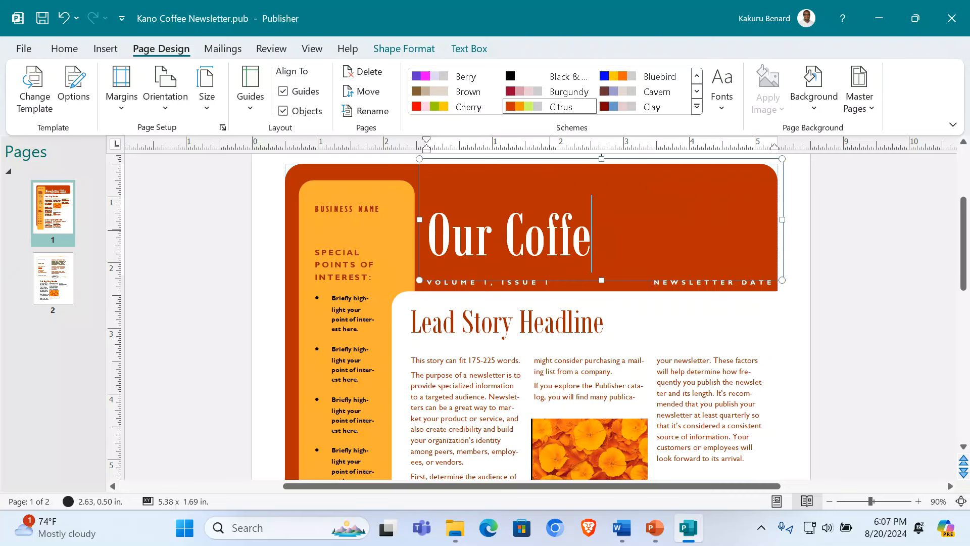
pyautogui.write('e Your Coffee')
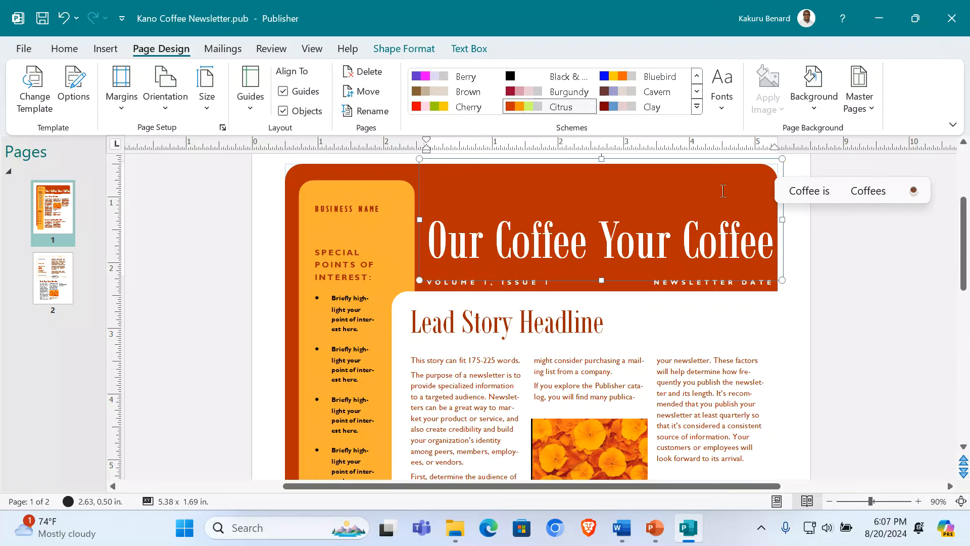
pyautogui.click(862, 310)
# Step: Change the VOLUME I, ISSUE I line to 'FIRST EDITION'
pyautogui.tripleClick(456, 283)
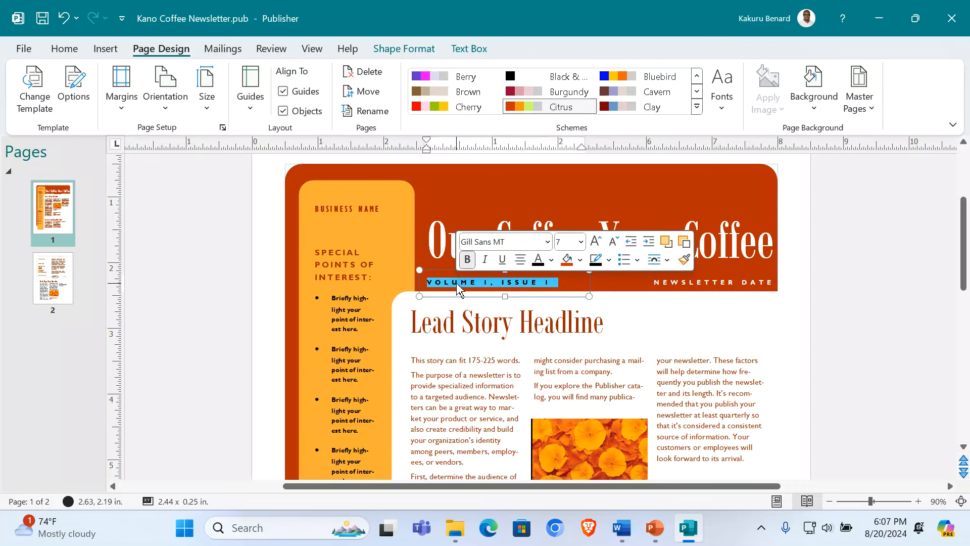
pyautogui.write('first e')
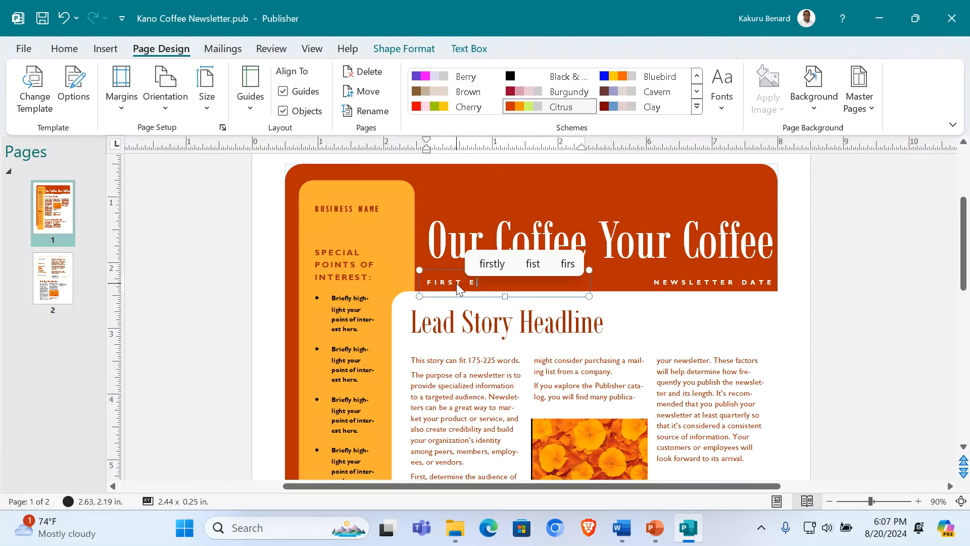
pyautogui.write('diytion')
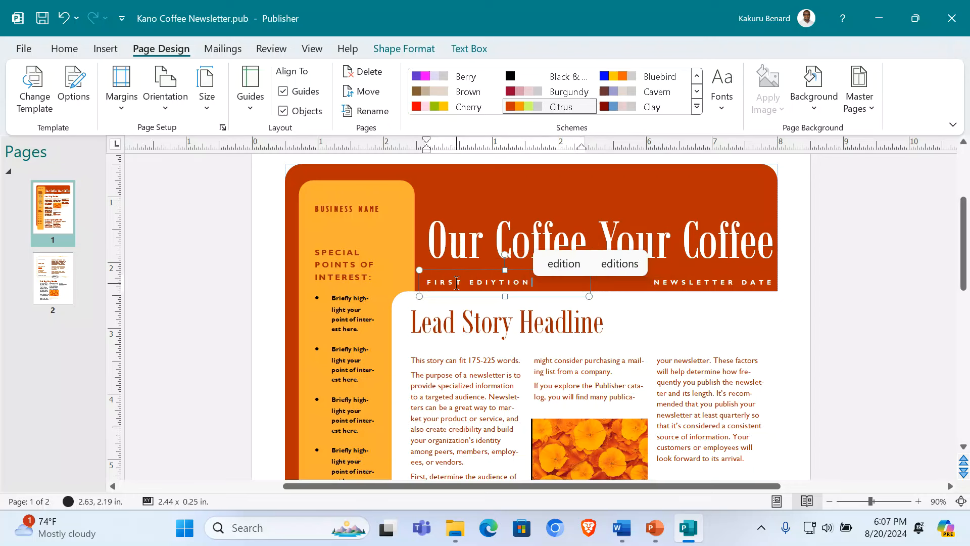
pyautogui.click(499, 280)
pyautogui.press('BackSpace')
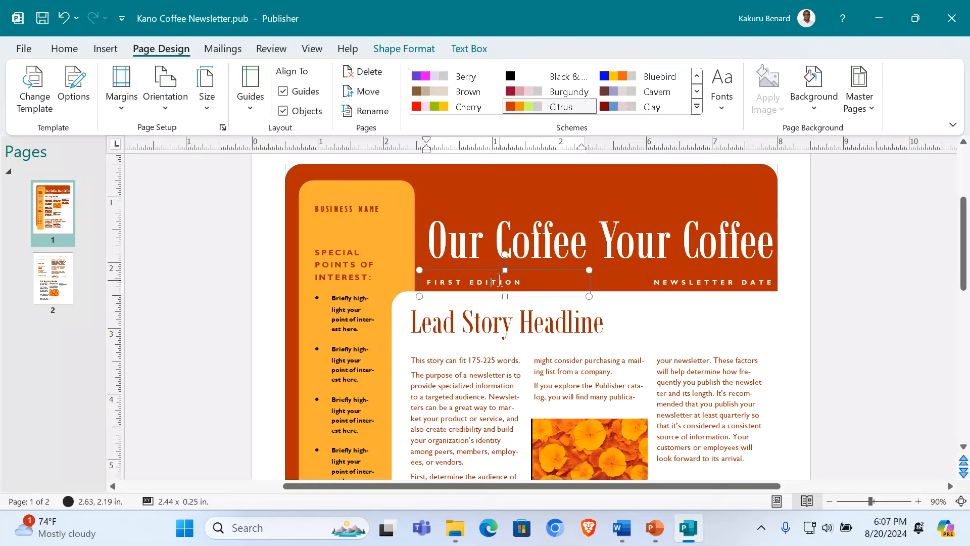
pyautogui.tripleClick(731, 282)
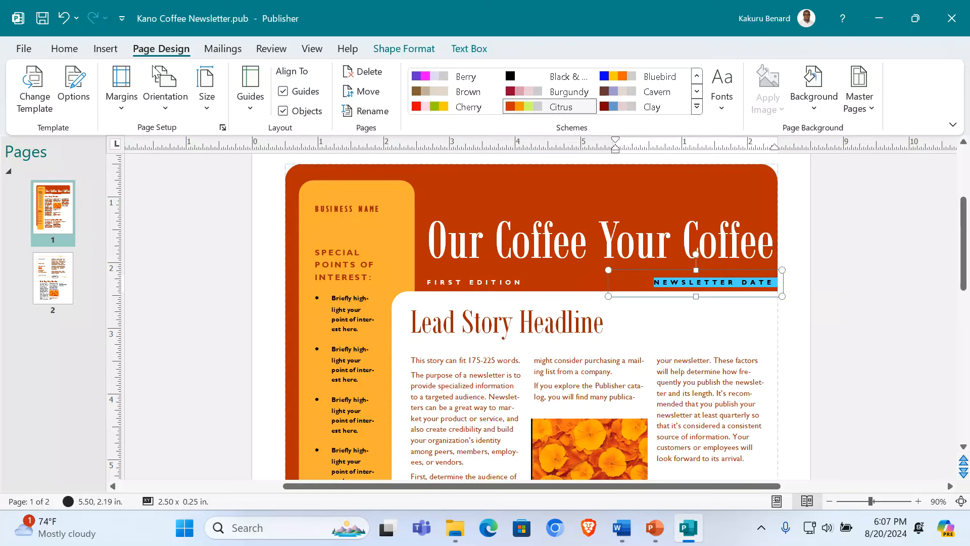
# Step: Insert the date August 20, 2024 in place of the NEWSLETTER DATE placeholder
pyautogui.click(106, 49)
pyautogui.click(695, 92)
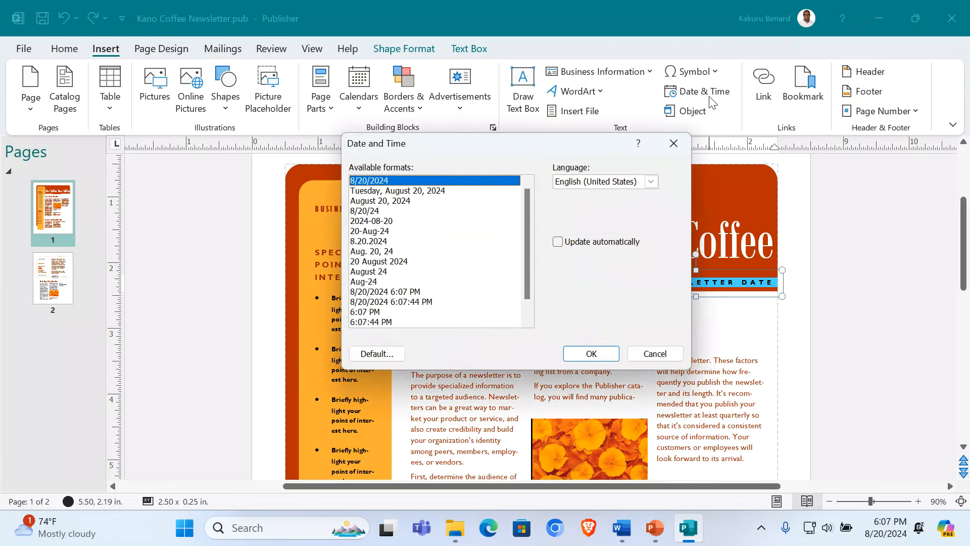
pyautogui.click(392, 202)
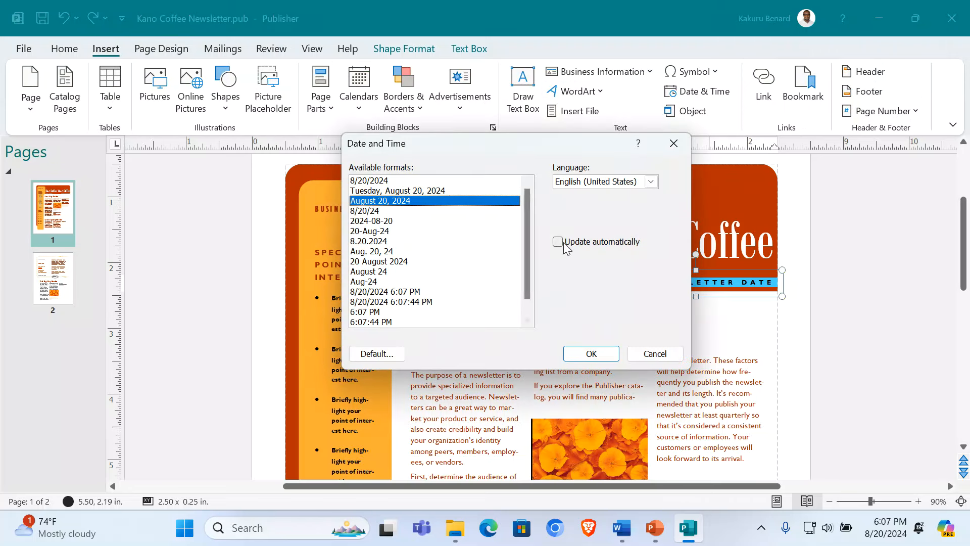
pyautogui.click(591, 353)
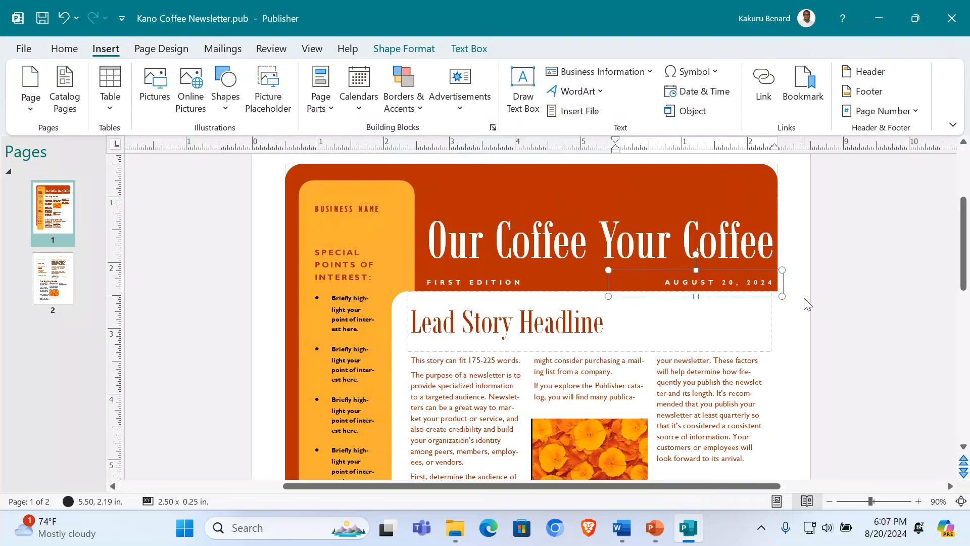
pyautogui.click(847, 292)
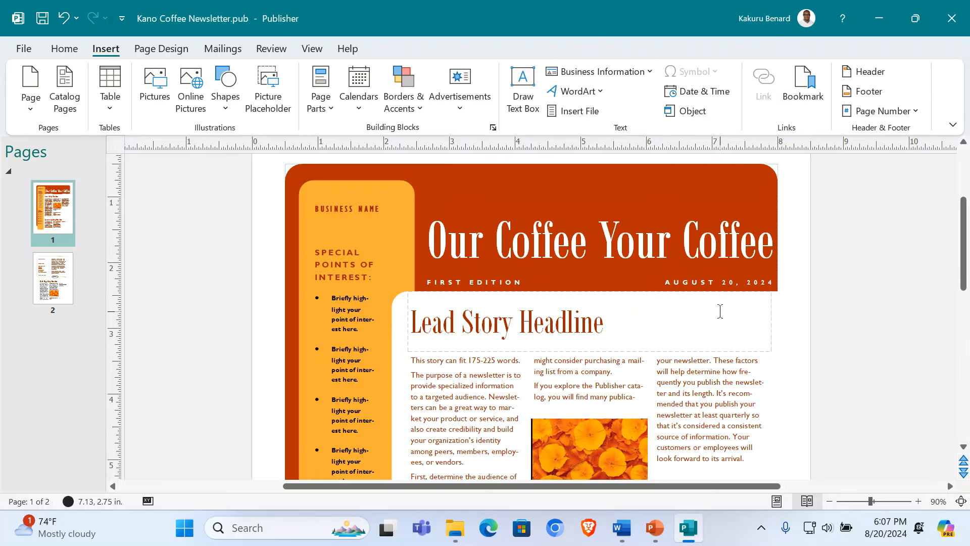
# Step: Replace the Lead Story Headline placeholder with 'Quality Coffee From The Heart Of Uganda'
pyautogui.click(445, 325)
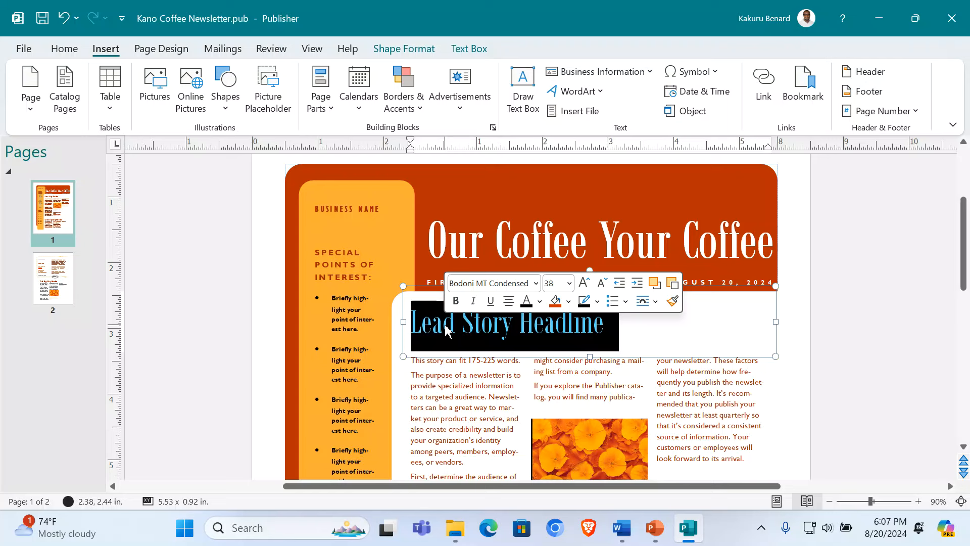
pyautogui.write('Q')
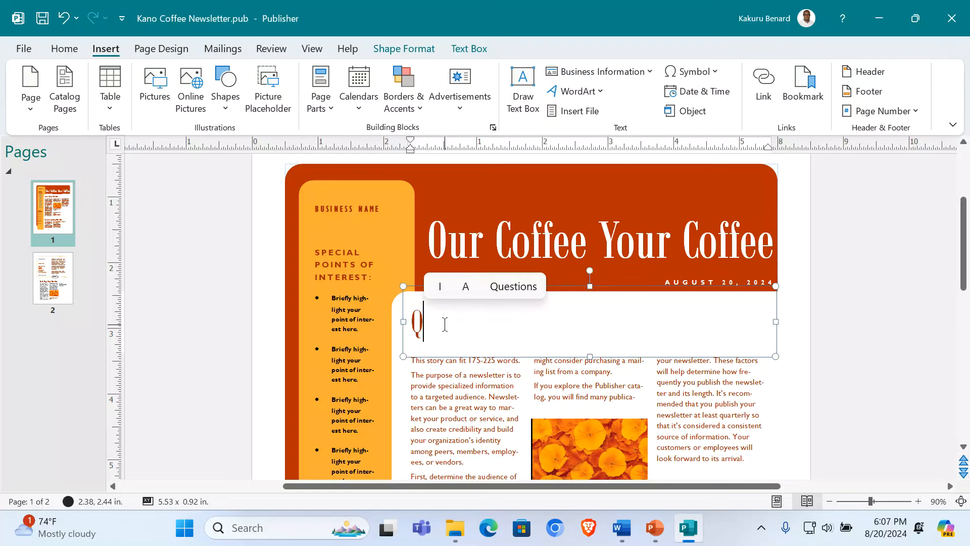
pyautogui.write('uality ')
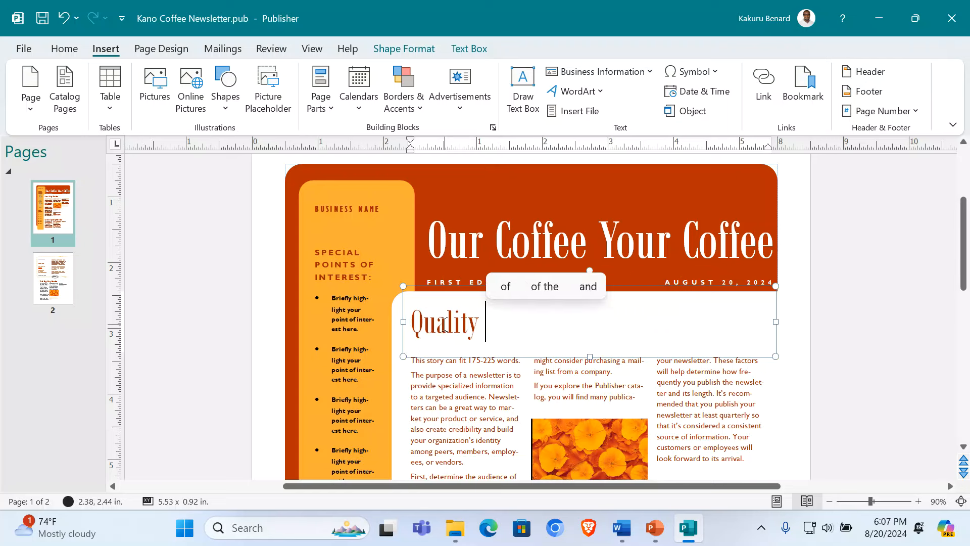
pyautogui.write('Coffee Fr')
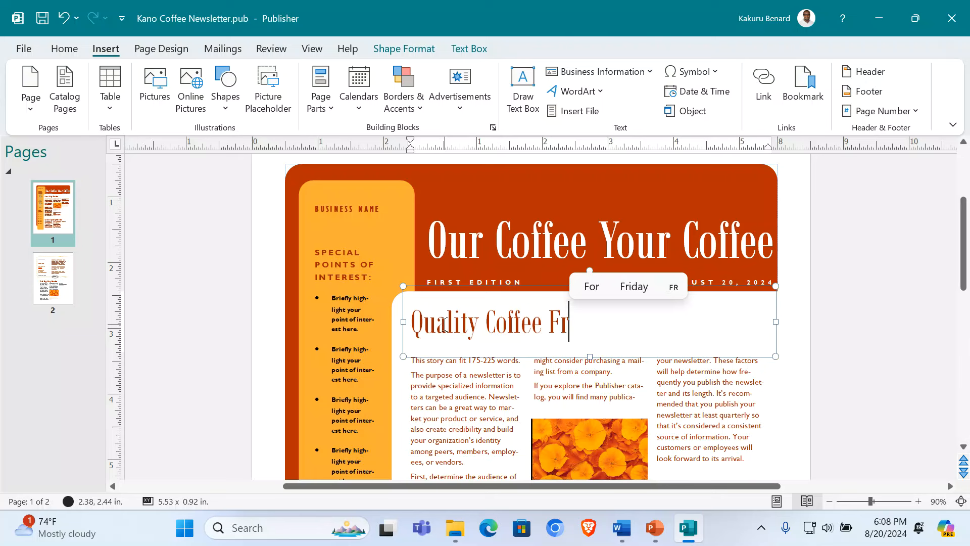
pyautogui.write('om The h')
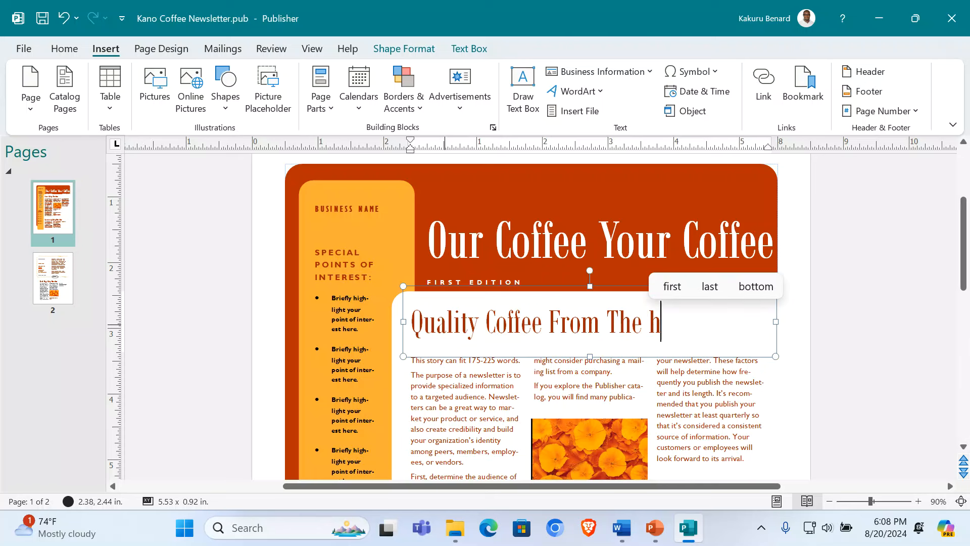
pyautogui.write('eart')
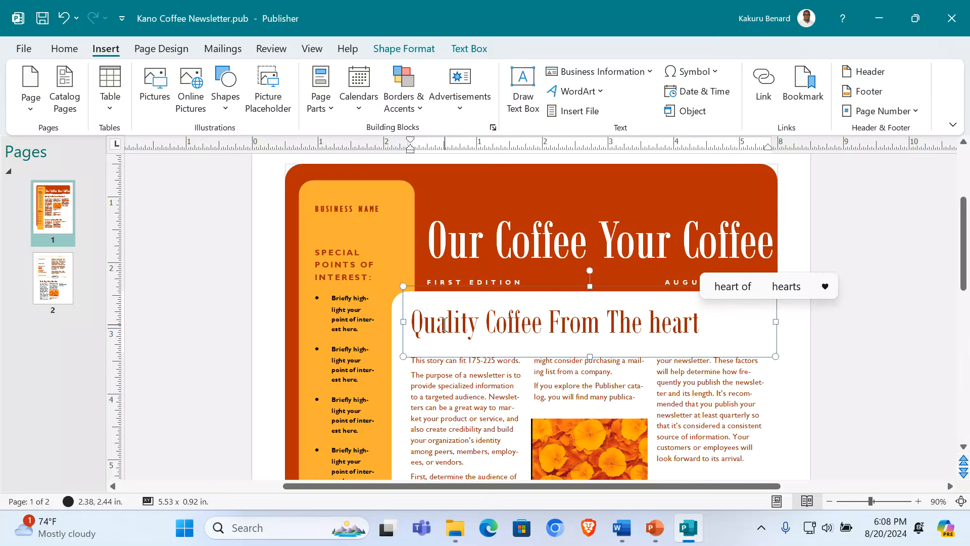
pyautogui.press('BackSpace')
pyautogui.press('BackSpace')
pyautogui.press('BackSpace')
pyautogui.press('BackSpace')
pyautogui.press('BackSpace')
pyautogui.write('He')
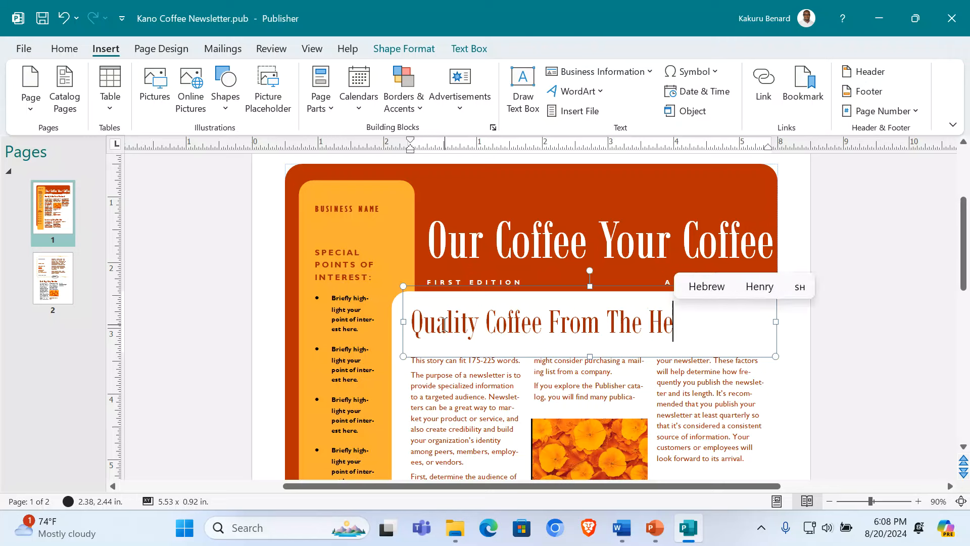
pyautogui.write('art of Uga')
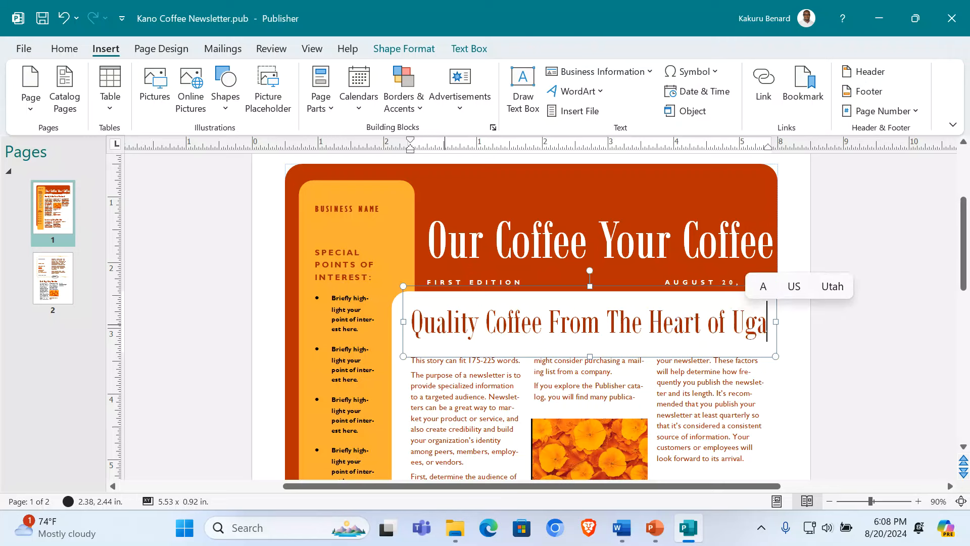
pyautogui.write('nda')
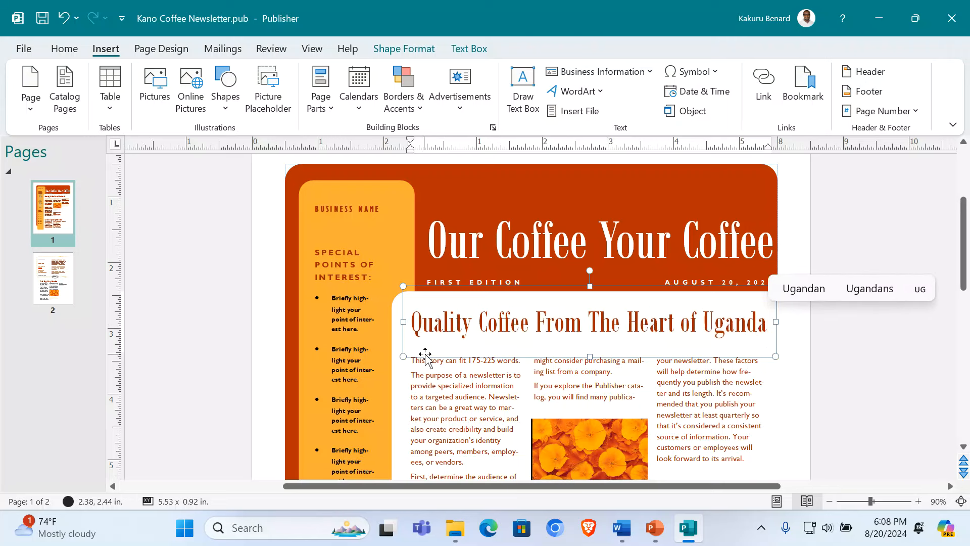
pyautogui.press('BackSpace')
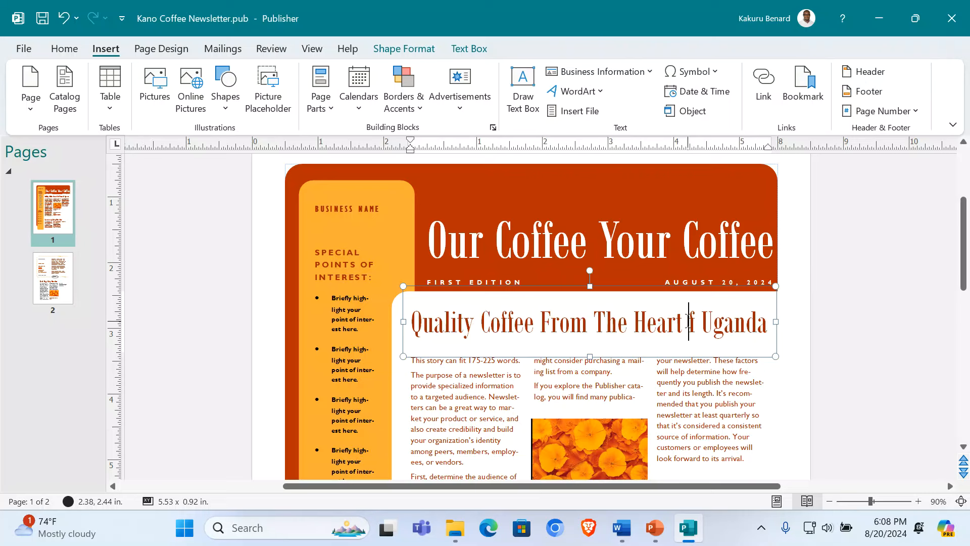
pyautogui.write('O')
pyautogui.click(870, 354)
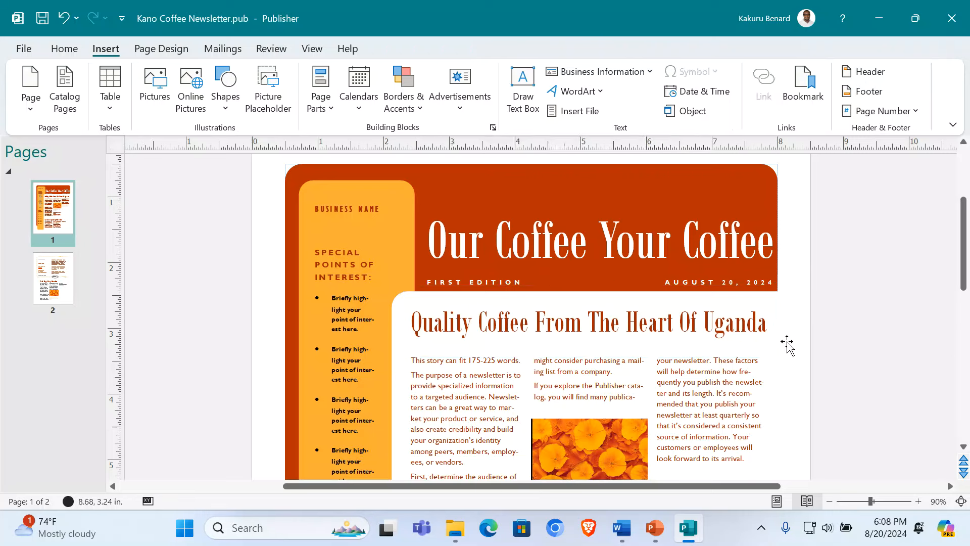
# Step: Replace the BUSINESS NAME placeholder with 'KCFA' in capitals
pyautogui.click(346, 223)
pyautogui.tripleClick(387, 212)
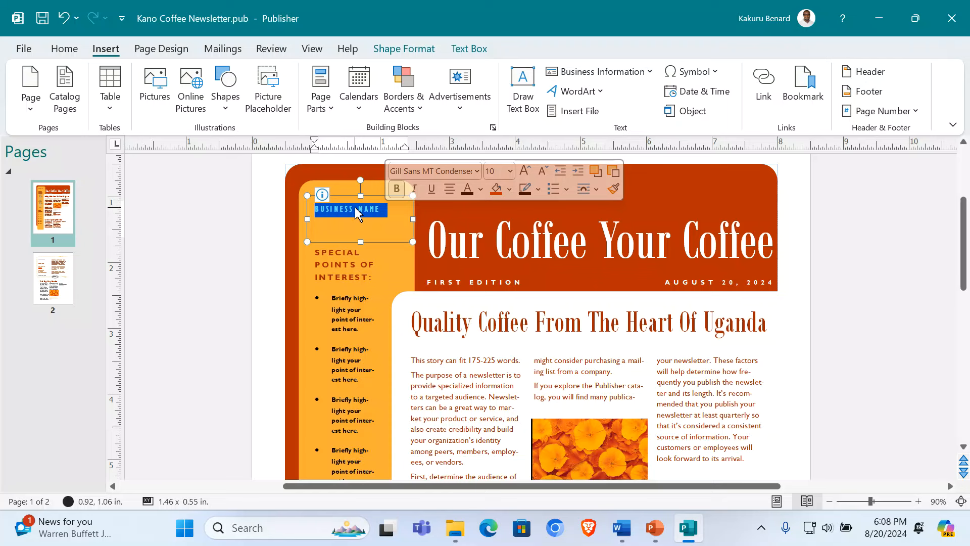
pyautogui.press('capslock')
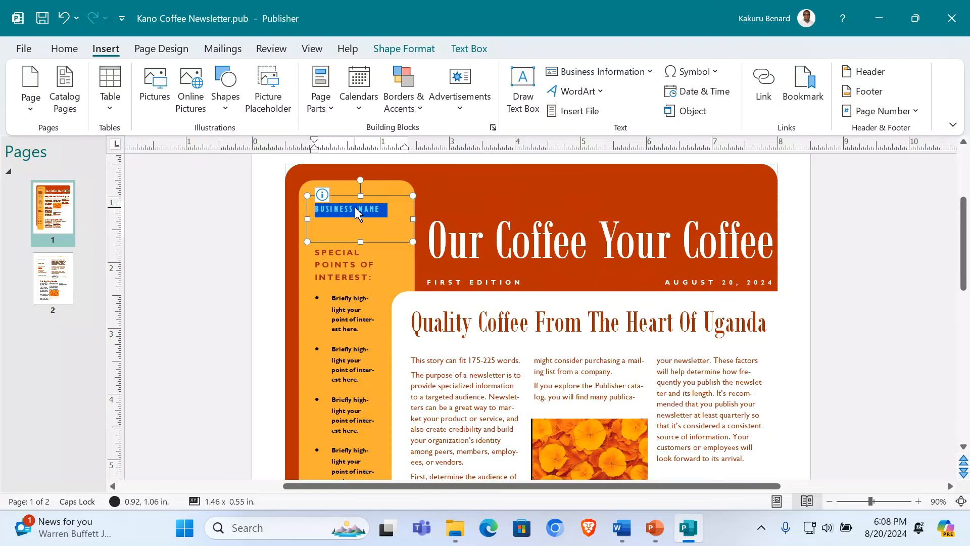
pyautogui.write('K')
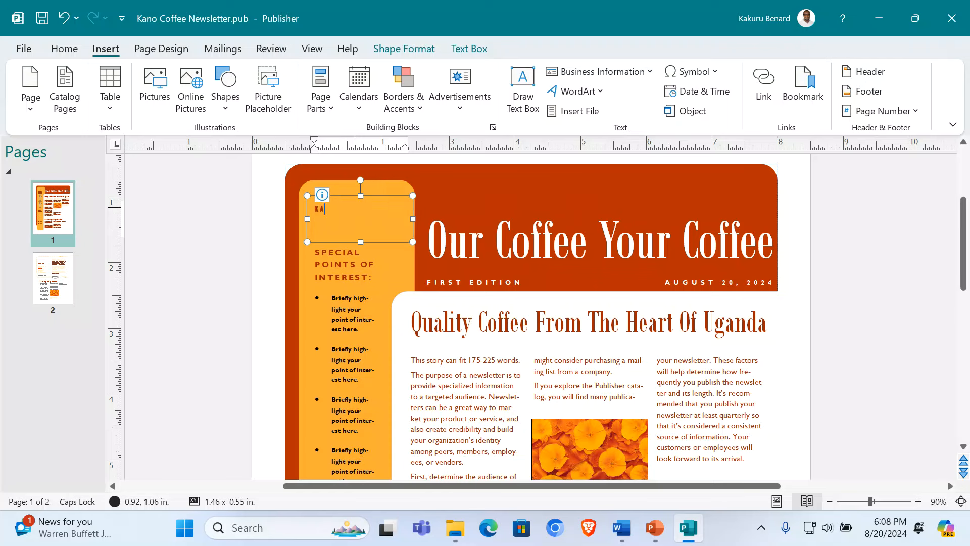
pyautogui.write('A')
pyautogui.hotkey('ctrl', 'a')
pyautogui.write('C')
# Step: Enlarge KCFA to 22 pt, centre it, and narrow its box to fit
pyautogui.doubleClick(335, 217)
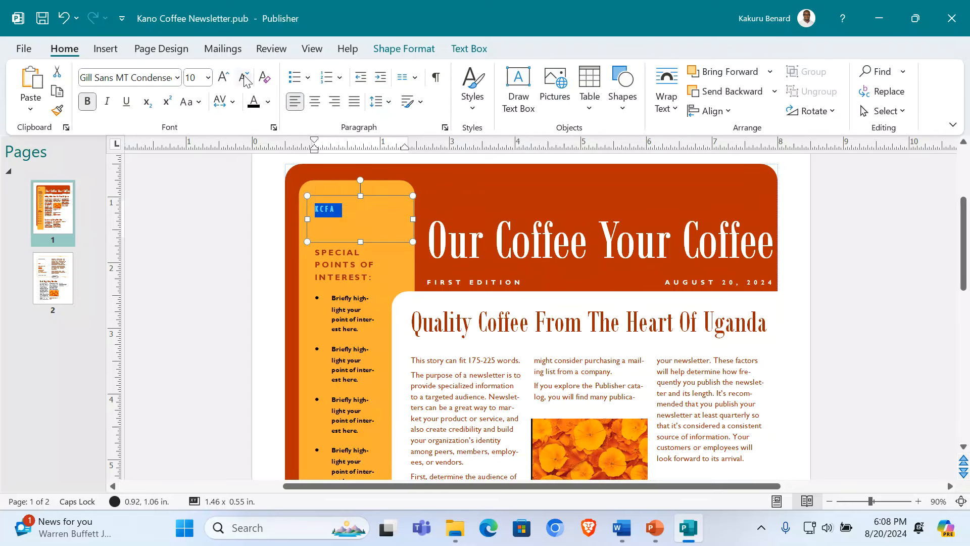
pyautogui.click(223, 77)
pyautogui.click(223, 77)
pyautogui.click(222, 77)
pyautogui.click(223, 76)
pyautogui.click(223, 77)
pyautogui.click(223, 77)
pyautogui.click(223, 77)
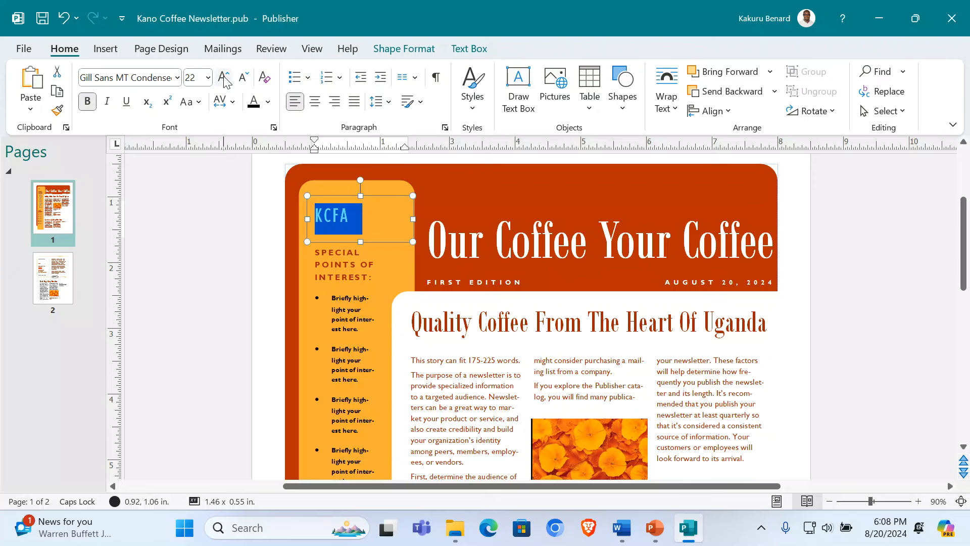
pyautogui.click(315, 107)
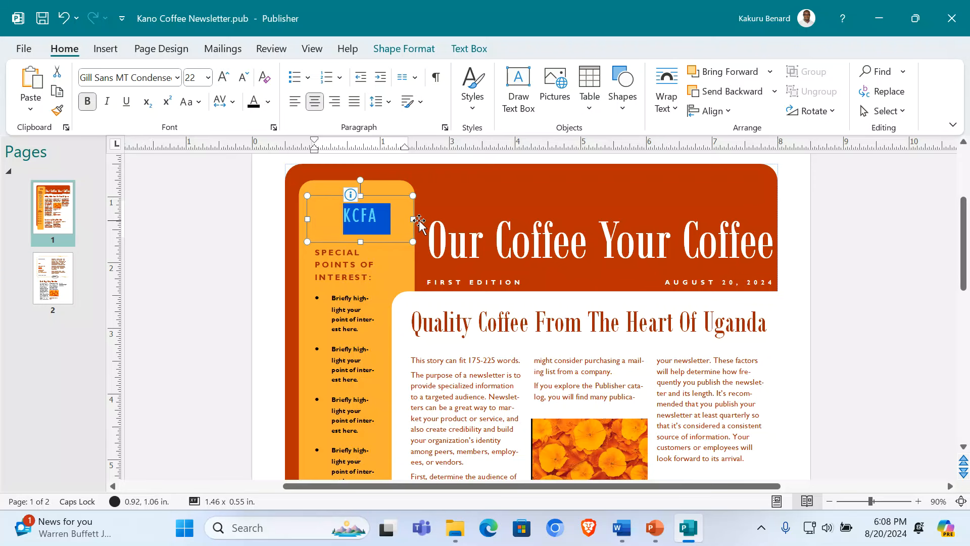
pyautogui.moveTo(410, 219); pyautogui.dragTo(374, 210)
pyautogui.moveTo(312, 219); pyautogui.dragTo(378, 219)
pyautogui.doubleClick(340, 222)
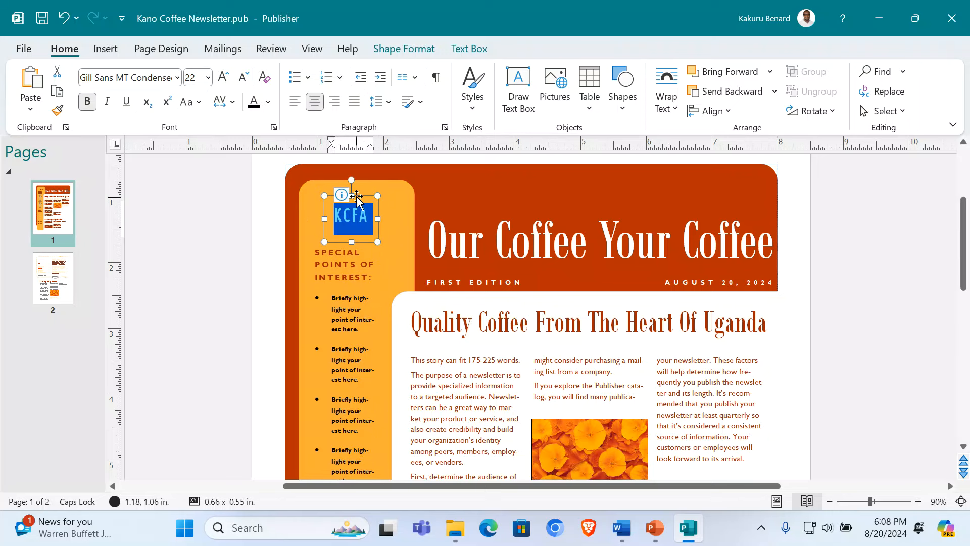
# Step: Make the KCFA text white
pyautogui.click(412, 47)
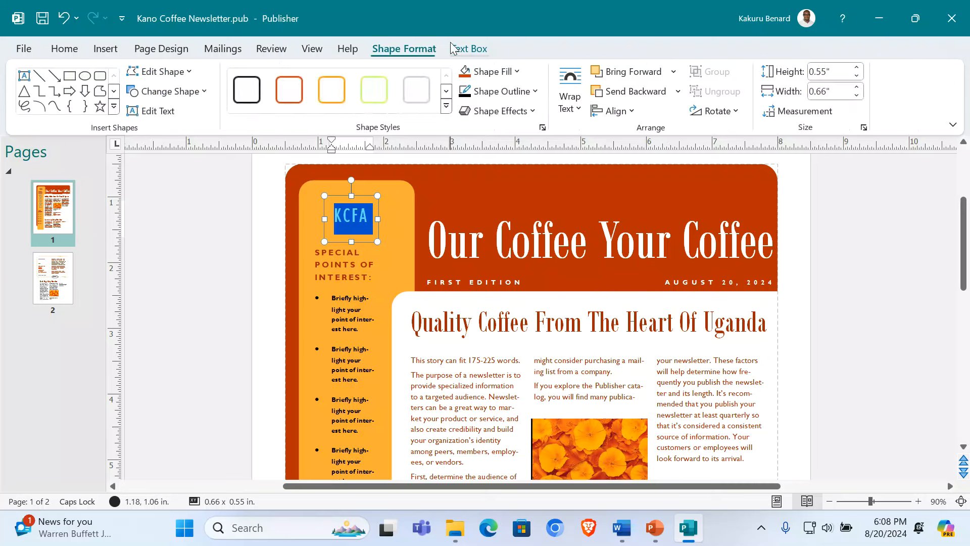
pyautogui.click(517, 71)
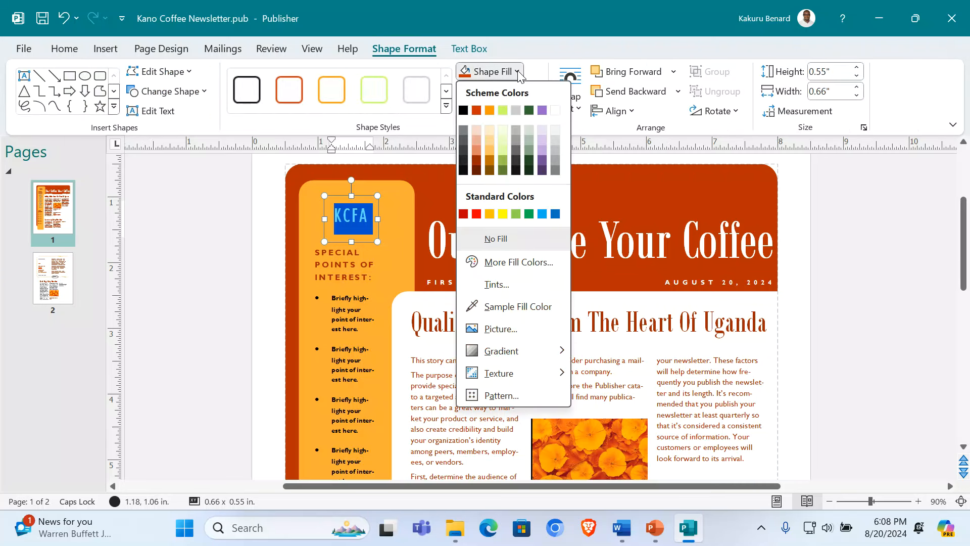
pyautogui.press('Escape')
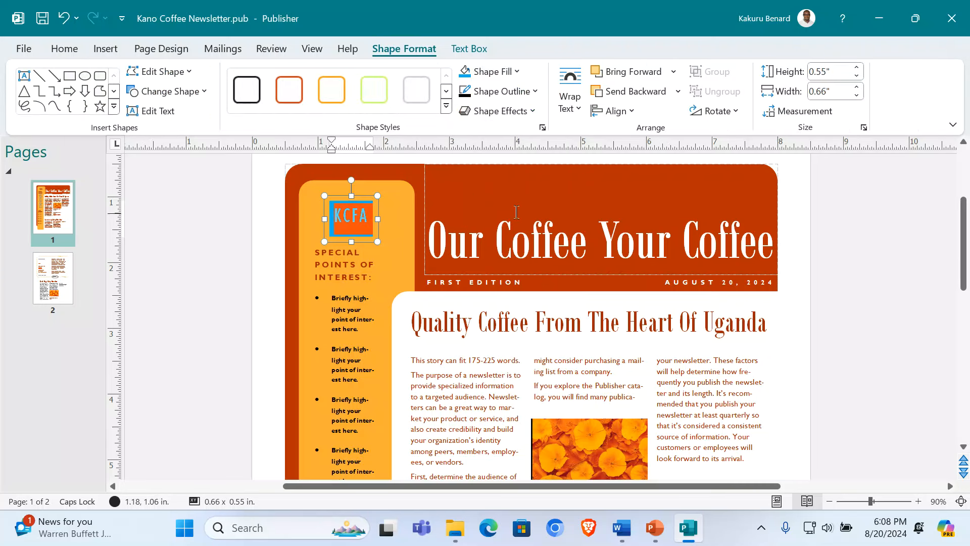
pyautogui.click(61, 50)
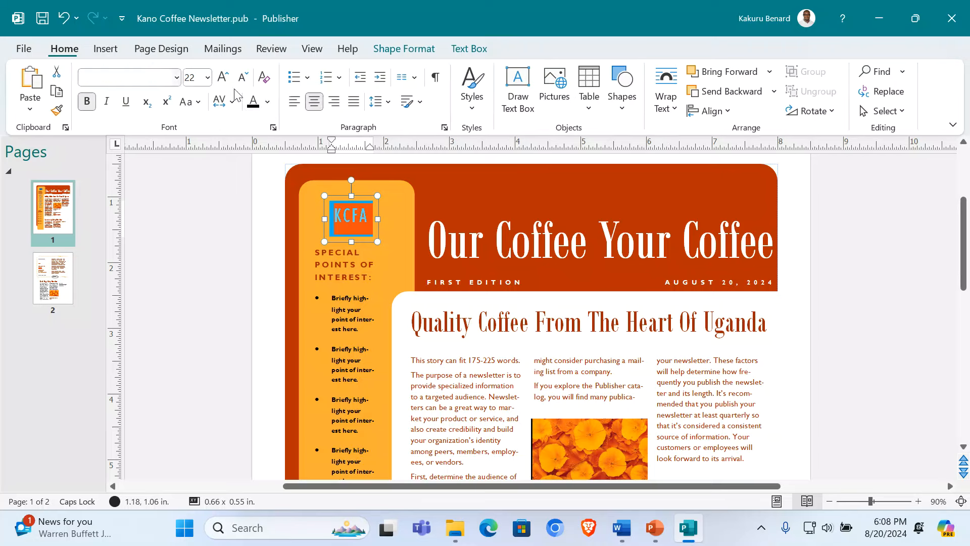
pyautogui.click(268, 102)
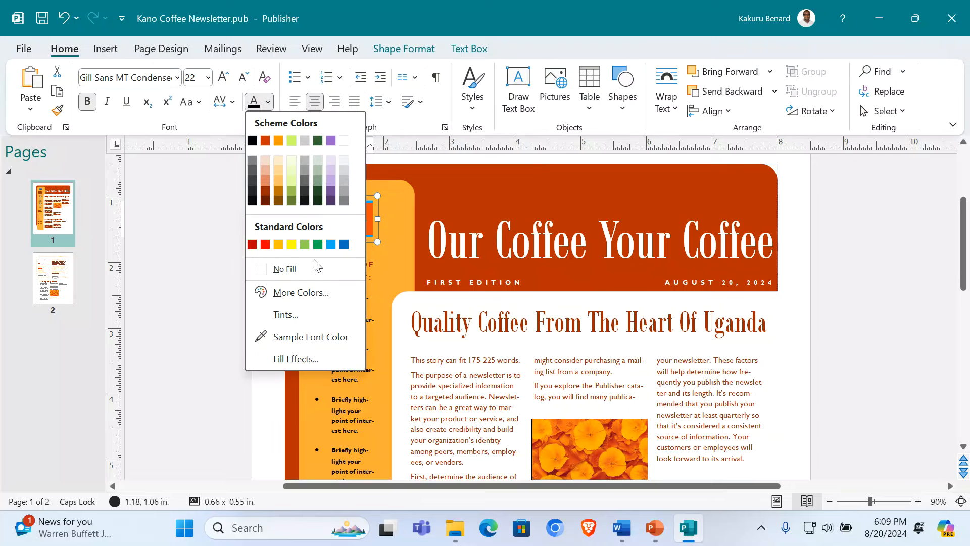
pyautogui.click(344, 141)
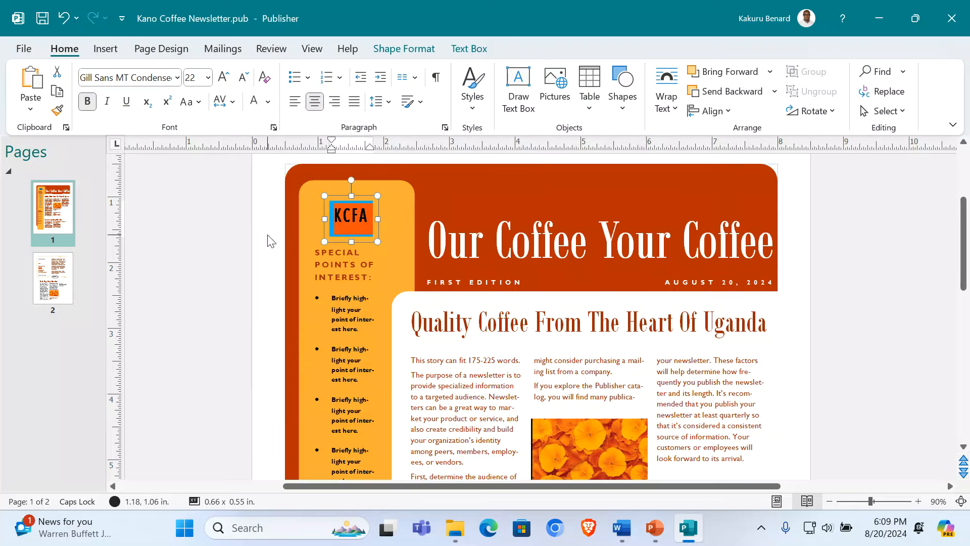
pyautogui.click(236, 238)
# Step: Widen the KCFA box to the left and enlarge its text to 24 pt
pyautogui.click(360, 225)
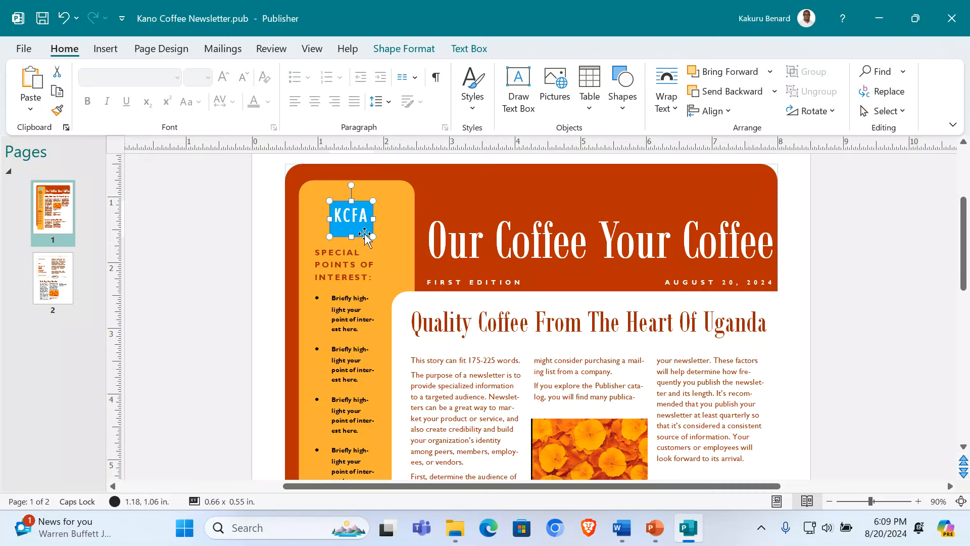
pyautogui.moveTo(329, 218); pyautogui.dragTo(316, 219)
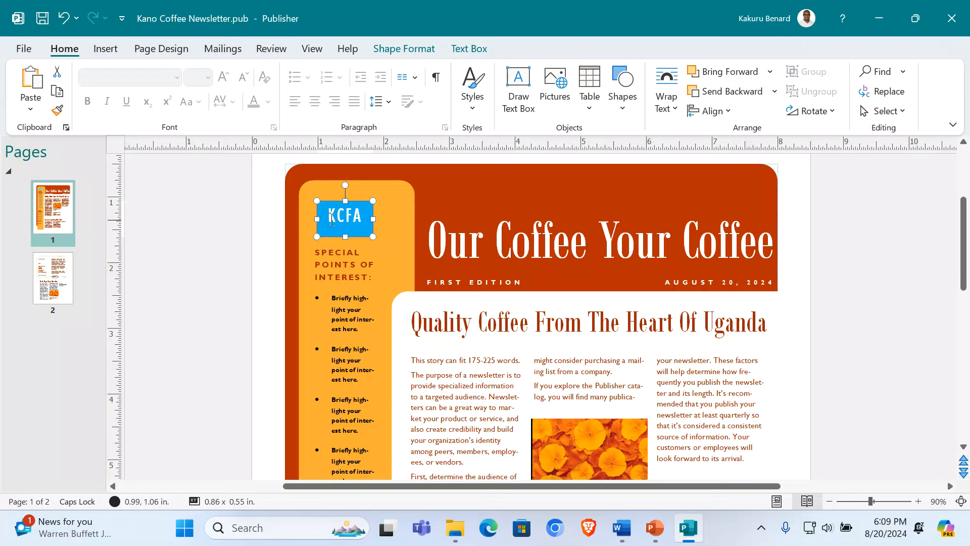
pyautogui.tripleClick(343, 223)
pyautogui.click(223, 77)
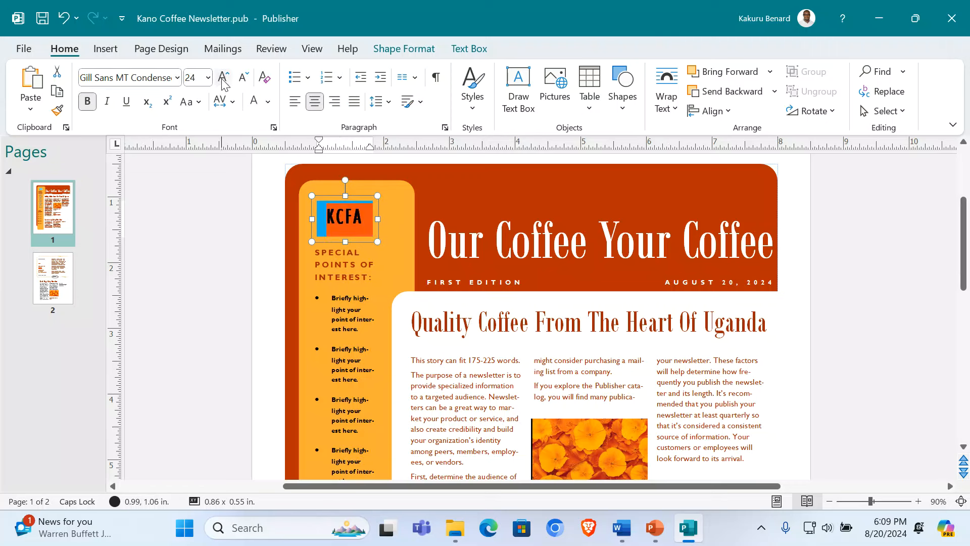
pyautogui.click(223, 77)
pyautogui.click(223, 77)
pyautogui.click(231, 290)
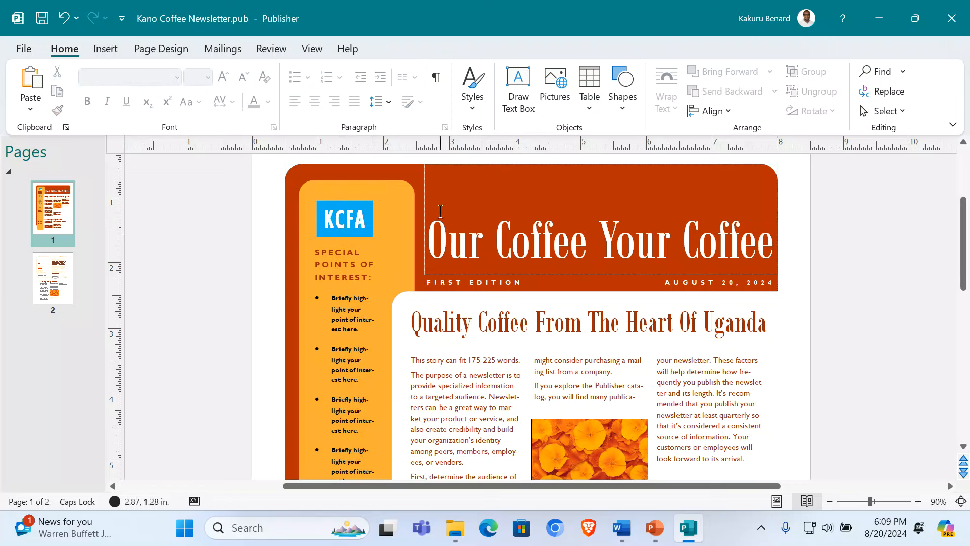
# Step: Insert the coffee cup picture from the SUPPORT FILES 2024 Coffee folder
pyautogui.click(106, 49)
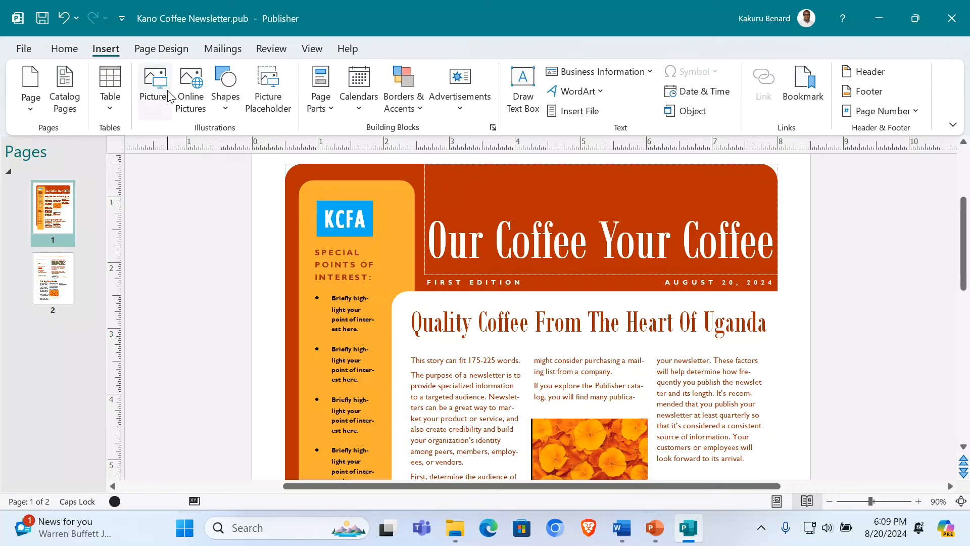
pyautogui.click(166, 98)
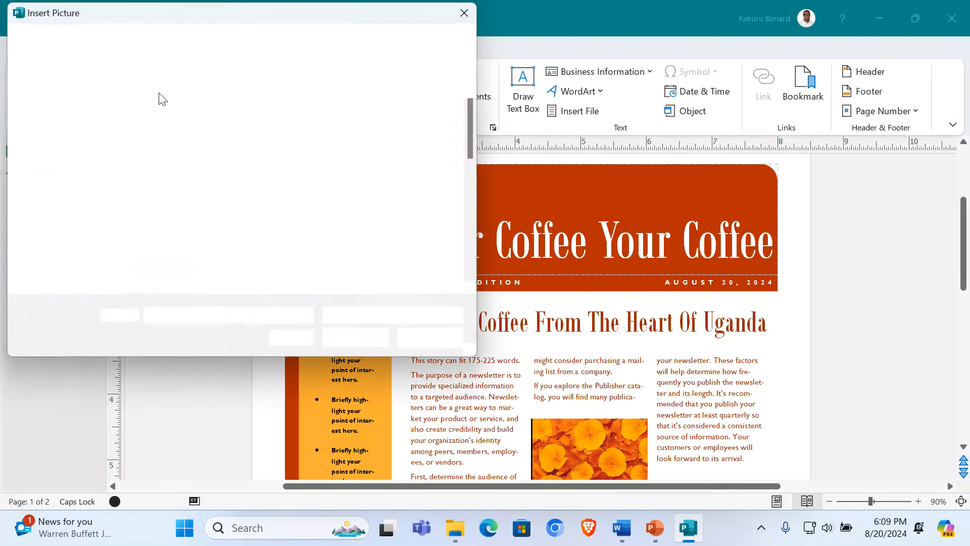
pyautogui.click(59, 146)
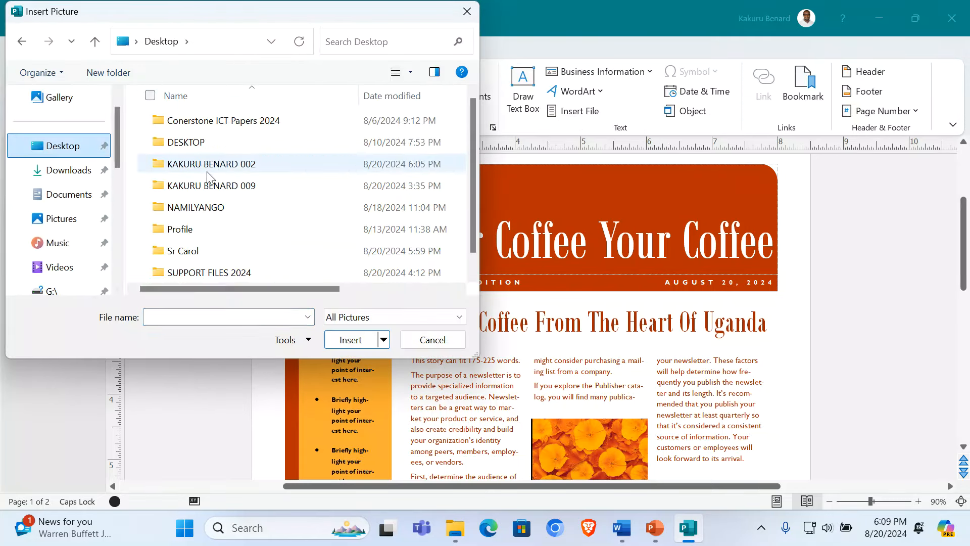
pyautogui.click(247, 272)
pyautogui.doubleClick(247, 272)
pyautogui.doubleClick(184, 126)
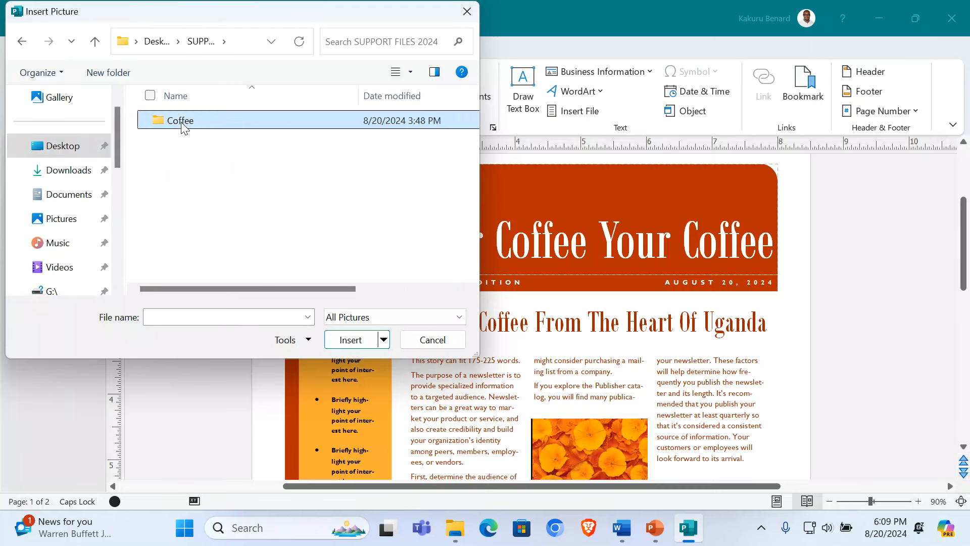
pyautogui.doubleClick(422, 139)
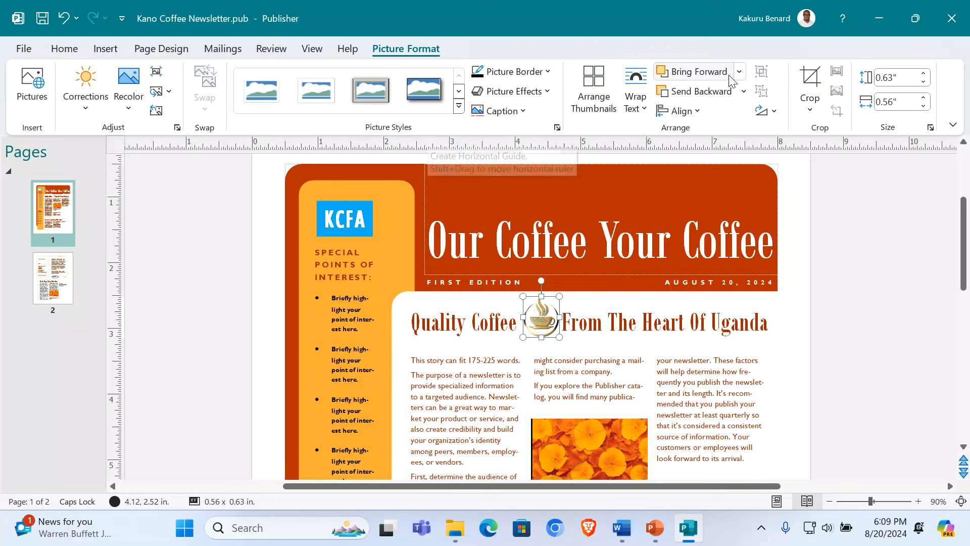
# Step: Set the logo to no text wrapping, enlarge it and place it beside KCFA
pyautogui.click(644, 110)
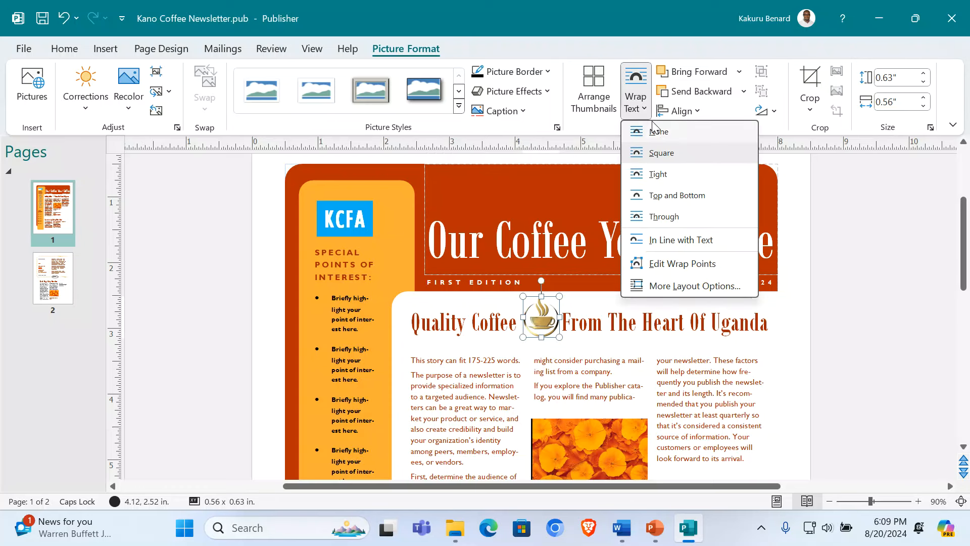
pyautogui.click(675, 135)
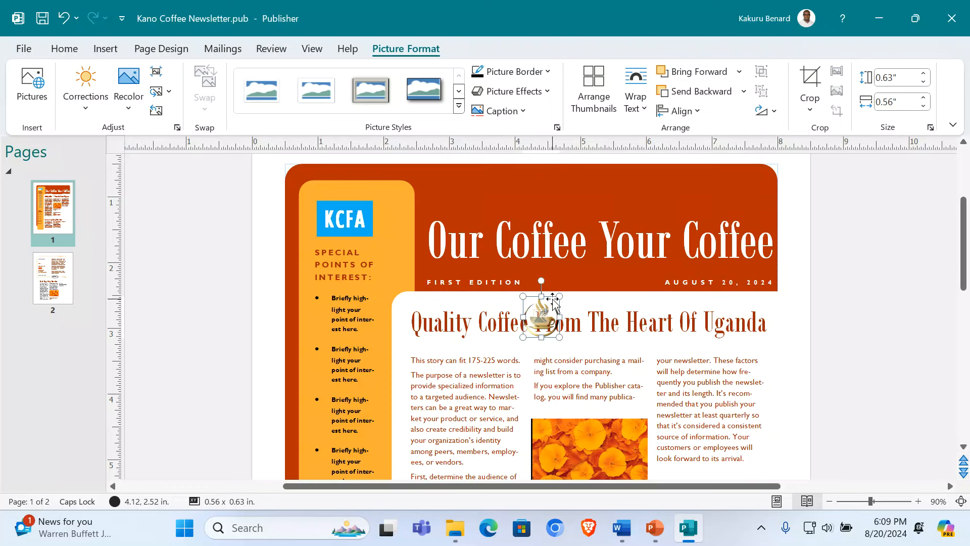
pyautogui.moveTo(553, 302); pyautogui.dragTo(412, 180)
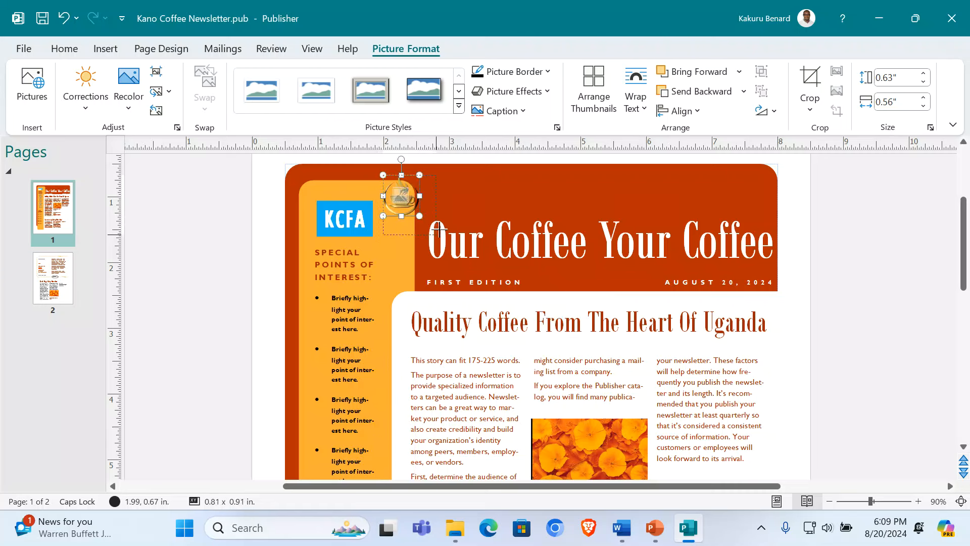
pyautogui.moveTo(420, 217); pyautogui.dragTo(436, 235)
pyautogui.moveTo(400, 189); pyautogui.dragTo(382, 189)
pyautogui.click(196, 208)
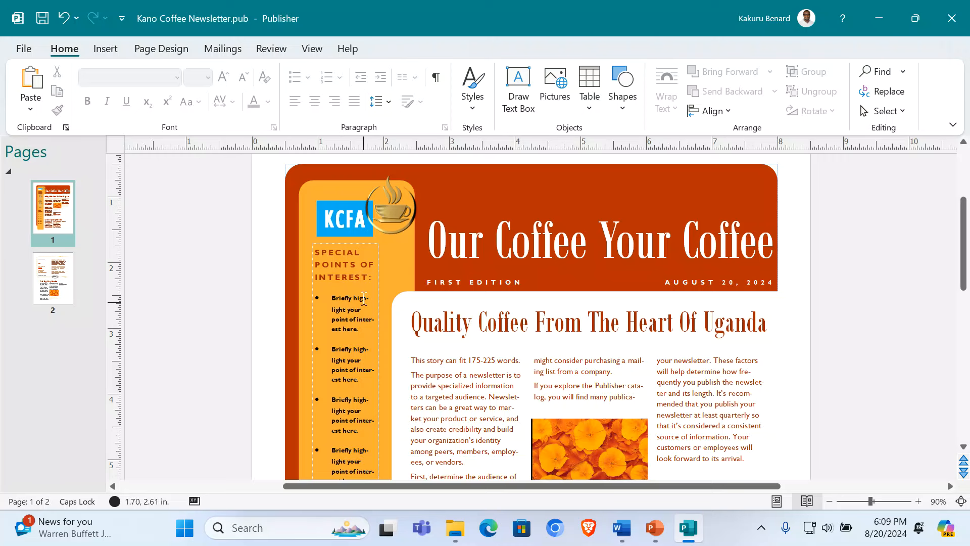
# Step: Select the association's opening paragraph in the Word document, then the sidebar's placeholder bullet text
pyautogui.scroll(-1, 342, 356)
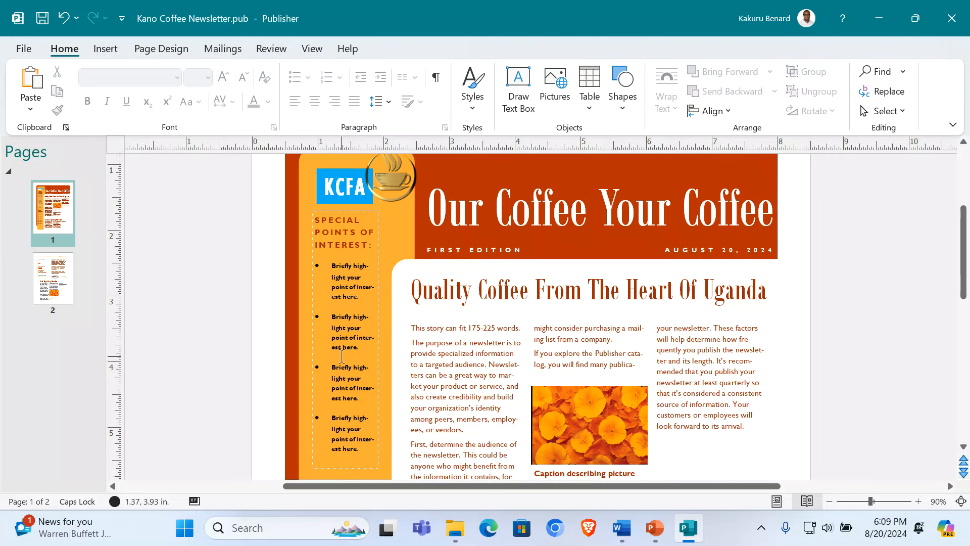
pyautogui.click(625, 526)
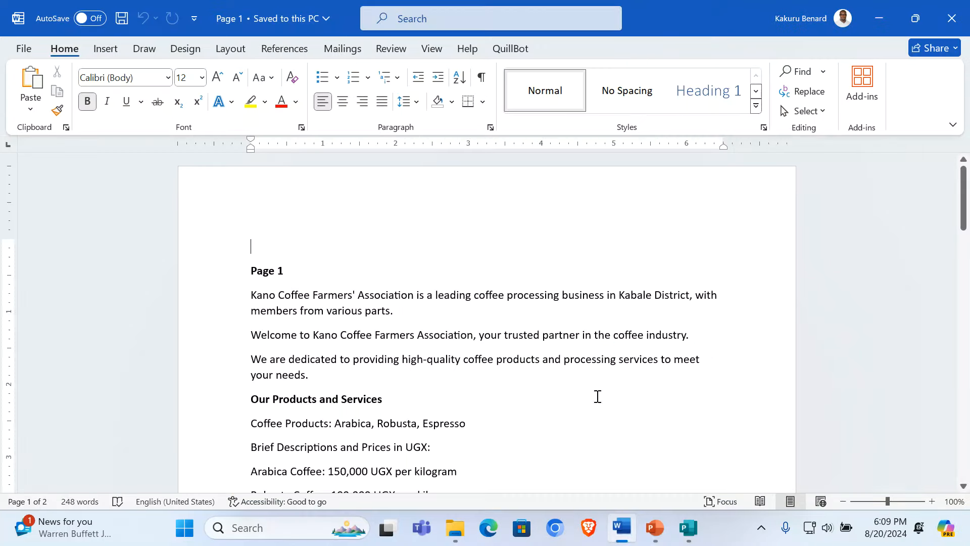
pyautogui.moveTo(254, 296); pyautogui.dragTo(396, 309)
pyautogui.hotkey('ctrl', 'c')
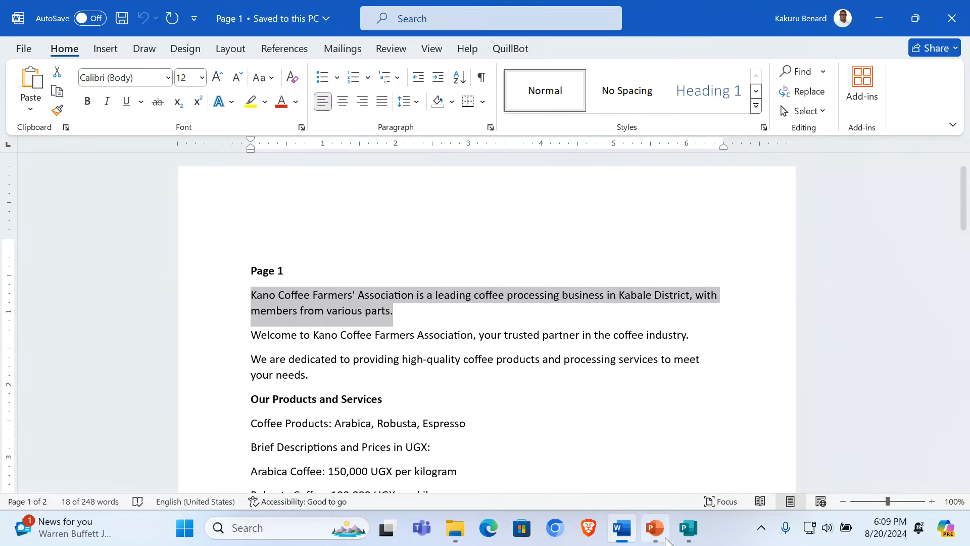
pyautogui.click(688, 528)
pyautogui.click(343, 286)
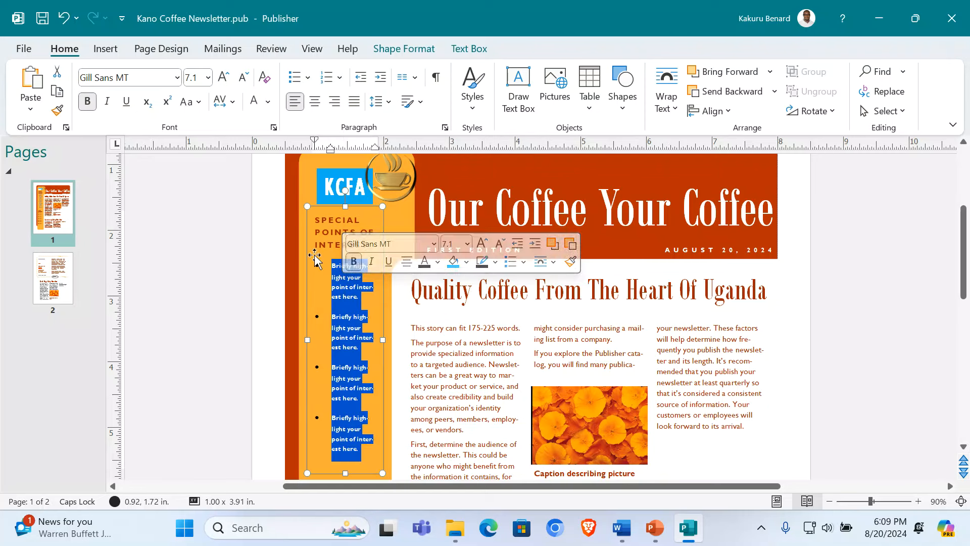
# Step: Replace the sidebar's heading and bullets with the pasted Kano Coffee paragraph, bullet removed
pyautogui.hotkey('ctrl', 'a')
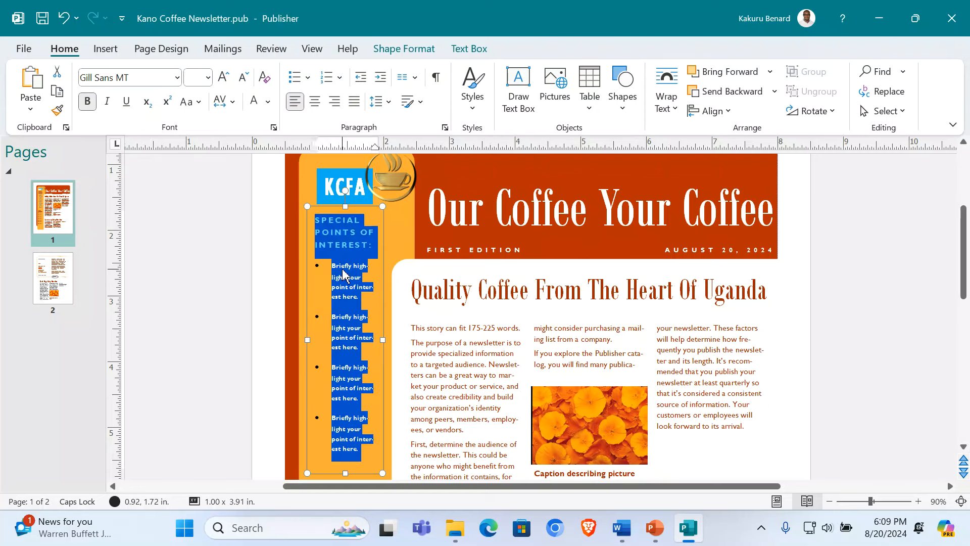
pyautogui.hotkey('ctrl', 'v')
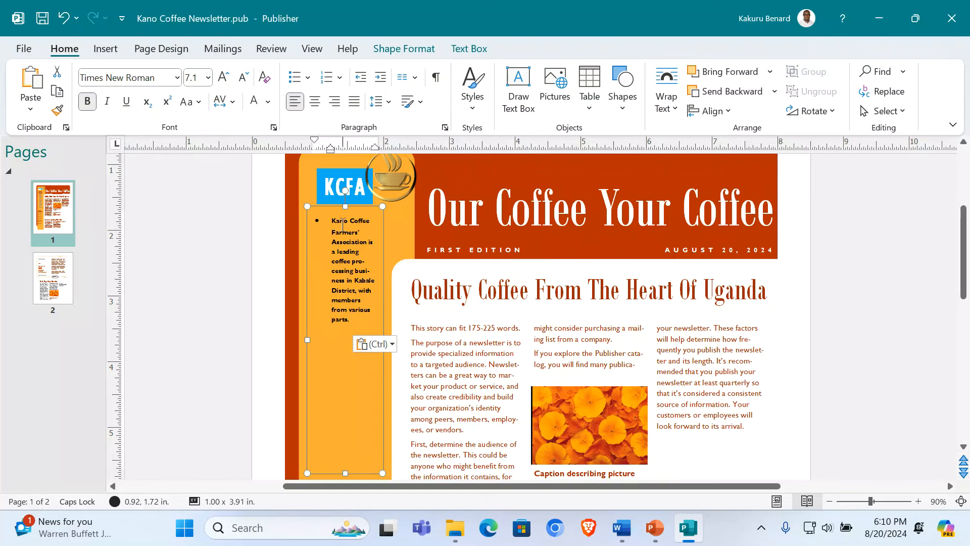
pyautogui.click(334, 220)
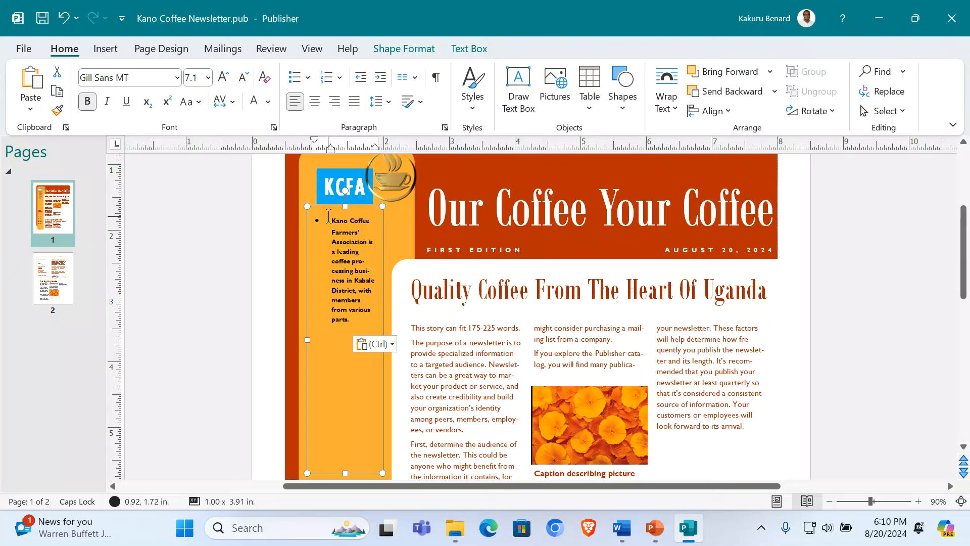
pyautogui.press('BackSpace')
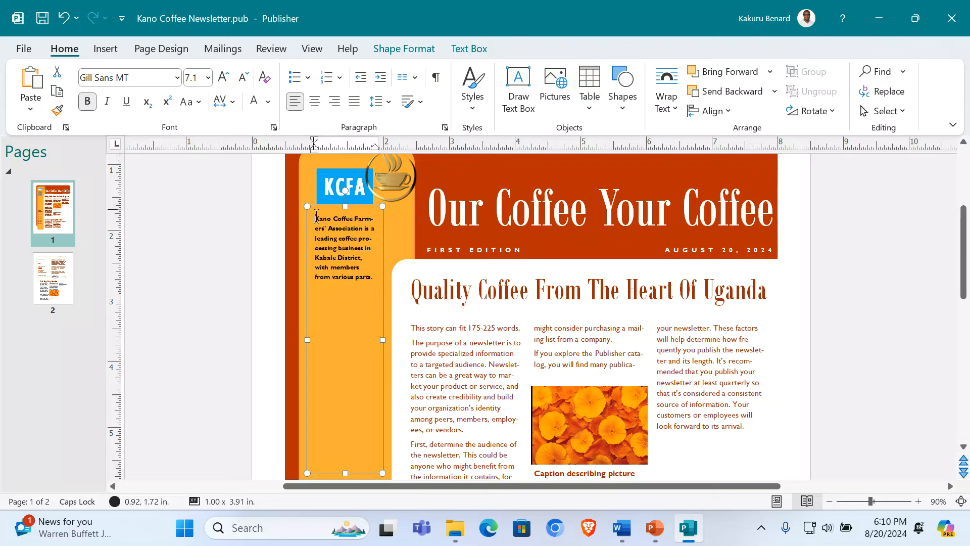
# Step: Format the sidebar paragraph as regular, centred 12 pt Arial Narrow and resize its box
pyautogui.hotkey('ctrl', 'a')
pyautogui.click(87, 101)
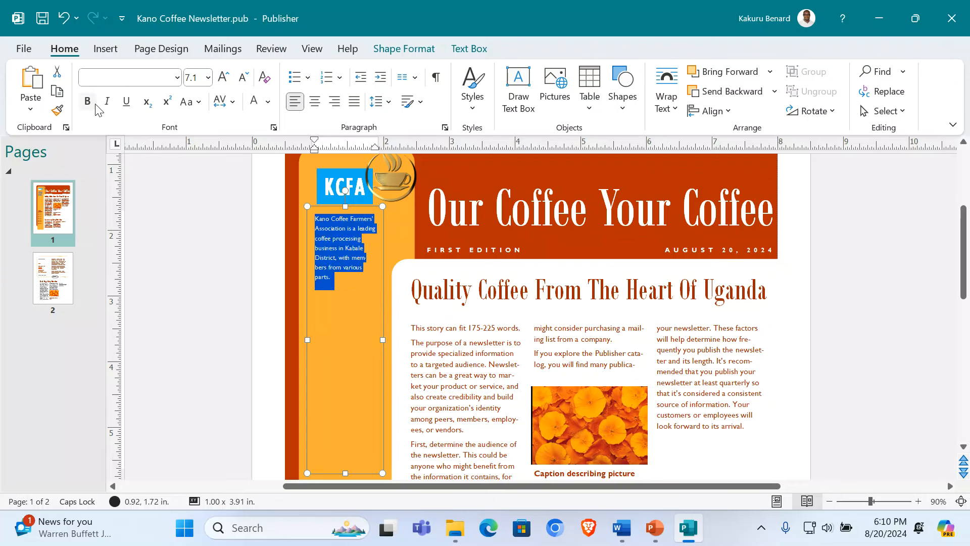
pyautogui.click(177, 78)
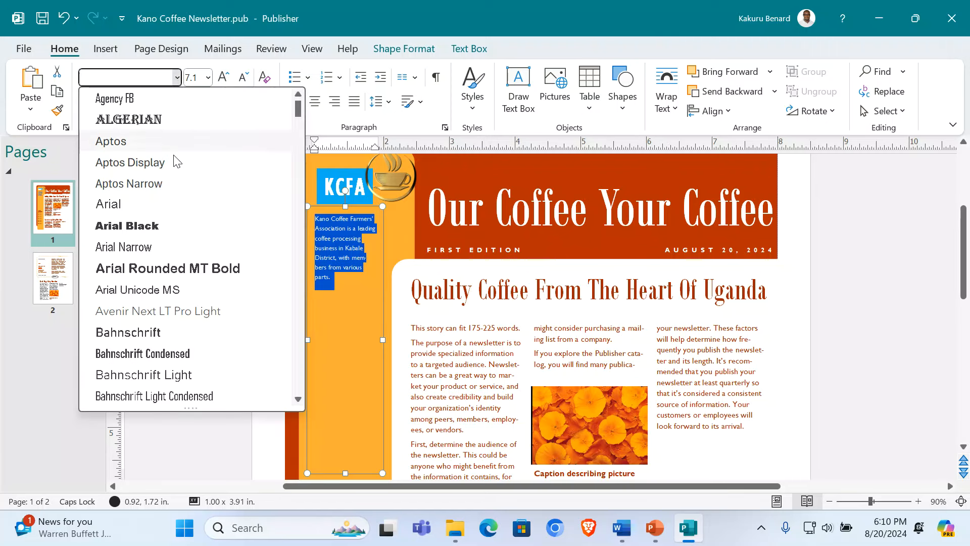
pyautogui.click(149, 246)
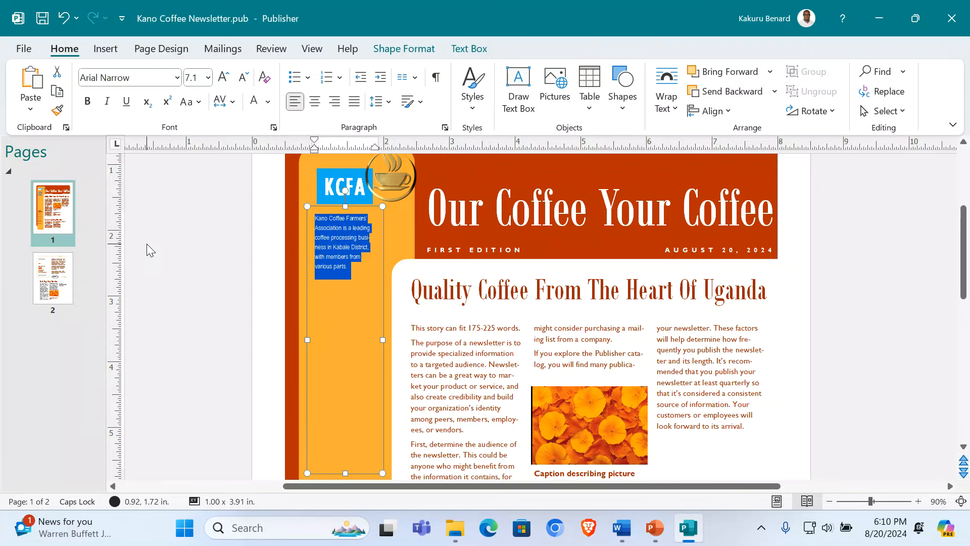
pyautogui.click(223, 77)
pyautogui.click(223, 78)
pyautogui.click(223, 77)
pyautogui.click(223, 78)
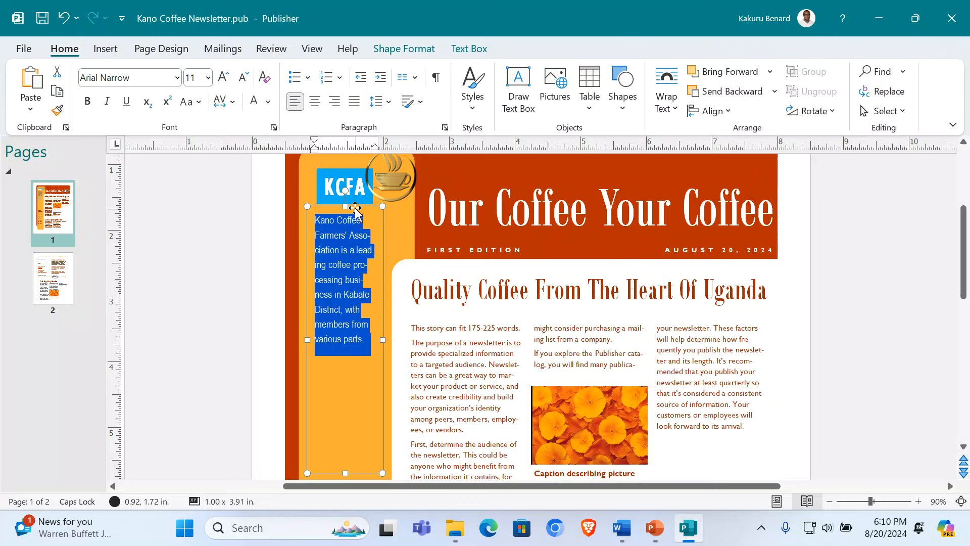
pyautogui.moveTo(347, 206); pyautogui.dragTo(349, 279)
pyautogui.click(224, 81)
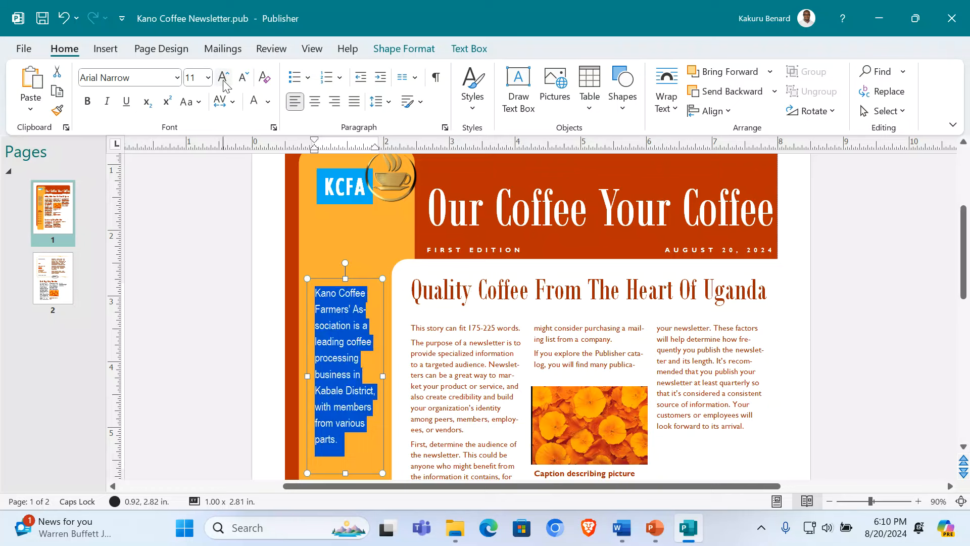
pyautogui.click(311, 102)
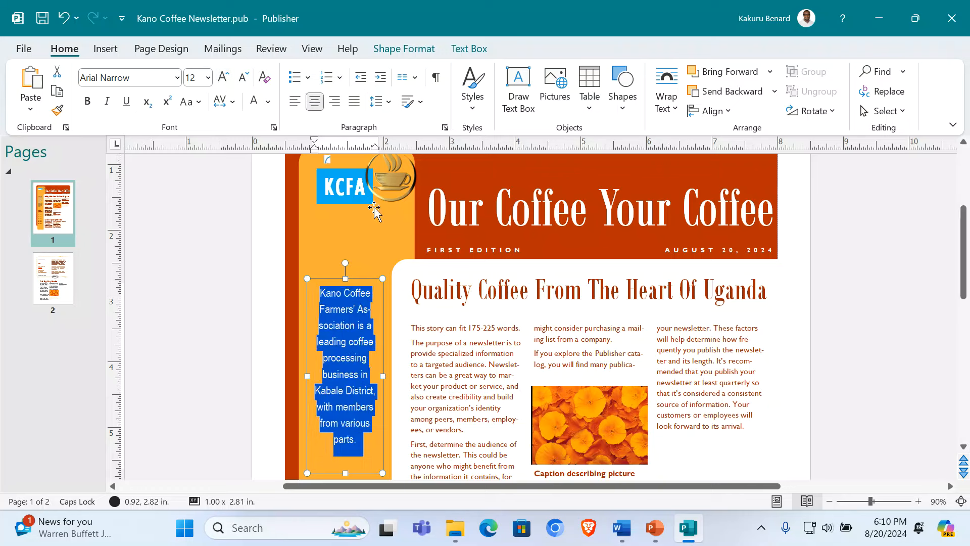
pyautogui.moveTo(382, 376); pyautogui.dragTo(395, 376)
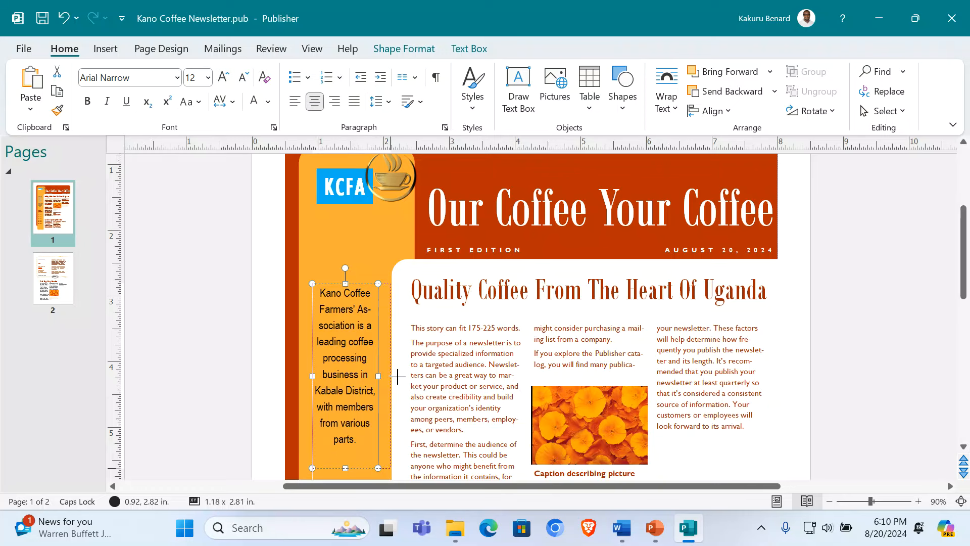
pyautogui.press('Escape')
# Step: Widen the sidebar intro box and add a new text box below KCFA reading 'WHO ARE WE?'
pyautogui.moveTo(312, 376); pyautogui.dragTo(303, 375)
pyautogui.click(223, 77)
pyautogui.click(518, 89)
pyautogui.moveTo(298, 217); pyautogui.dragTo(397, 280)
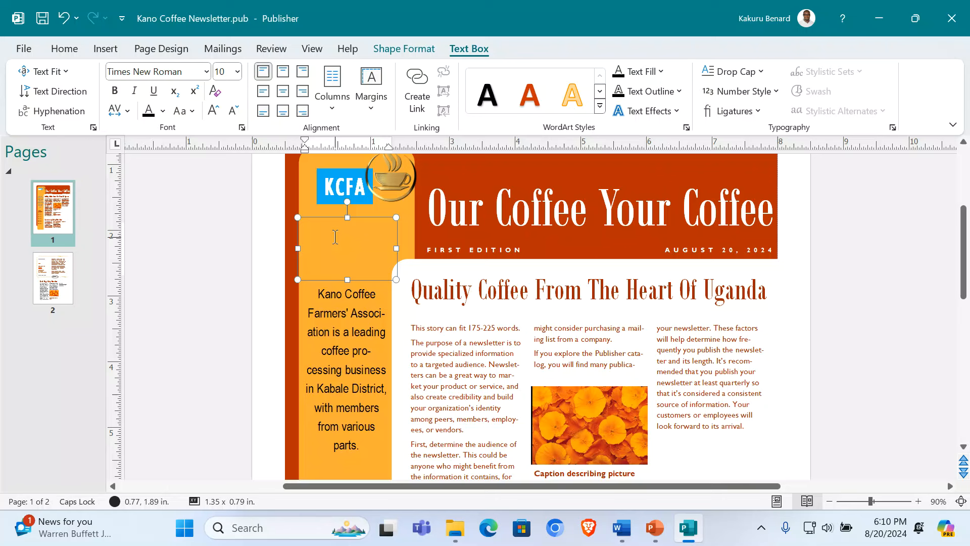
pyautogui.write('WHO')
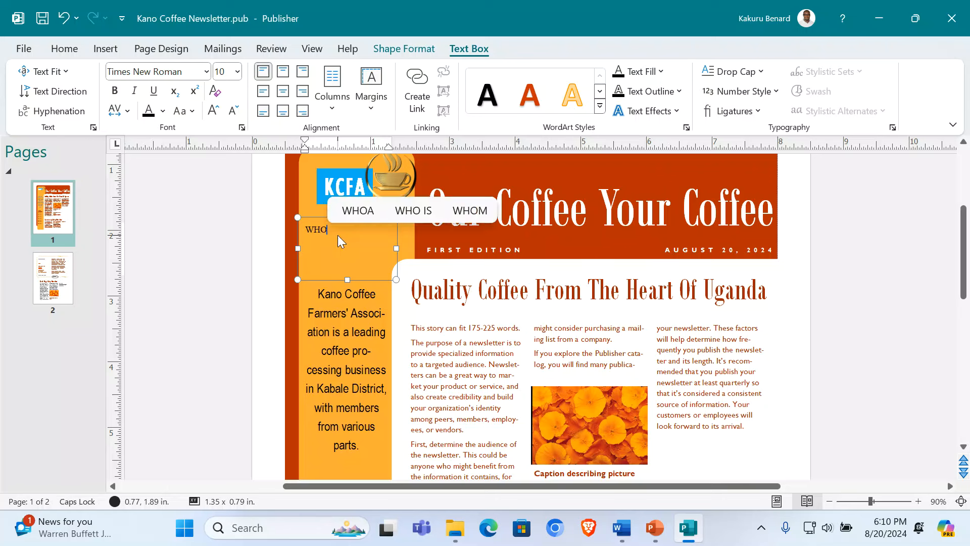
pyautogui.write(' ARE ')
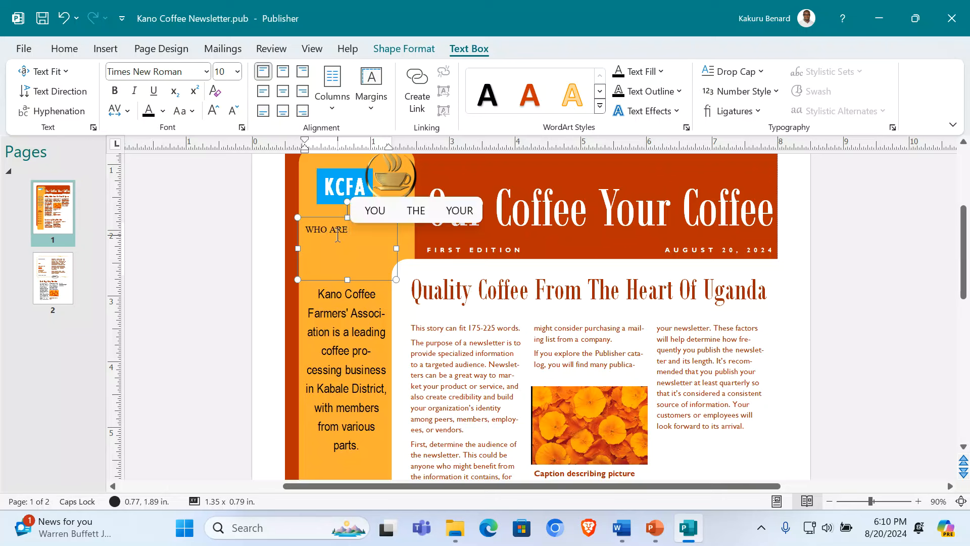
pyautogui.write('WE?')
# Step: Make the WHO ARE WE? heading bold, centred and 20 pt
pyautogui.hotkey('ctrl', 'a')
pyautogui.hotkey('ctrl', 'b')
pyautogui.hotkey('ctrl', 'e')
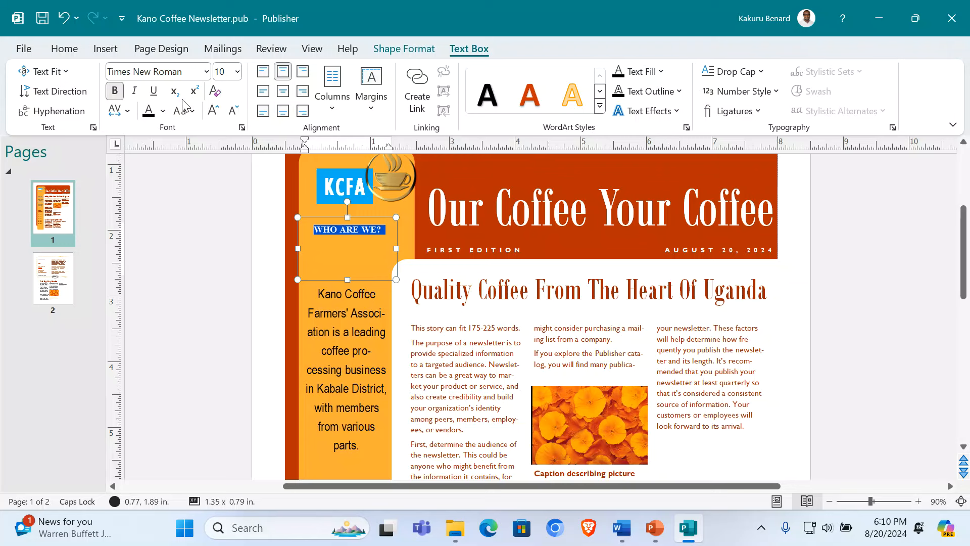
pyautogui.click(213, 111)
pyautogui.click(213, 111)
pyautogui.click(213, 112)
pyautogui.click(213, 111)
pyautogui.click(213, 111)
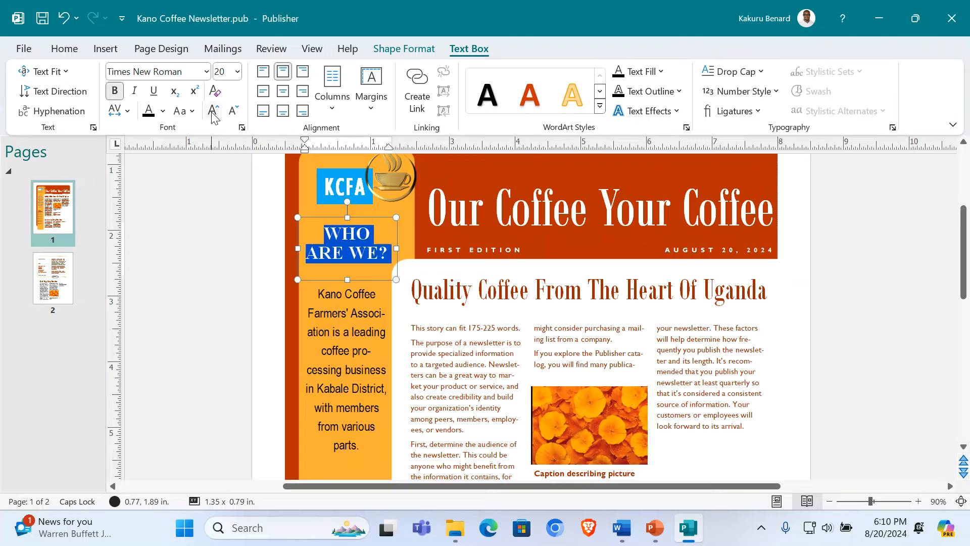
pyautogui.click(213, 111)
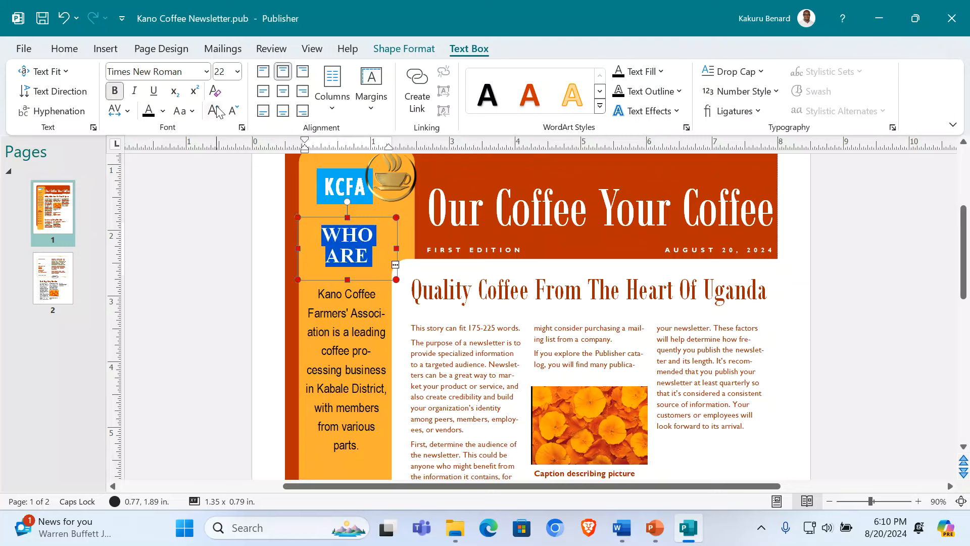
pyautogui.click(233, 111)
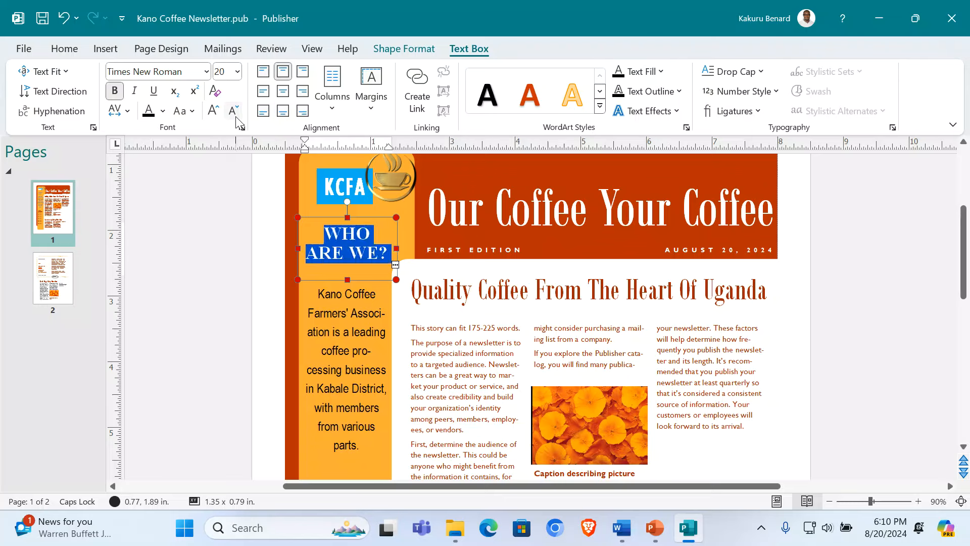
# Step: Apply the orange WordArt style to the WHO ARE WE? heading
pyautogui.click(253, 246)
pyautogui.click(322, 244)
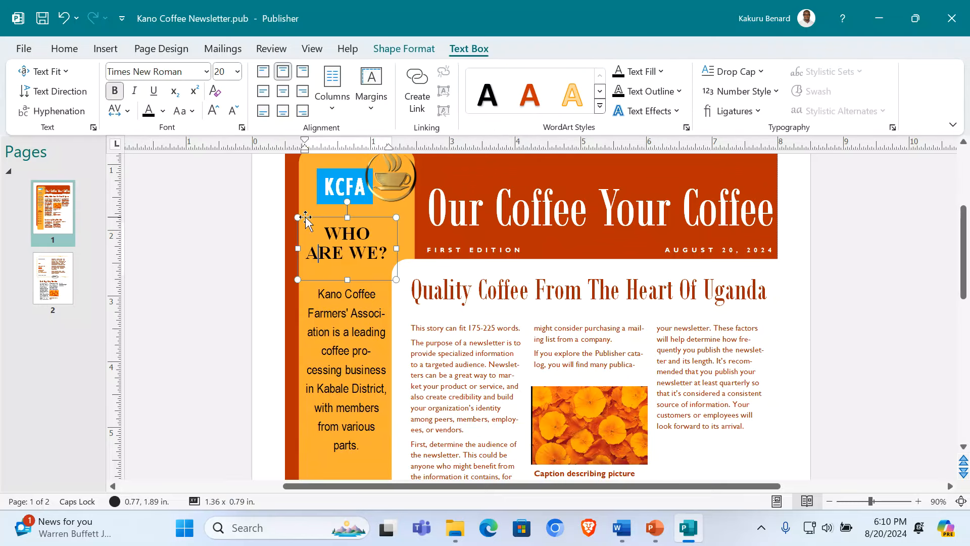
pyautogui.tripleClick(333, 265)
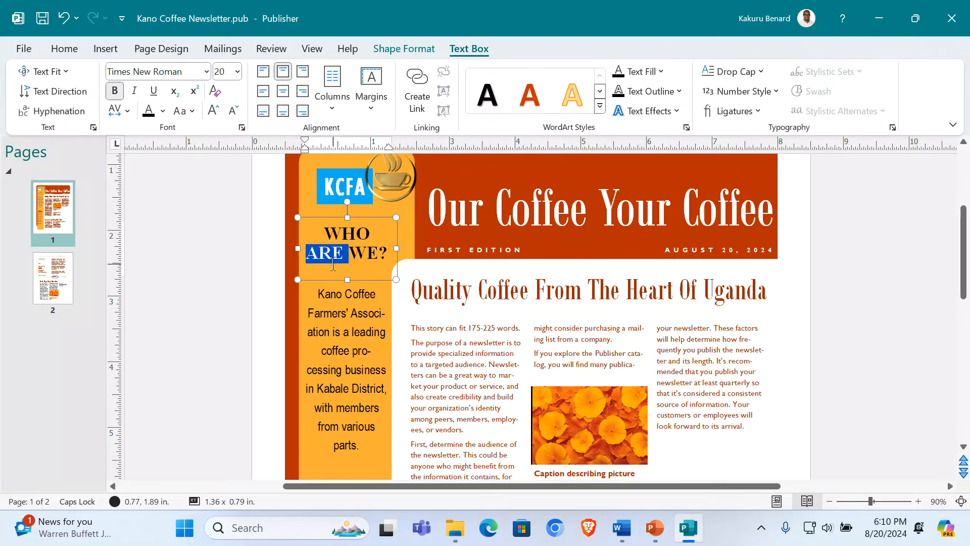
pyautogui.click(532, 100)
pyautogui.click(208, 263)
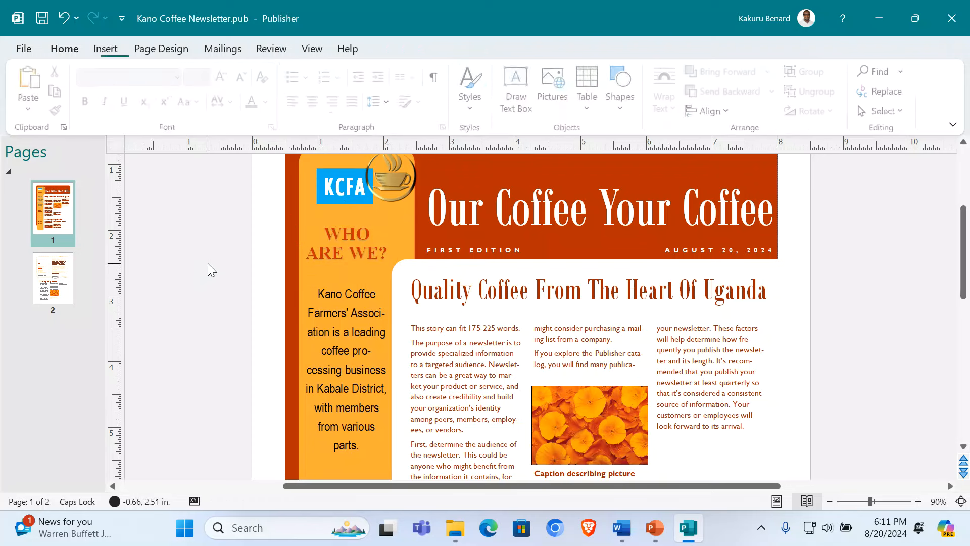
# Step: Retitle the contents heading 'INSIDE KCFA' and centre it
pyautogui.scroll(-2, 831, 305)
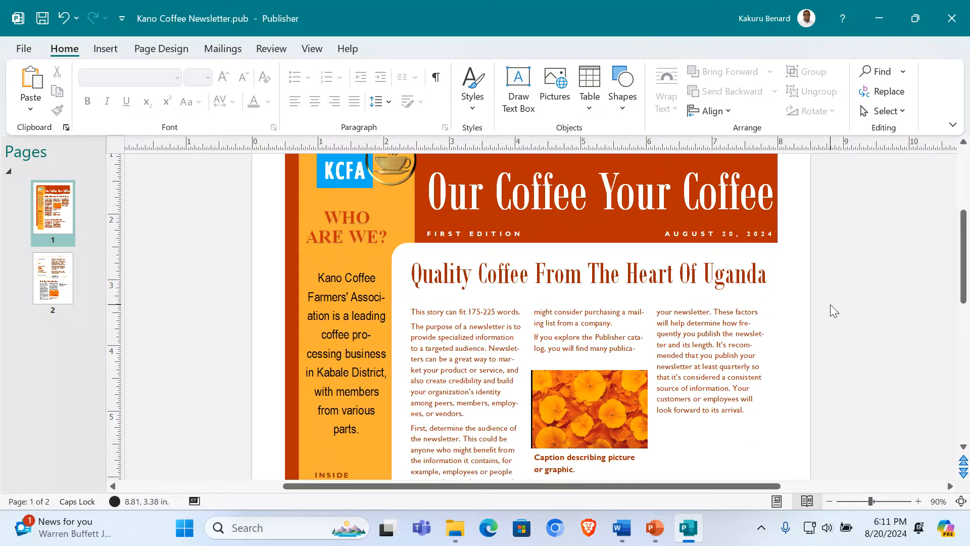
pyautogui.scroll(-5, 548, 326)
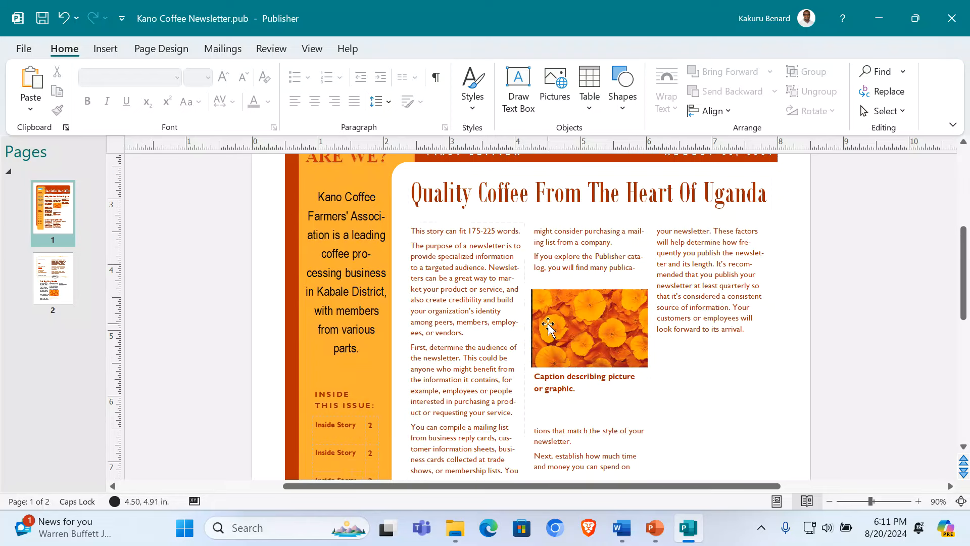
pyautogui.scroll(-3, 547, 323)
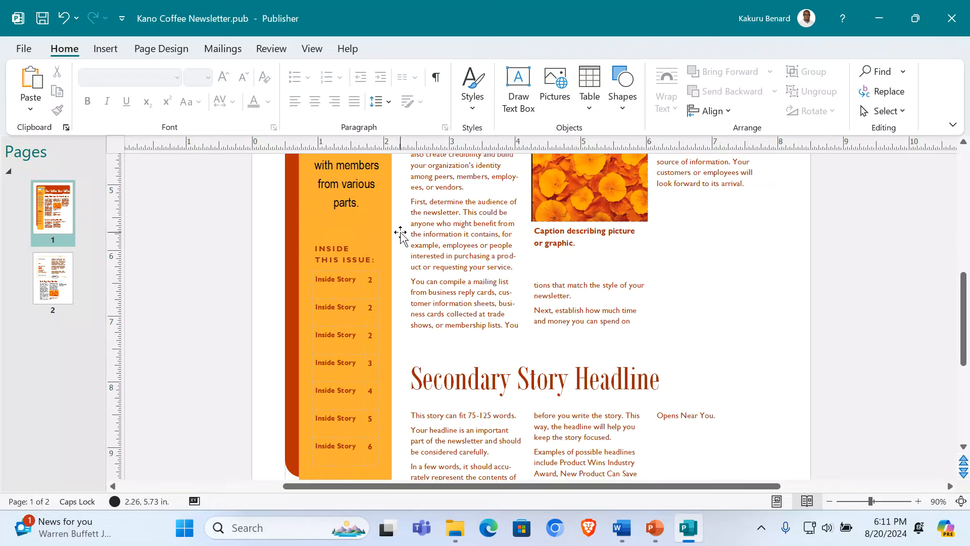
pyautogui.tripleClick(332, 254)
pyautogui.write('INSIDE KCFA')
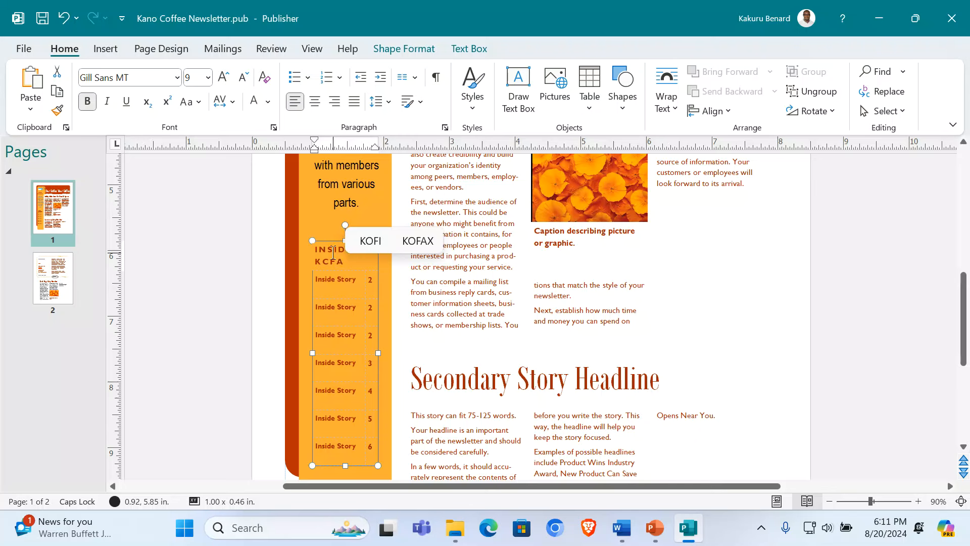
pyautogui.click(315, 101)
# Step: Rename the first entries About Us, Products, Services, Coffee processing and Market Trends
pyautogui.tripleClick(347, 288)
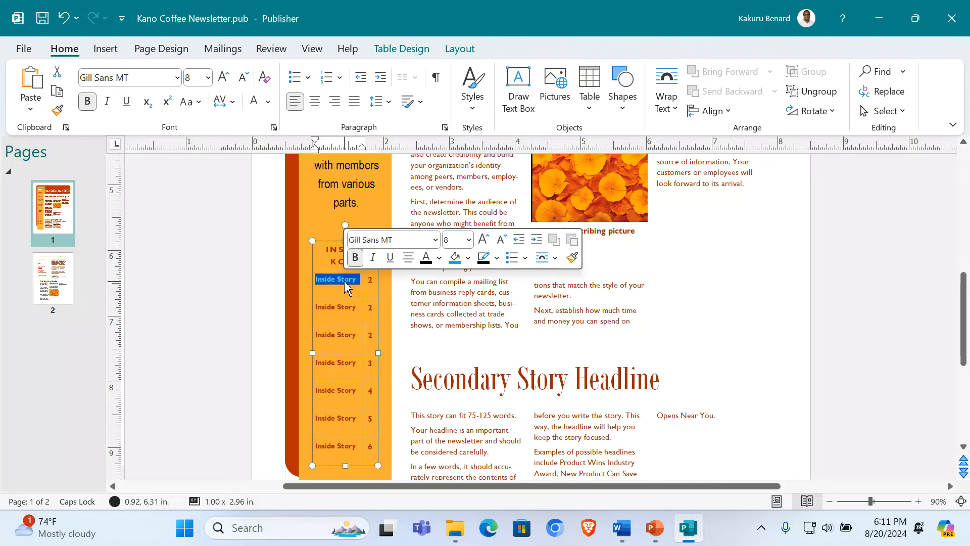
pyautogui.write('About Us')
pyautogui.tripleClick(351, 309)
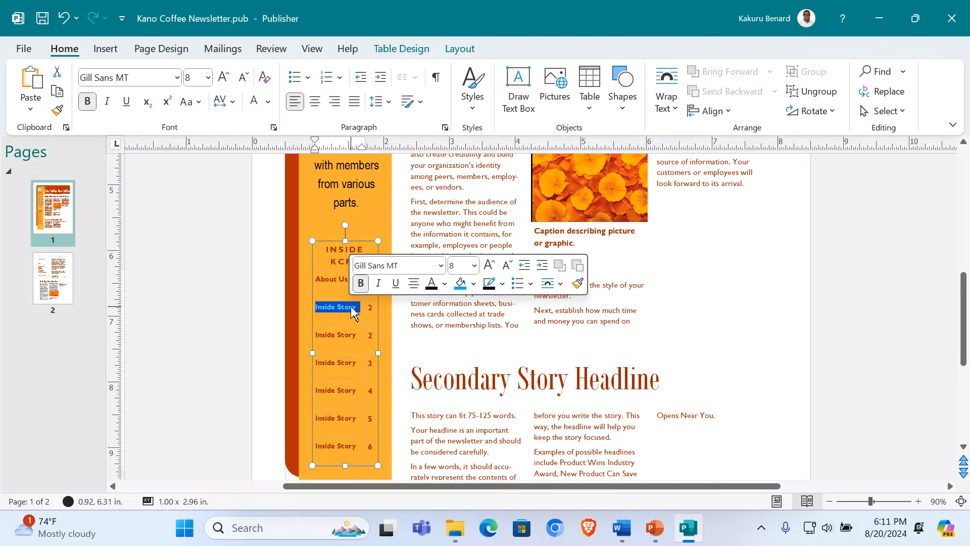
pyautogui.write('Pr')
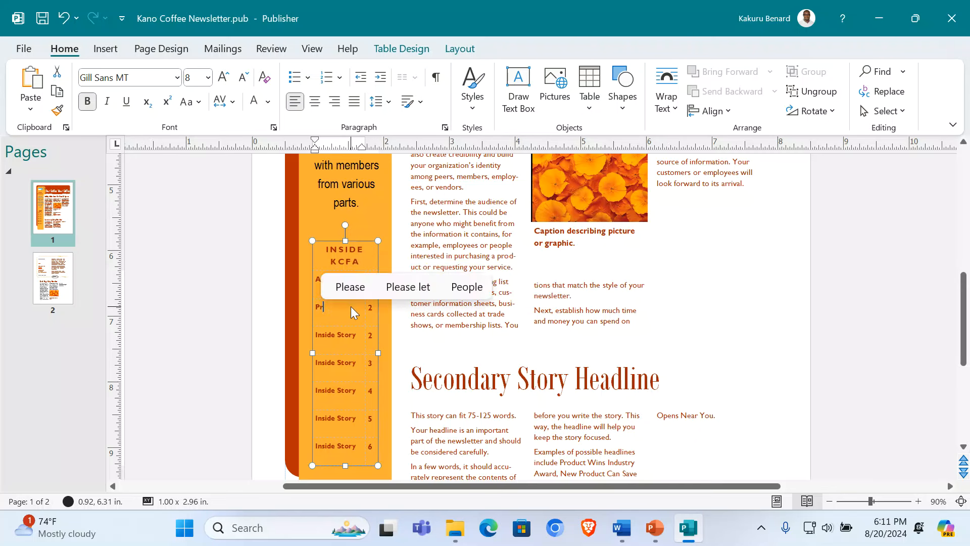
pyautogui.write('oducts')
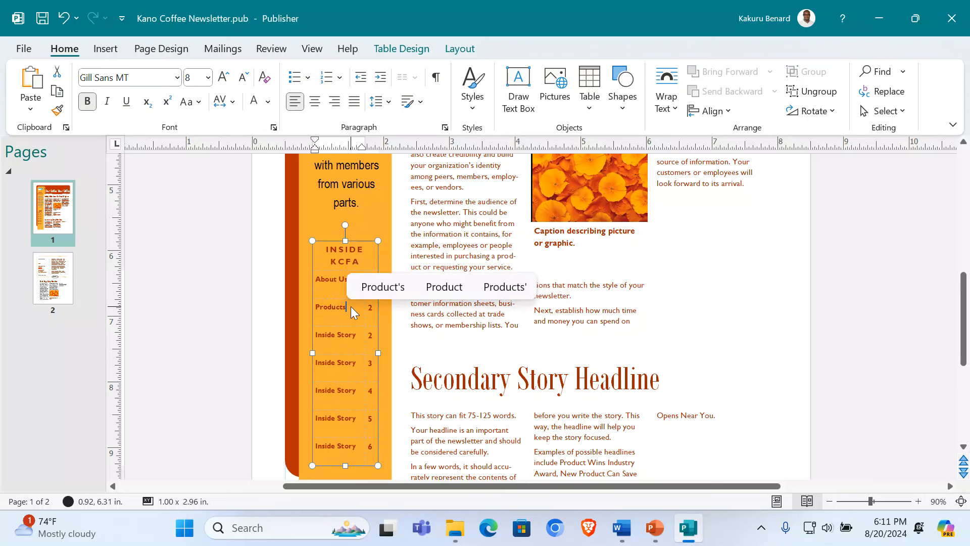
pyautogui.tripleClick(334, 335)
pyautogui.write('Ser')
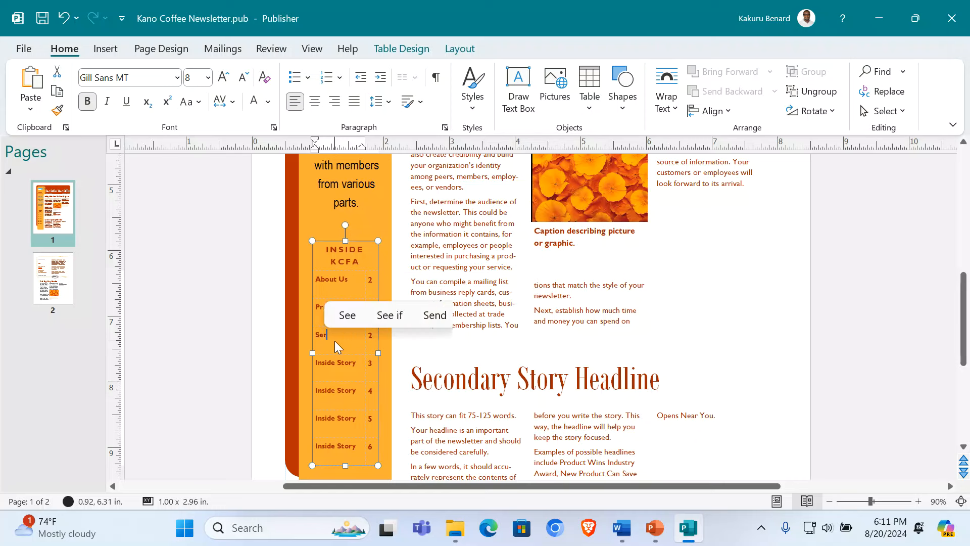
pyautogui.write('vices')
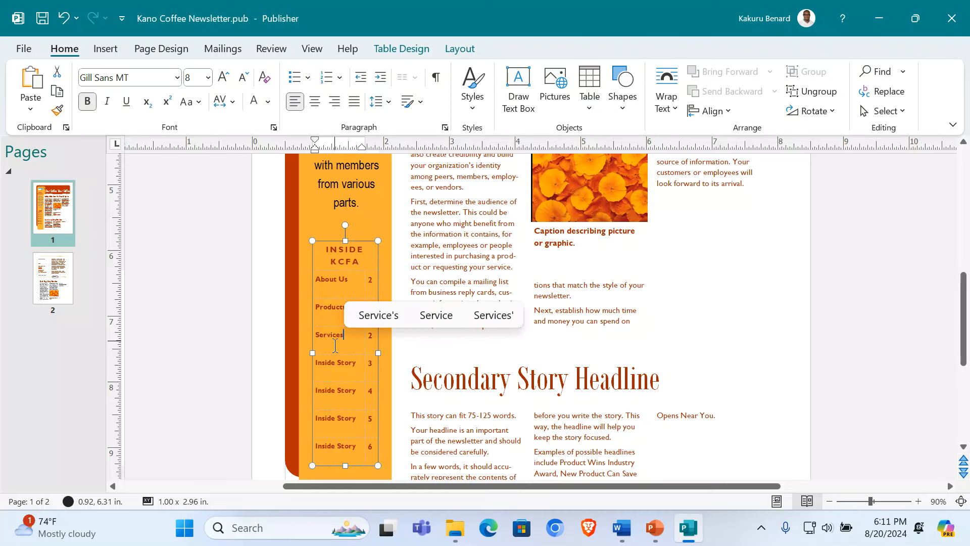
pyautogui.tripleClick(337, 368)
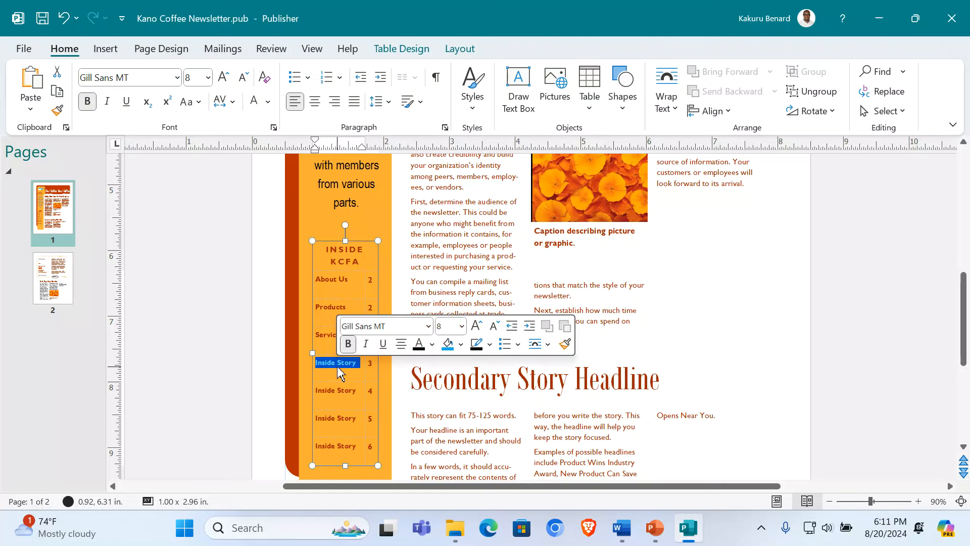
pyautogui.write('proc')
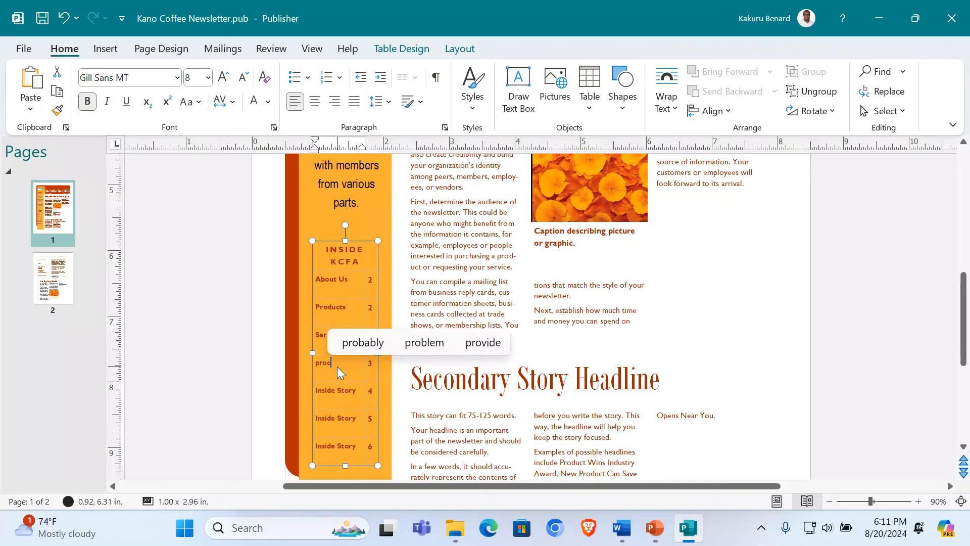
pyautogui.write('essing')
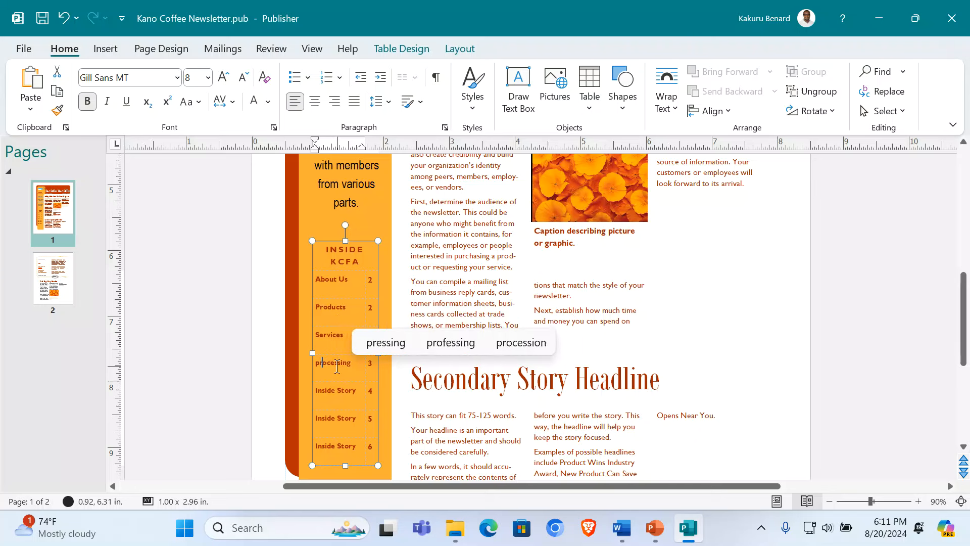
pyautogui.write('Coffee')
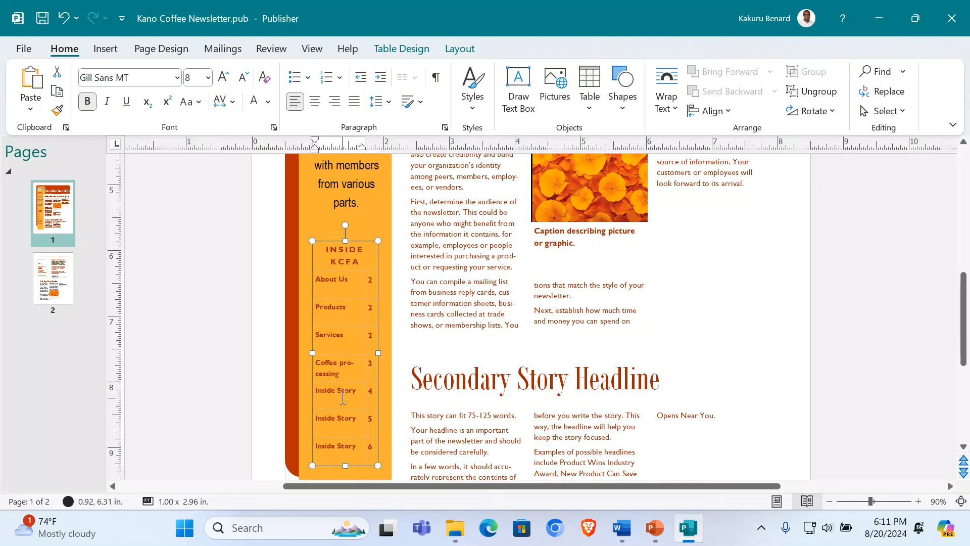
pyautogui.tripleClick(343, 398)
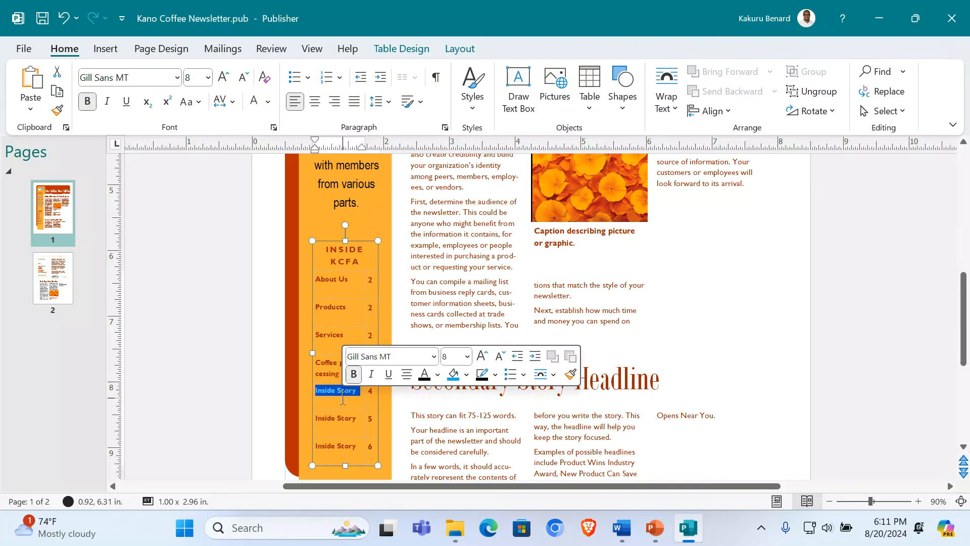
pyautogui.write('Market Trends')
# Step: Rename the last two entries 'Benefits of using KCFA' and 'Get in touch with Us'
pyautogui.tripleClick(350, 424)
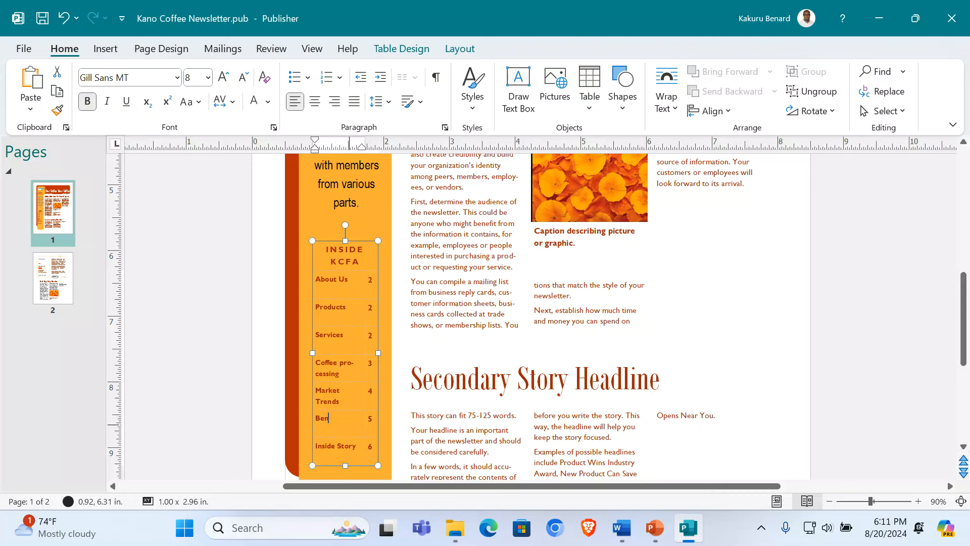
pyautogui.write('Benef')
pyautogui.write('its of us')
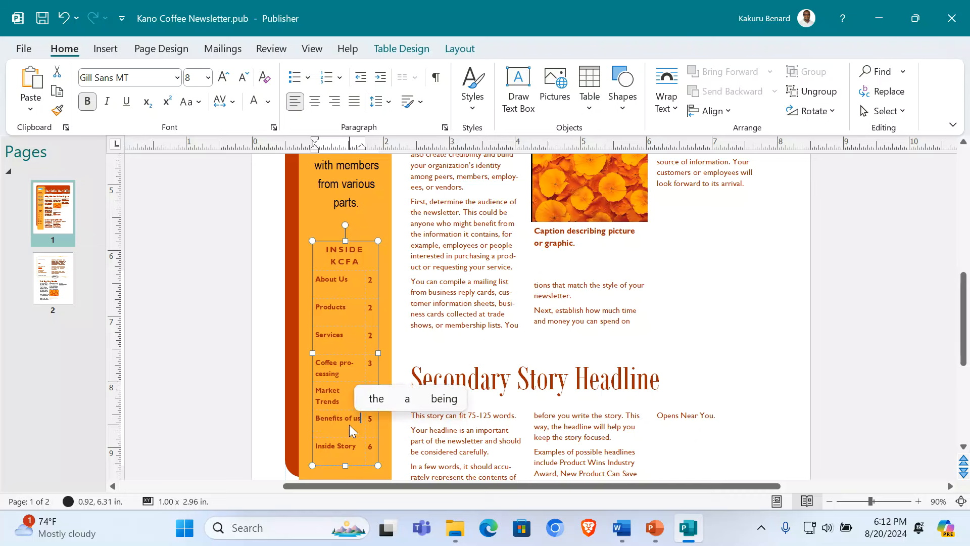
pyautogui.write('ing KCFA')
pyautogui.click(338, 441)
pyautogui.write('Get in tK')
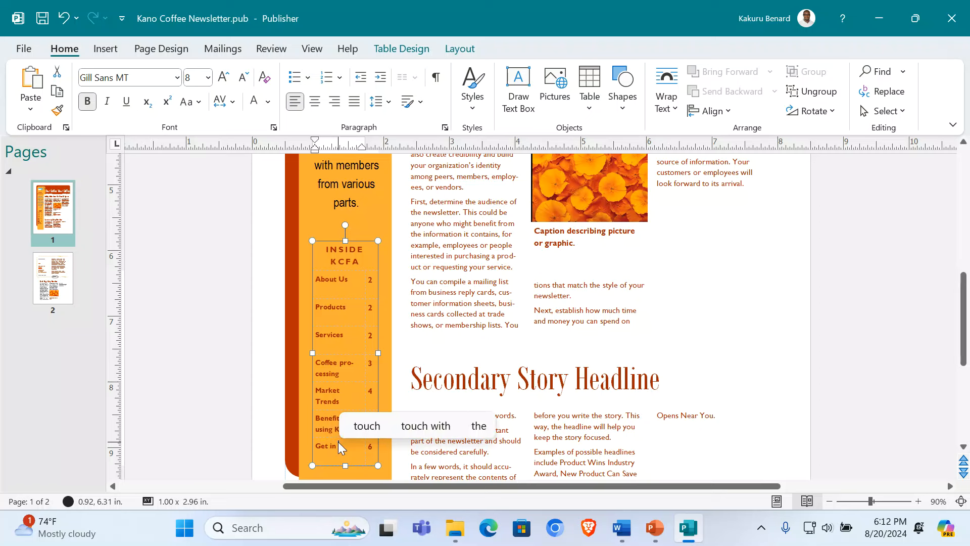
pyautogui.write('i')
pyautogui.press('BackSpace')
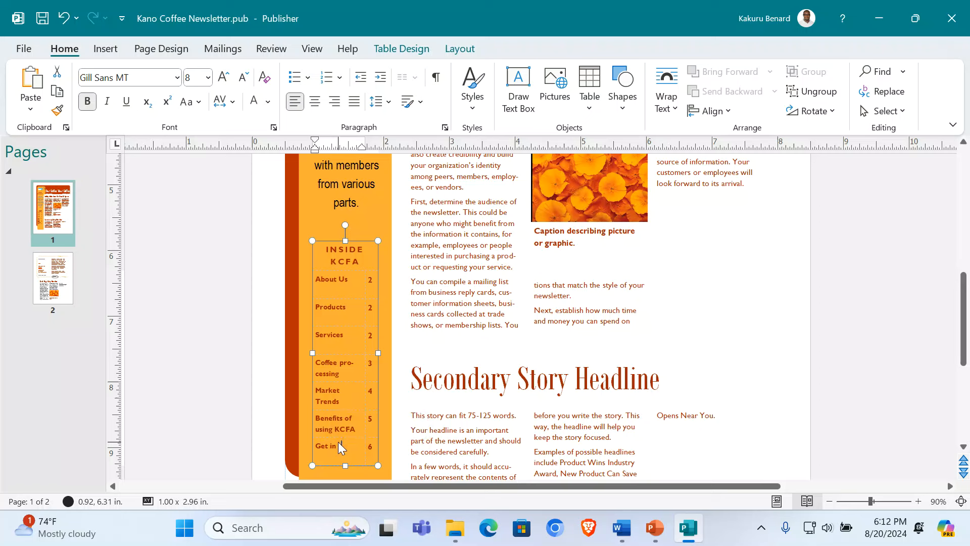
pyautogui.write('ous')
pyautogui.press('BackSpace')
pyautogui.write('ch with Us')
# Step: Widen the contents table leftward and enlarge the About Us, Products and Services entries
pyautogui.moveTo(312, 353); pyautogui.dragTo(303, 352)
pyautogui.moveTo(348, 280); pyautogui.dragTo(306, 281)
pyautogui.click(225, 78)
pyautogui.click(228, 79)
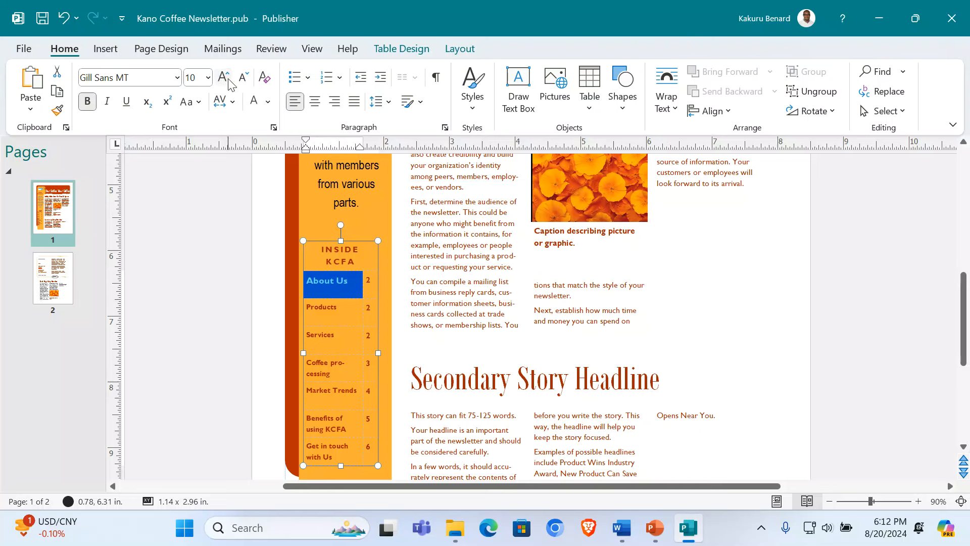
pyautogui.doubleClick(323, 307)
pyautogui.click(223, 79)
pyautogui.click(222, 78)
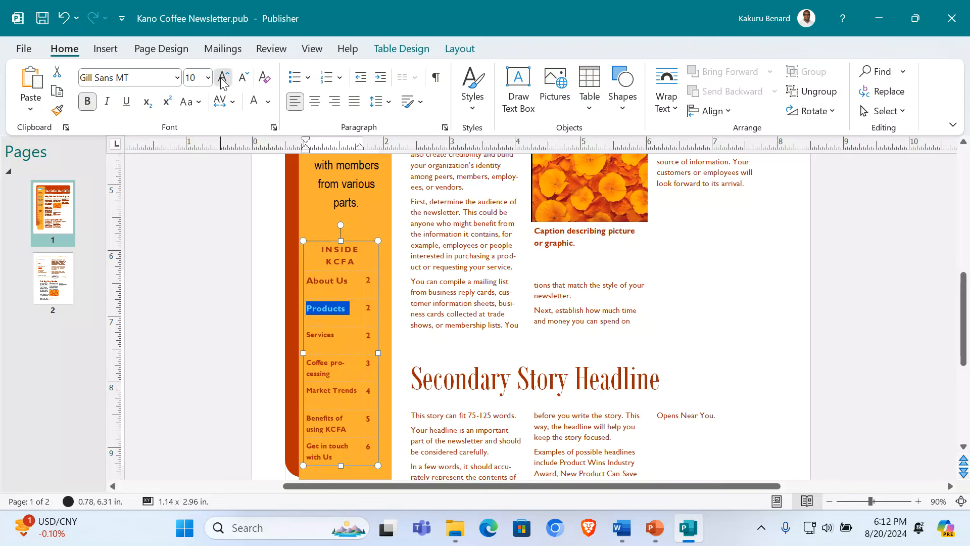
pyautogui.click(222, 79)
pyautogui.doubleClick(322, 335)
pyautogui.click(223, 79)
pyautogui.click(223, 78)
pyautogui.click(223, 78)
pyautogui.click(332, 384)
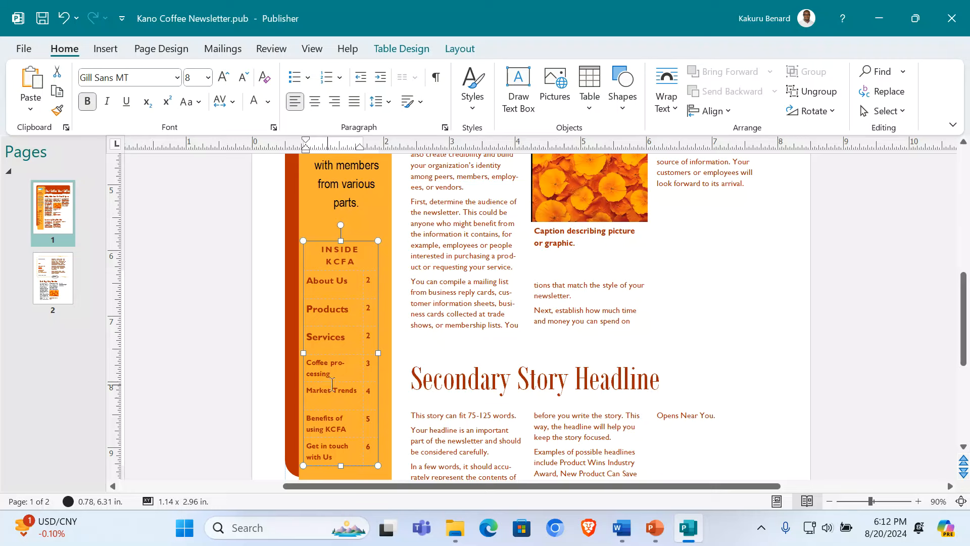
pyautogui.click(842, 313)
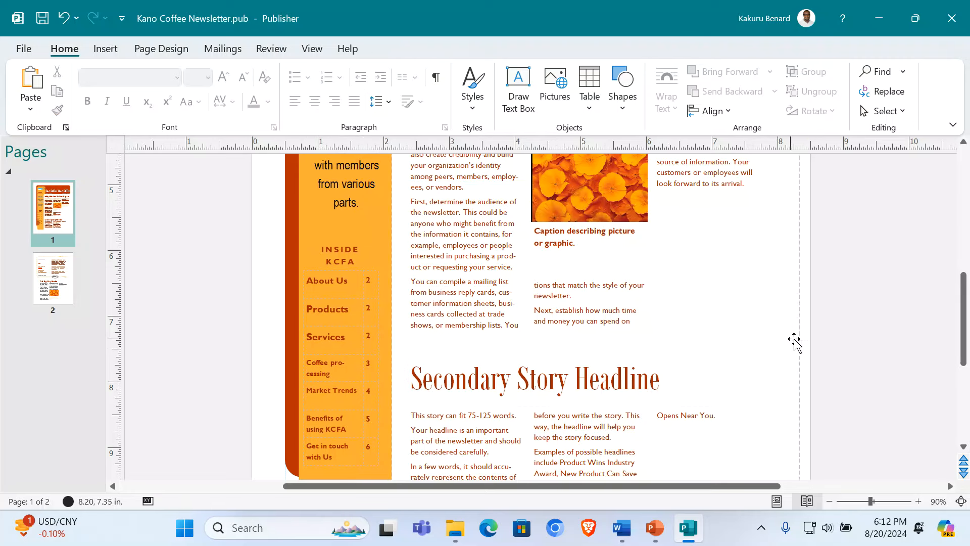
pyautogui.scroll(3, 795, 340)
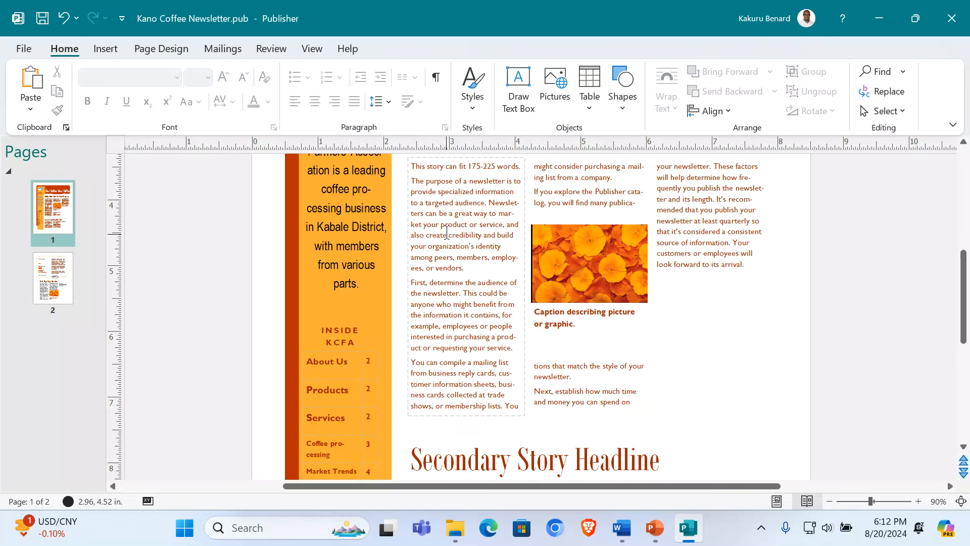
# Step: Select the lead story's placeholder text, then select the two welcome paragraphs in Word
pyautogui.click(496, 230)
pyautogui.hotkey('ctrl', 'a')
pyautogui.click(932, 283)
pyautogui.click(485, 268)
pyautogui.scroll(1, 478, 278)
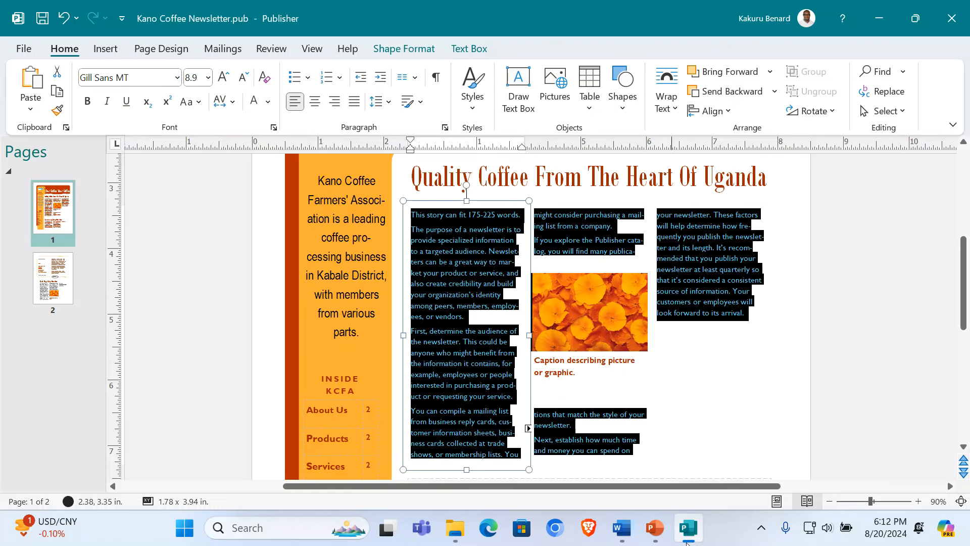
pyautogui.click(621, 527)
pyautogui.click(254, 343)
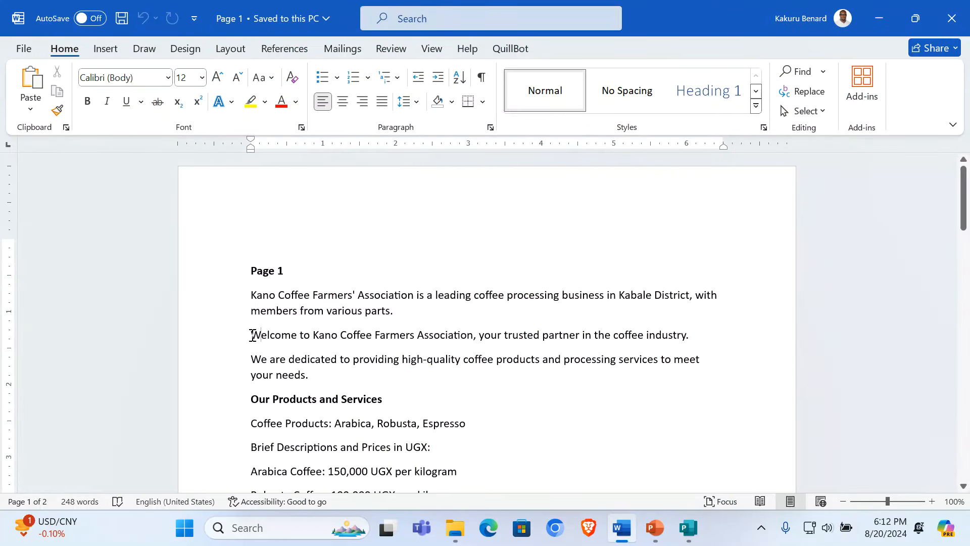
pyautogui.moveTo(252, 336); pyautogui.dragTo(310, 379)
pyautogui.hotkey('ctrl', 'c')
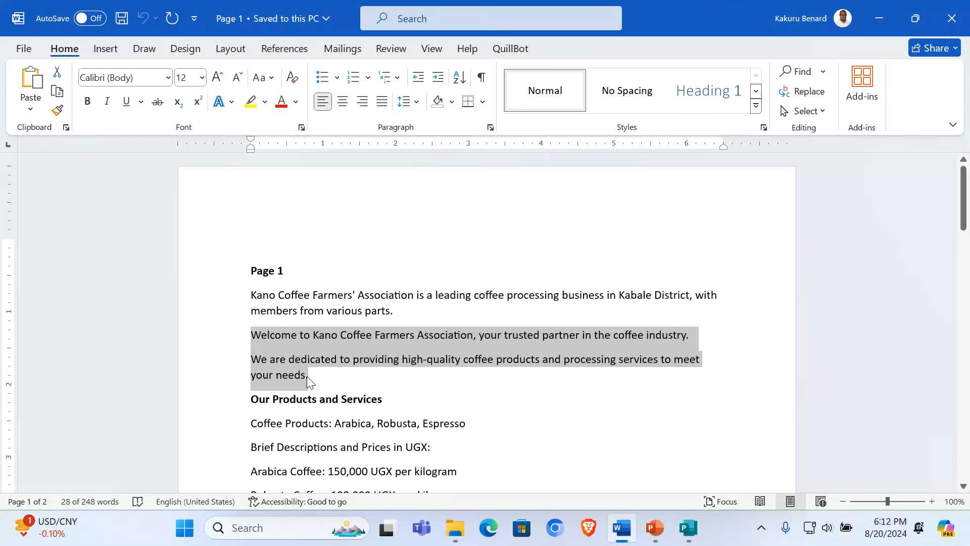
# Step: Paste the welcome paragraphs into the lead story and set them in 14 pt Arial Narrow
pyautogui.click(688, 527)
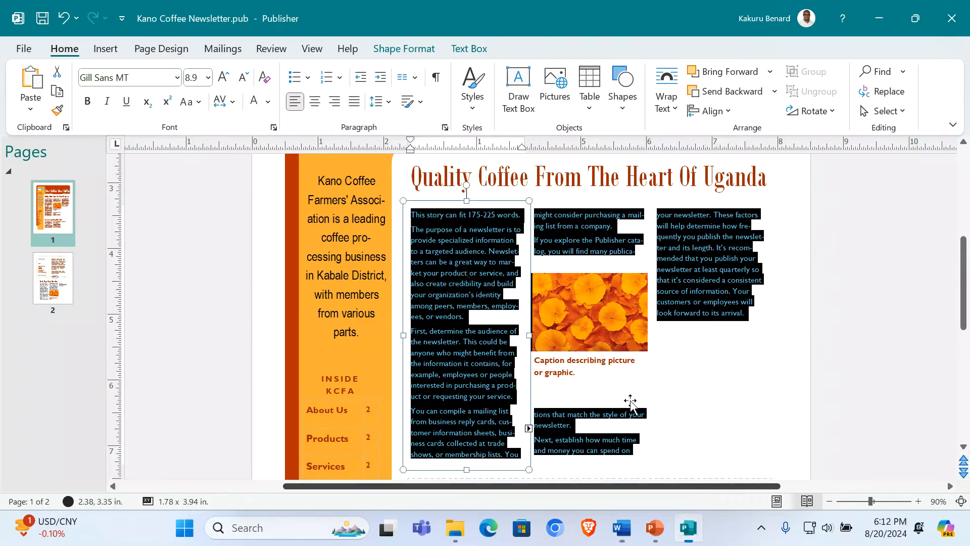
pyautogui.hotkey('ctrl', 'v')
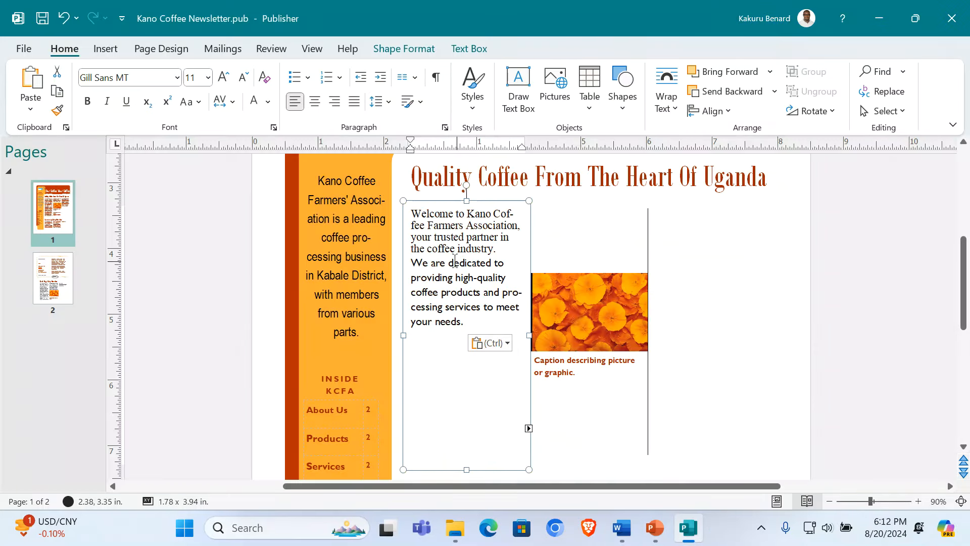
pyautogui.hotkey('ctrl', 'a')
pyautogui.click(176, 78)
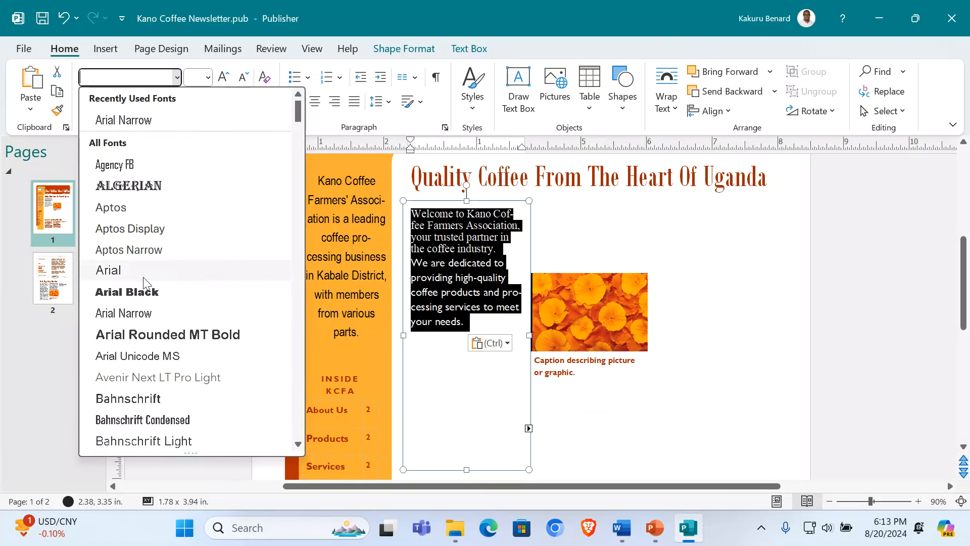
pyautogui.click(147, 313)
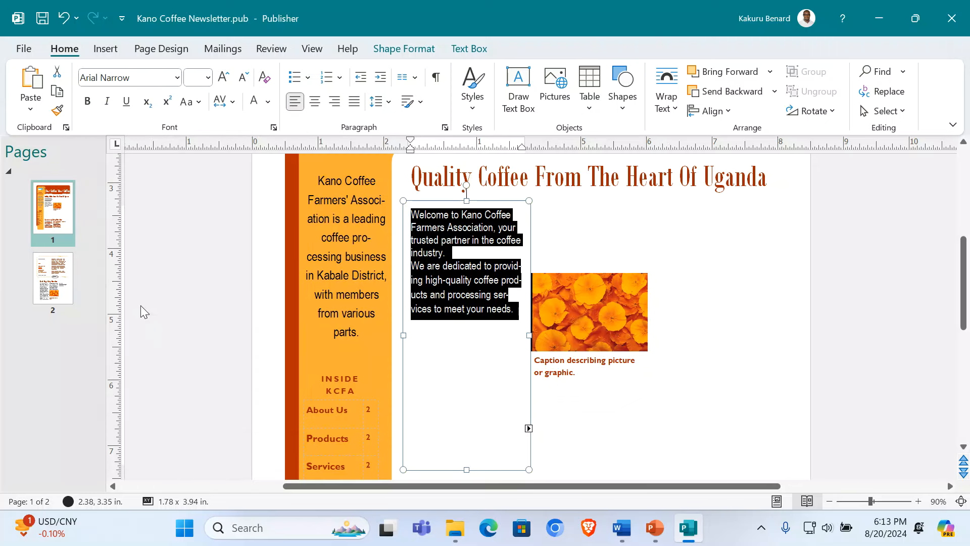
pyautogui.click(207, 78)
pyautogui.click(197, 246)
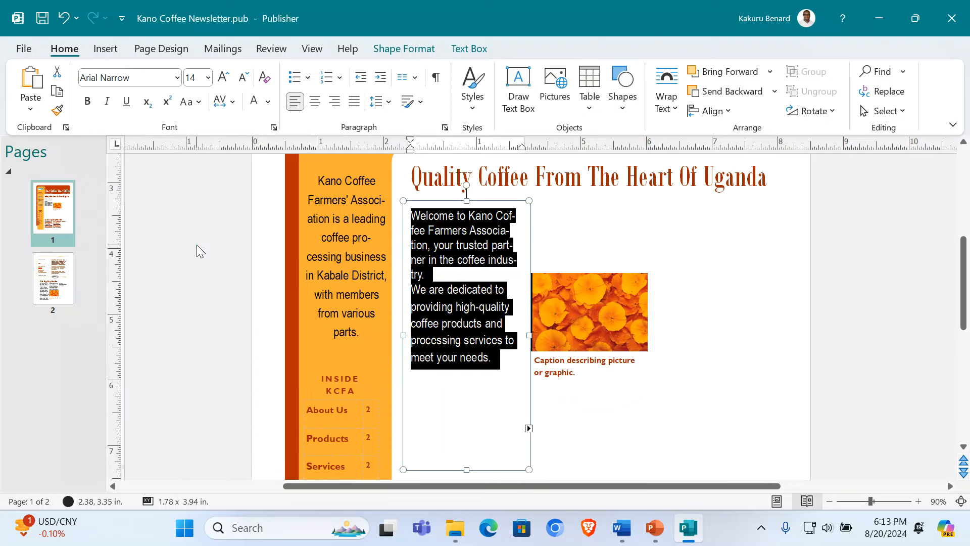
pyautogui.click(617, 475)
# Step: Copy Word's 'Our Products and Services' heading and paste it below the welcome paragraphs
pyautogui.click(621, 528)
pyautogui.moveTo(251, 334); pyautogui.dragTo(208, 410)
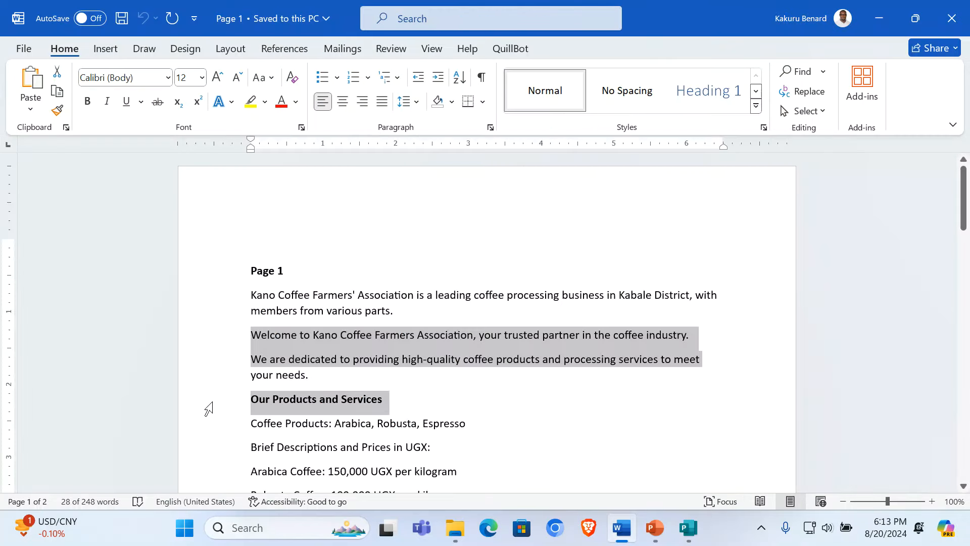
pyautogui.click(209, 409)
pyautogui.hotkey('ctrl', 'c')
pyautogui.click(688, 527)
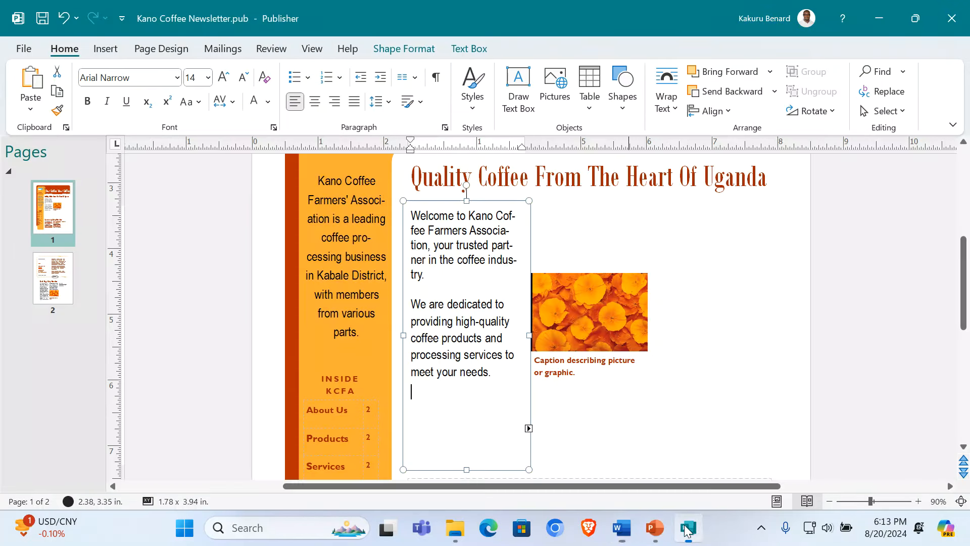
pyautogui.hotkey('ctrl', 'v')
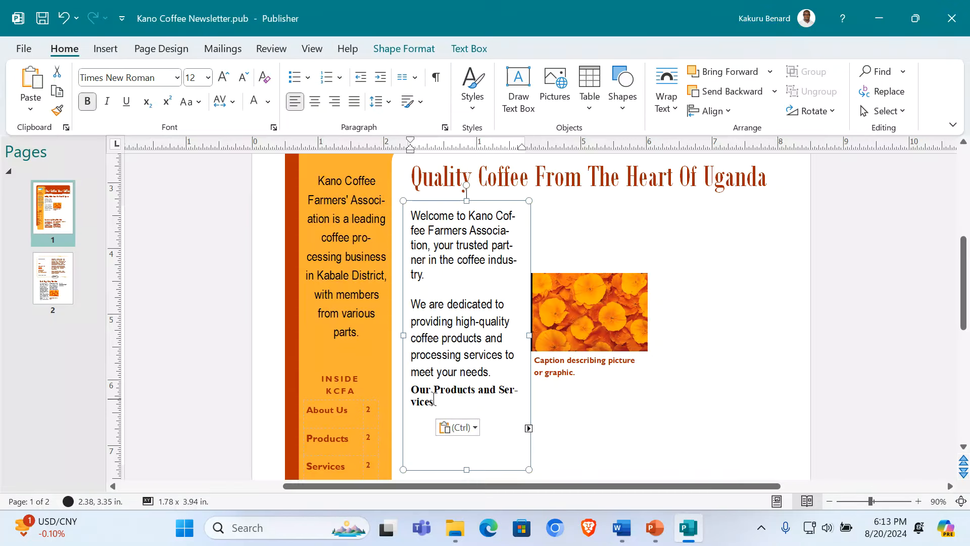
pyautogui.press('Escape')
pyautogui.click(430, 398)
pyautogui.press('Return')
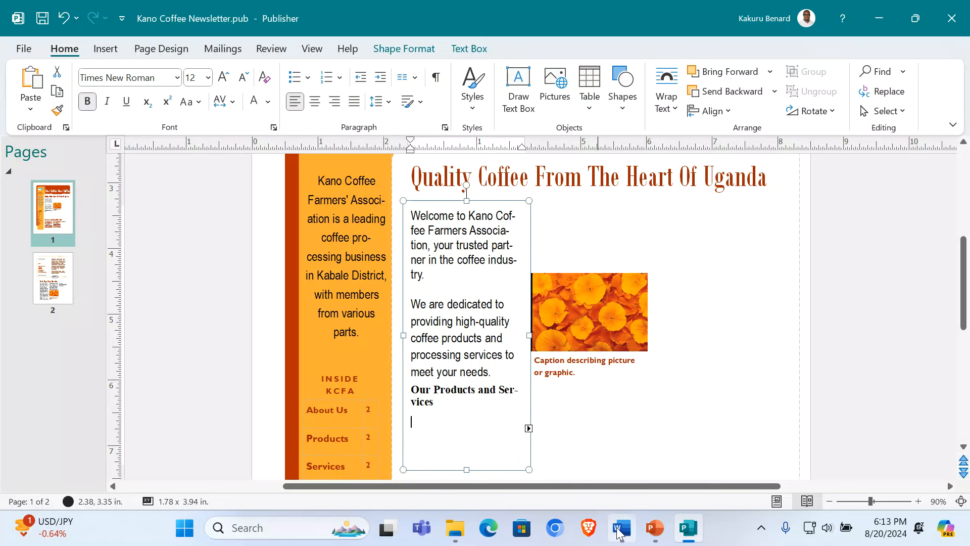
# Step: Paste the Coffee Products line beneath and trim the heading to 'Our Products'
pyautogui.click(622, 528)
pyautogui.click(210, 427)
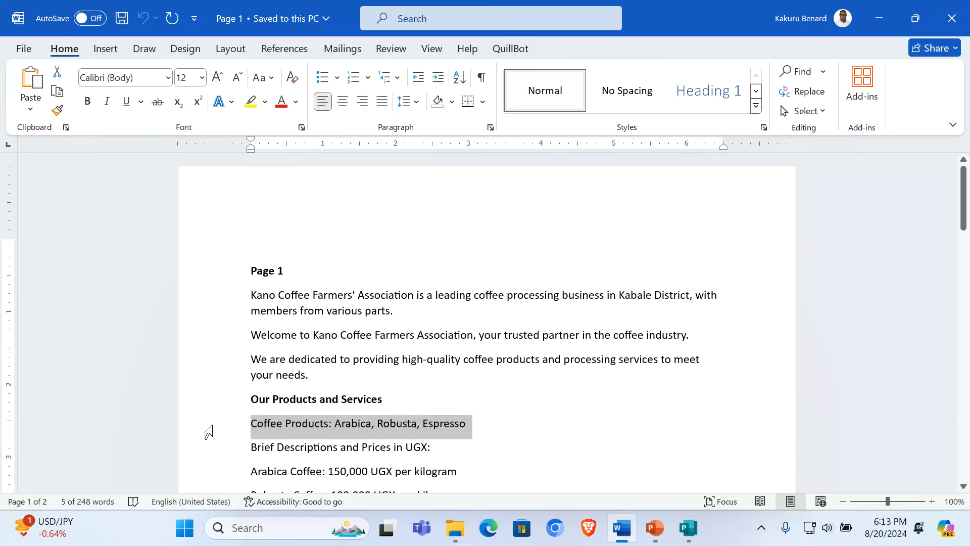
pyautogui.click(689, 528)
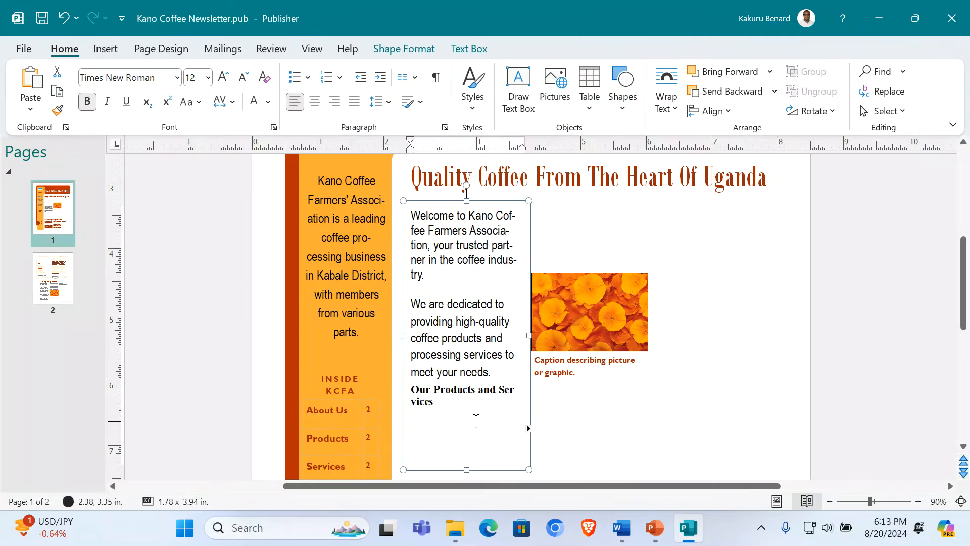
pyautogui.hotkey('ctrl', 'v')
pyautogui.moveTo(478, 389); pyautogui.dragTo(489, 403)
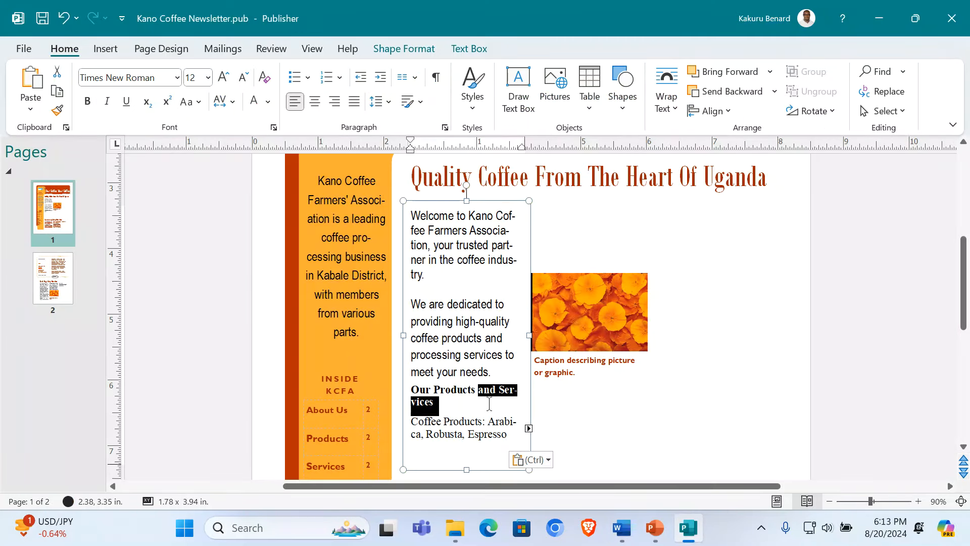
pyautogui.press('Delete')
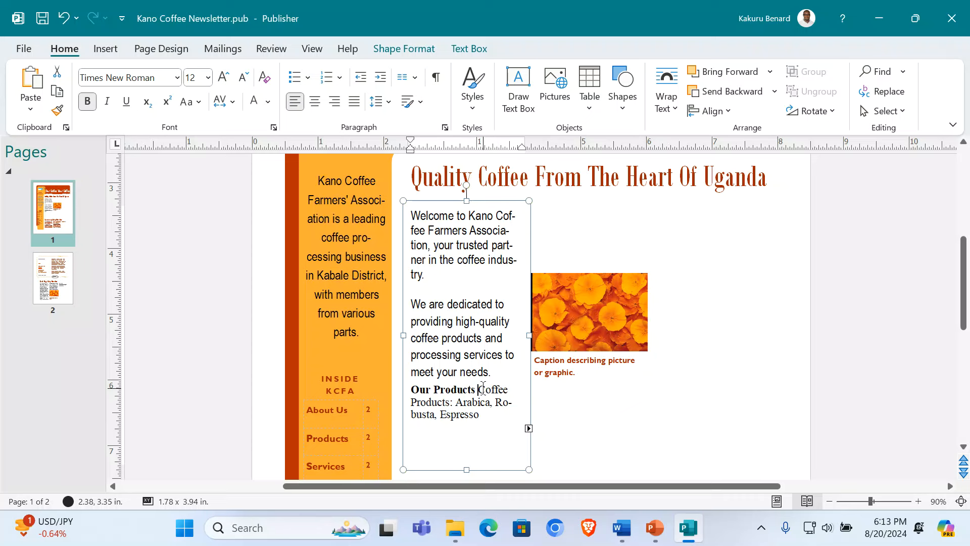
pyautogui.press('Return')
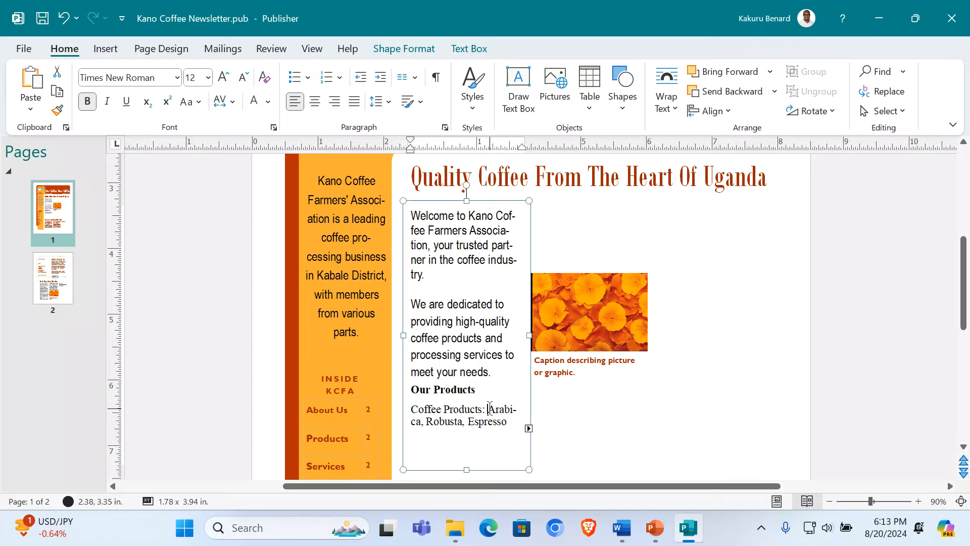
# Step: Delete the 'Coffee Products:' label and put Arabica, Robusta and Espresso on separate lines
pyautogui.moveTo(488, 408); pyautogui.dragTo(414, 413)
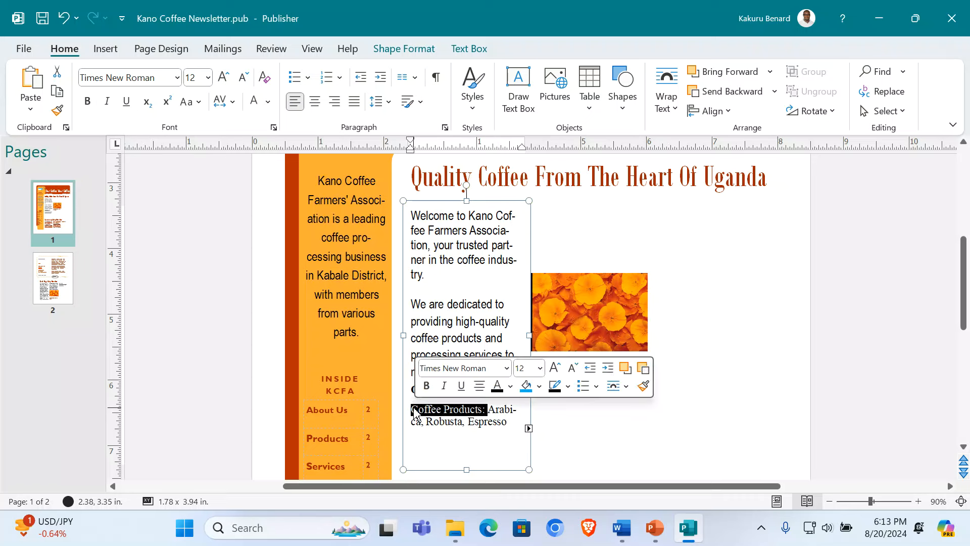
pyautogui.press('Delete')
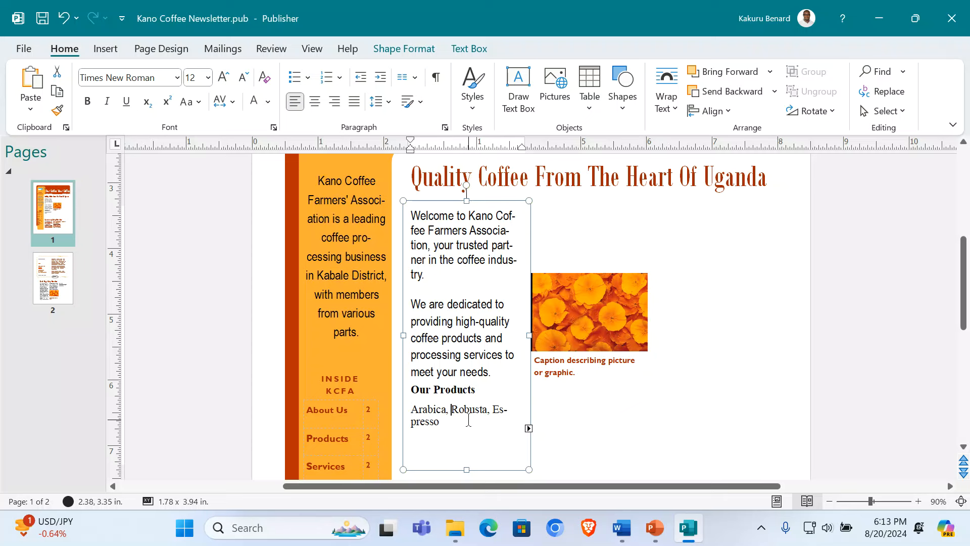
pyautogui.press('Return')
pyautogui.click(452, 429)
pyautogui.press('Return')
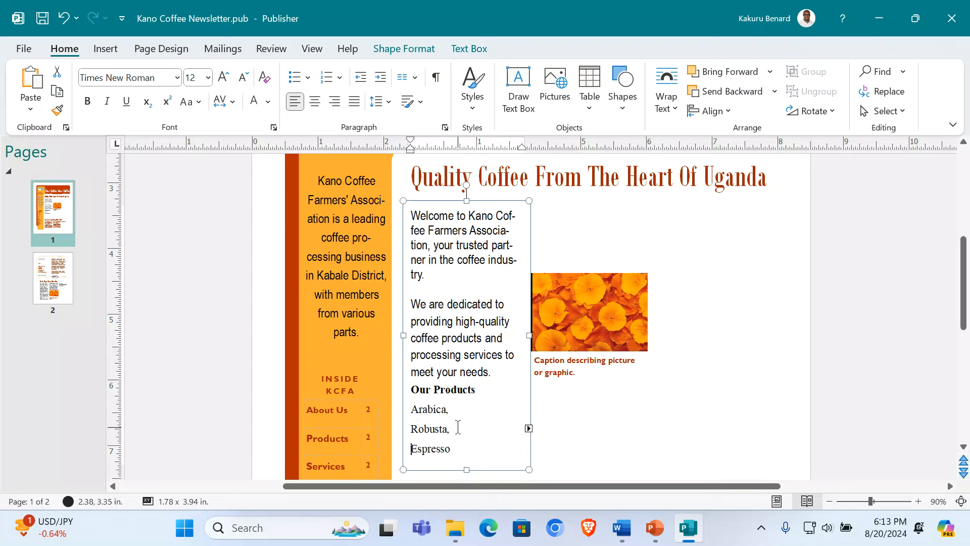
pyautogui.moveTo(411, 409); pyautogui.dragTo(465, 451)
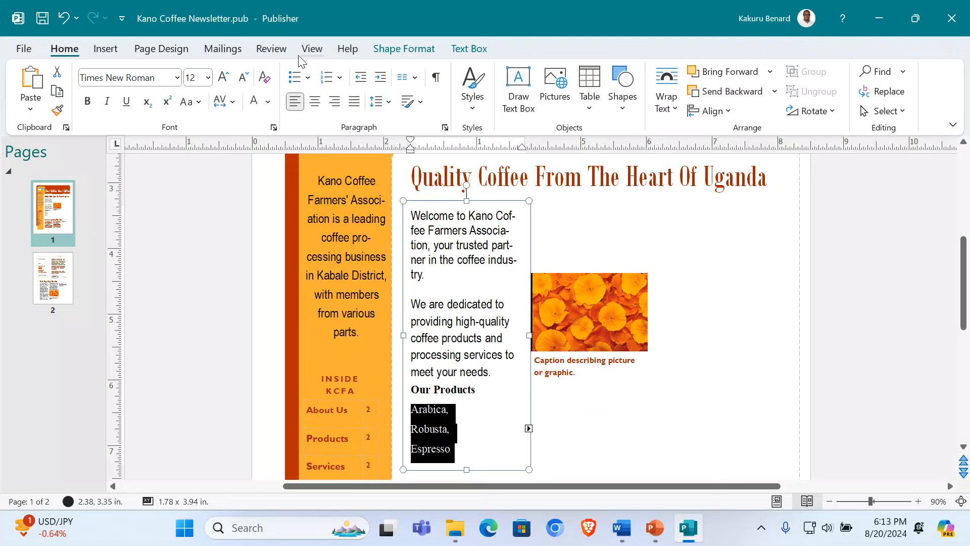
# Step: Give Arabica, Robusta and Espresso pointing-hand bullets via Bullets and Numbering
pyautogui.click(308, 78)
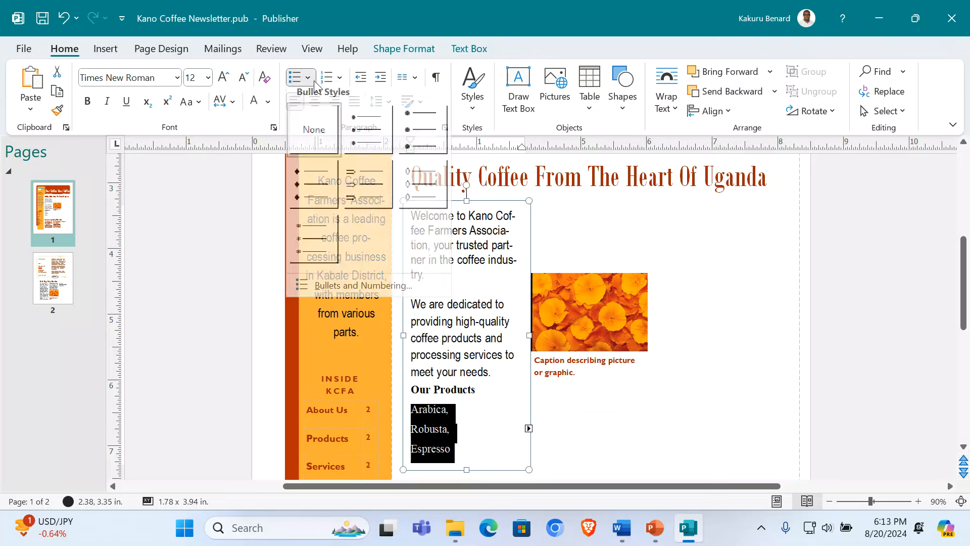
pyautogui.click(368, 289)
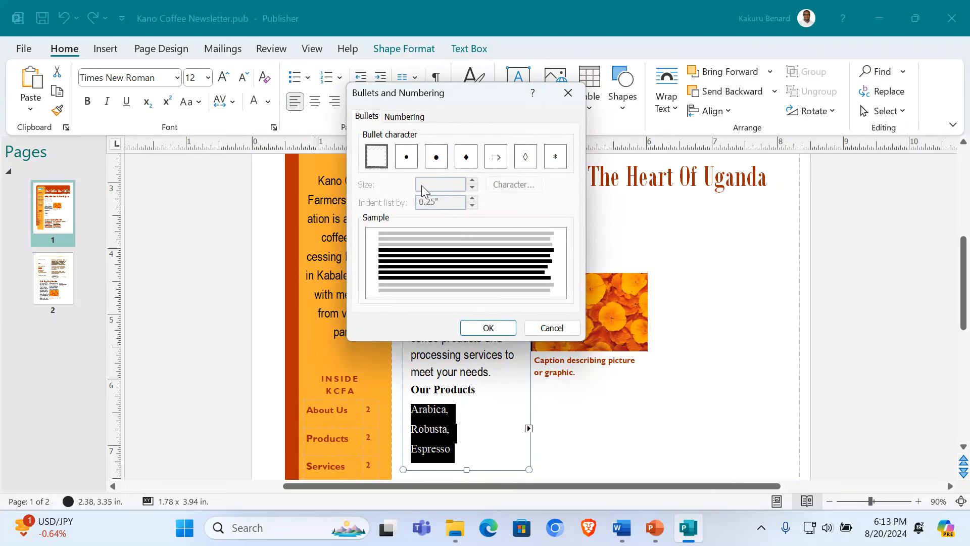
pyautogui.click(465, 157)
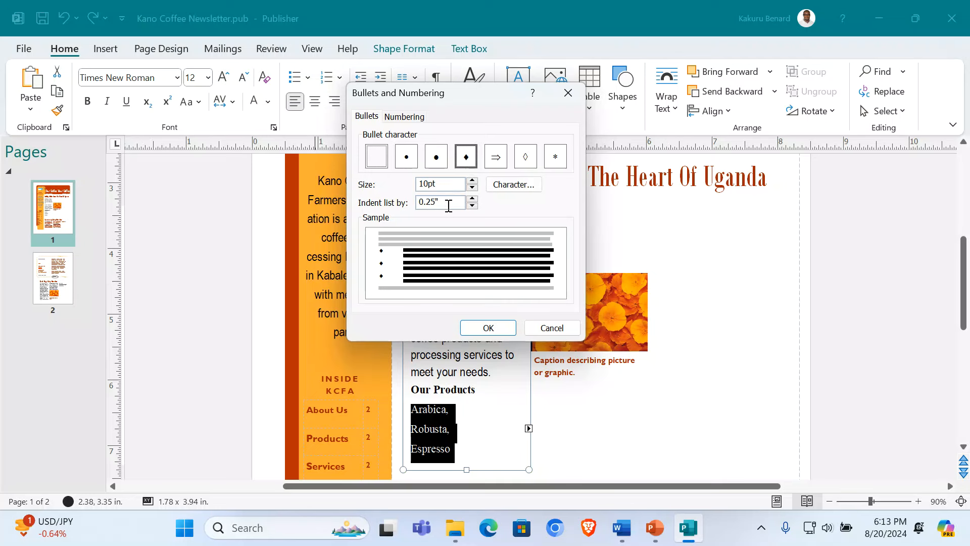
pyautogui.click(515, 185)
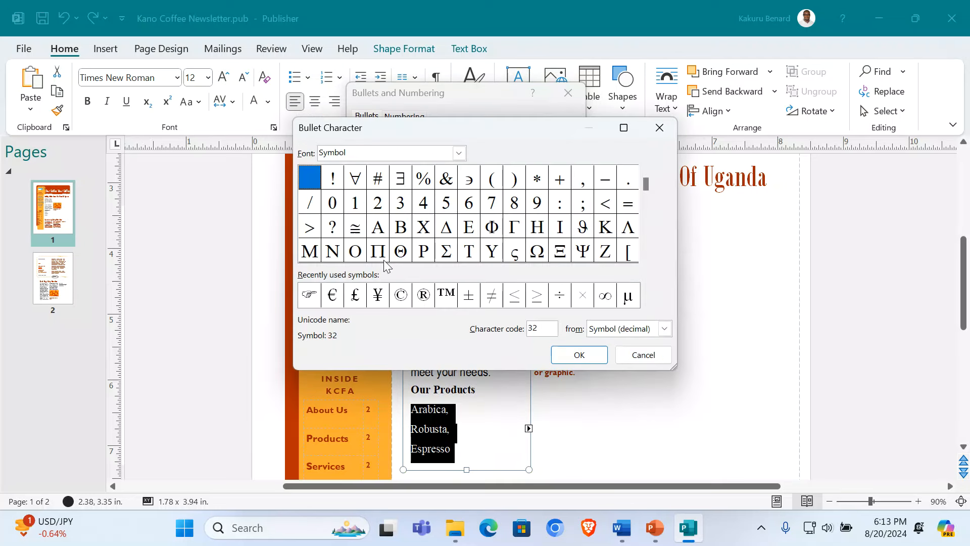
pyautogui.click(315, 298)
pyautogui.click(579, 354)
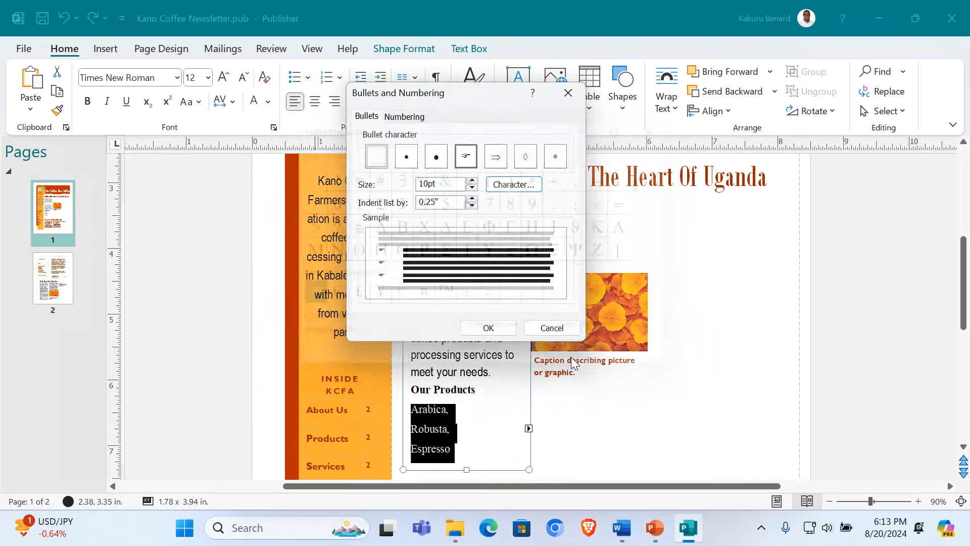
pyautogui.click(489, 328)
# Step: Enlarge the product list to 14 pt and make the story text box taller
pyautogui.click(223, 80)
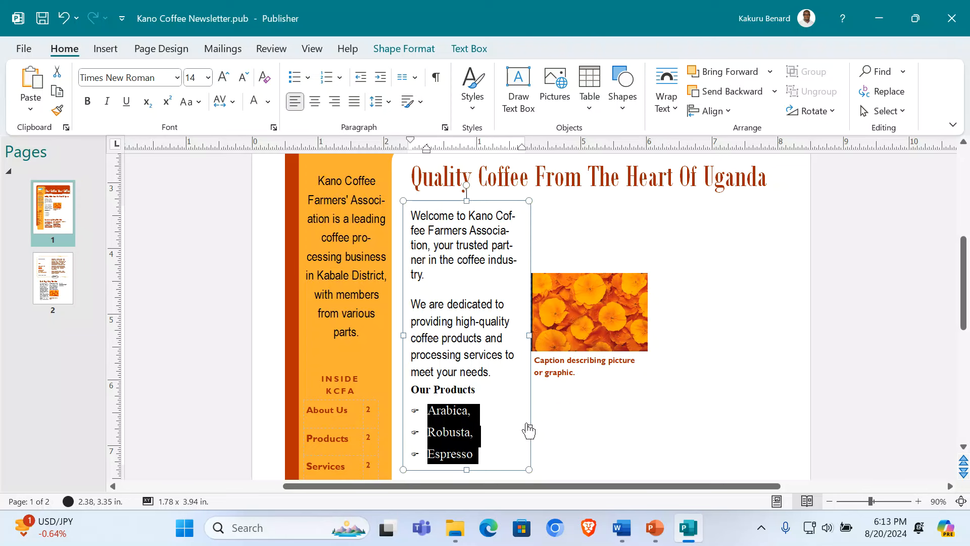
pyautogui.click(491, 373)
pyautogui.scroll(-3, 819, 414)
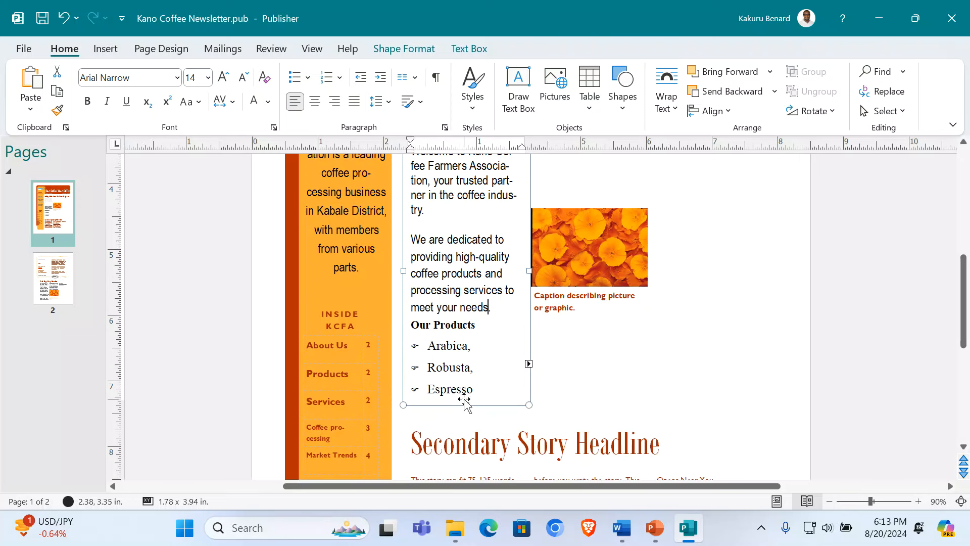
pyautogui.moveTo(467, 405); pyautogui.dragTo(474, 428)
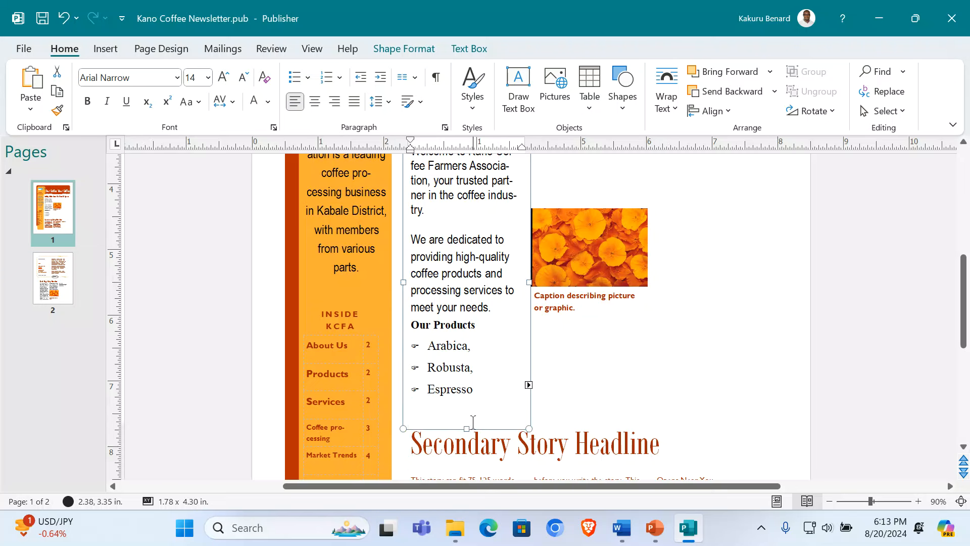
pyautogui.click(458, 366)
pyautogui.scroll(1, 458, 317)
pyautogui.scroll(-1, 457, 317)
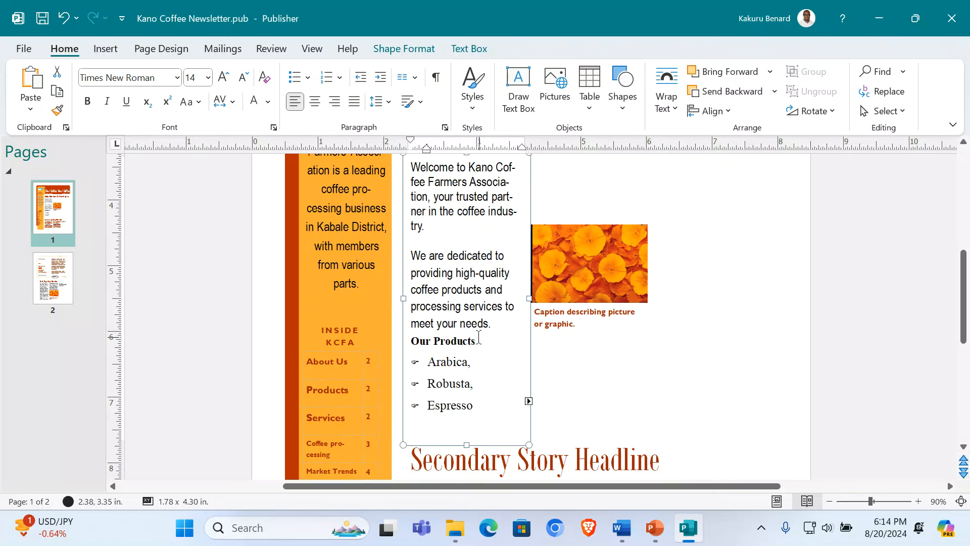
pyautogui.moveTo(483, 343); pyautogui.dragTo(411, 343)
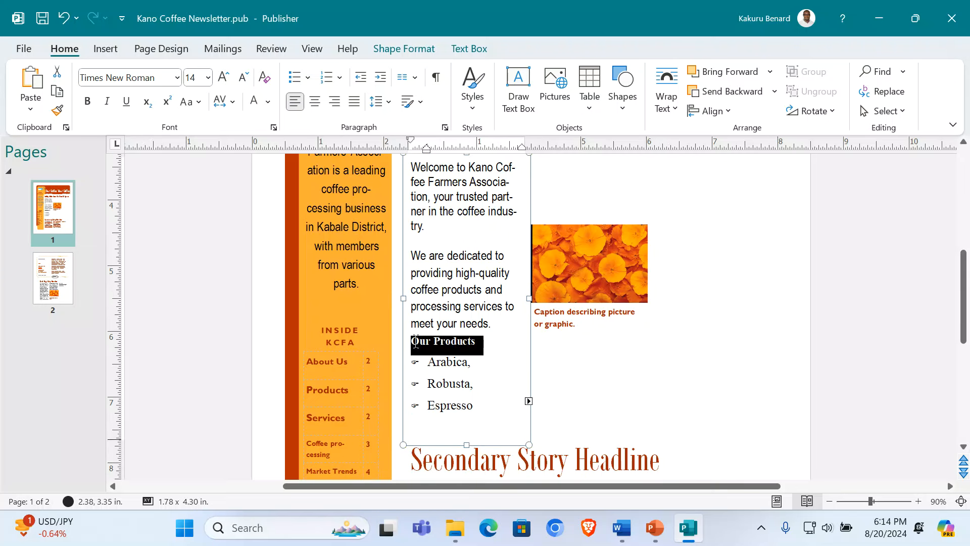
# Step: Enlarge the Our Products heading to 18 pt and colour it red
pyautogui.click(220, 80)
pyautogui.click(221, 80)
pyautogui.click(221, 80)
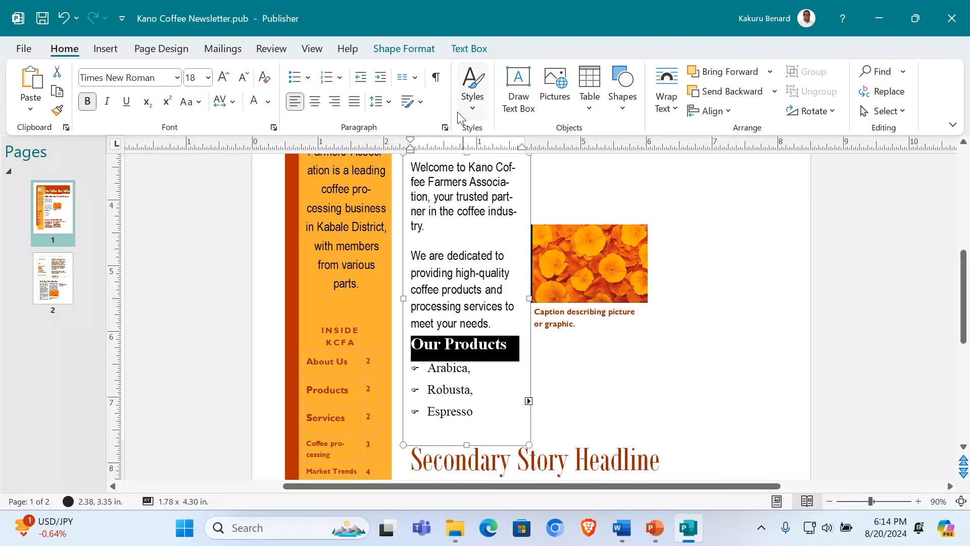
pyautogui.click(267, 101)
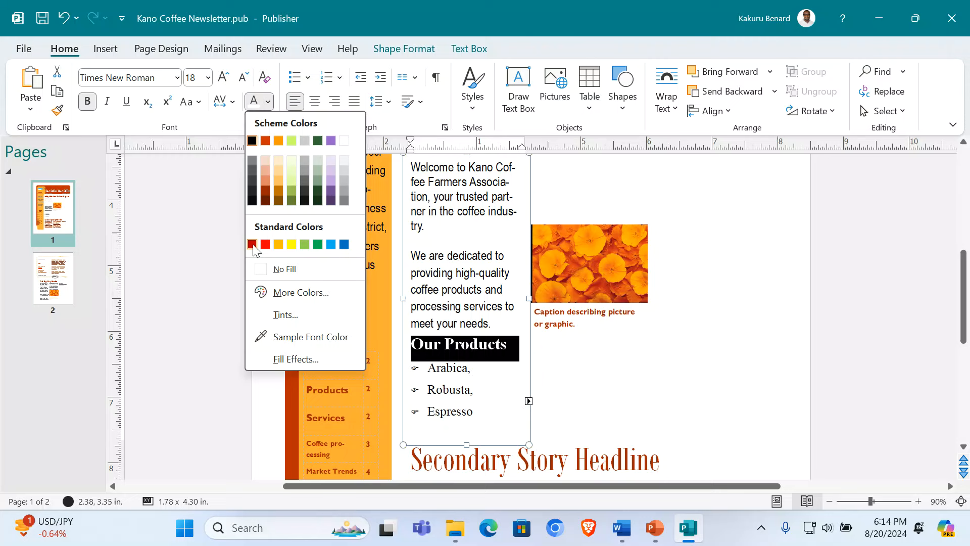
pyautogui.click(266, 245)
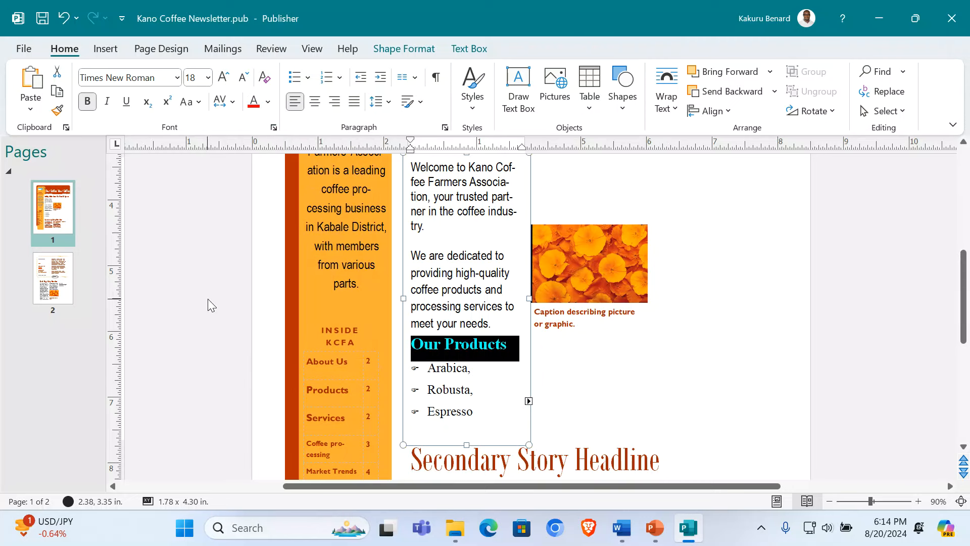
pyautogui.click(775, 323)
# Step: Select the picture together with its caption
pyautogui.scroll(2, 762, 317)
pyautogui.click(560, 255)
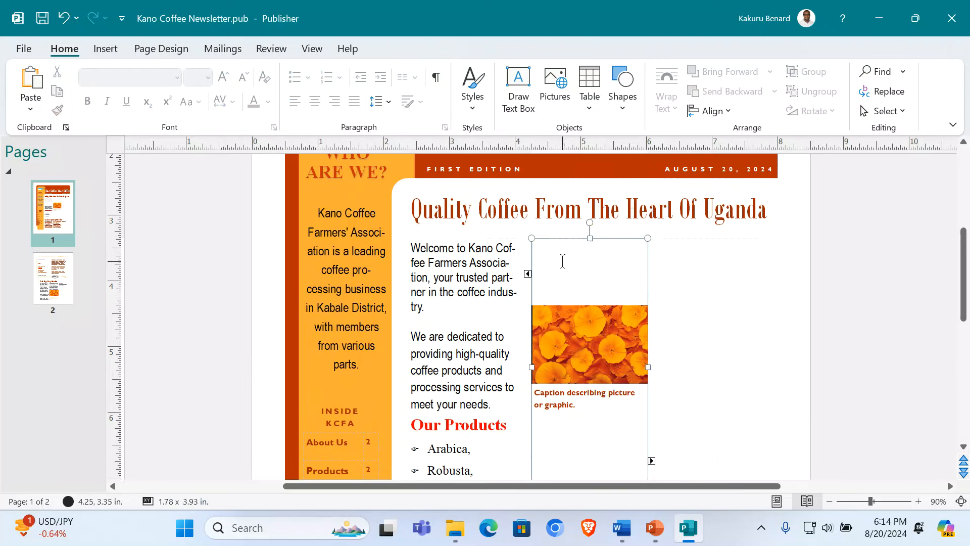
pyautogui.scroll(-2, 622, 304)
pyautogui.click(589, 262)
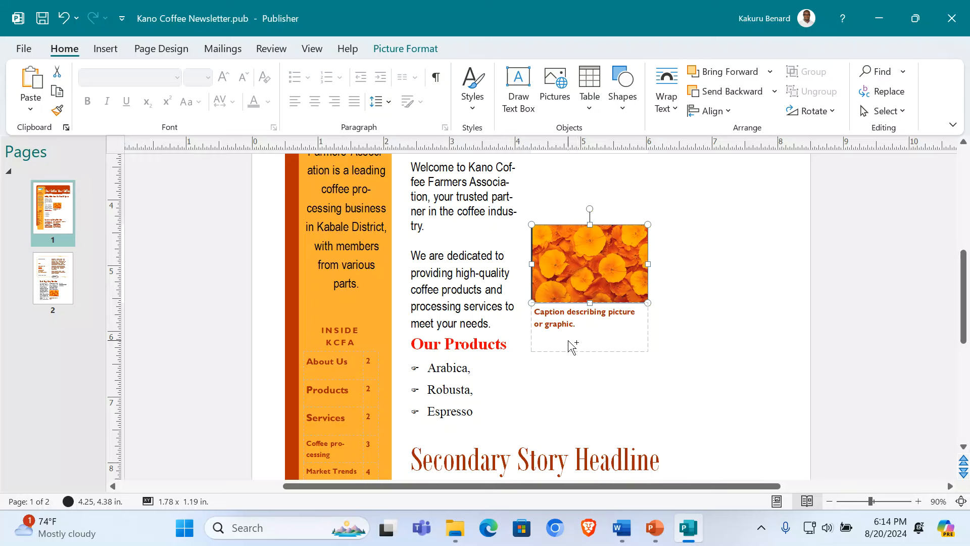
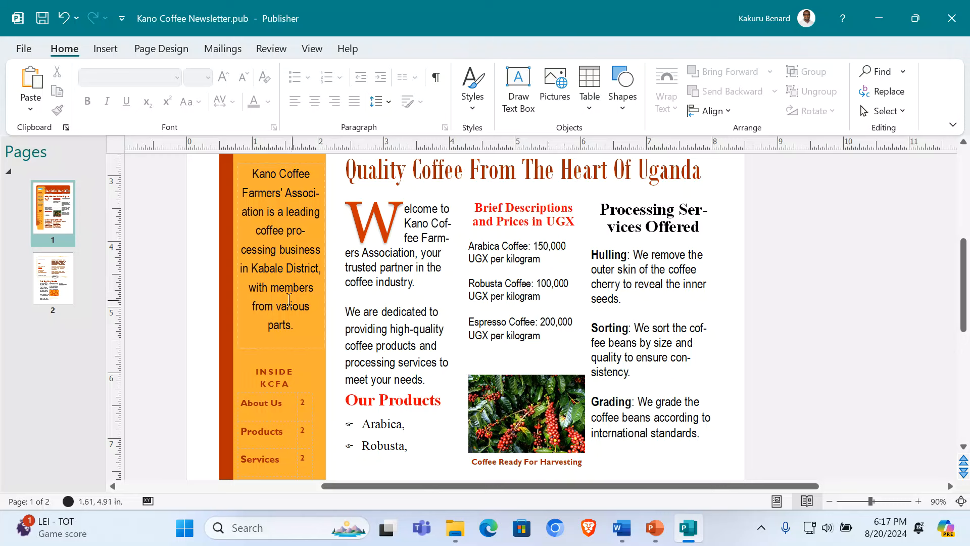
# Step: Scroll down page 1 toward the Secondary Story Headline
pyautogui.scroll(-5, 417, 308)
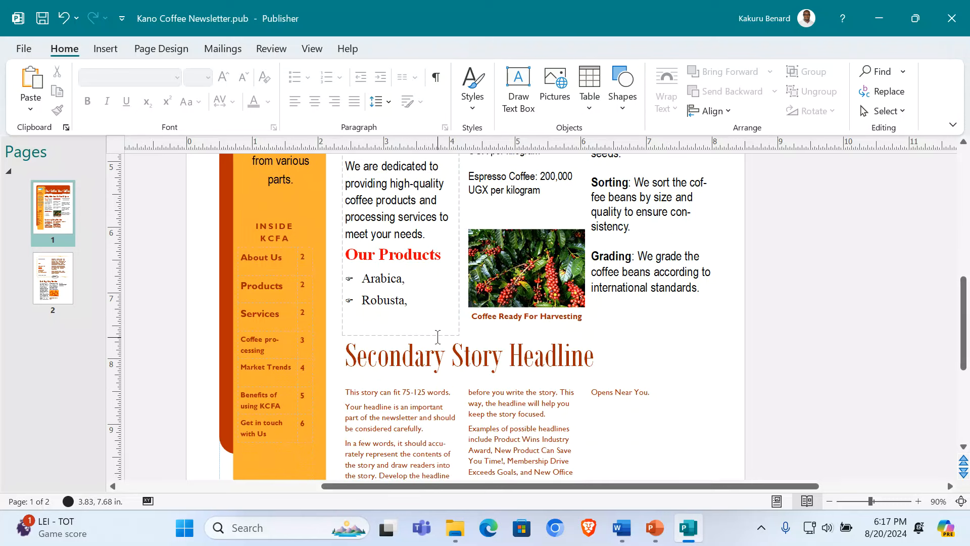
# Step: Shrink the empty spacer line's font in the welcome box and lengthen the box
pyautogui.click(412, 319)
pyautogui.tripleClick(399, 338)
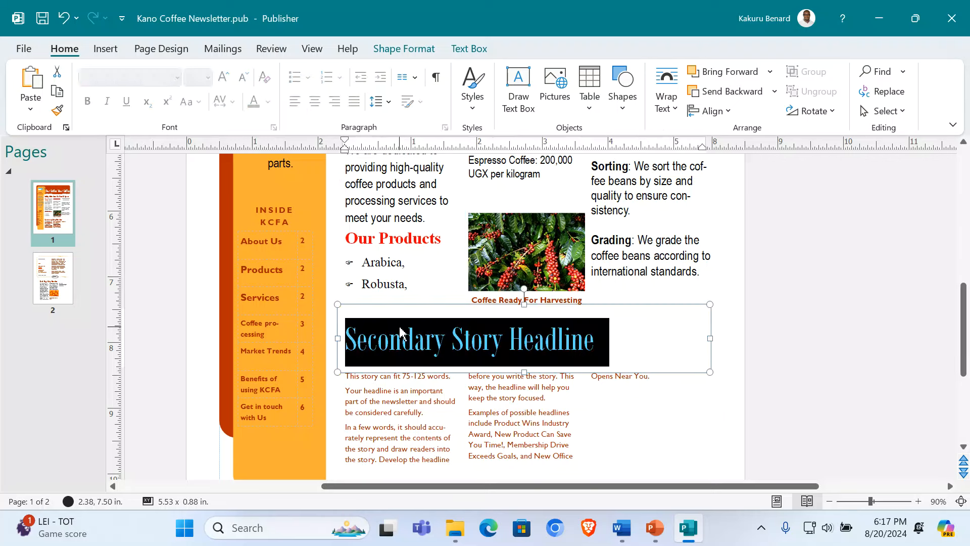
pyautogui.click(389, 235)
pyautogui.scroll(2, 388, 235)
pyautogui.scroll(2, 388, 235)
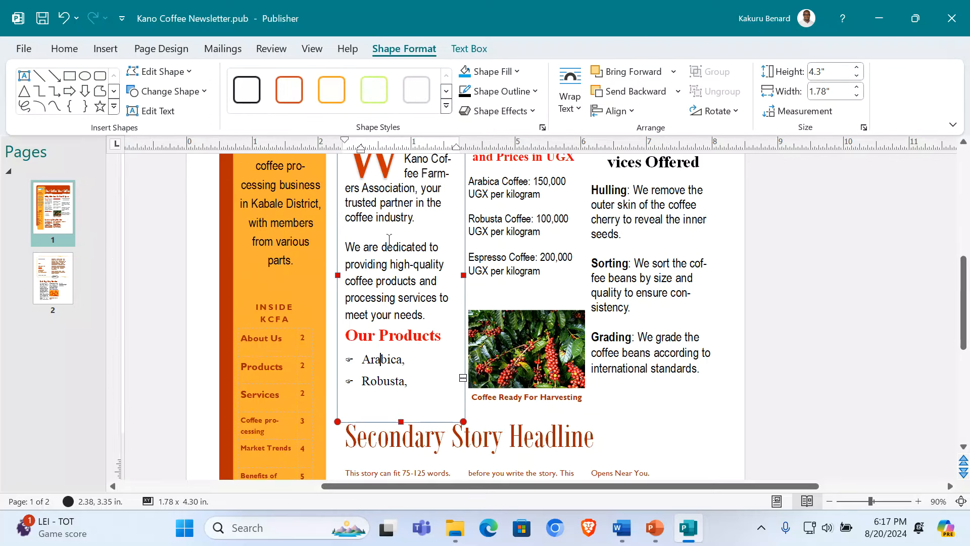
pyautogui.click(371, 252)
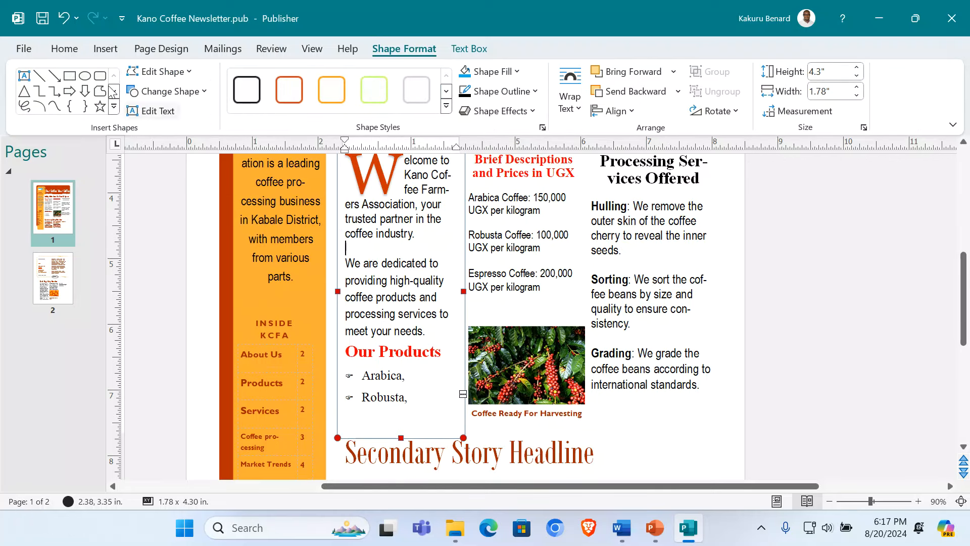
pyautogui.click(64, 48)
pyautogui.click(242, 83)
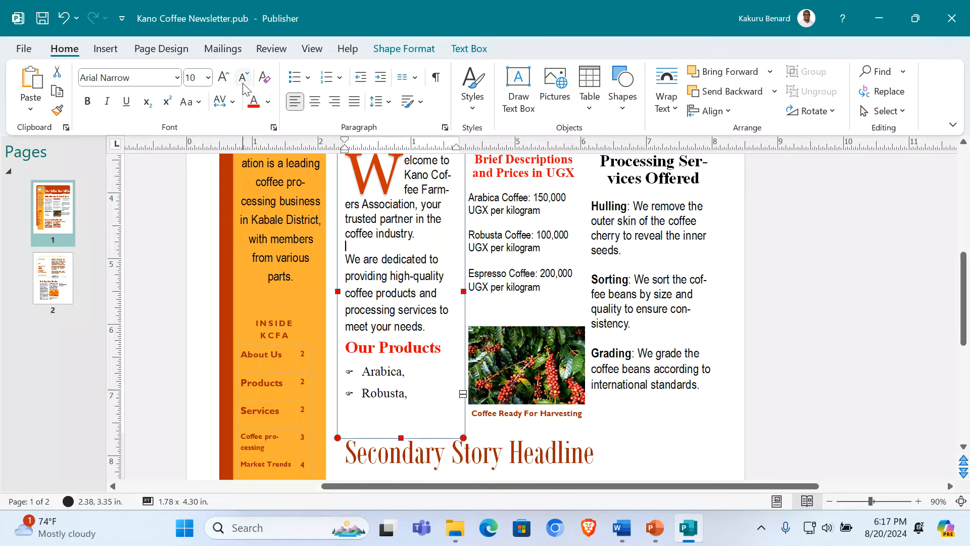
pyautogui.click(394, 418)
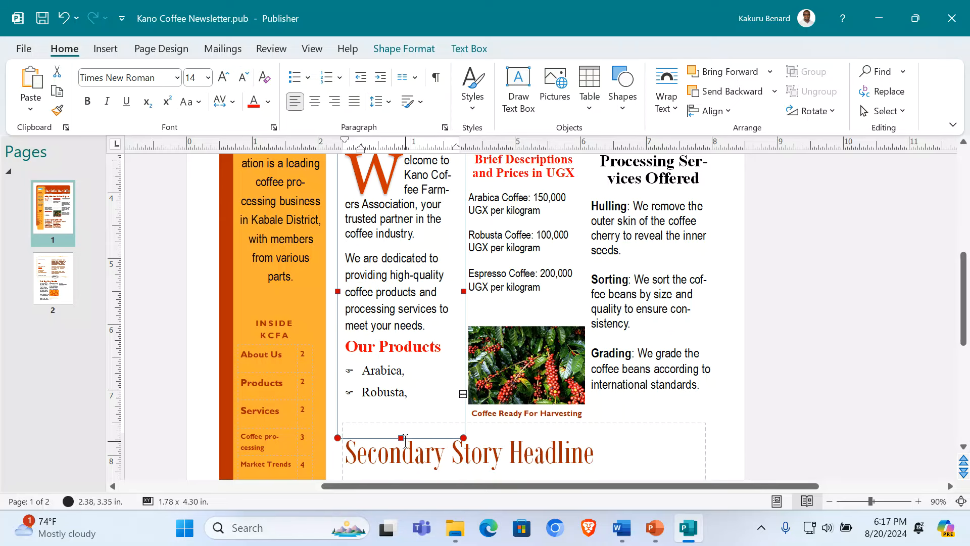
pyautogui.moveTo(401, 438); pyautogui.dragTo(407, 450)
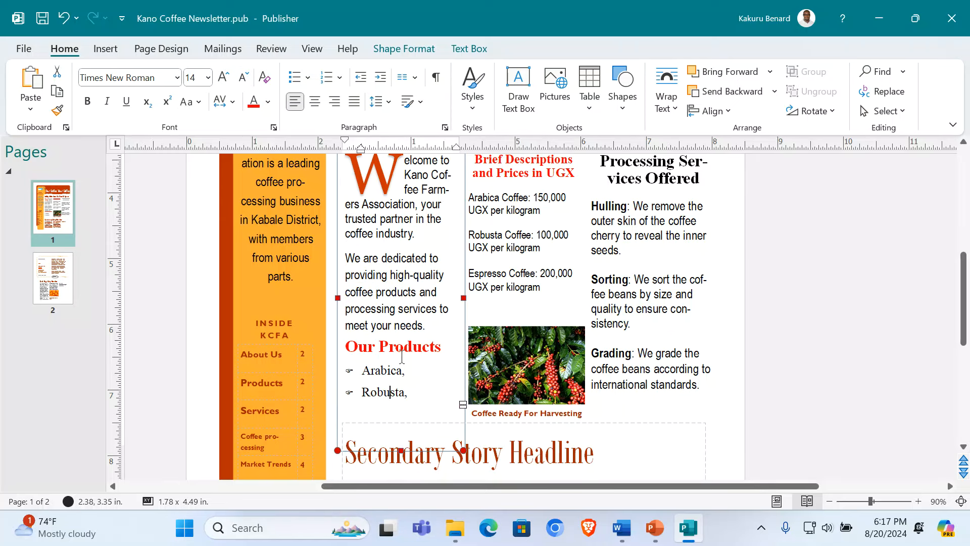
# Step: Shrink the spacer line twice more so the Espresso bullet shows under Our Products
pyautogui.scroll(3, 402, 356)
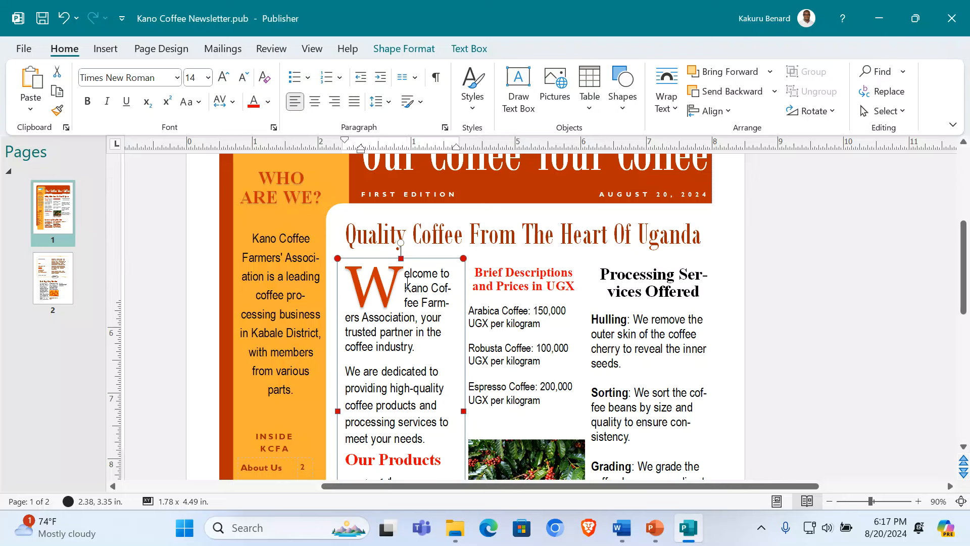
pyautogui.press('Up')
pyautogui.press('Up')
pyautogui.click(398, 261)
pyautogui.scroll(2, 398, 268)
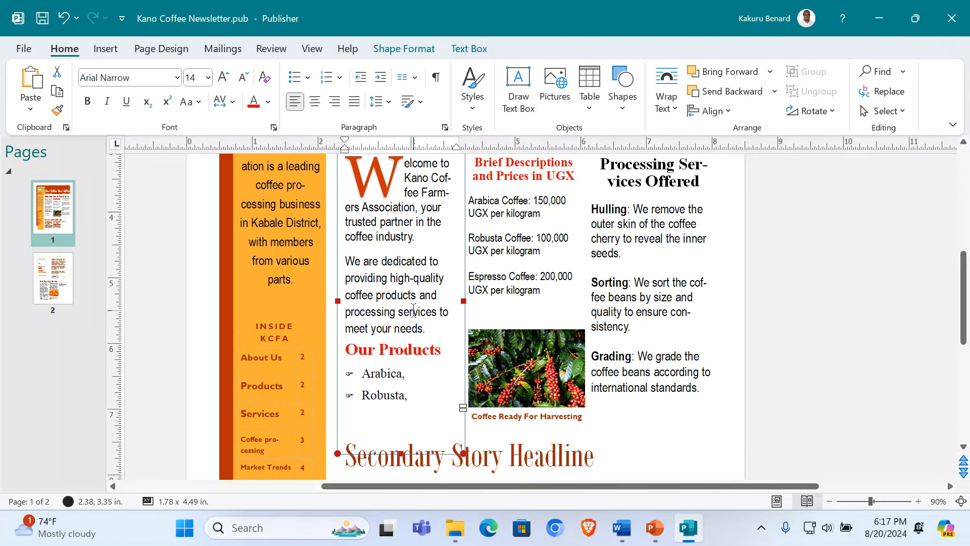
pyautogui.click(367, 281)
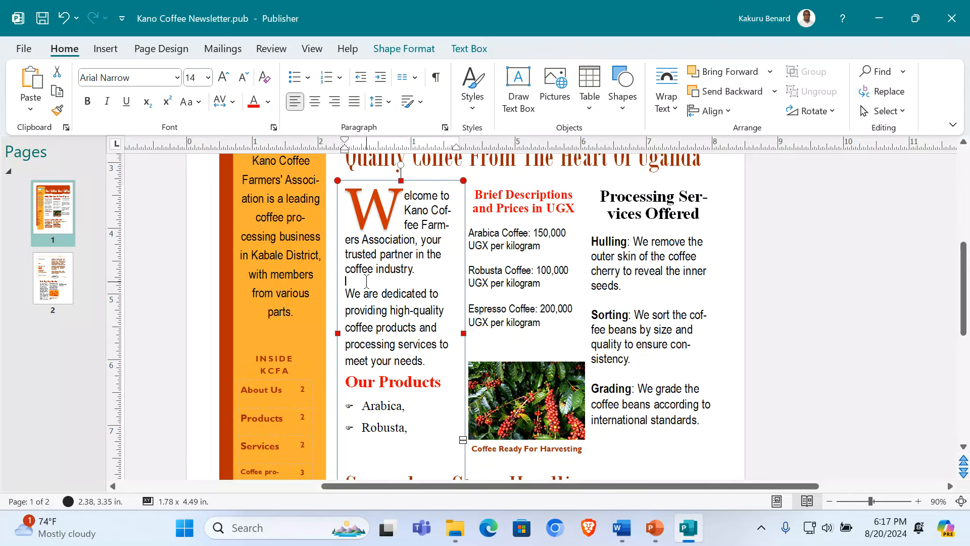
pyautogui.click(243, 78)
pyautogui.click(243, 77)
pyautogui.click(243, 78)
pyautogui.click(786, 319)
pyautogui.scroll(-6, 799, 341)
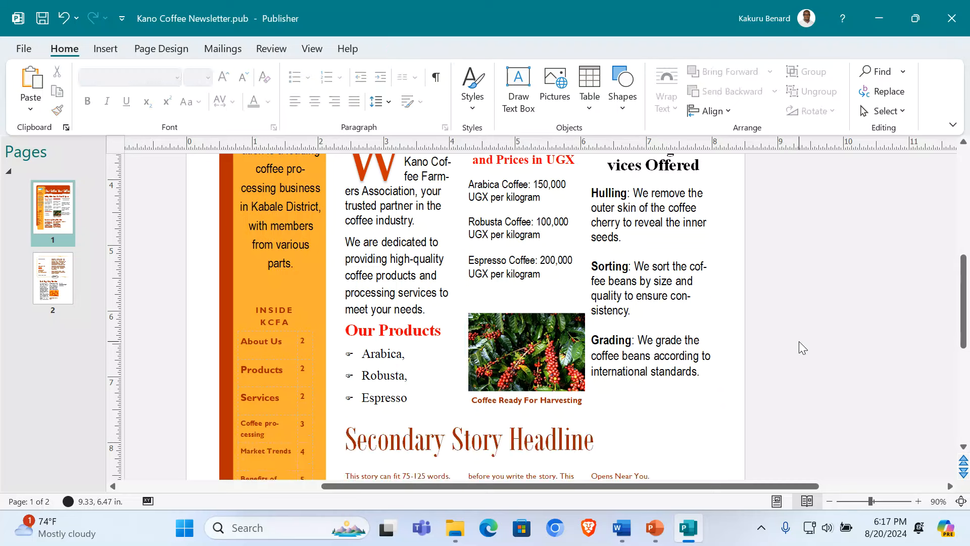
# Step: Retitle the secondary story 'Meet Our Dedicated Team To Serve You', capitalising Team
pyautogui.click(402, 297)
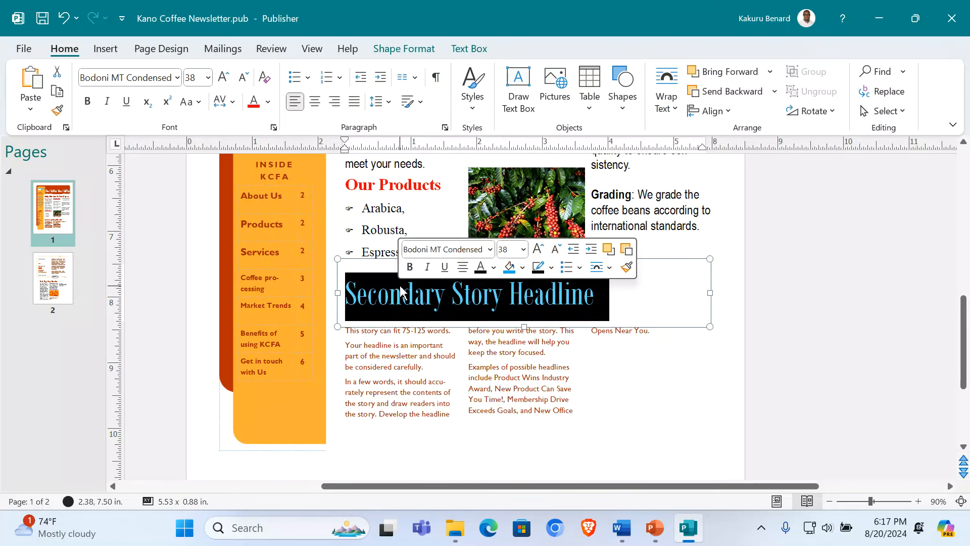
pyautogui.write('Meet')
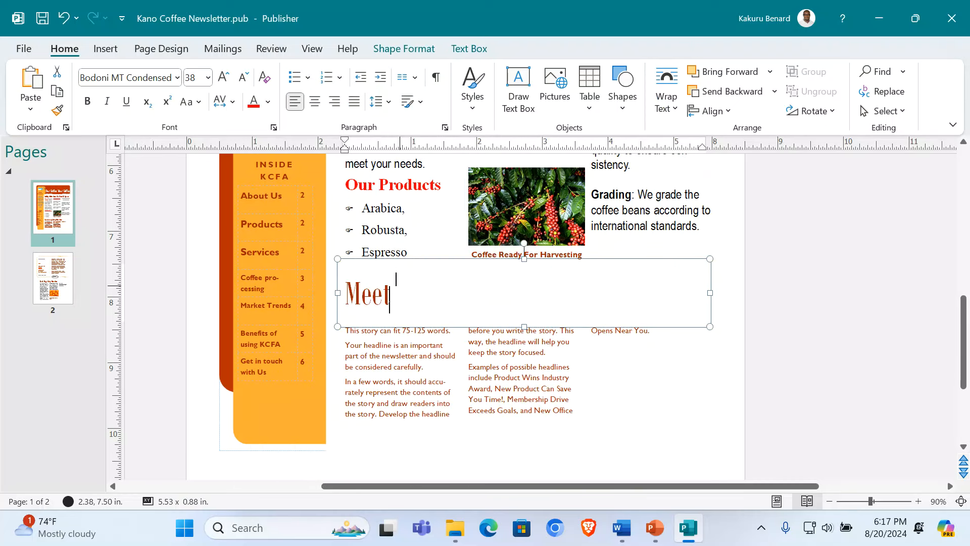
pyautogui.write(' Our De')
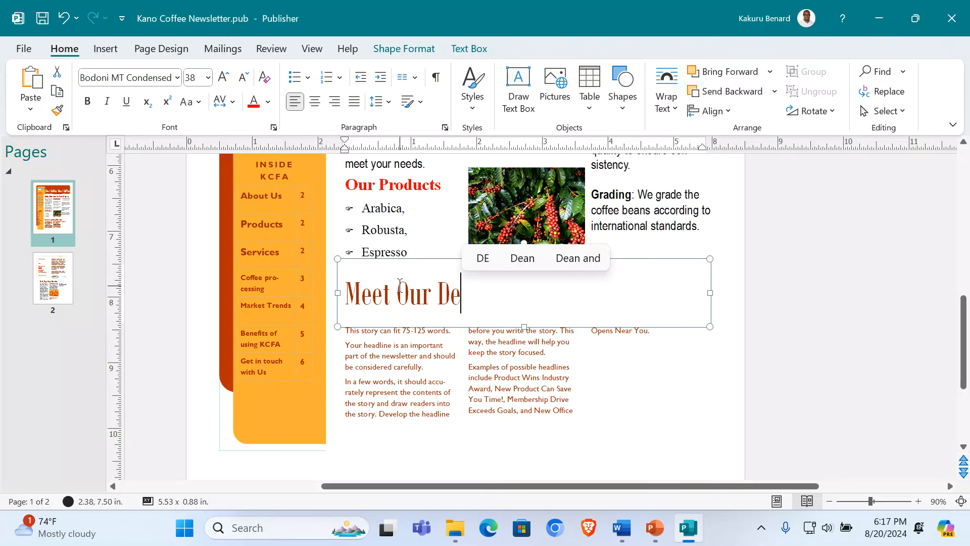
pyautogui.write('dicate')
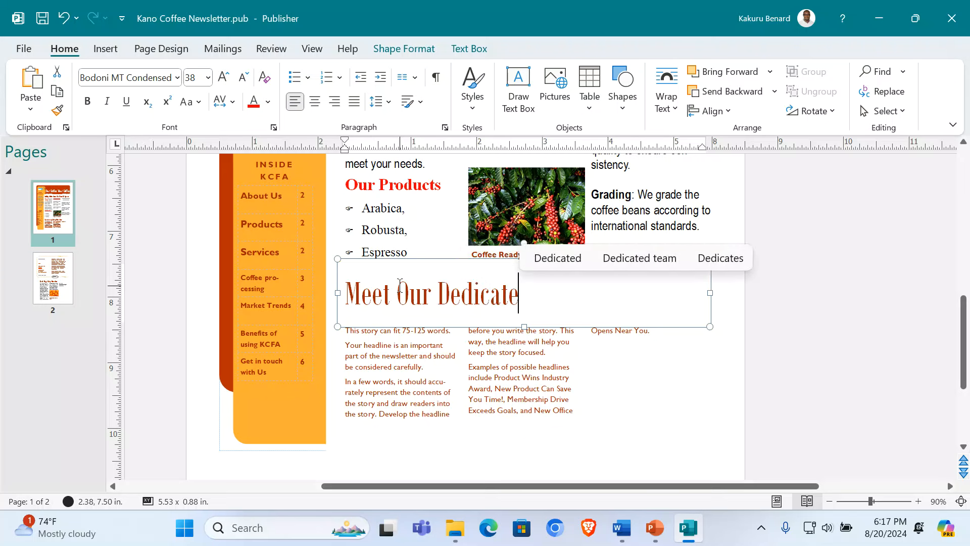
pyautogui.click(640, 257)
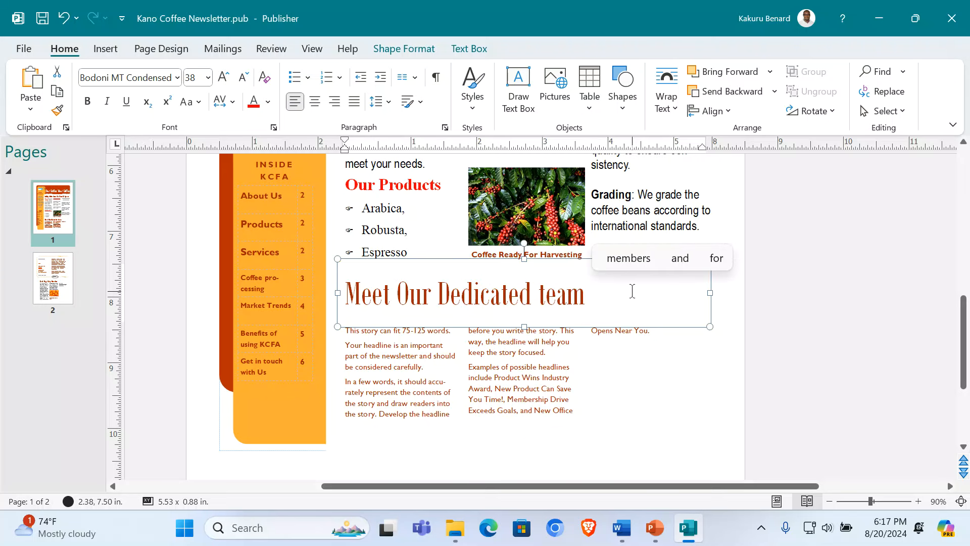
pyautogui.write('To Serv')
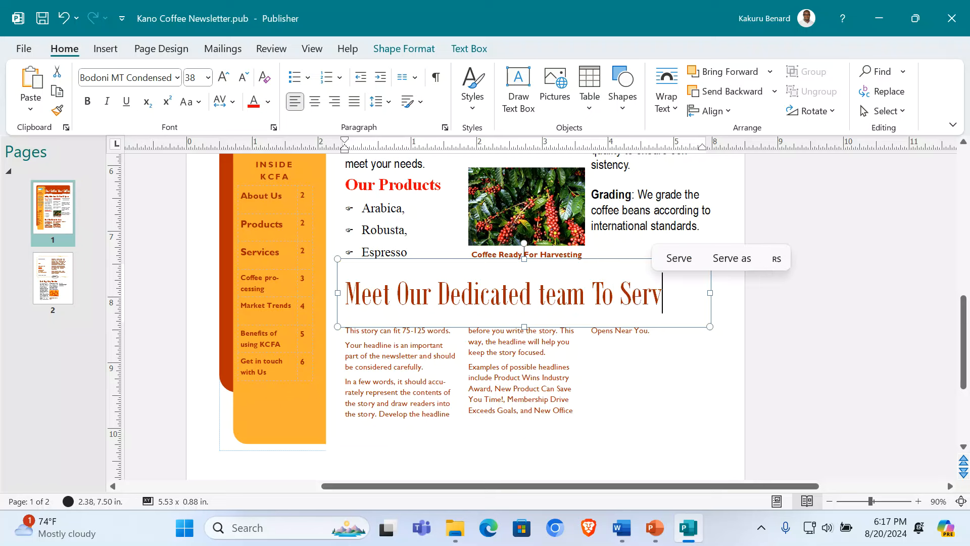
pyautogui.write('e You')
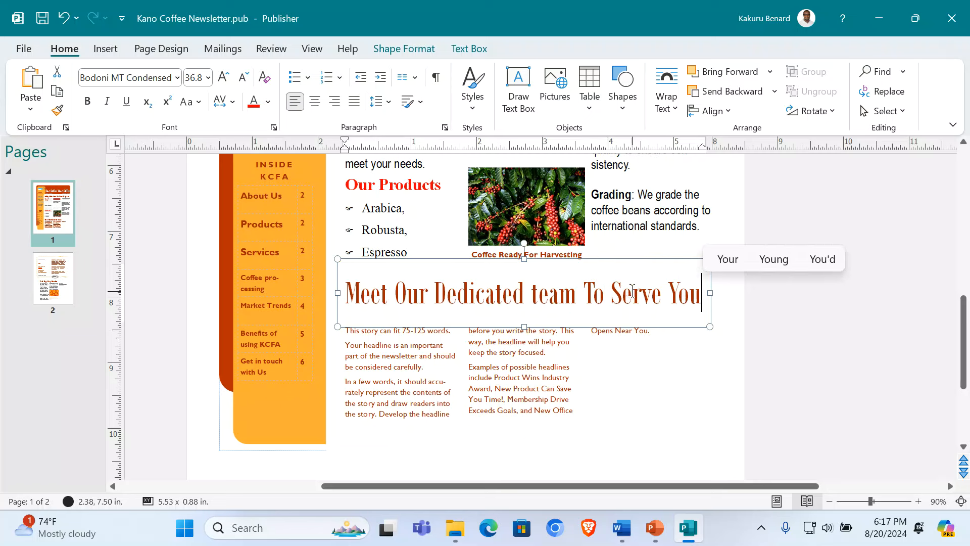
pyautogui.click(539, 303)
pyautogui.press('BackSpace')
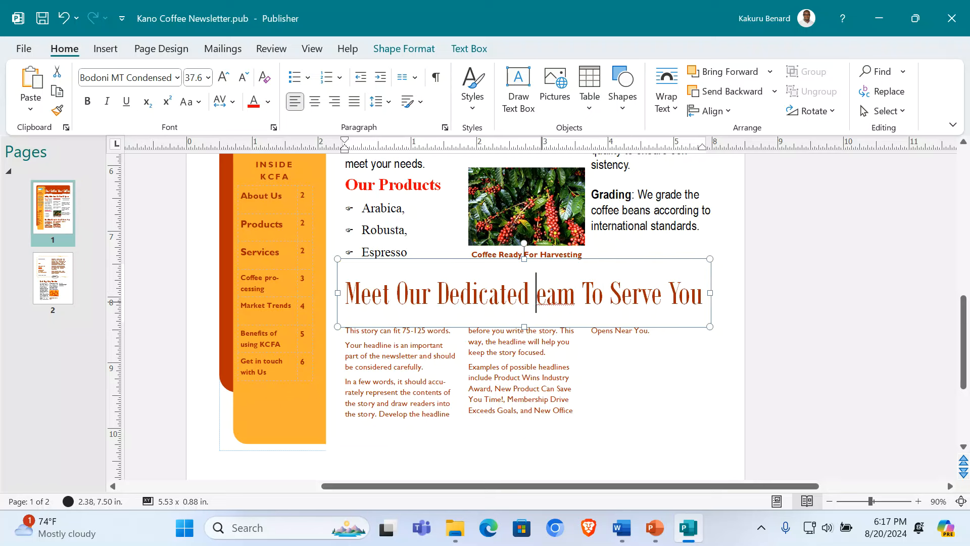
pyautogui.write('T')
pyautogui.click(866, 356)
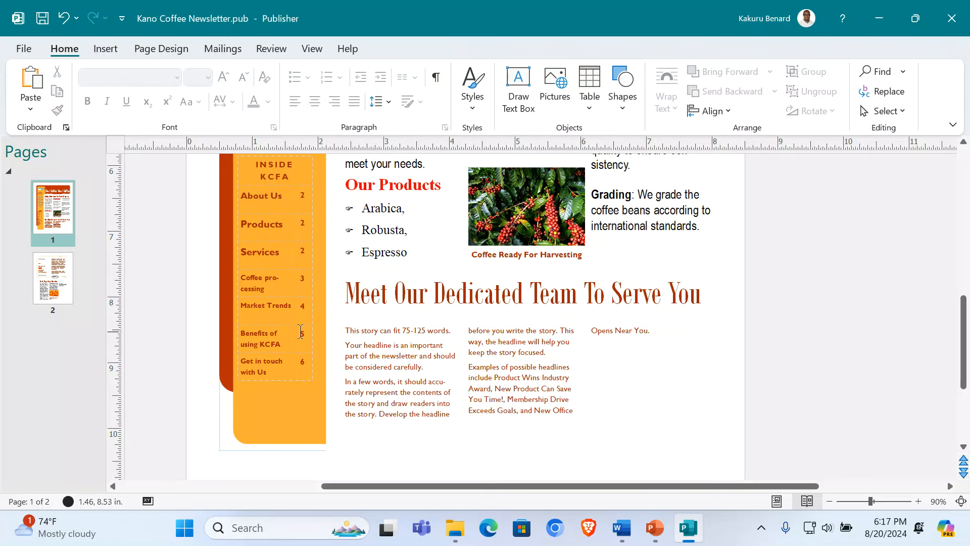
# Step: Give the headline box a light green fill and widen it to 5.63 inches
pyautogui.click(348, 283)
pyautogui.moveTo(338, 260); pyautogui.dragTo(343, 264)
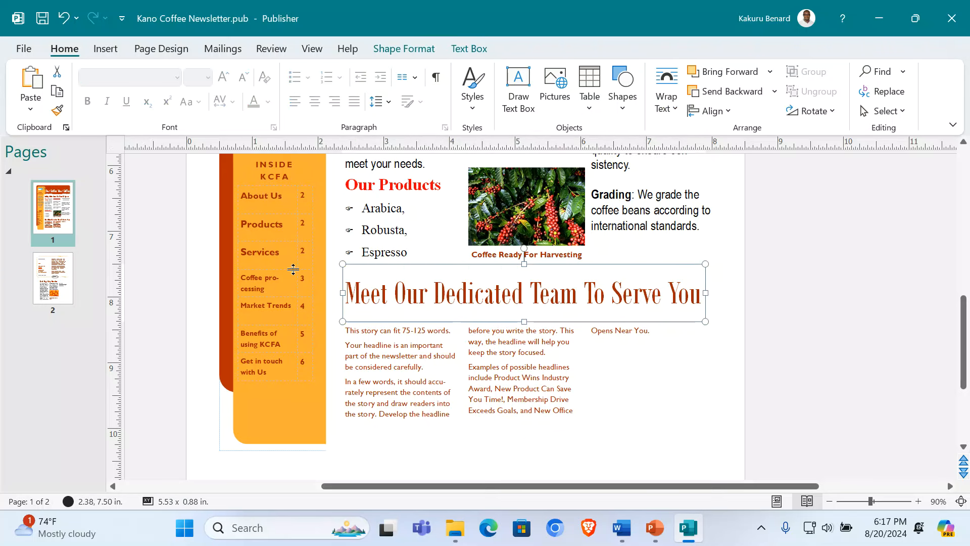
pyautogui.click(462, 48)
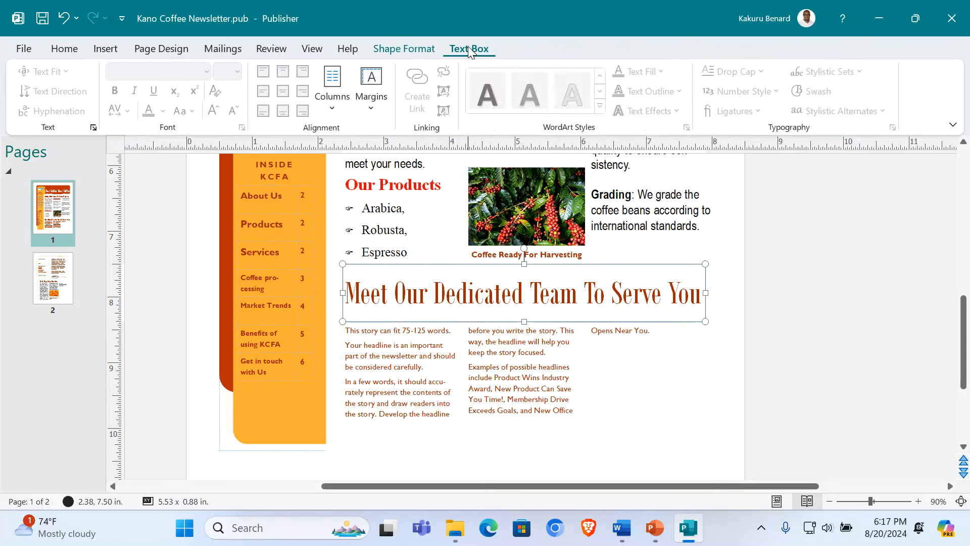
pyautogui.click(428, 52)
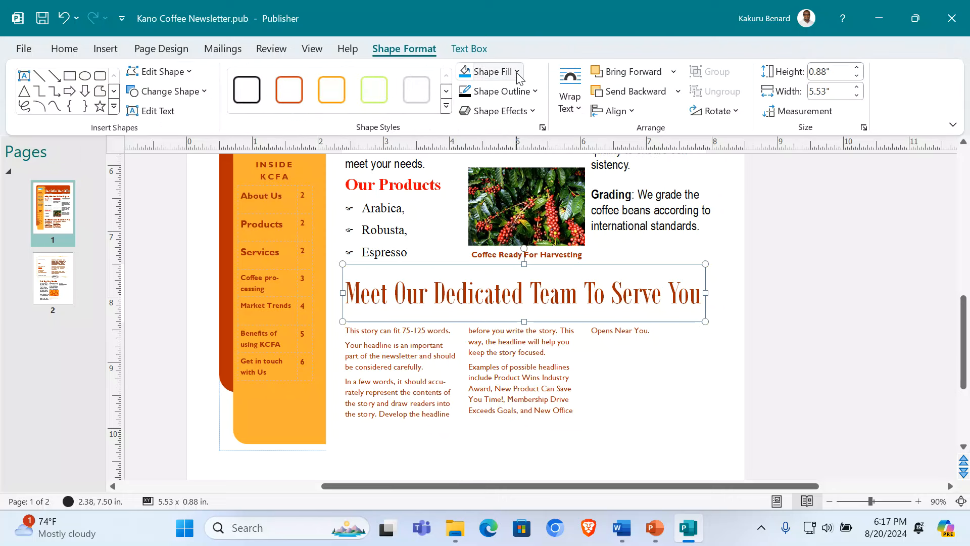
pyautogui.click(519, 77)
pyautogui.click(504, 115)
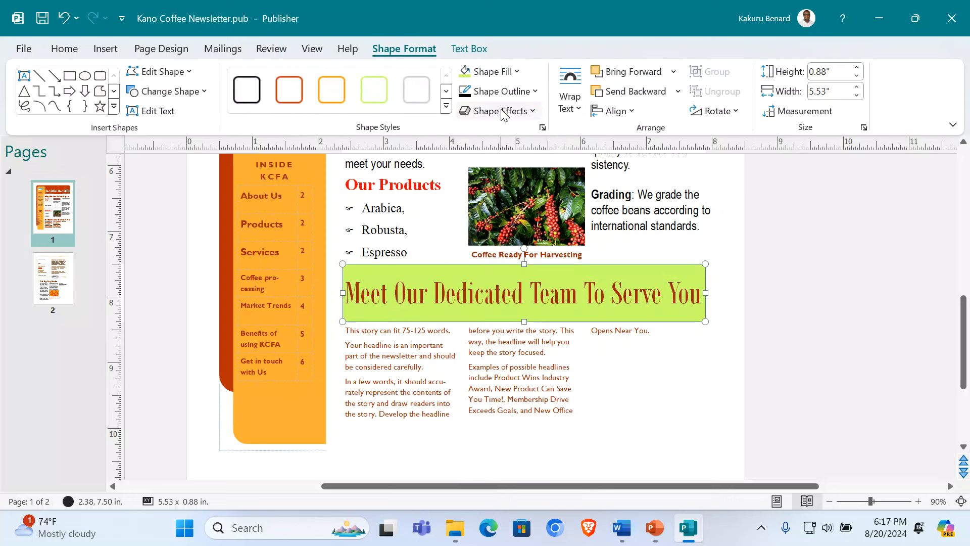
pyautogui.moveTo(708, 292); pyautogui.dragTo(719, 293)
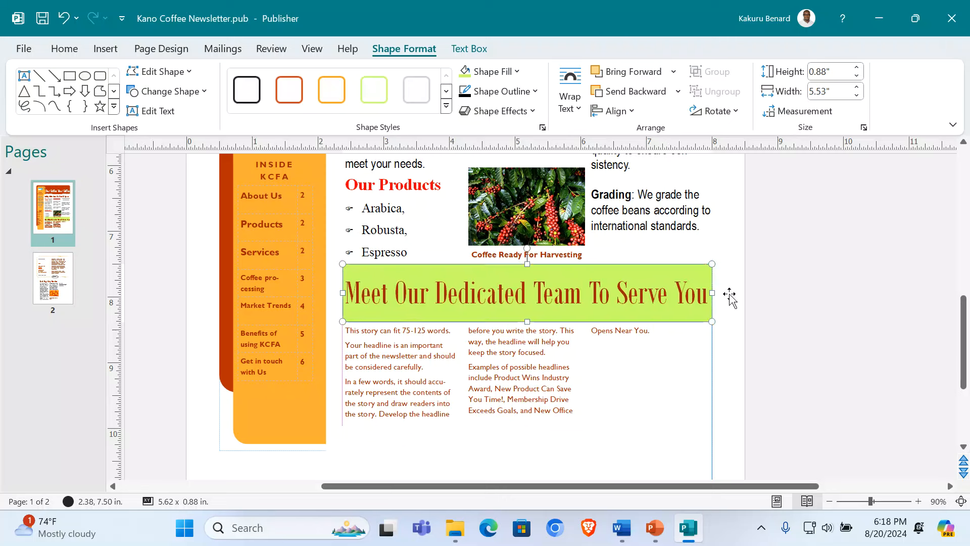
pyautogui.click(793, 336)
# Step: Delete all the leftover story text below the headline
pyautogui.click(441, 384)
pyautogui.hotkey('ctrl', 'a')
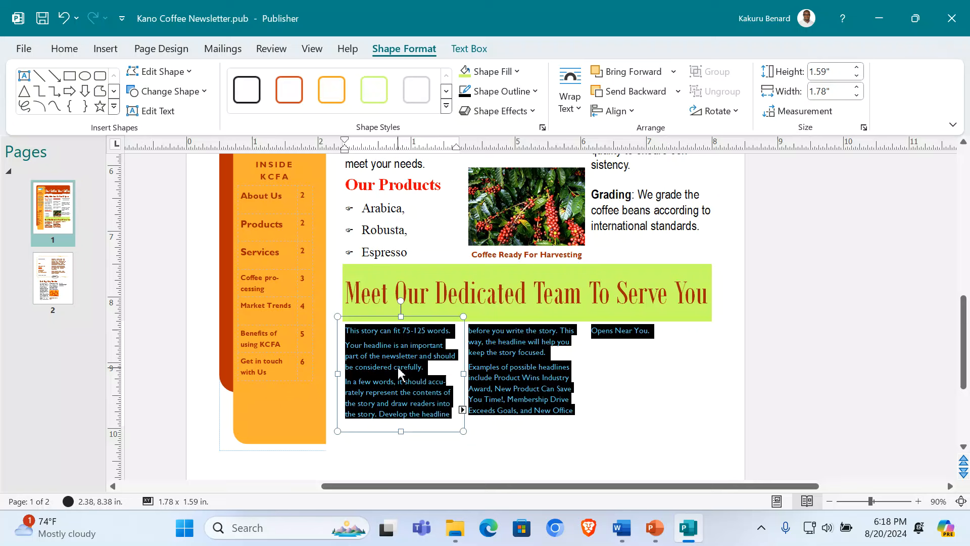
pyautogui.press('Delete')
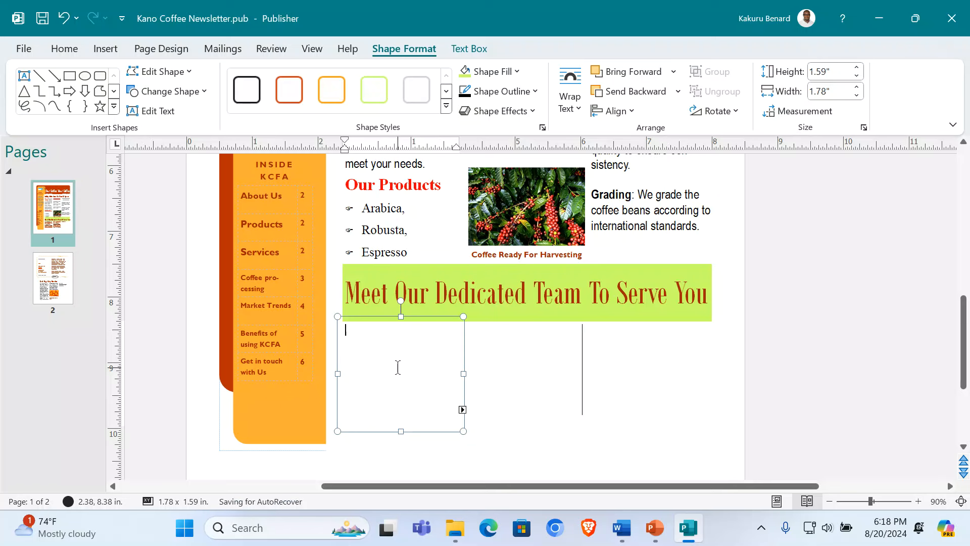
# Step: Fill the first empty box with image3 from the Desktop's SUPPORT FILES 2024\Coffee folder
pyautogui.click(339, 318)
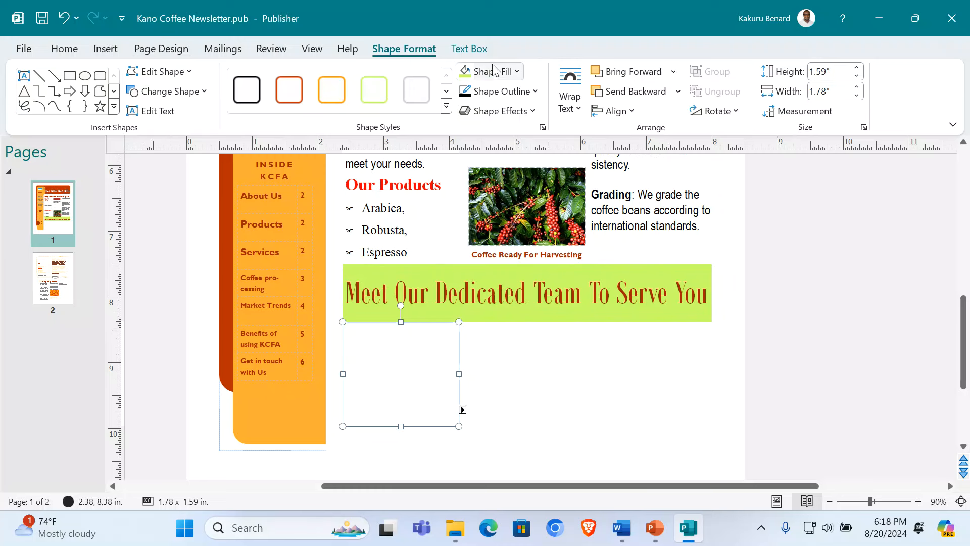
pyautogui.click(516, 72)
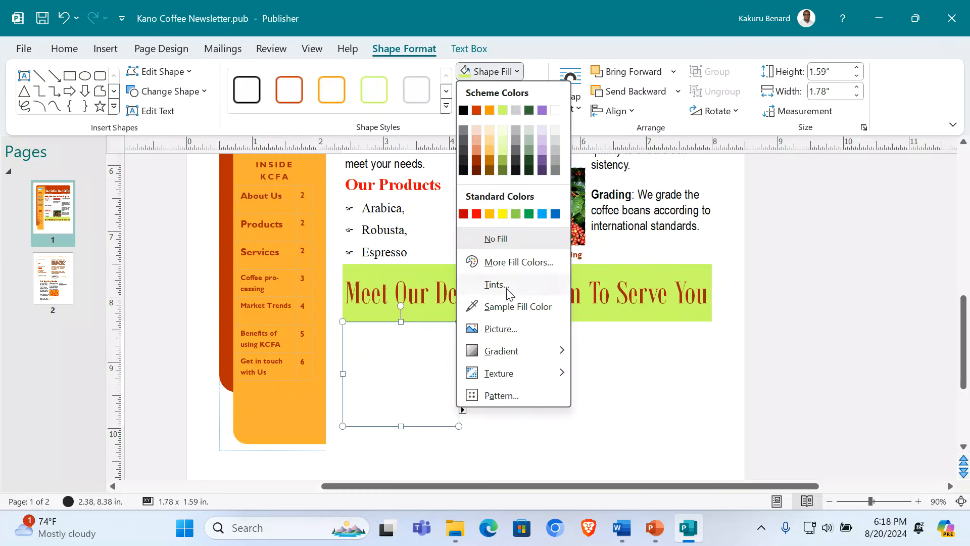
pyautogui.click(520, 327)
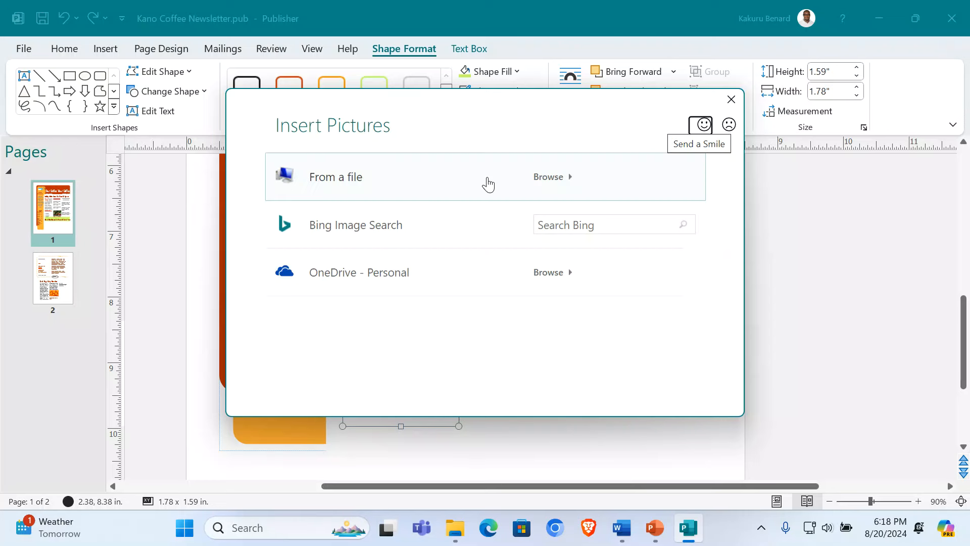
pyautogui.click(563, 176)
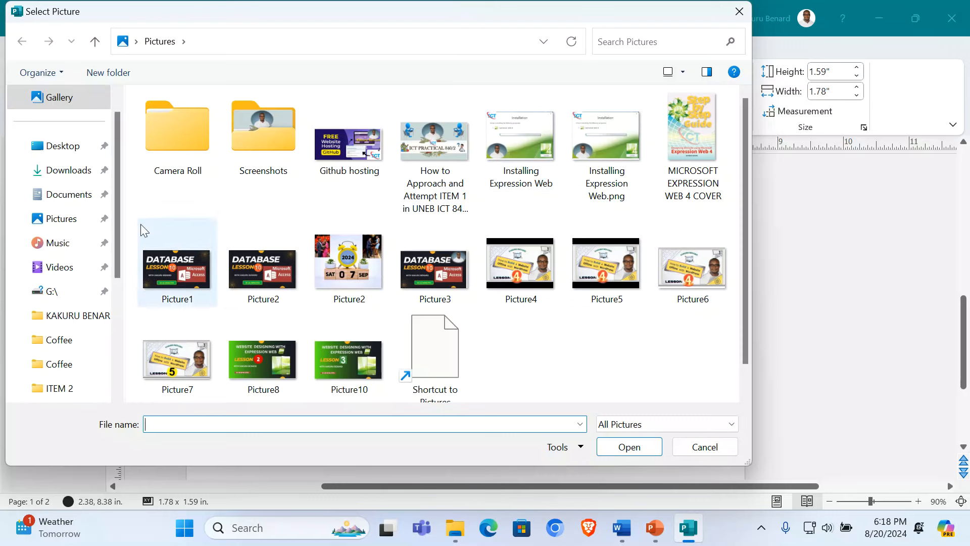
pyautogui.click(54, 148)
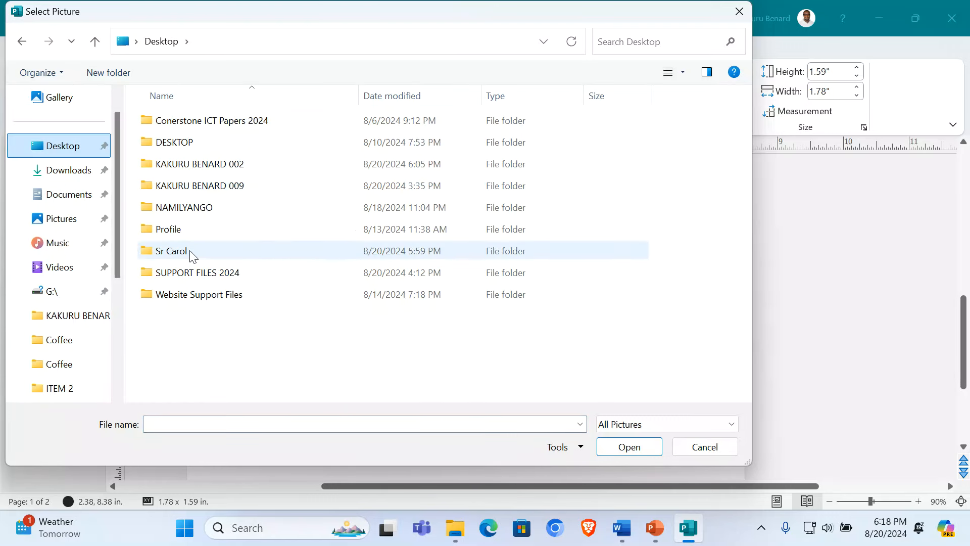
pyautogui.doubleClick(208, 273)
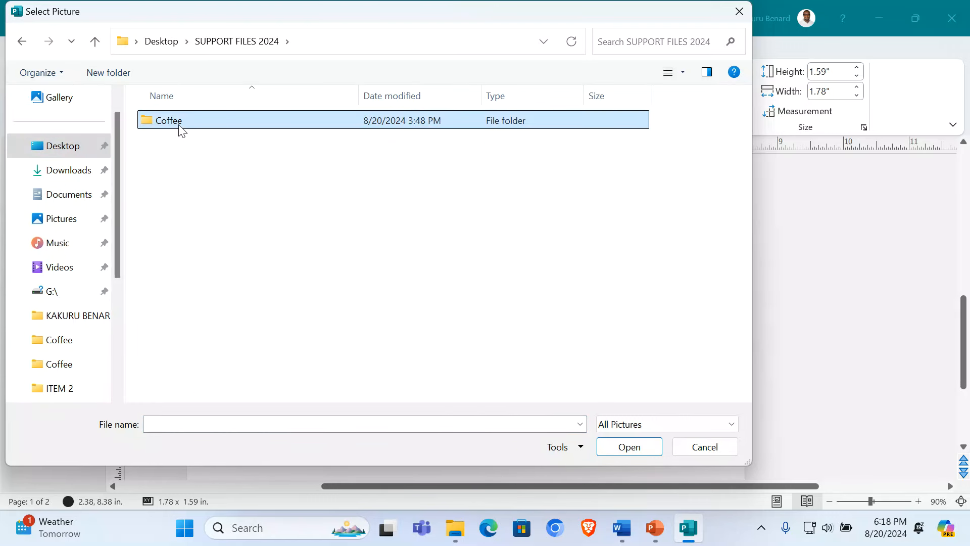
pyautogui.doubleClick(181, 126)
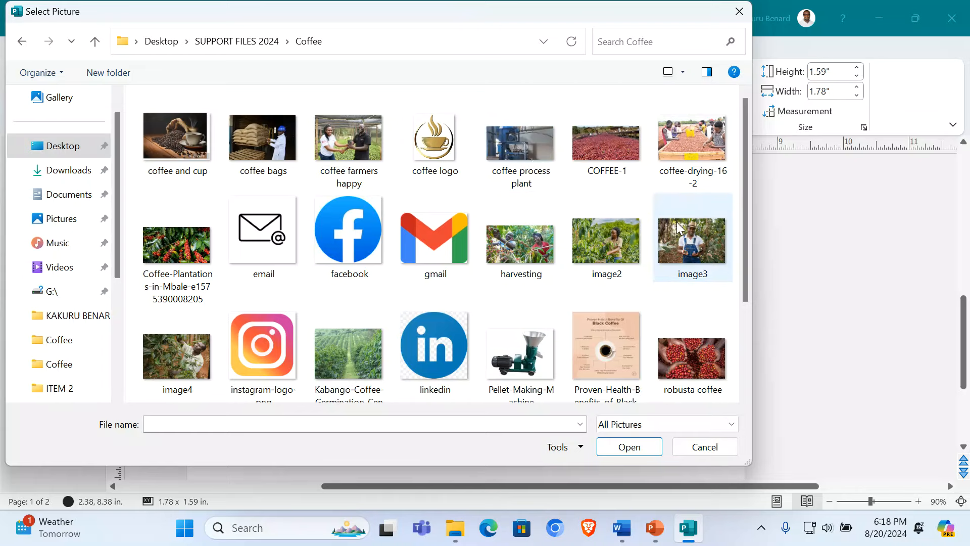
pyautogui.scroll(-3, 677, 230)
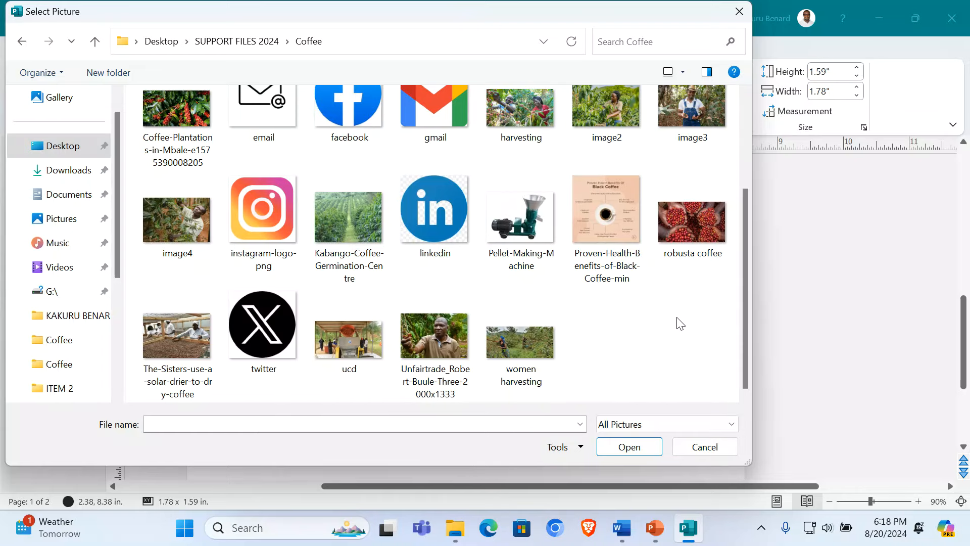
pyautogui.doubleClick(707, 113)
# Step: Fill the second box with the image2 photo from the Coffee folder
pyautogui.click(524, 374)
pyautogui.click(496, 72)
pyautogui.click(495, 258)
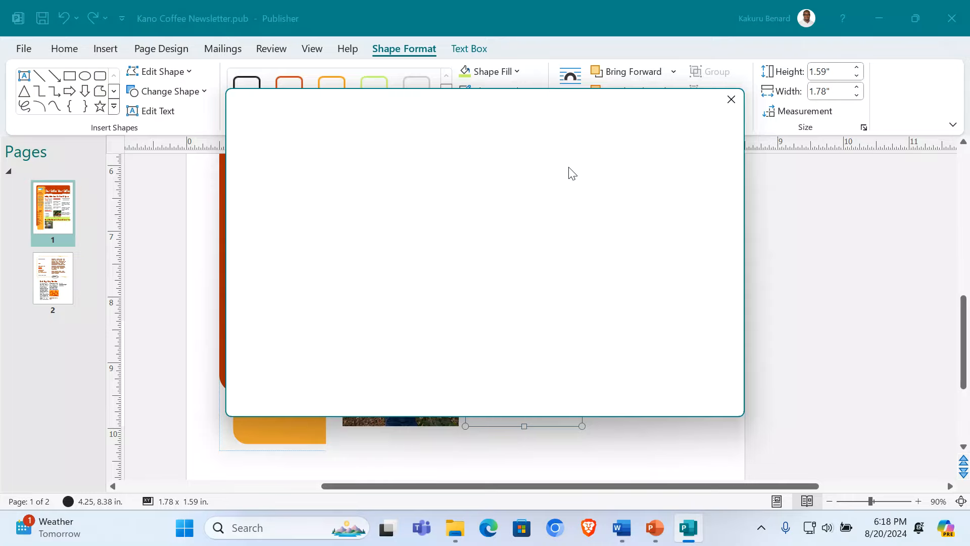
pyautogui.click(417, 182)
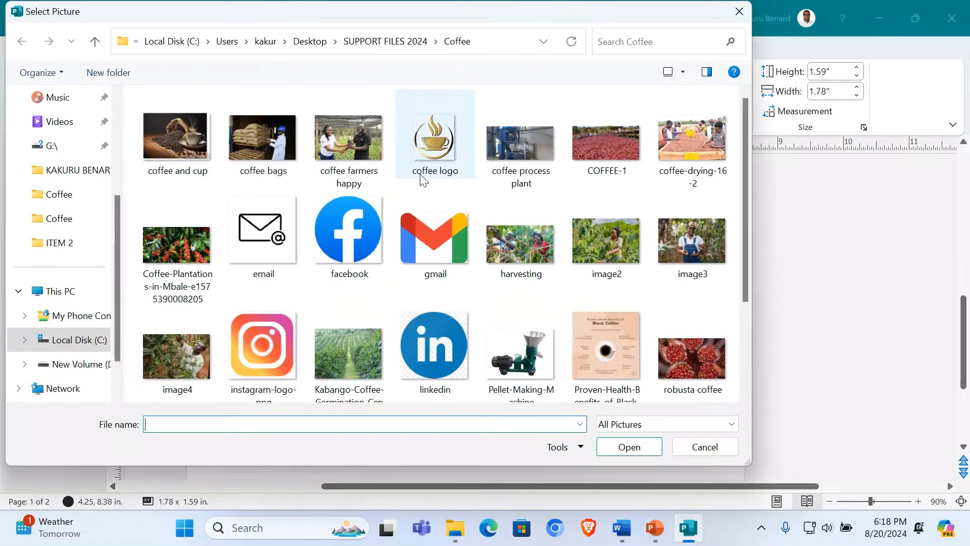
pyautogui.scroll(-2, 625, 248)
pyautogui.click(610, 117)
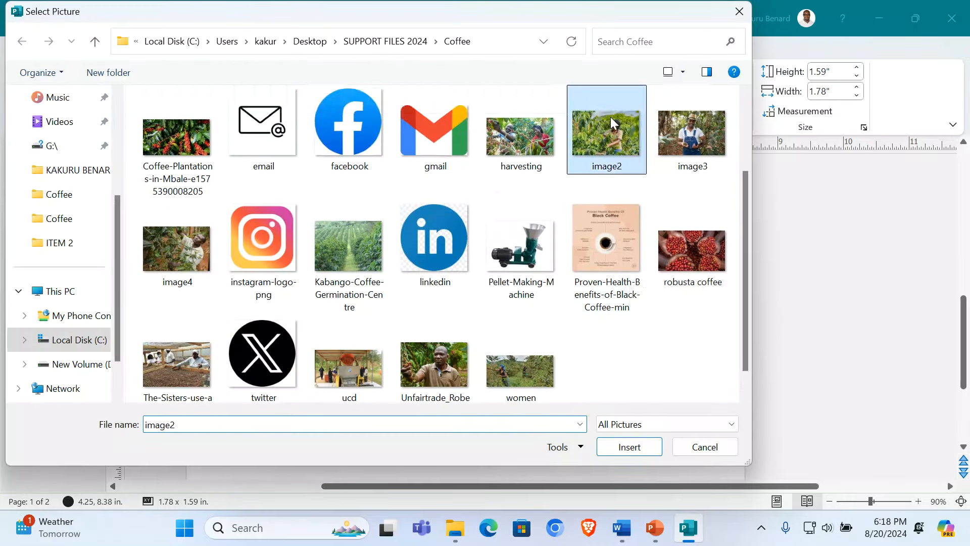
pyautogui.doubleClick(610, 116)
# Step: Fill the third box with the coffee bags photo, then insert a one-row, three-column table
pyautogui.click(594, 327)
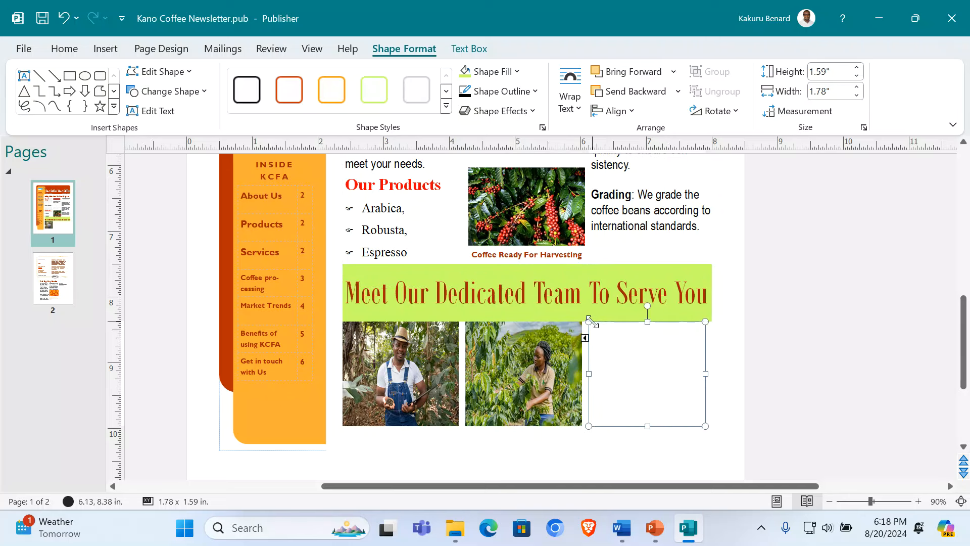
pyautogui.click(516, 71)
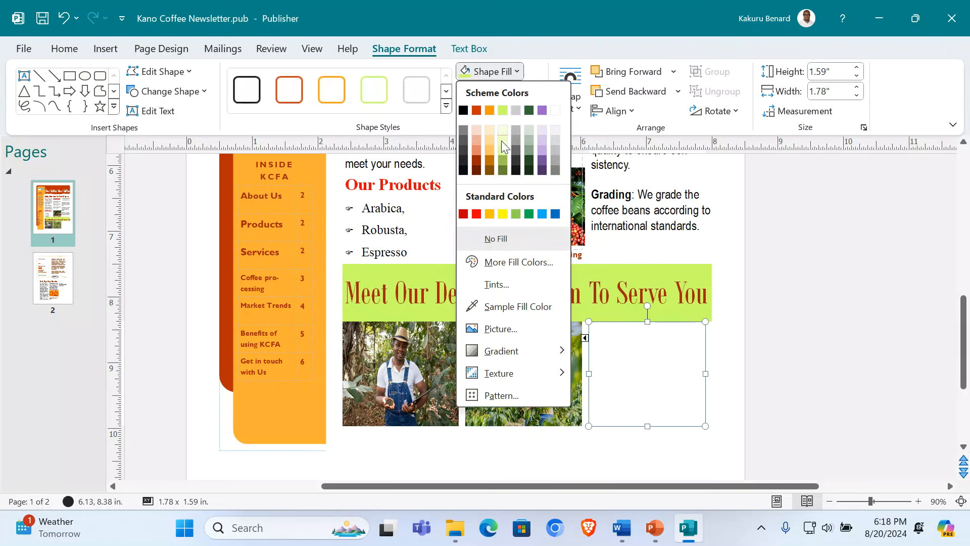
pyautogui.click(499, 329)
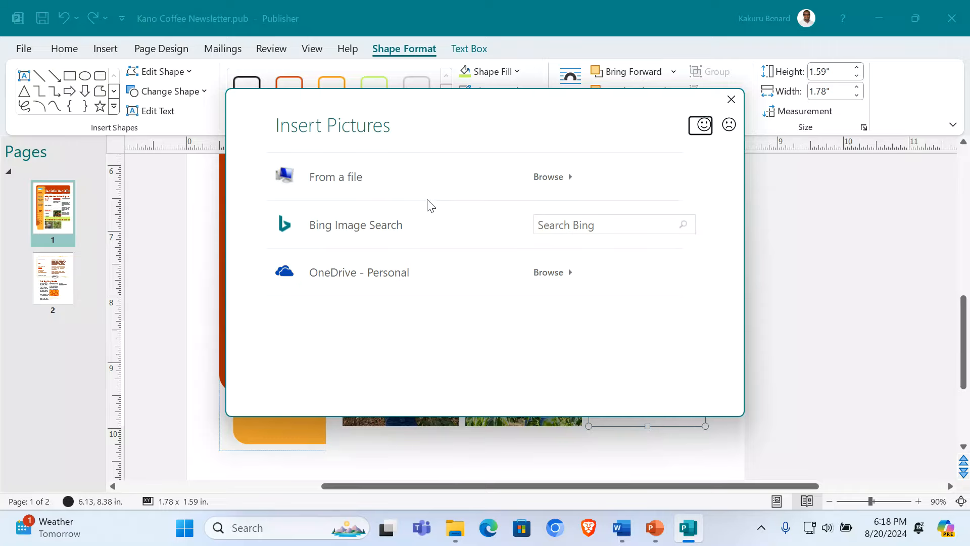
pyautogui.click(369, 186)
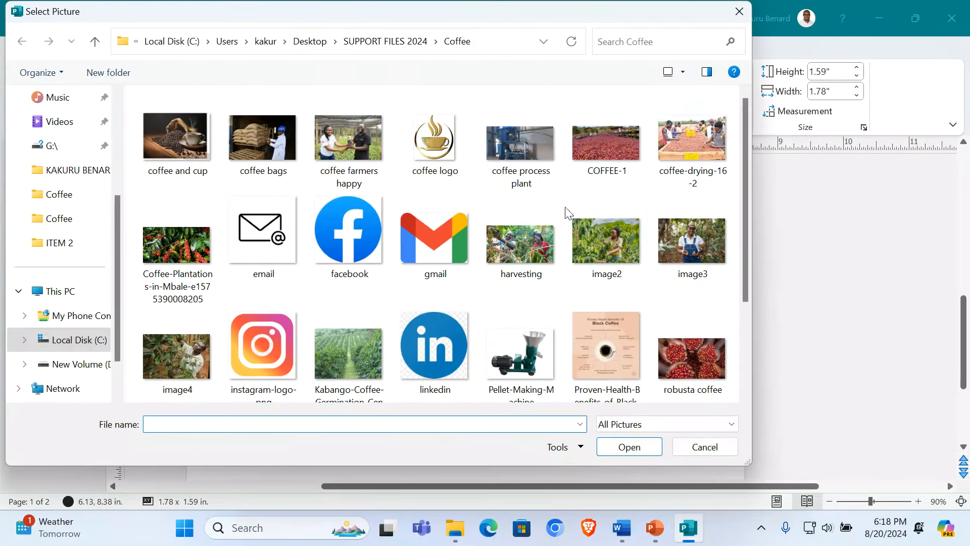
pyautogui.doubleClick(274, 138)
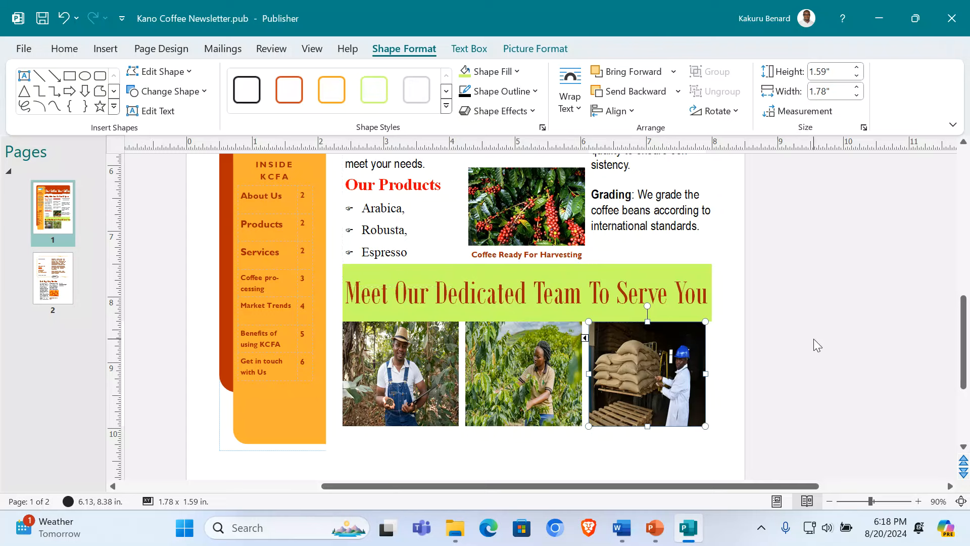
pyautogui.click(778, 355)
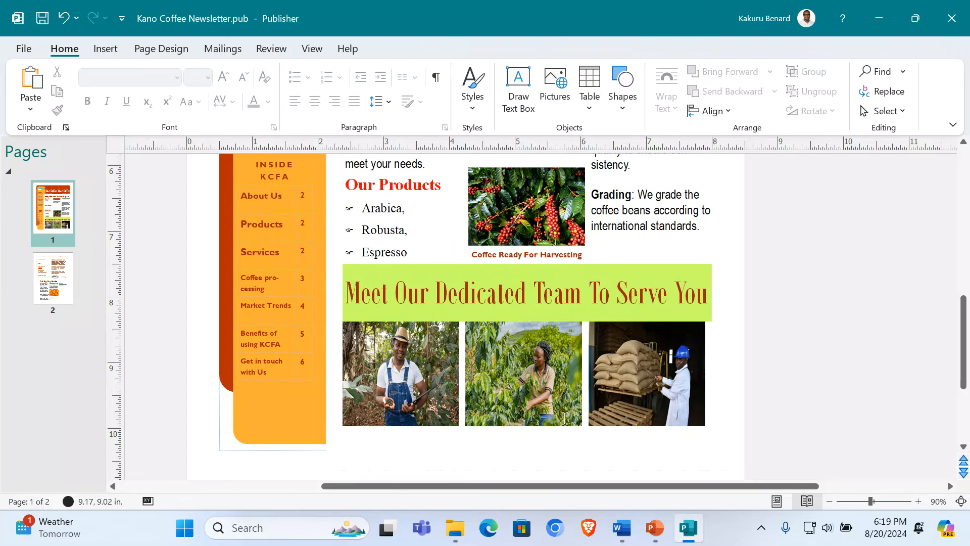
pyautogui.click(589, 89)
pyautogui.click(611, 146)
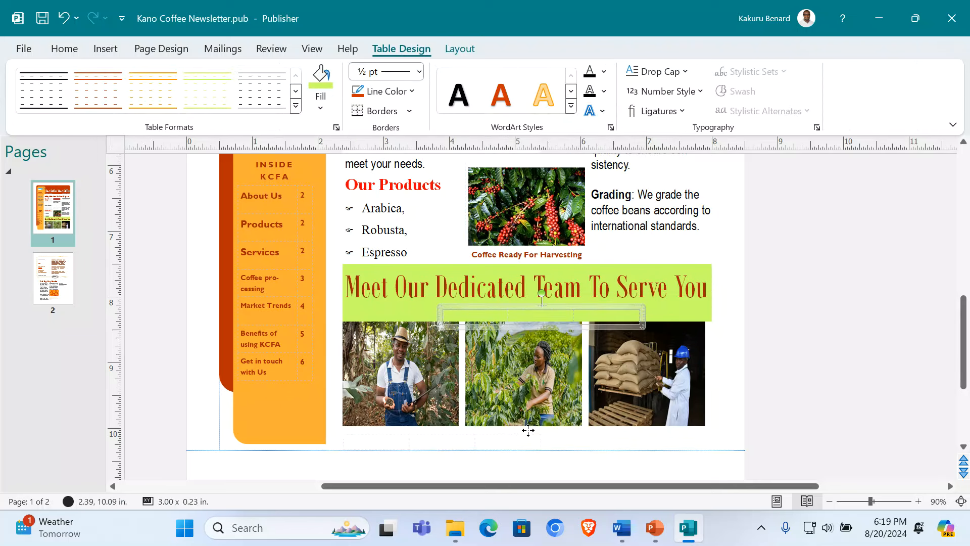
# Step: Place the table under the photos and type Founder Director (centred) and Managing Director
pyautogui.moveTo(525, 426); pyautogui.dragTo(710, 461)
pyautogui.click(347, 436)
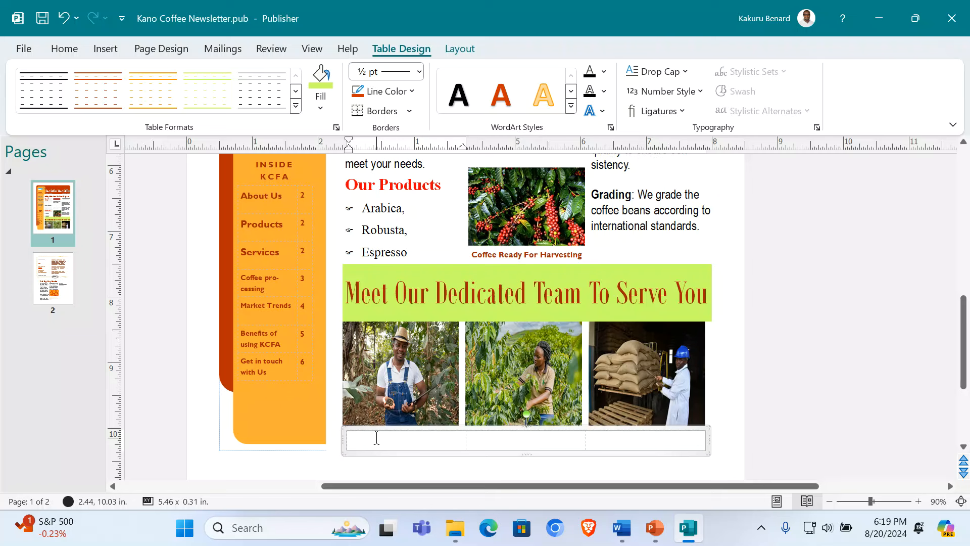
pyautogui.write('Fou')
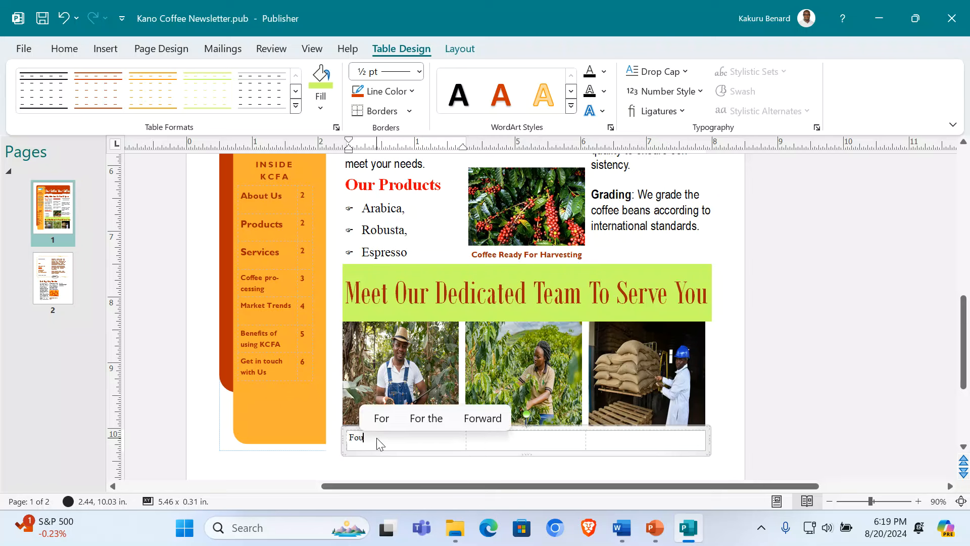
pyautogui.write('nder Director')
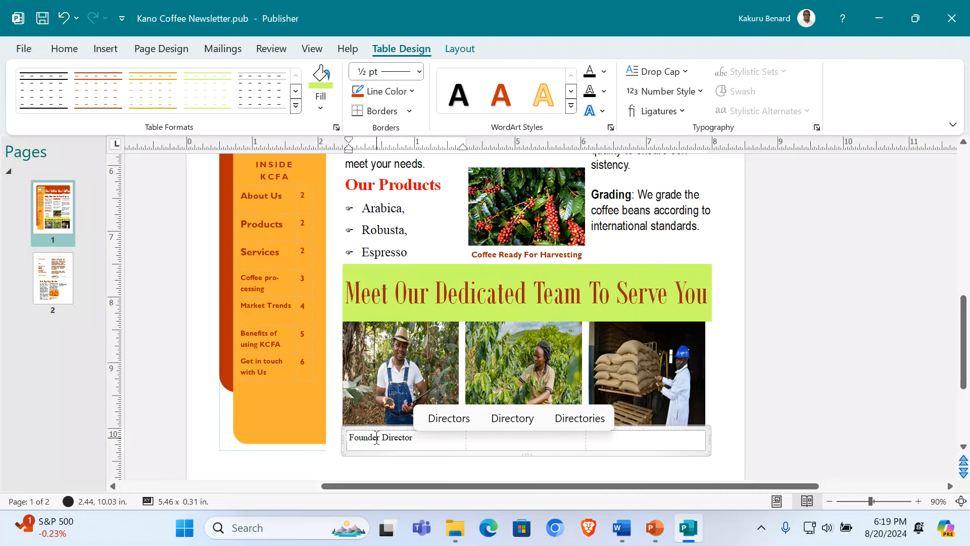
pyautogui.hotkey('ctrl', 'e')
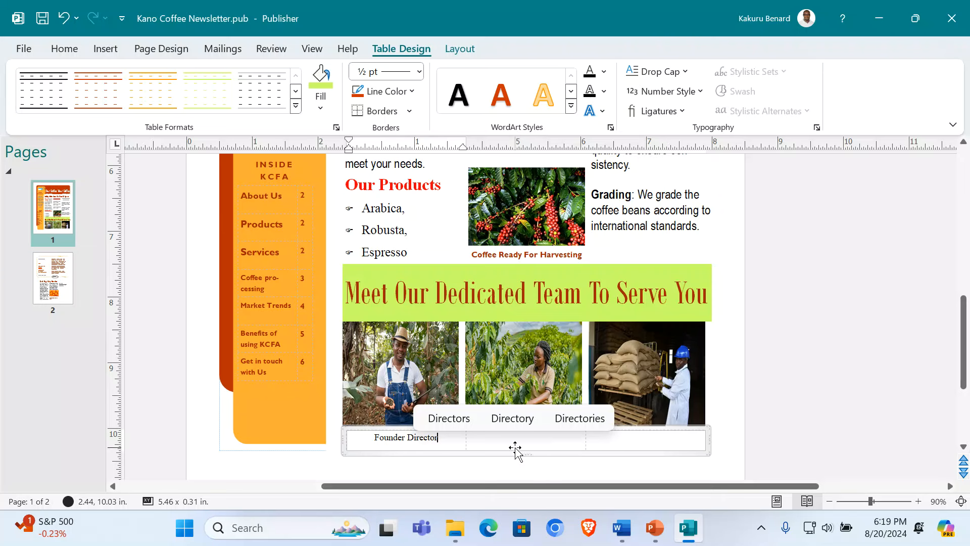
pyautogui.press('Tab')
pyautogui.write('Mana')
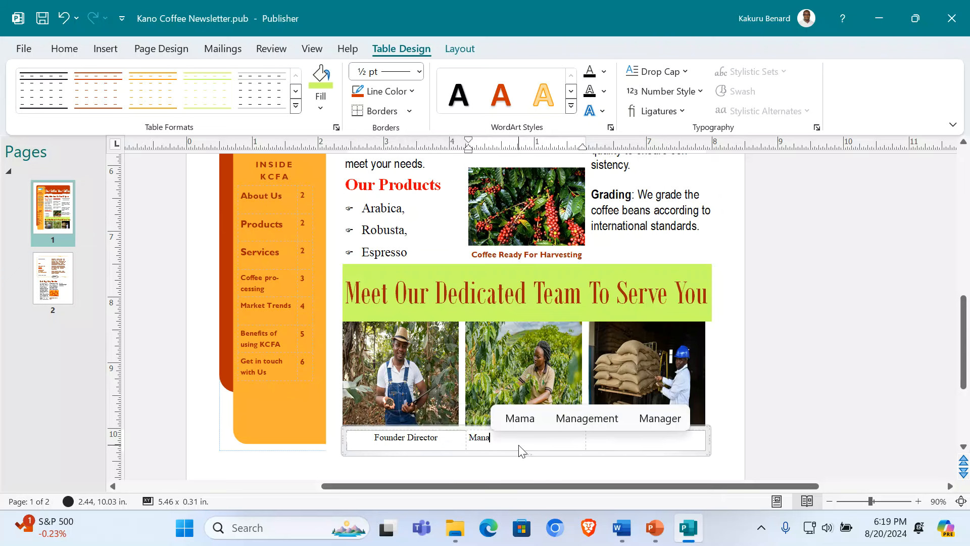
pyautogui.write('ging')
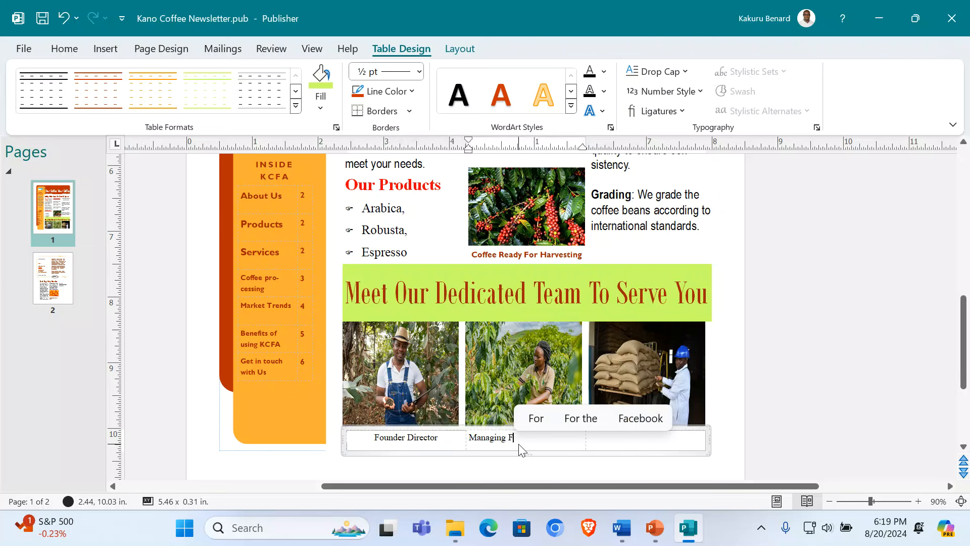
pyautogui.write(' Director')
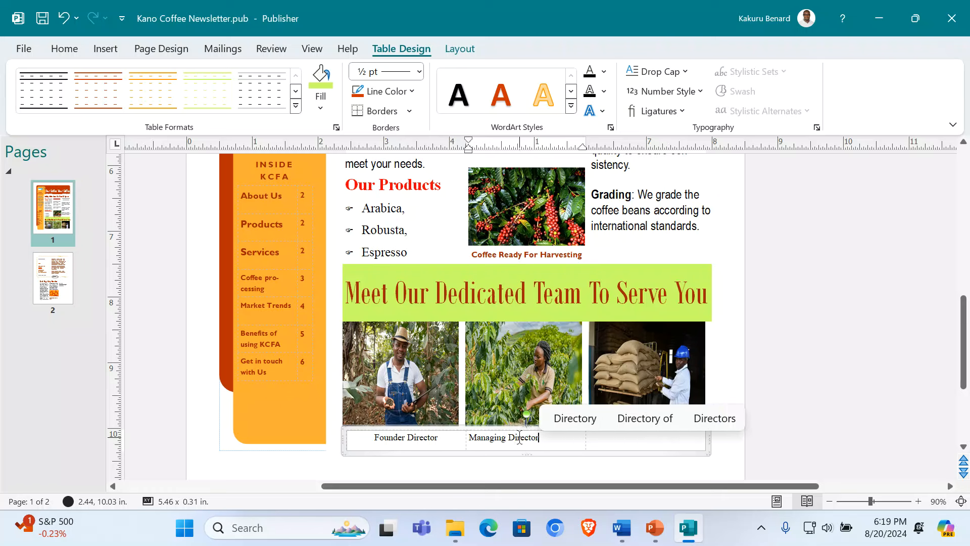
# Step: Add Sales Executive in the third cell and centre the remaining captions
pyautogui.click(612, 439)
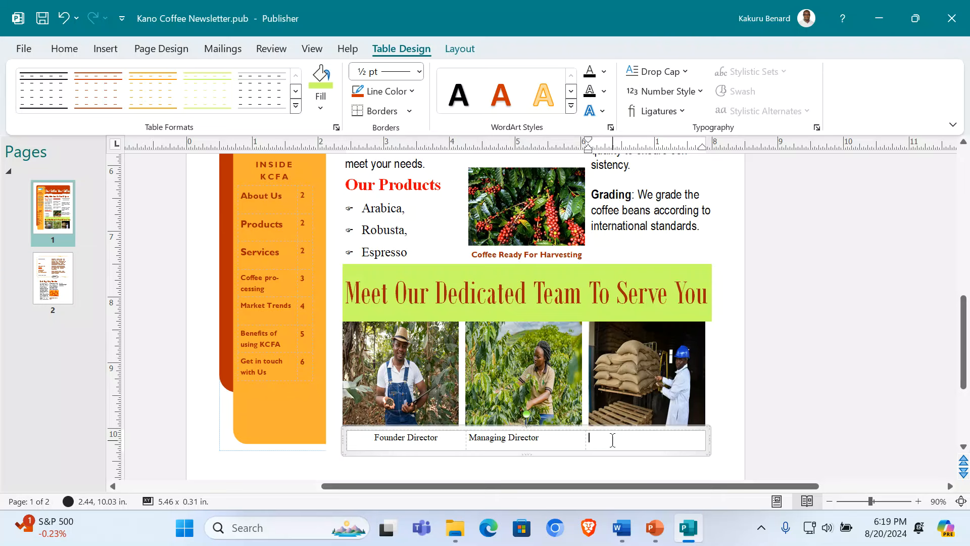
pyautogui.write('Sales Executive')
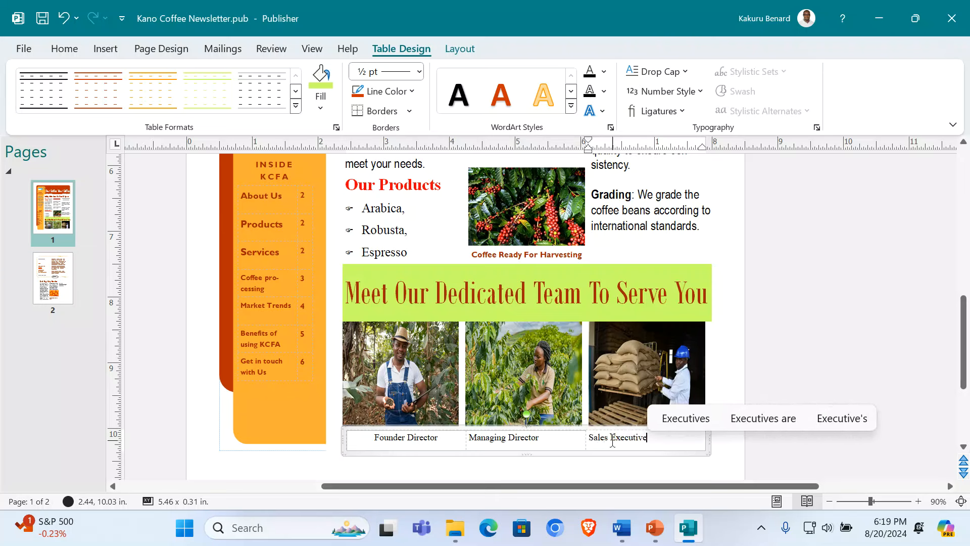
pyautogui.hotkey('ctrl', 'e')
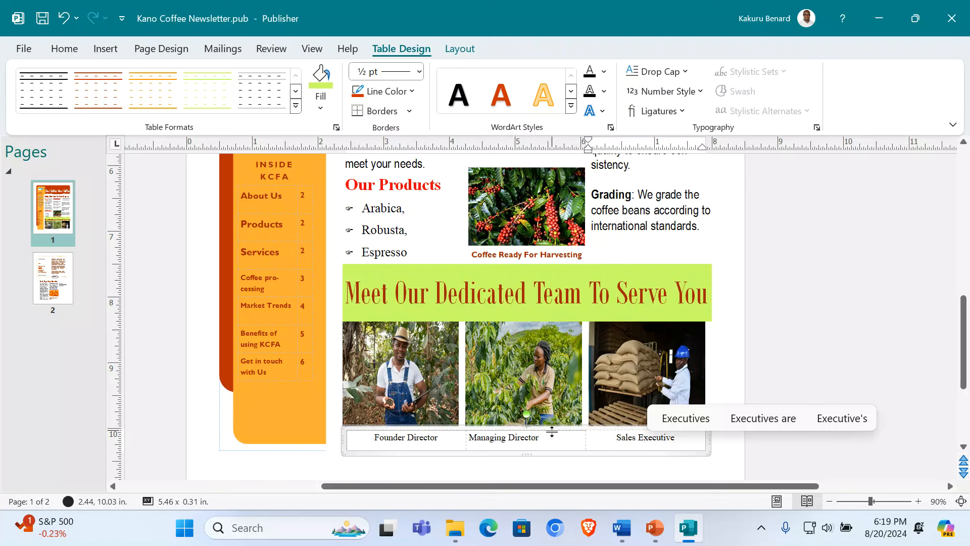
pyautogui.click(530, 443)
pyautogui.hotkey('ctrl', 'e')
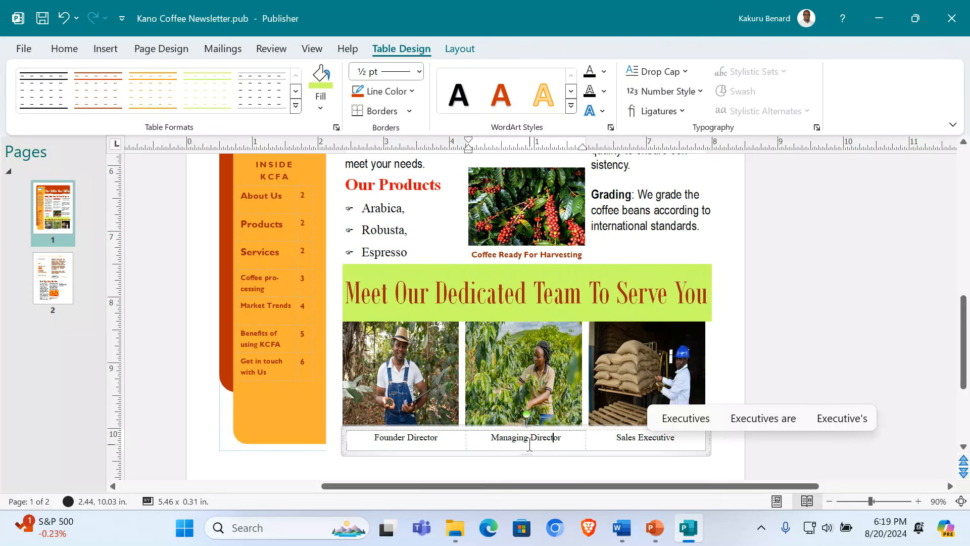
pyautogui.click(348, 444)
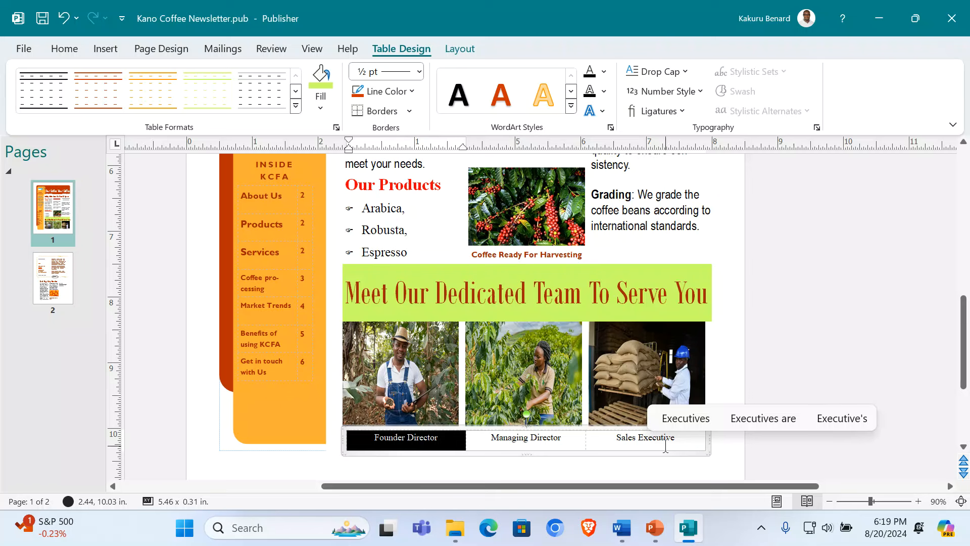
pyautogui.click(475, 446)
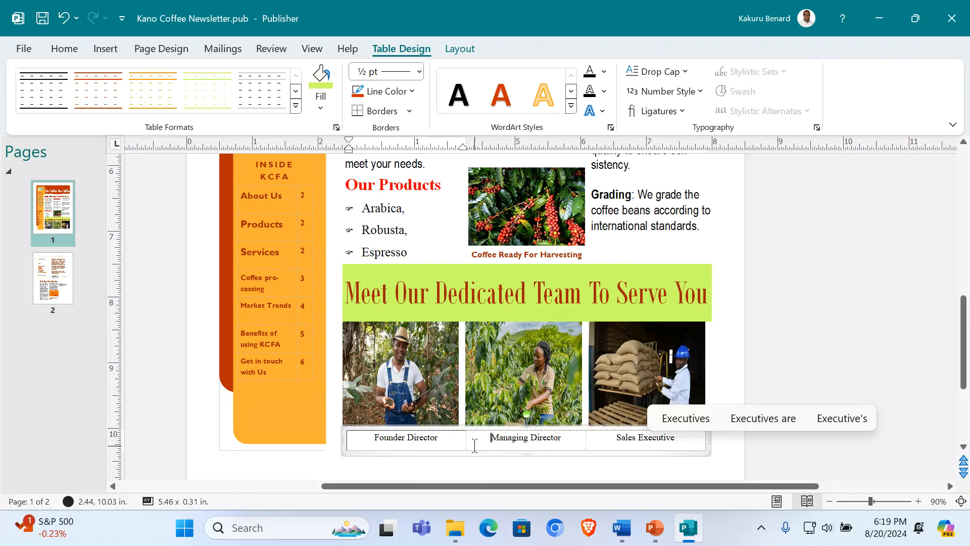
pyautogui.click(344, 438)
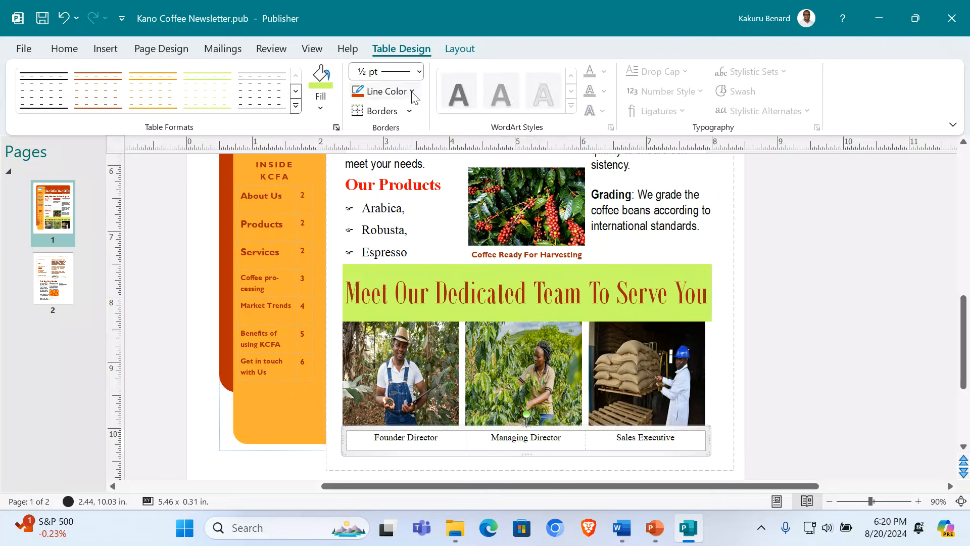
# Step: Bold the Founder Director and Managing Director captions and enlarge Managing Director to 12 pt
pyautogui.click(64, 48)
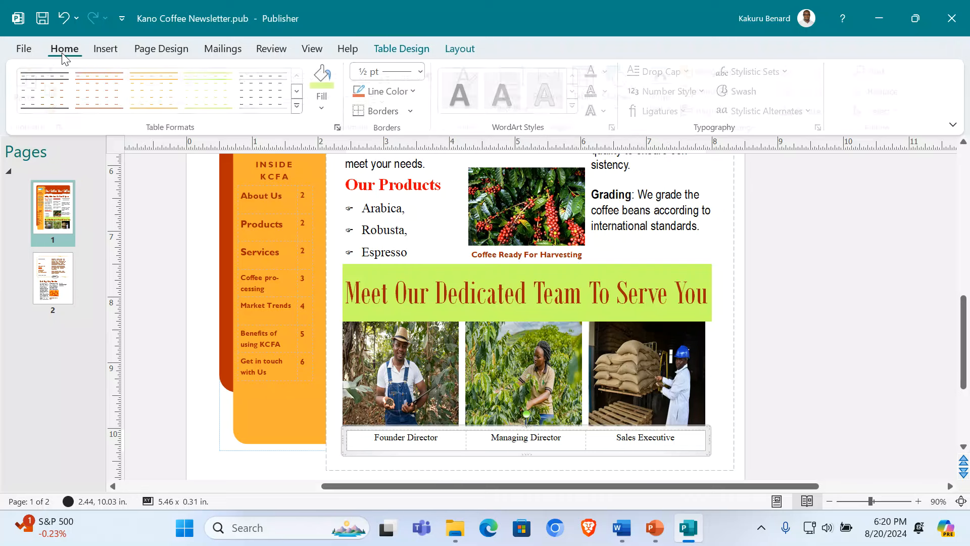
pyautogui.click(450, 444)
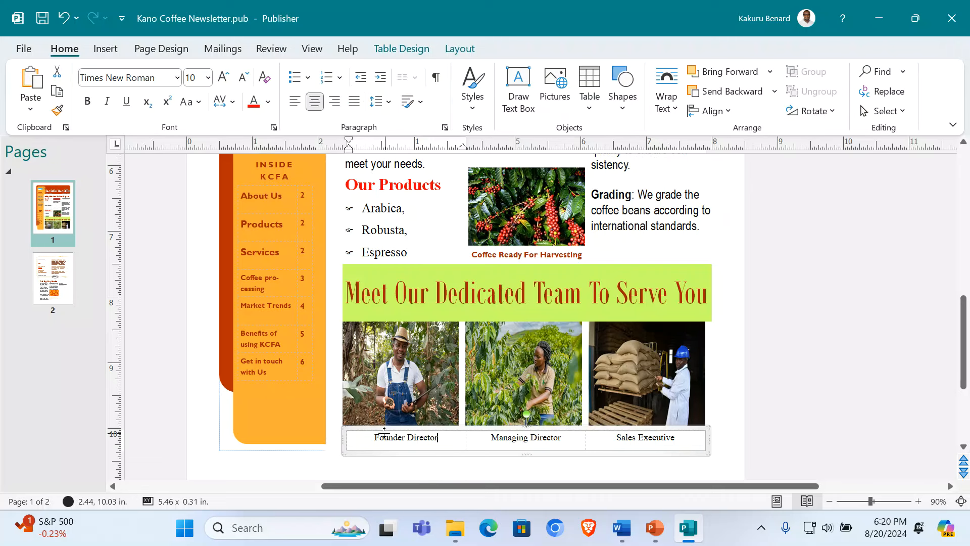
pyautogui.click(350, 438)
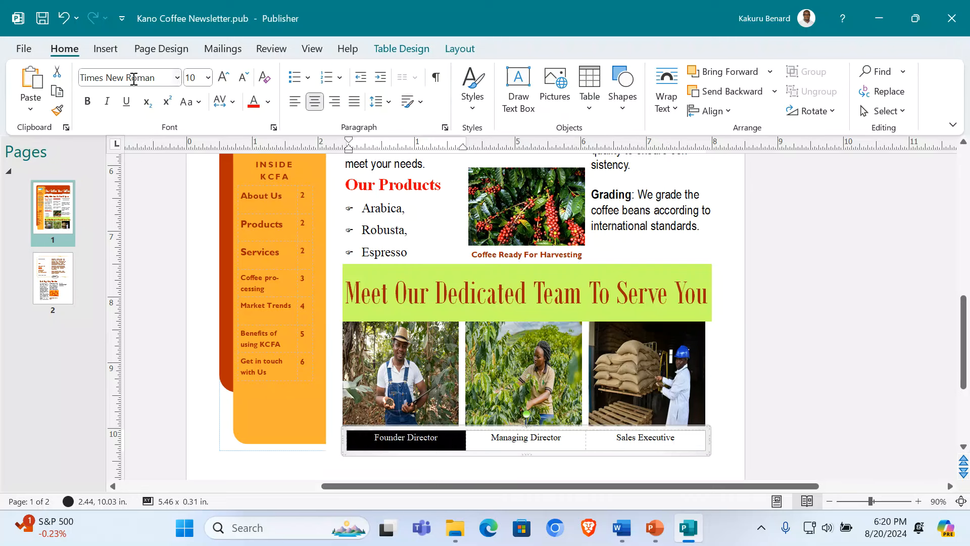
pyautogui.click(91, 104)
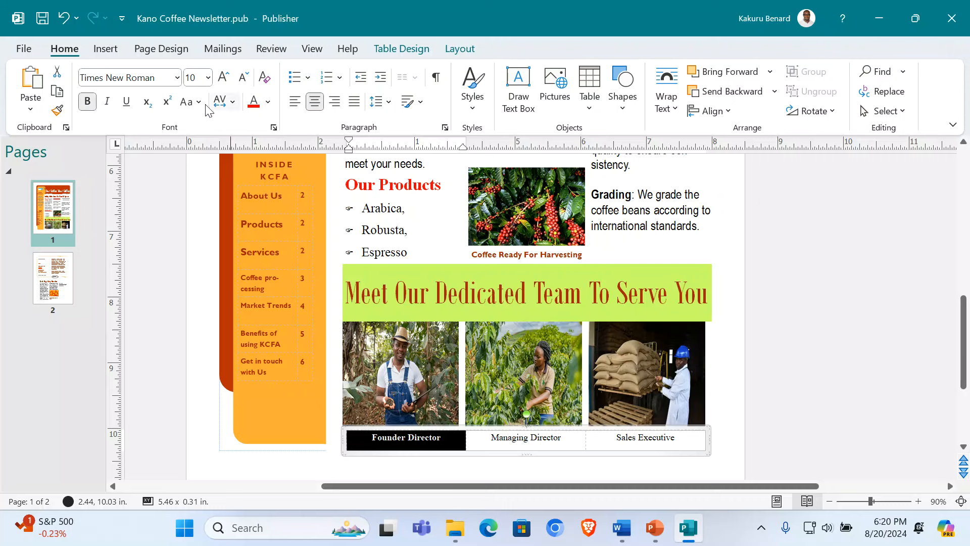
pyautogui.click(470, 440)
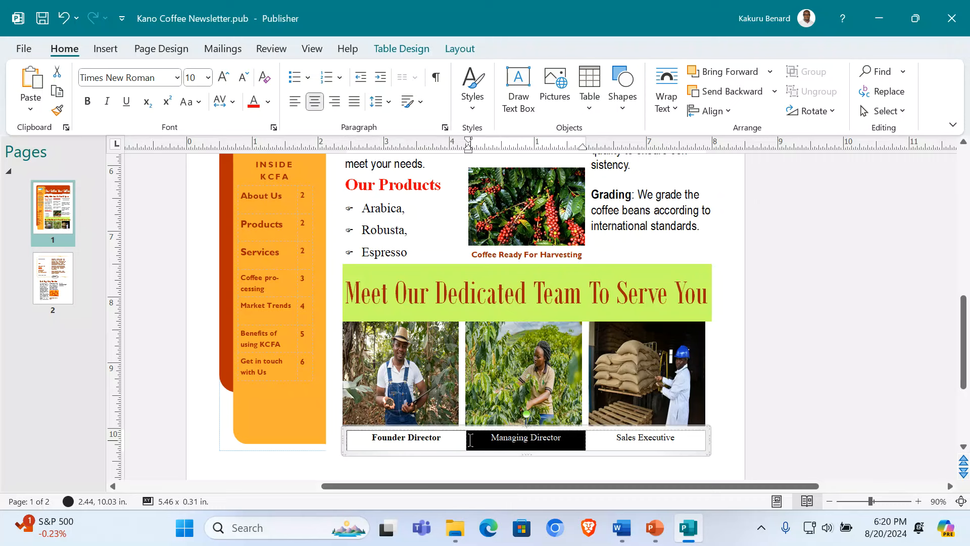
pyautogui.click(87, 102)
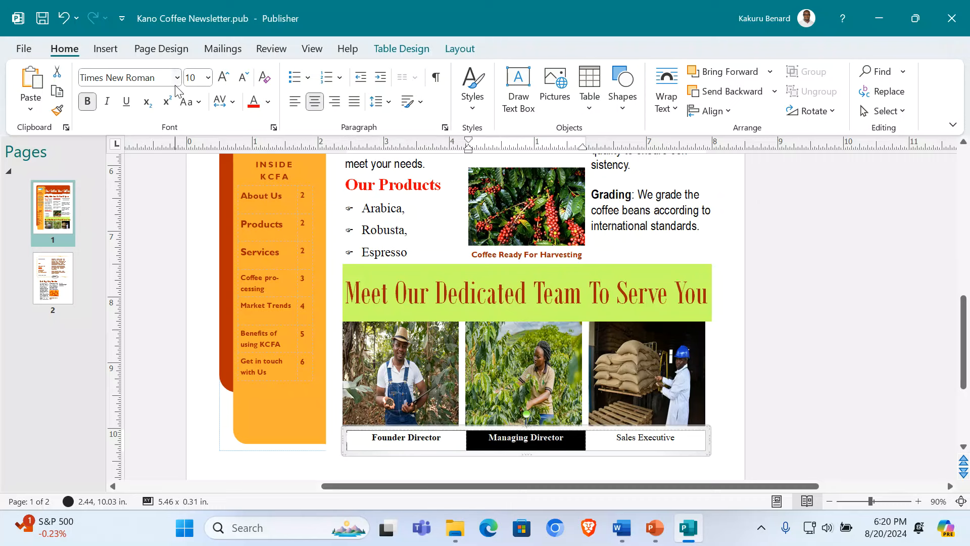
pyautogui.click(224, 82)
pyautogui.click(224, 82)
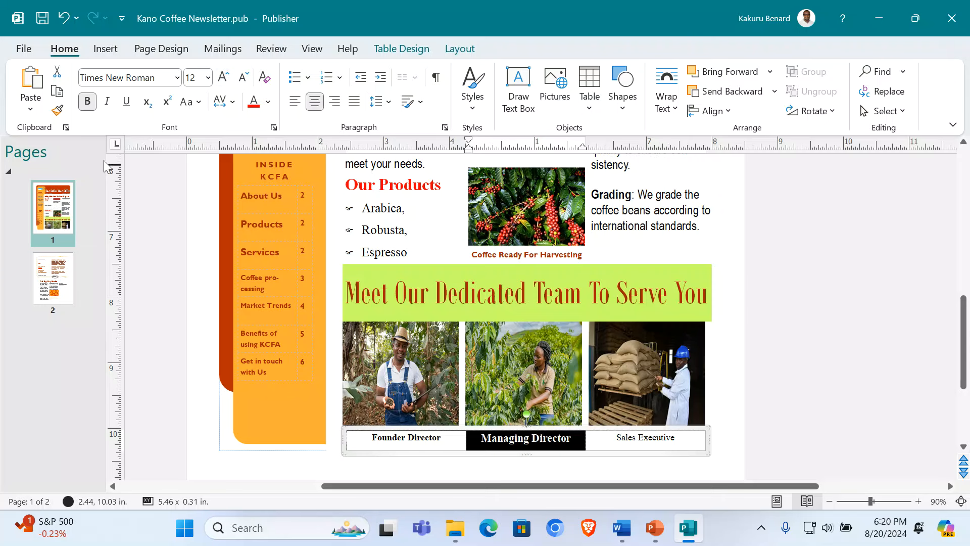
# Step: Enlarge Sales Executive to 14 pt and Founder Director to 12 pt
pyautogui.click(589, 437)
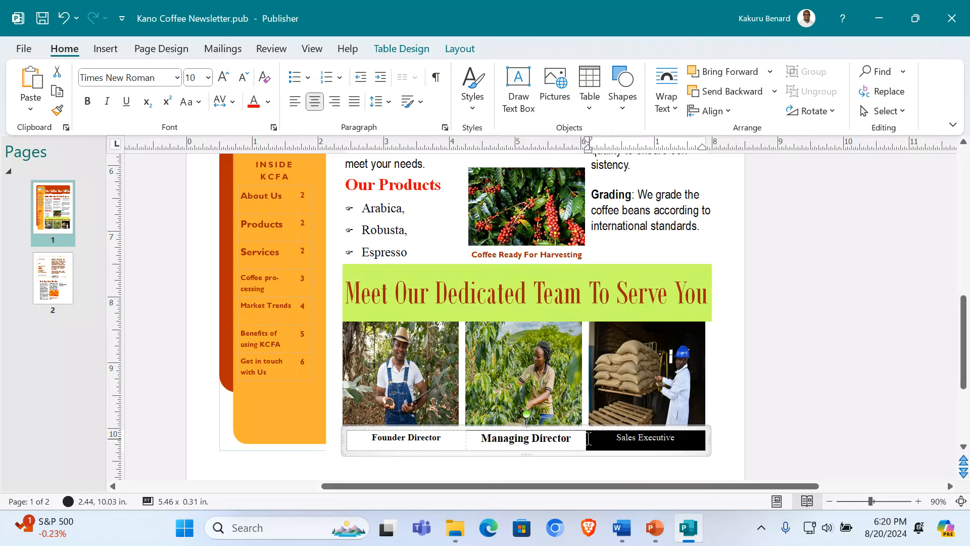
pyautogui.click(223, 80)
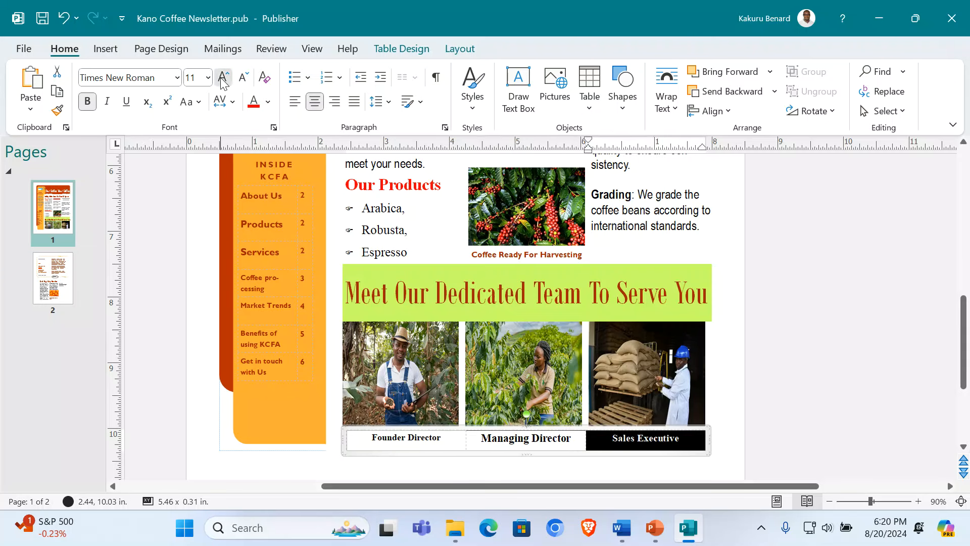
pyautogui.click(223, 80)
pyautogui.click(224, 80)
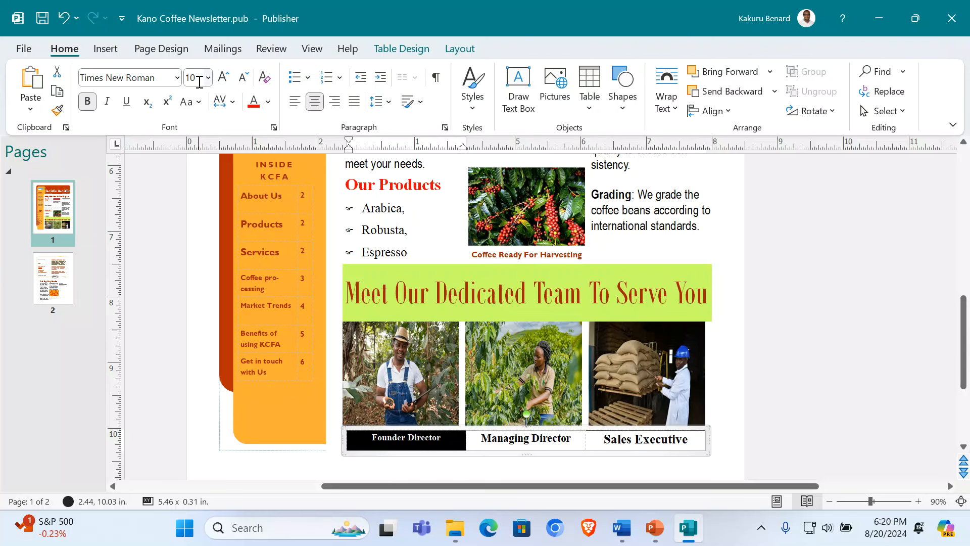
pyautogui.click(223, 77)
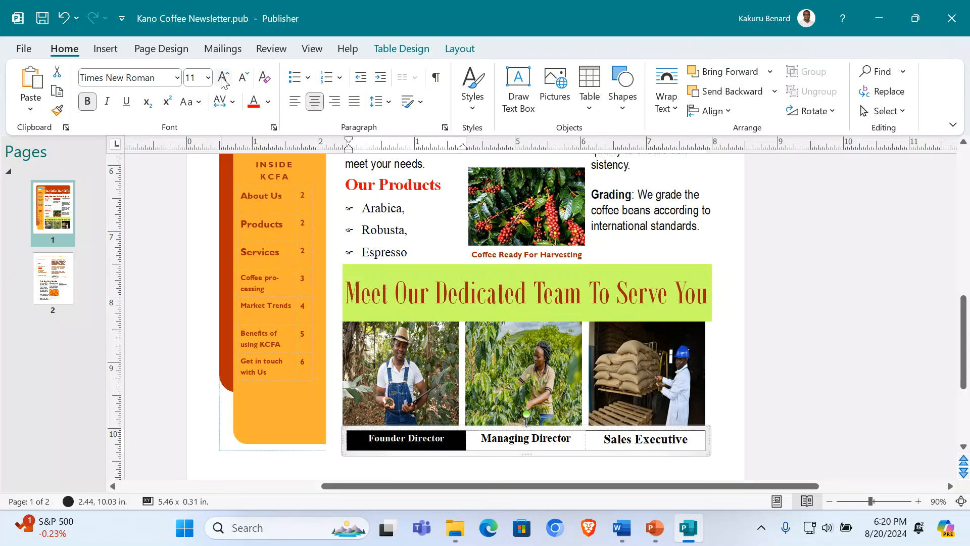
pyautogui.click(809, 391)
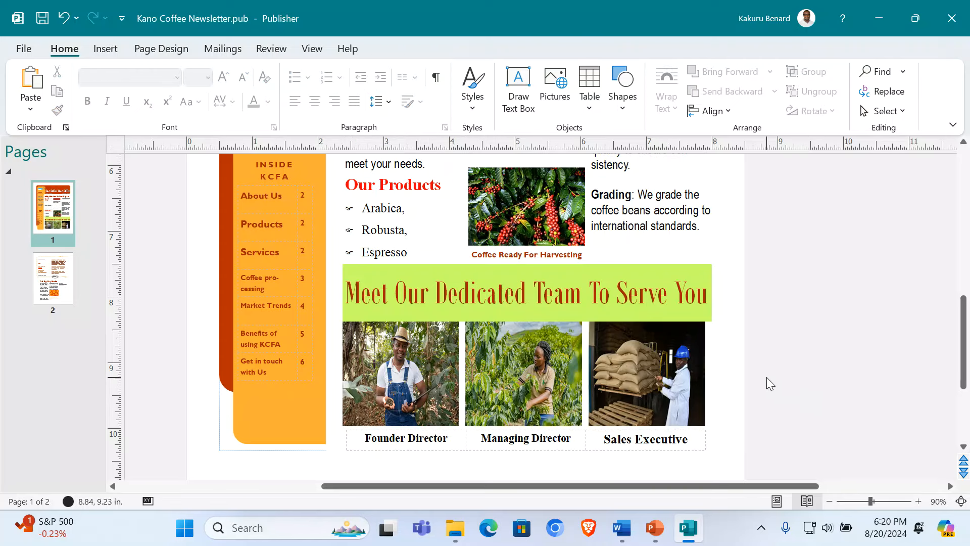
# Step: Scroll past page 1 to page 2's Organization logo and KCFA address block
pyautogui.scroll(10, 759, 378)
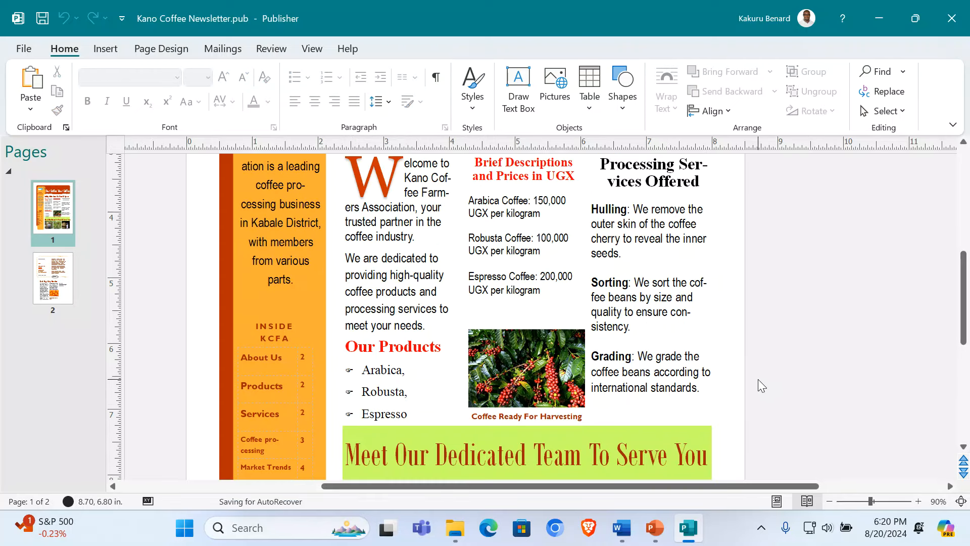
pyautogui.scroll(-3, 758, 379)
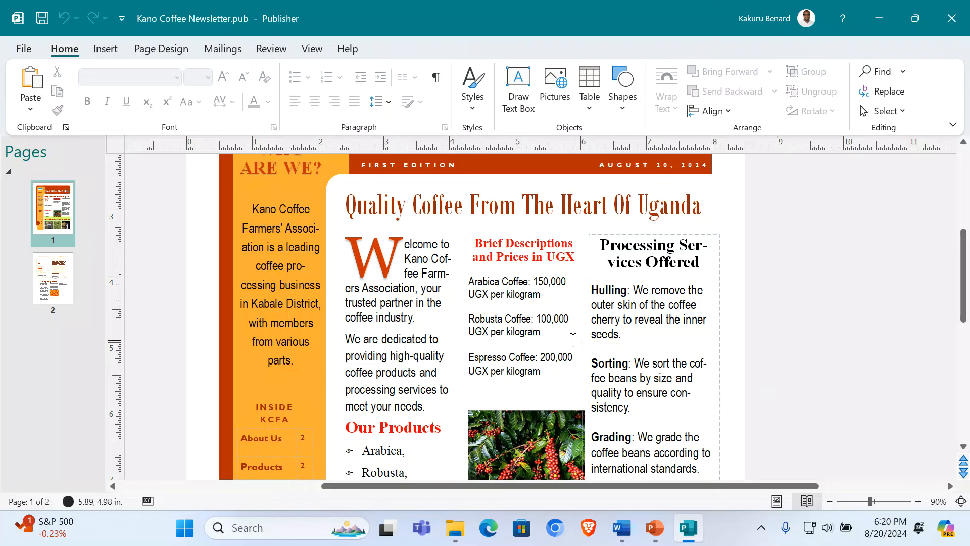
pyautogui.scroll(-8, 581, 360)
pyautogui.scroll(-5, 571, 345)
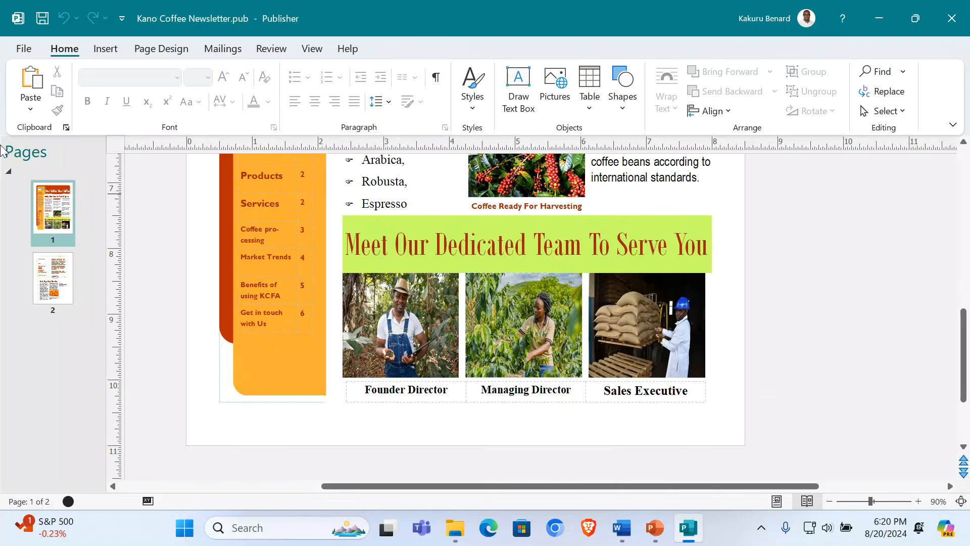
pyautogui.scroll(10, 640, 283)
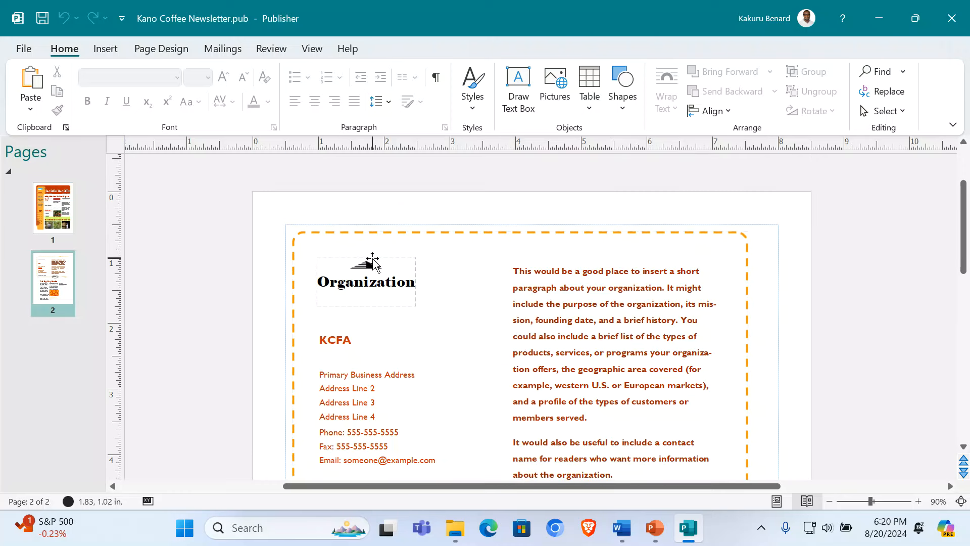
# Step: Replace page 2's placeholder logo with a copy of page 1's coffee-cup logo
pyautogui.click(374, 267)
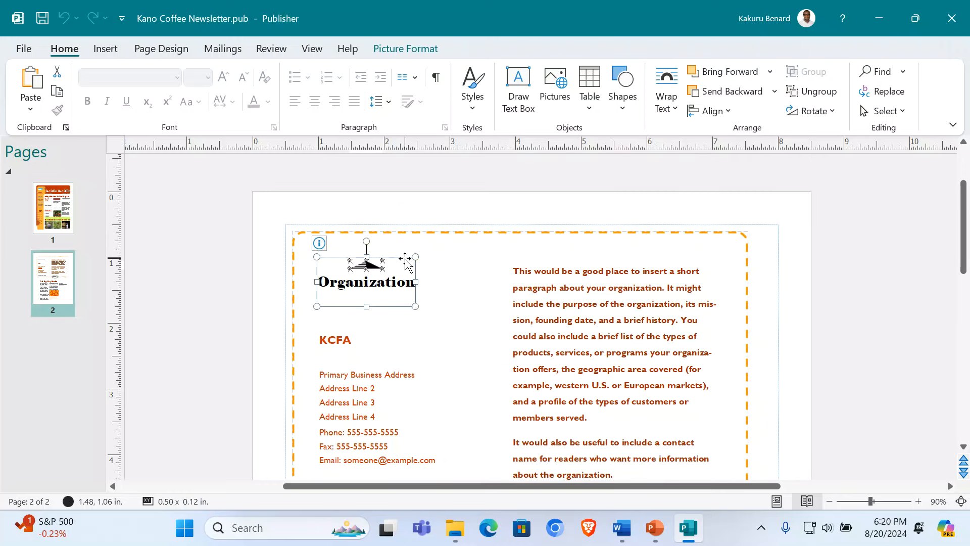
pyautogui.press('Delete')
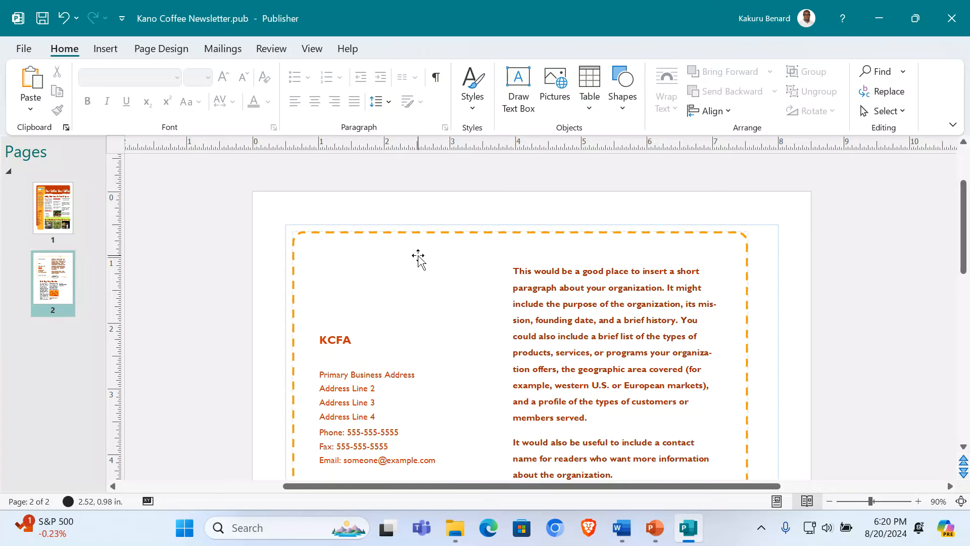
pyautogui.click(293, 255)
pyautogui.press('Escape')
pyautogui.click(53, 207)
pyautogui.click(408, 260)
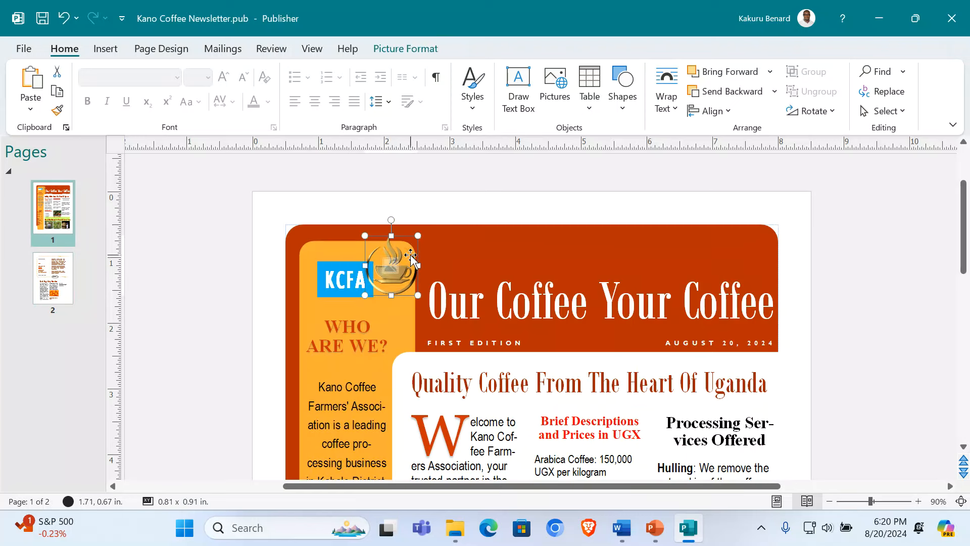
pyautogui.hotkey('ctrl', 'pagedown')
pyautogui.click(384, 271)
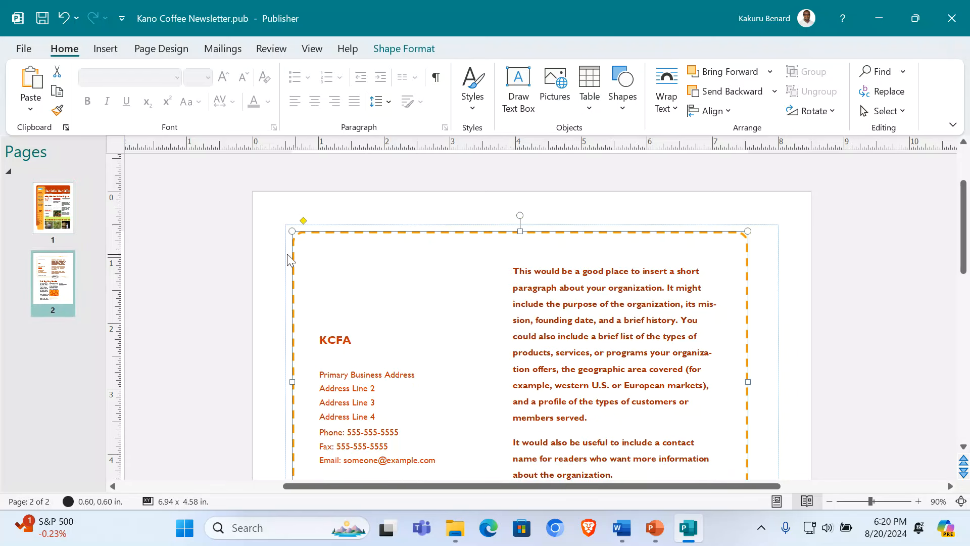
pyautogui.click(269, 247)
pyautogui.hotkey('ctrl', 'v')
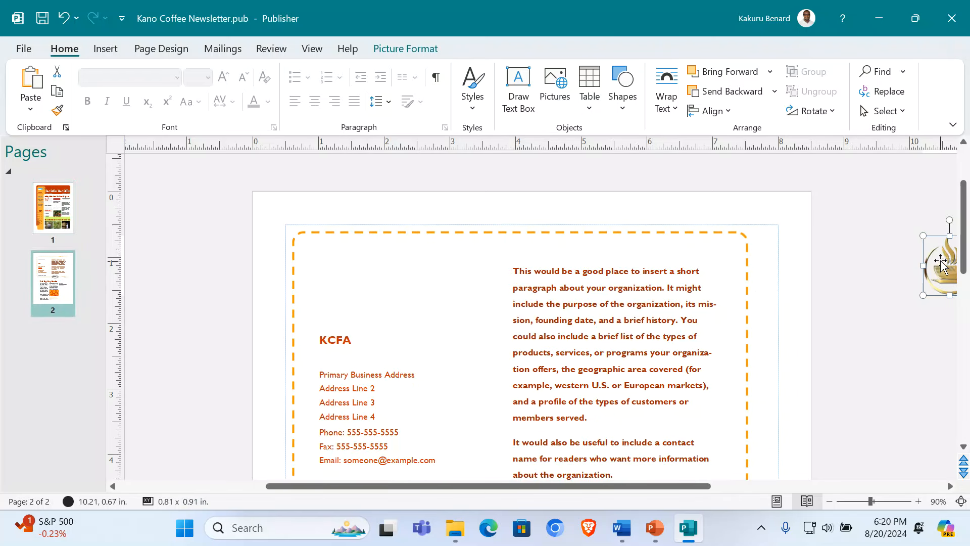
# Step: Position and resize the coffee-cup logo in page 2's top-left corner
pyautogui.moveTo(939, 259); pyautogui.dragTo(323, 266)
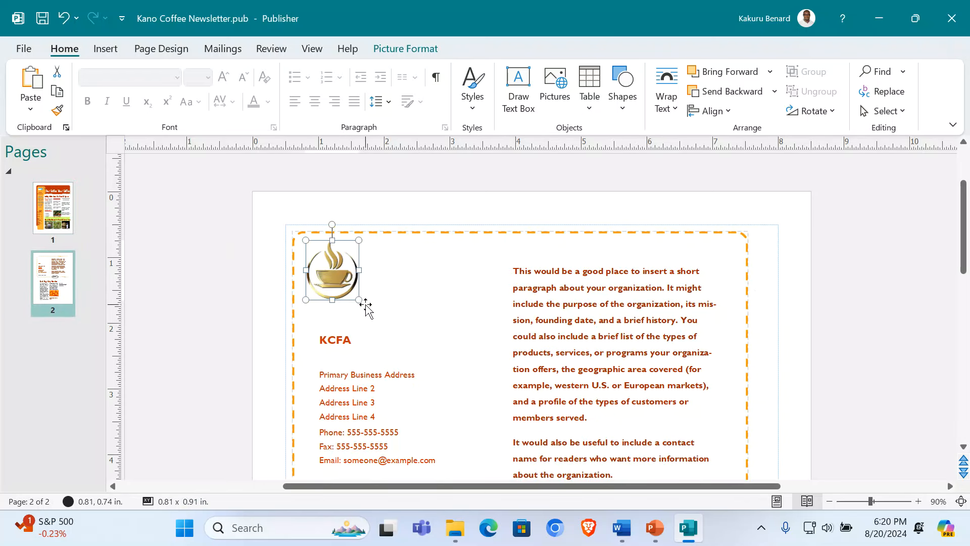
pyautogui.moveTo(359, 301)
pyautogui.mouseDown()
pyautogui.moveTo(408, 314)
pyautogui.moveTo(370, 288)
pyautogui.mouseUp()
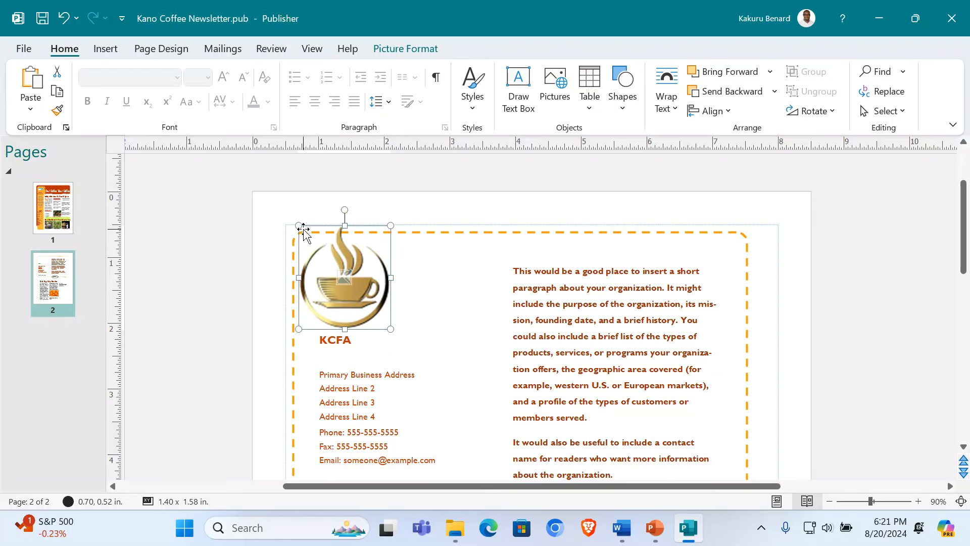
pyautogui.moveTo(299, 225); pyautogui.dragTo(320, 249)
pyautogui.moveTo(366, 283); pyautogui.dragTo(351, 280)
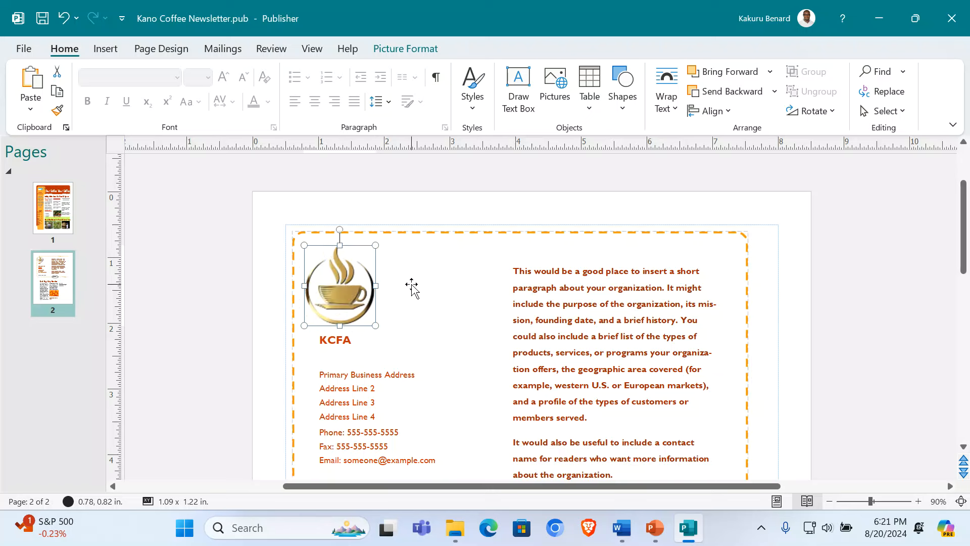
# Step: Select the about-us placeholder, then the three association paragraphs in the Word draft
pyautogui.tripleClick(580, 280)
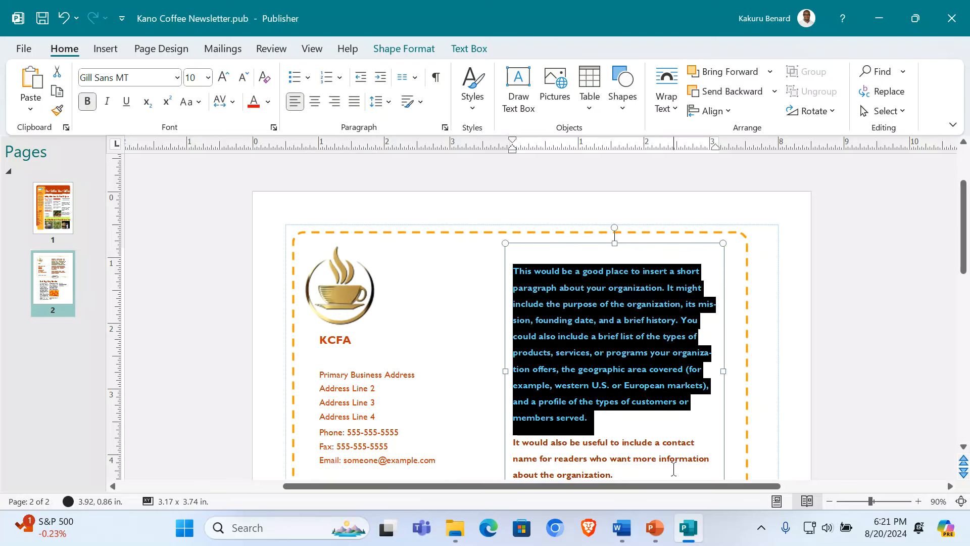
pyautogui.click(622, 528)
pyautogui.scroll(-6, 368, 313)
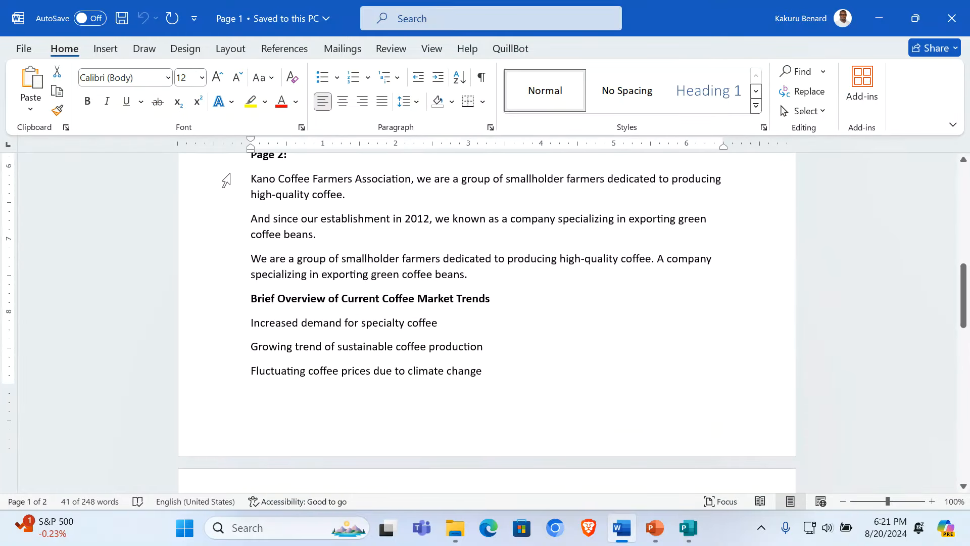
pyautogui.moveTo(232, 187); pyautogui.dragTo(251, 277)
pyautogui.hotkey('ctrl', 'c')
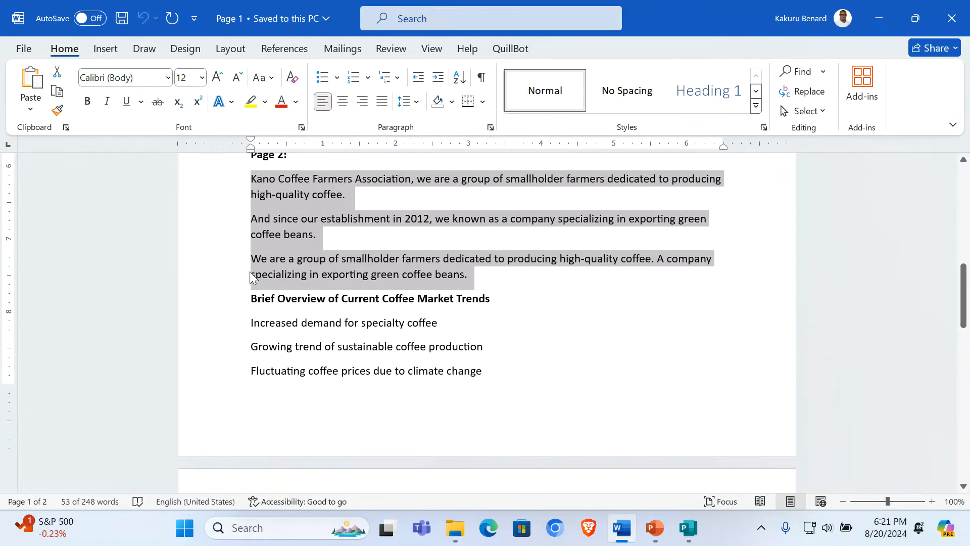
pyautogui.click(688, 527)
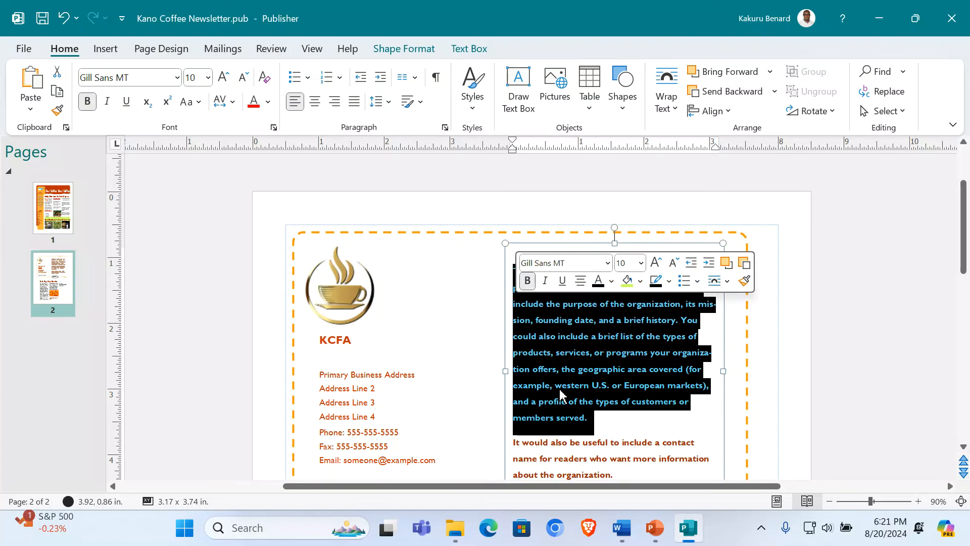
# Step: Paste the three Word paragraphs over the about-us placeholder and separate them with blank lines
pyautogui.click(596, 425)
pyautogui.hotkey('ctrl', 'a')
pyautogui.hotkey('ctrl', 'v')
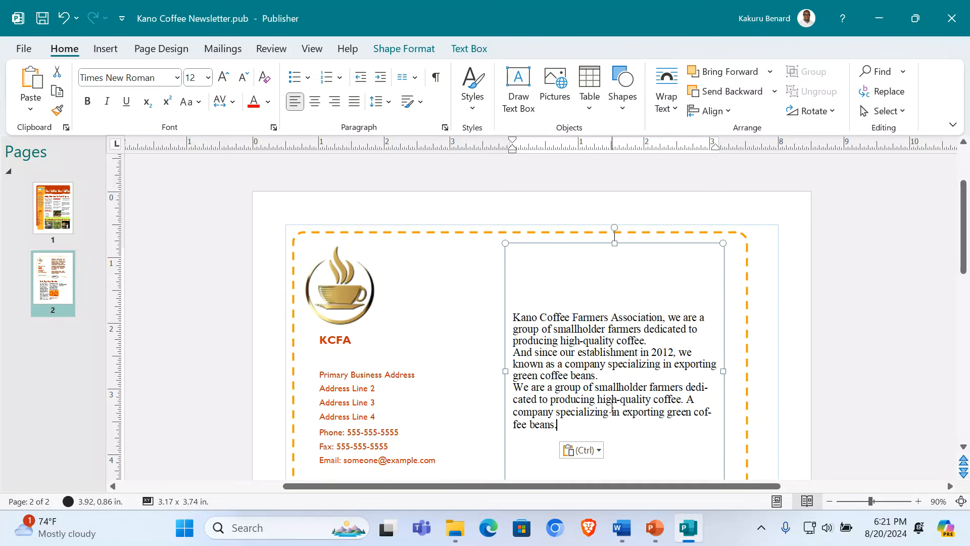
pyautogui.click(657, 337)
pyautogui.press('Return')
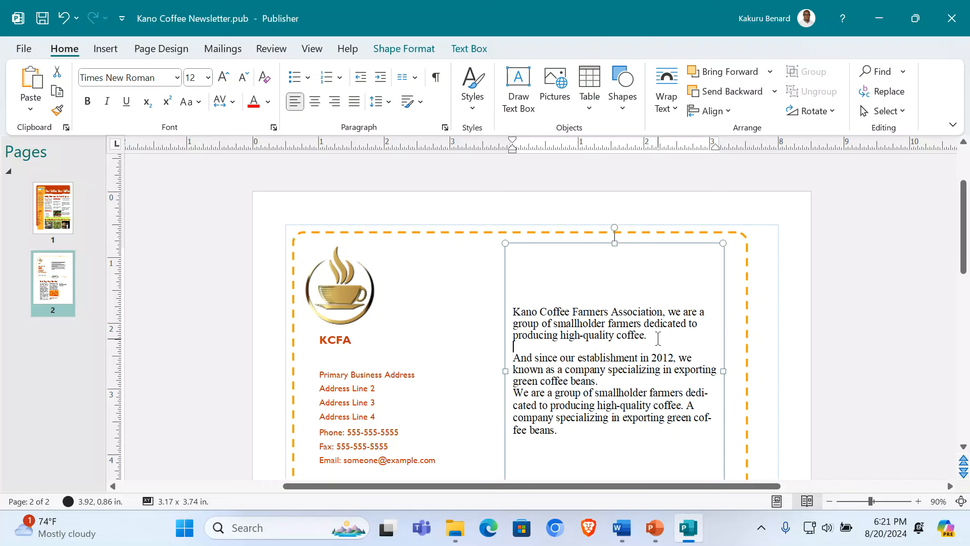
pyautogui.press('Return')
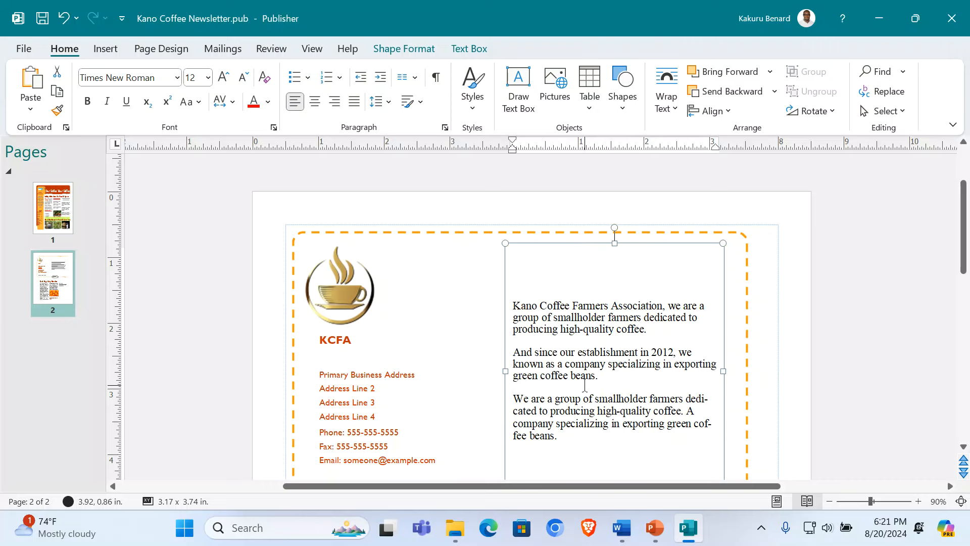
# Step: Set all the about-us text to Arial Narrow 16 pt, centred in the box
pyautogui.hotkey('ctrl', 'a')
pyautogui.click(224, 79)
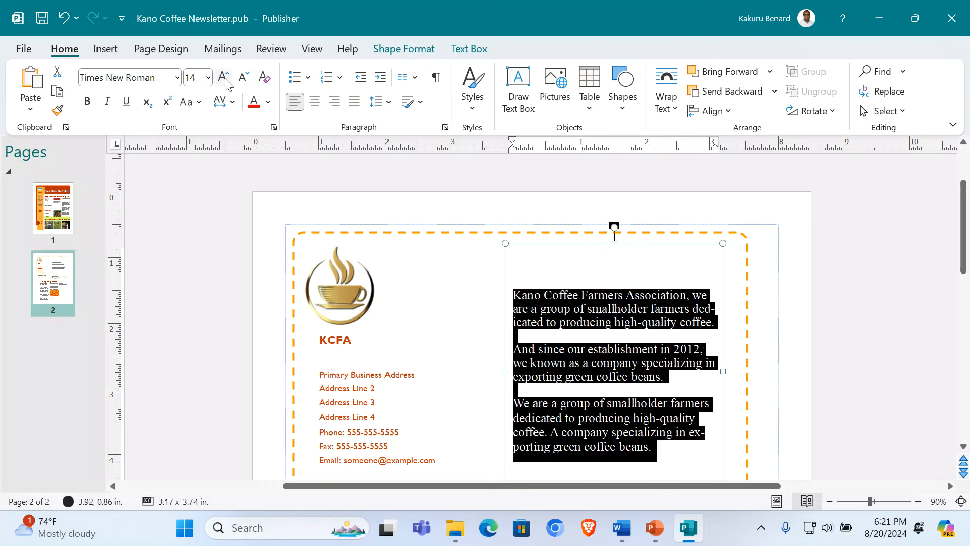
pyautogui.click(177, 77)
pyautogui.write('Arial Narrow')
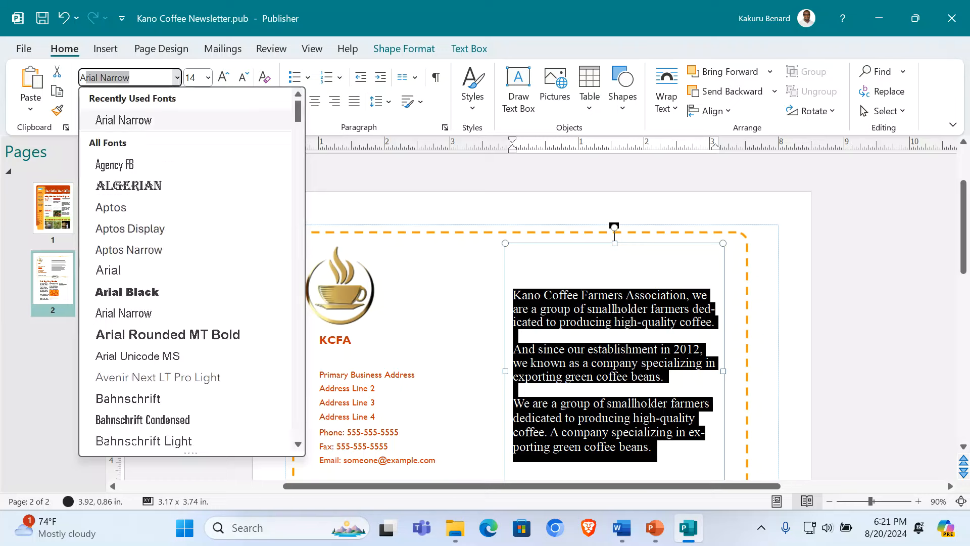
pyautogui.click(177, 121)
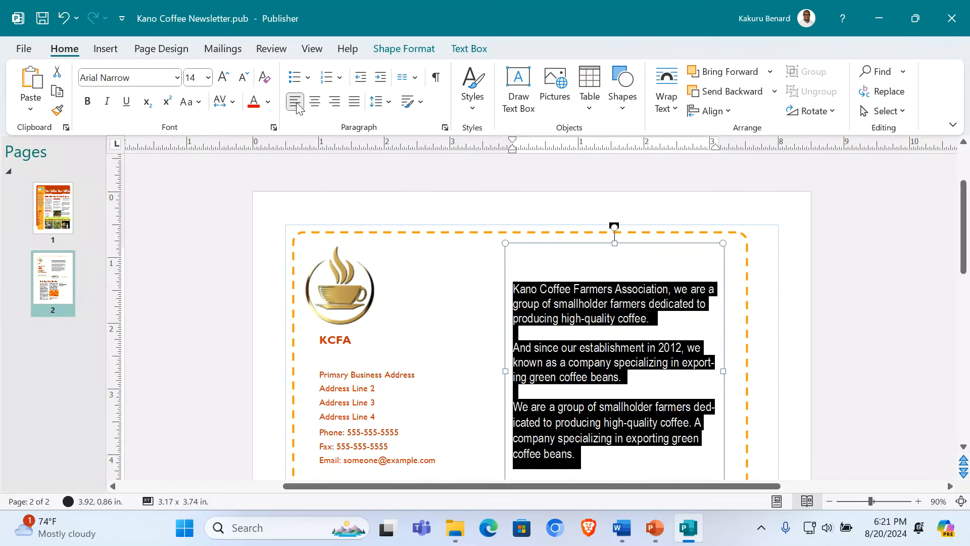
pyautogui.click(224, 78)
pyautogui.click(225, 78)
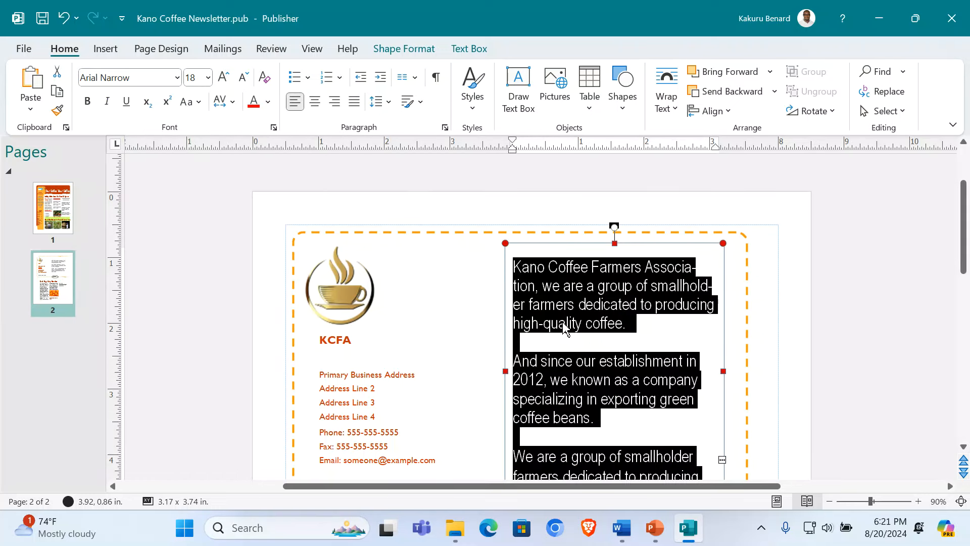
pyautogui.click(243, 76)
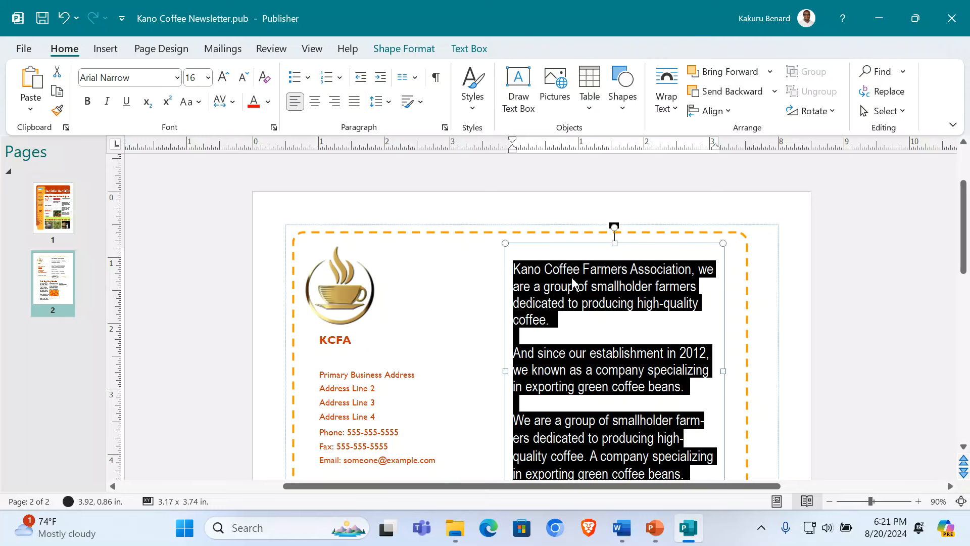
pyautogui.scroll(-1, 585, 297)
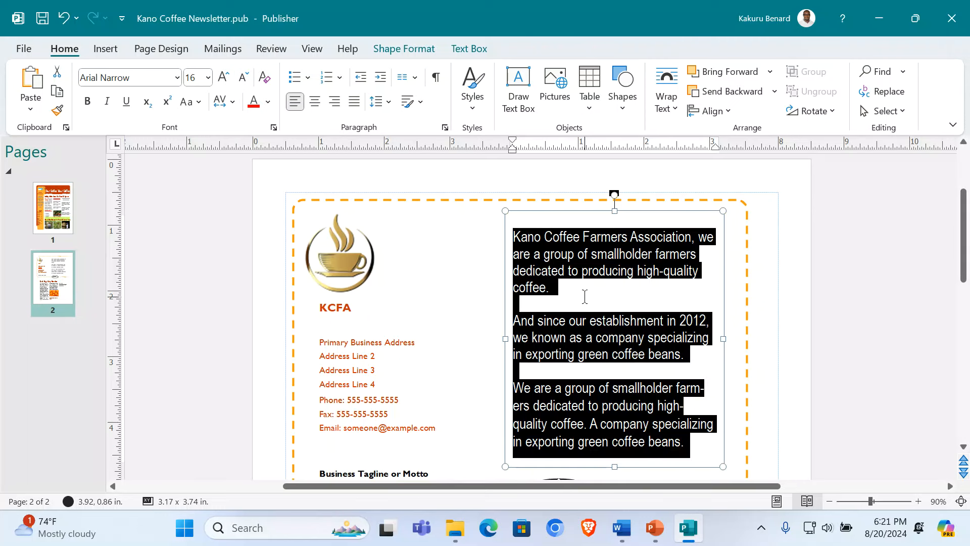
pyautogui.click(243, 77)
pyautogui.click(315, 103)
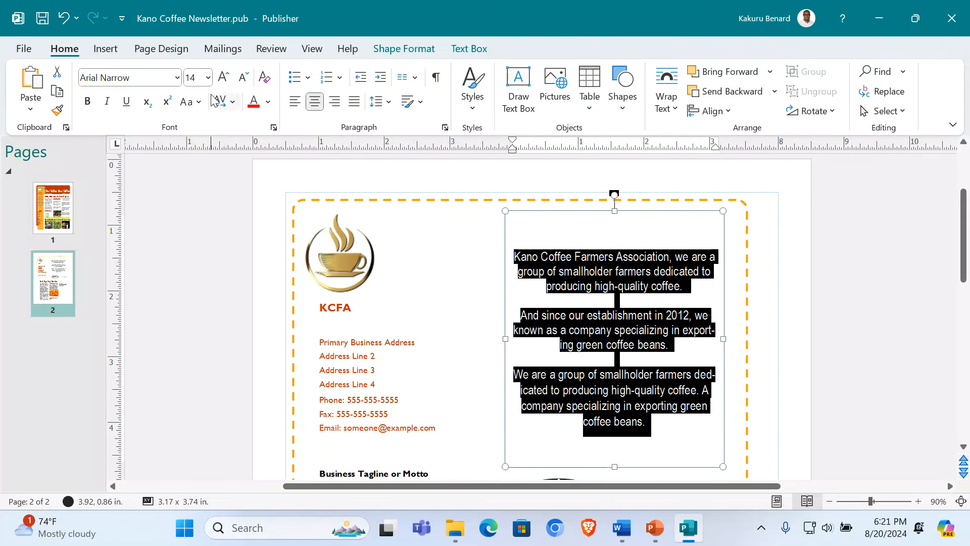
pyautogui.click(223, 77)
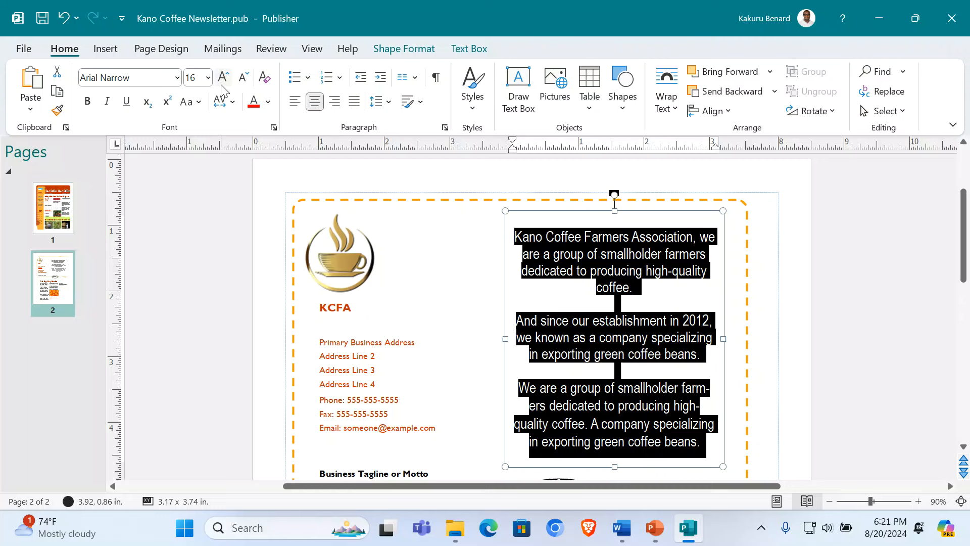
pyautogui.click(872, 325)
pyautogui.scroll(-1, 541, 299)
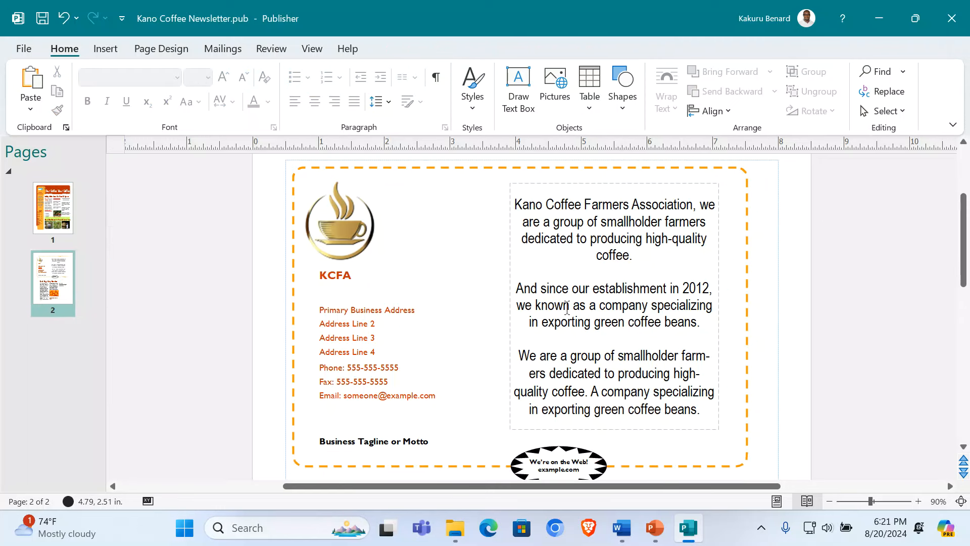
# Step: Replace KCFA with 'Kano Coffee Farmers Association', correcting the misspelled ending
pyautogui.click(351, 275)
pyautogui.doubleClick(344, 275)
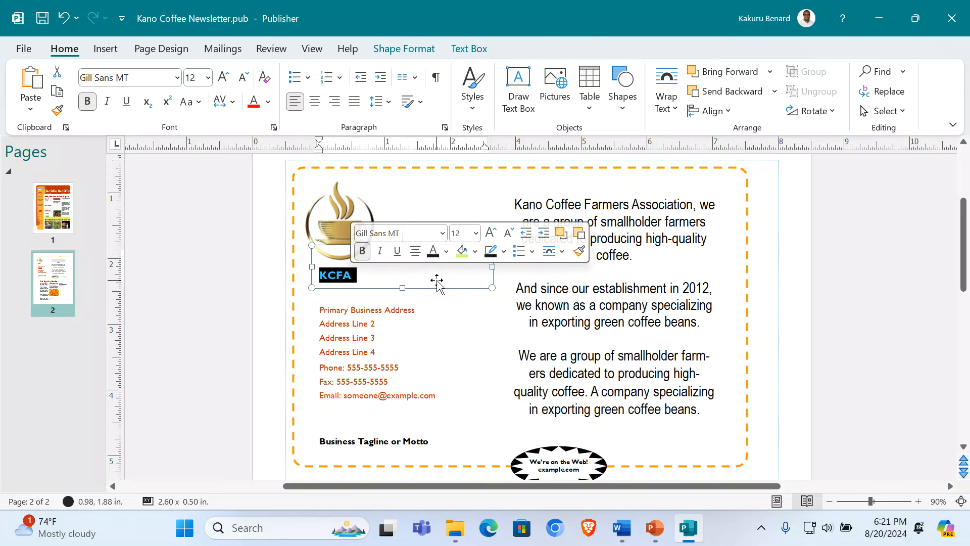
pyautogui.write('Kano')
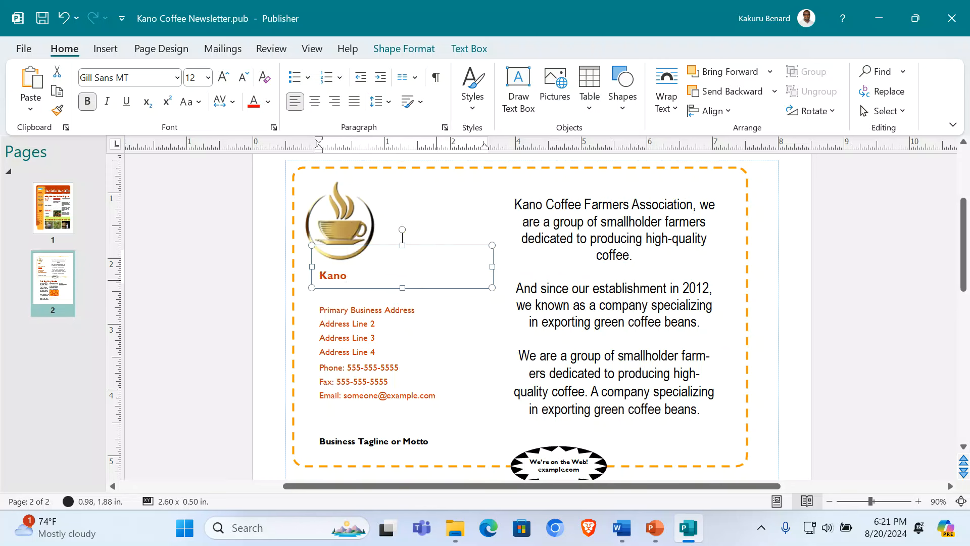
pyautogui.write(' Coffee Farmers')
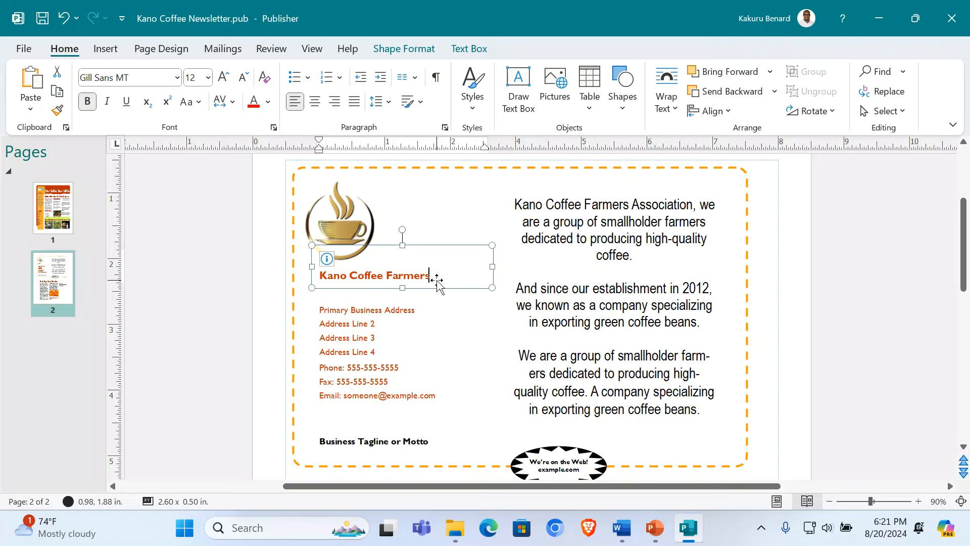
pyautogui.write(' Associatrr')
pyautogui.hotkey('ctrl', 'a')
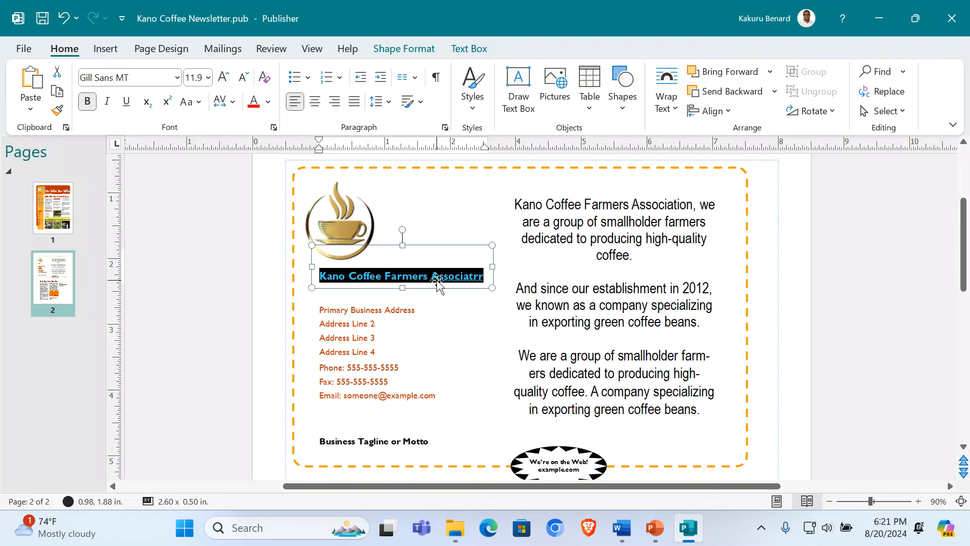
pyautogui.click(480, 277)
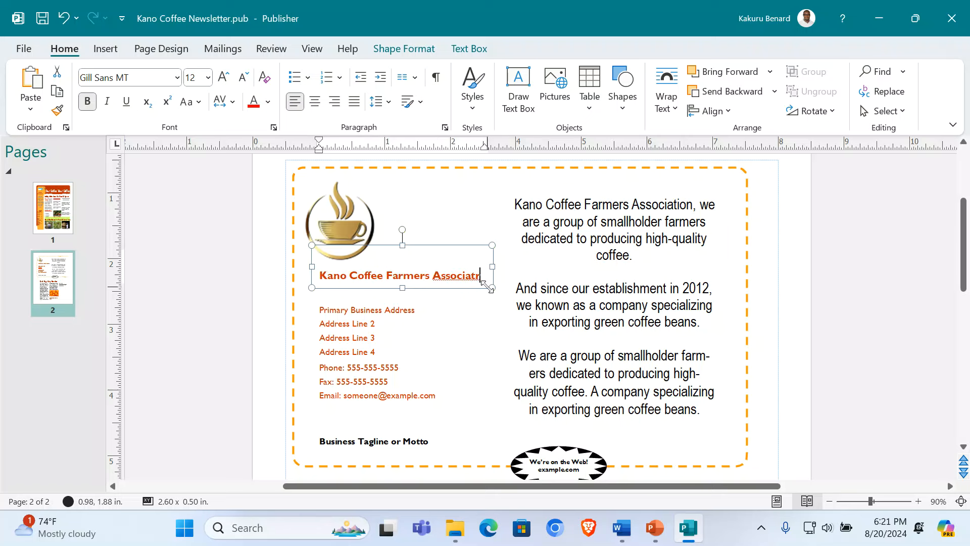
pyautogui.press('Left')
pyautogui.write('ion')
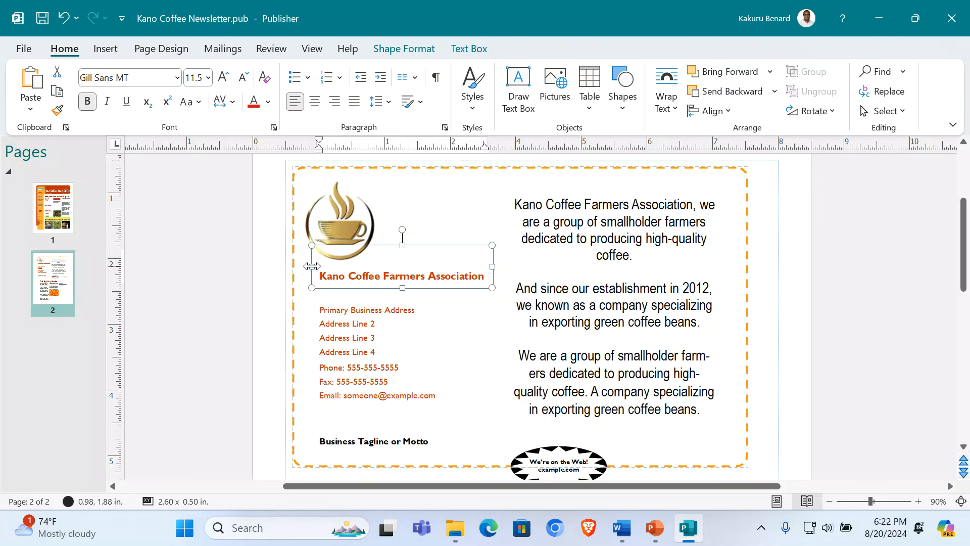
# Step: Widen the name box to fit and centre the coffee-cup logo above it
pyautogui.moveTo(311, 266); pyautogui.dragTo(295, 266)
pyautogui.click(469, 268)
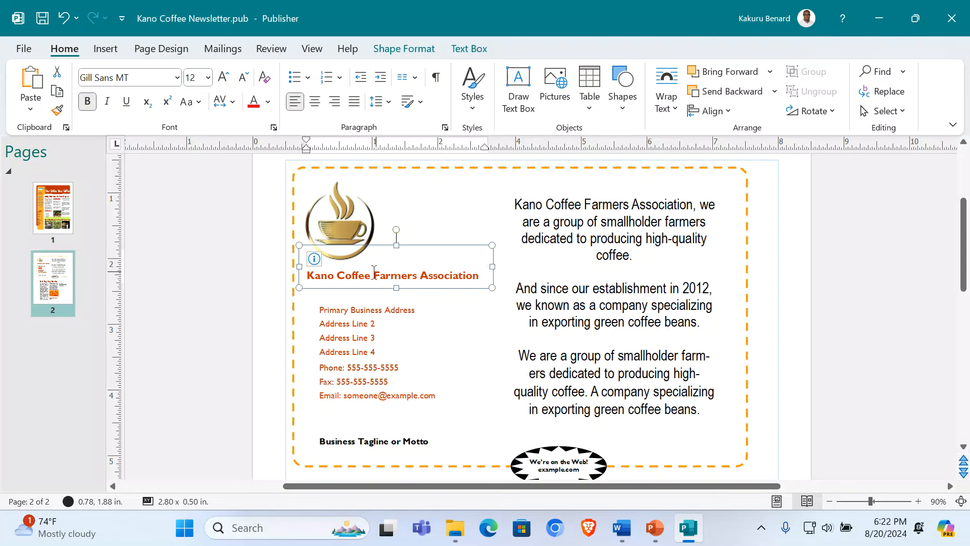
pyautogui.moveTo(351, 217); pyautogui.dragTo(394, 222)
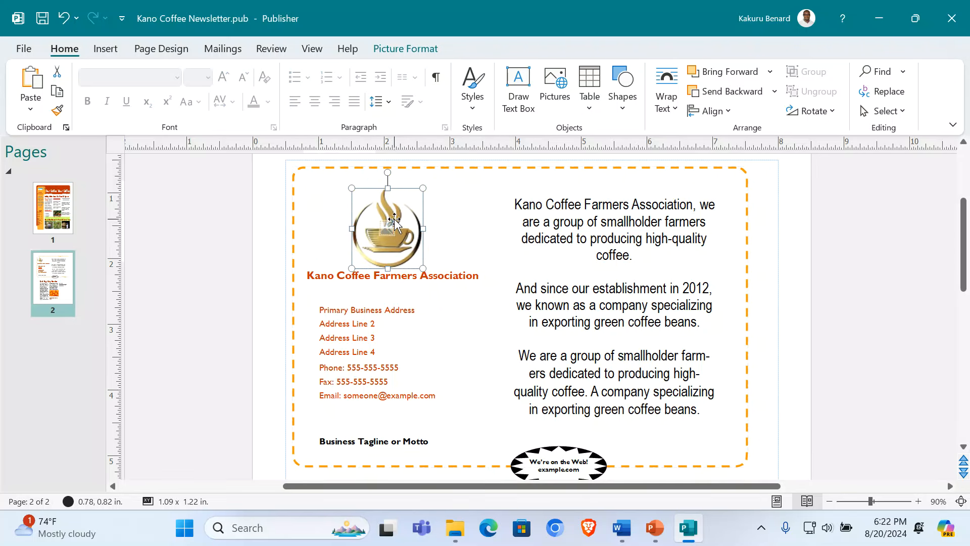
pyautogui.click(258, 242)
# Step: Overwrite the four placeholder lines with the association's three-line Kabale location, fixing 'Suppermarket'
pyautogui.click(366, 310)
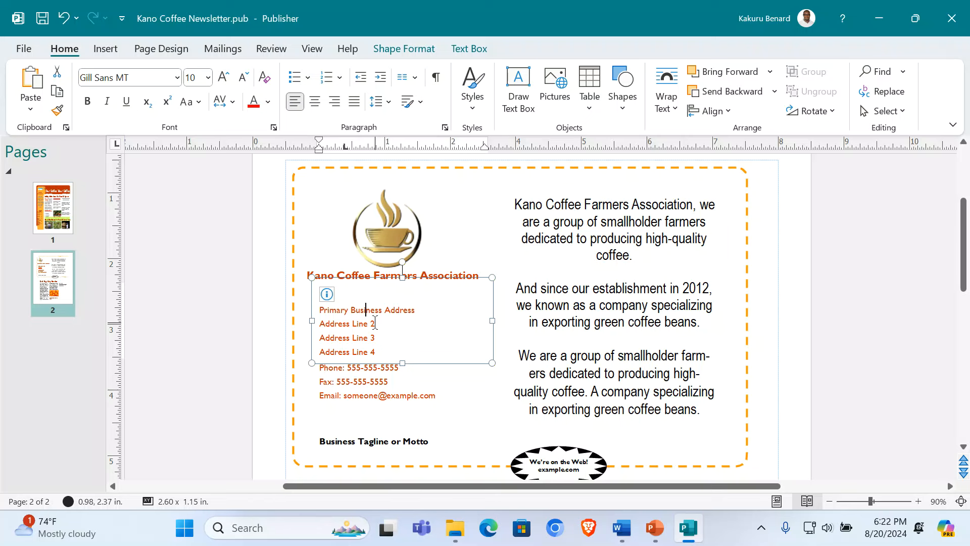
pyautogui.hotkey('ctrl', 'a')
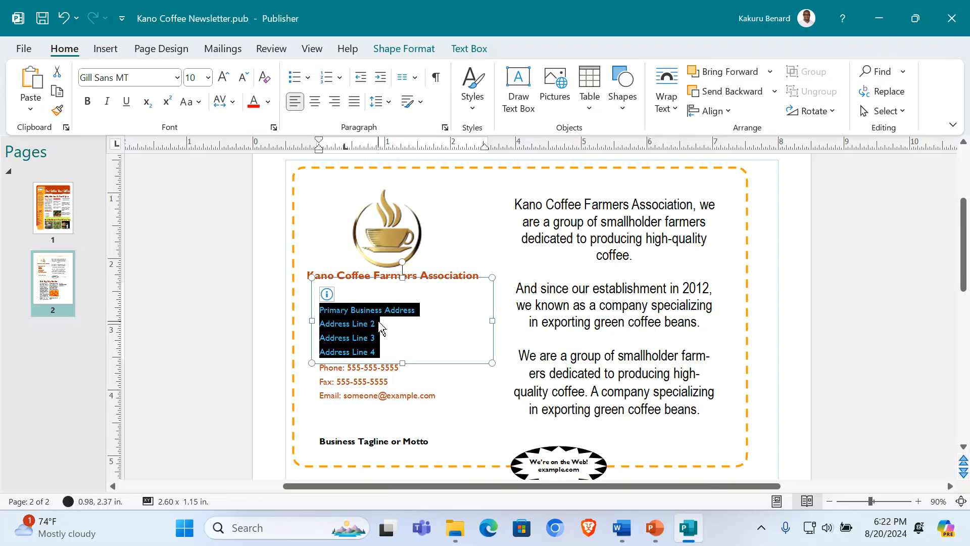
pyautogui.write('Located in the Hear')
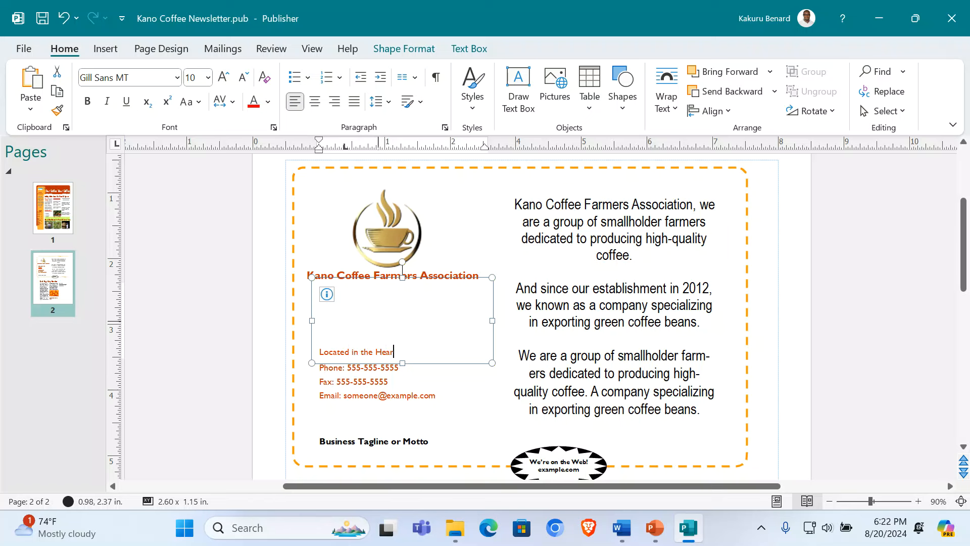
pyautogui.write('t of Kabale District')
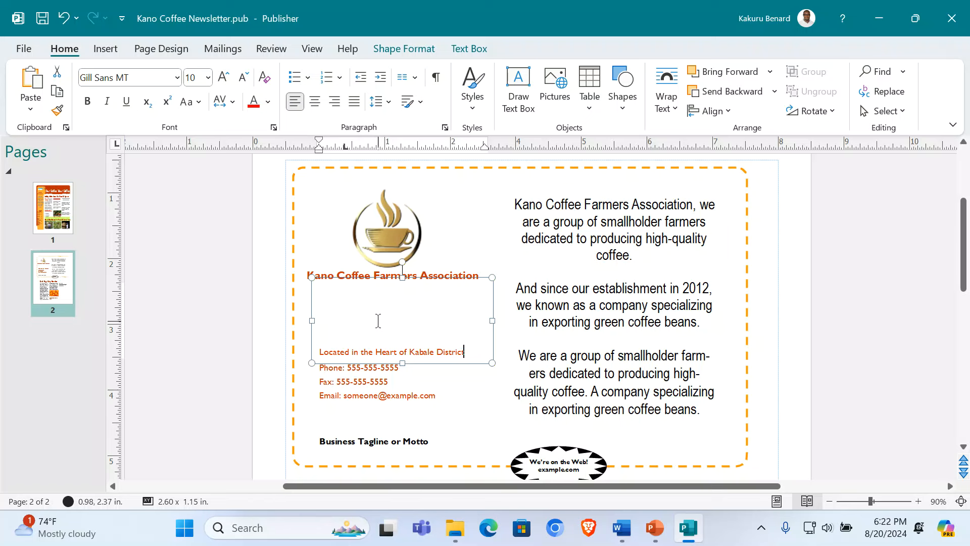
pyautogui.press('Return')
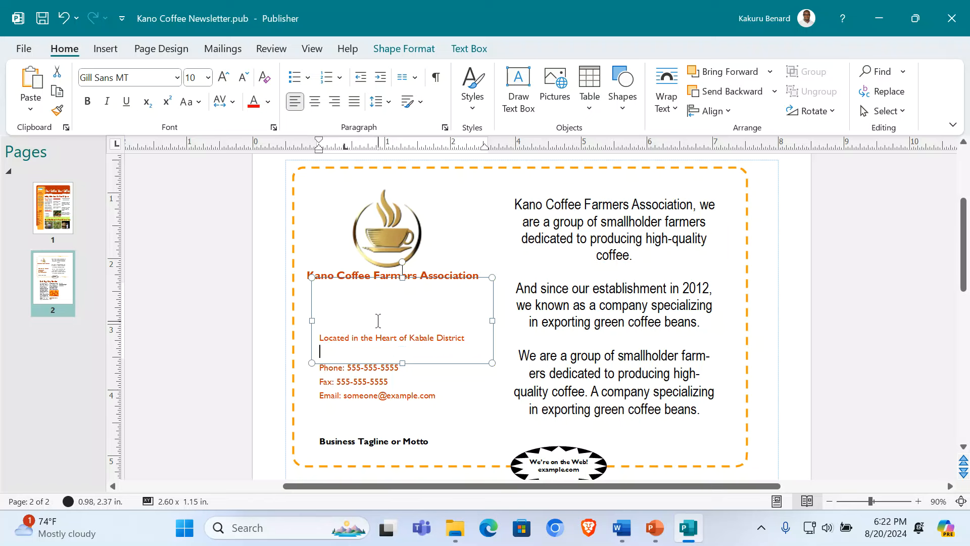
pyautogui.write('In the Town, on Zabu Roa')
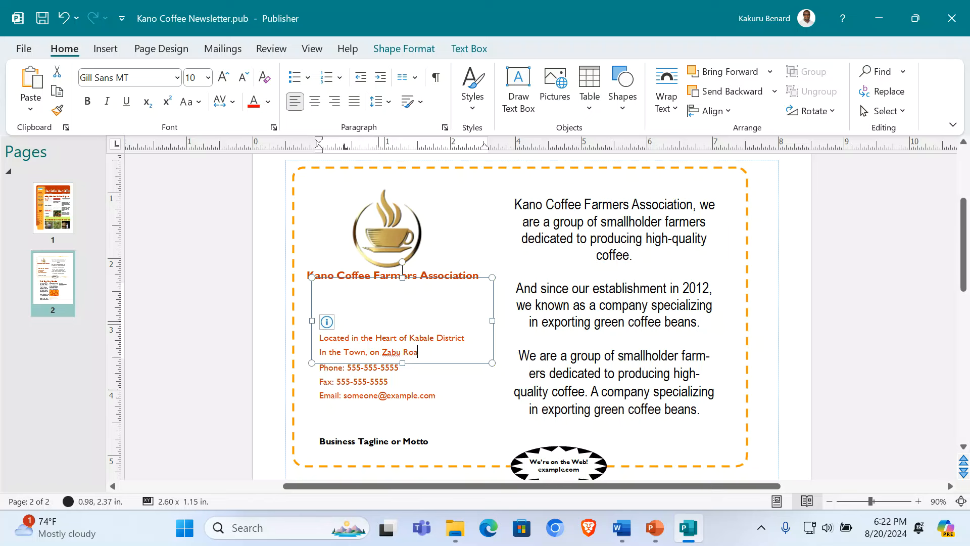
pyautogui.write('d Opposite')
pyautogui.press('Return')
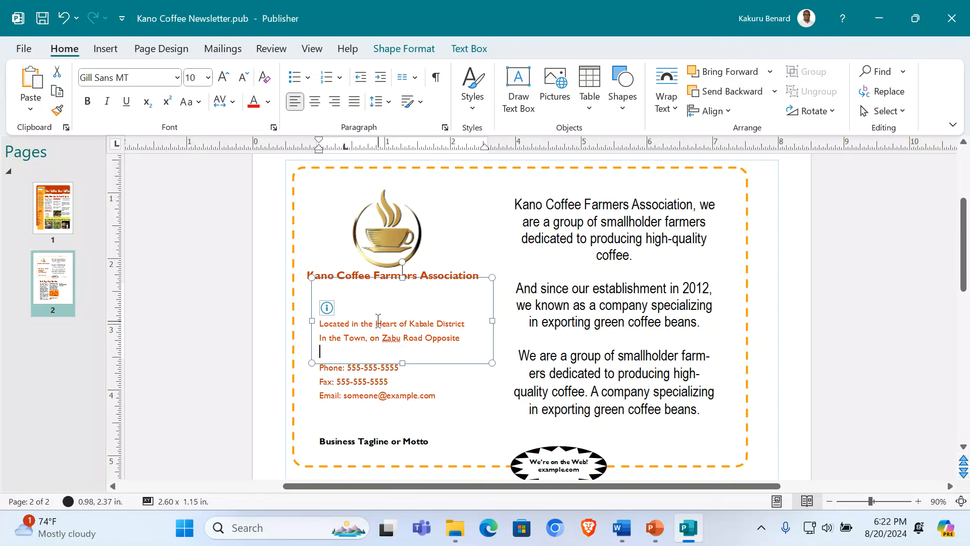
pyautogui.write('Kye')
pyautogui.write('yune Suppermarket')
pyautogui.click(368, 351)
pyautogui.press('BackSpace')
pyautogui.hotkey('ctrl', 'a')
# Step: Center the address lines at 12 pt and widen their text box on both sides
pyautogui.click(313, 101)
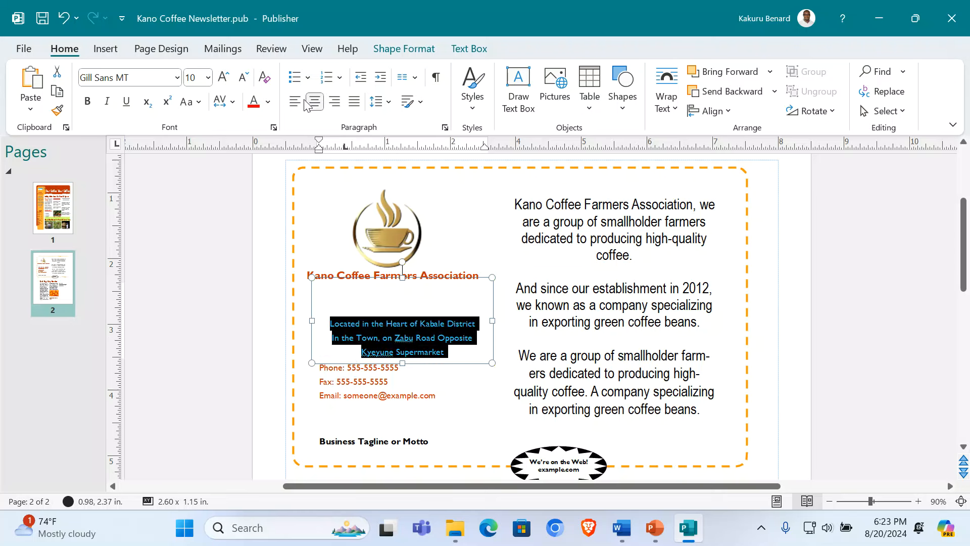
pyautogui.click(224, 80)
pyautogui.click(224, 80)
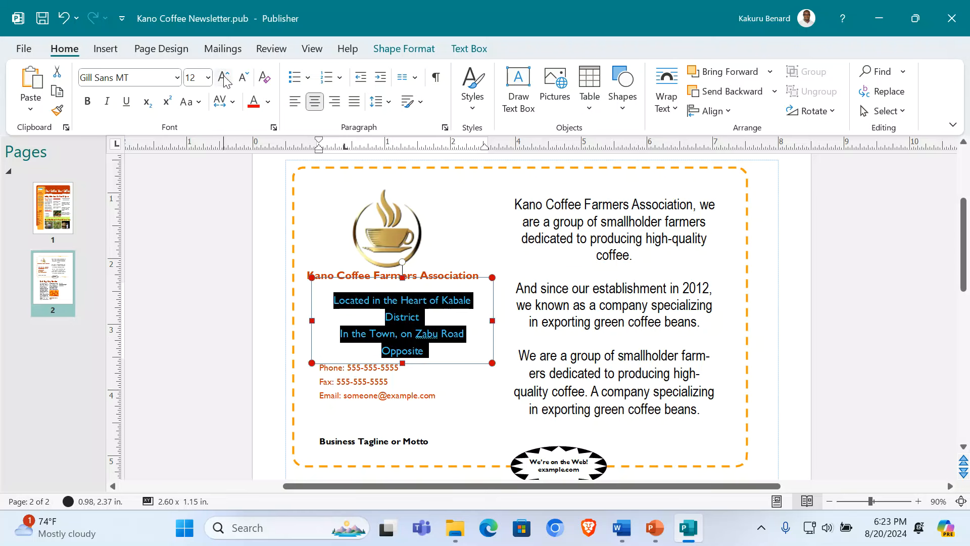
pyautogui.moveTo(496, 318); pyautogui.dragTo(510, 318)
pyautogui.moveTo(312, 321); pyautogui.dragTo(299, 321)
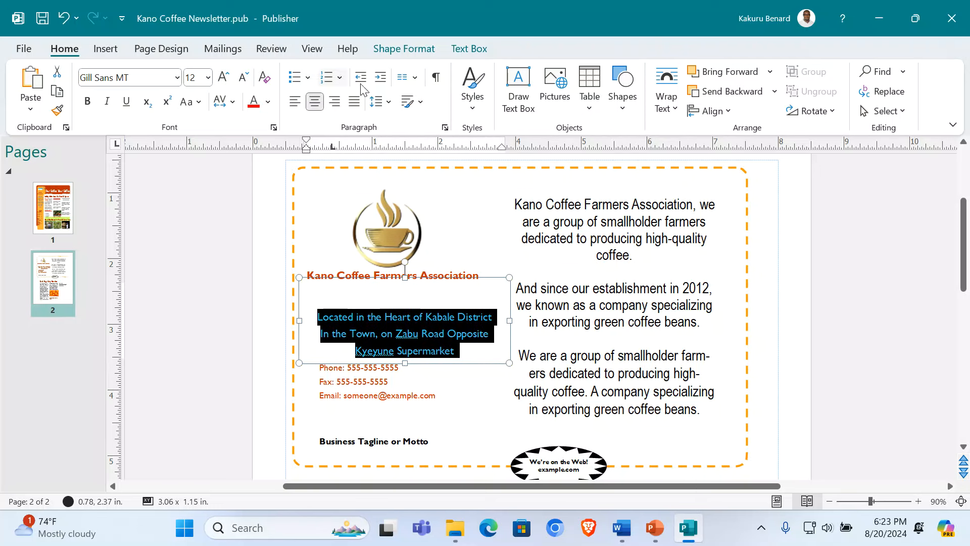
# Step: Center the address text vertically within its text box
pyautogui.click(415, 80)
pyautogui.click(429, 103)
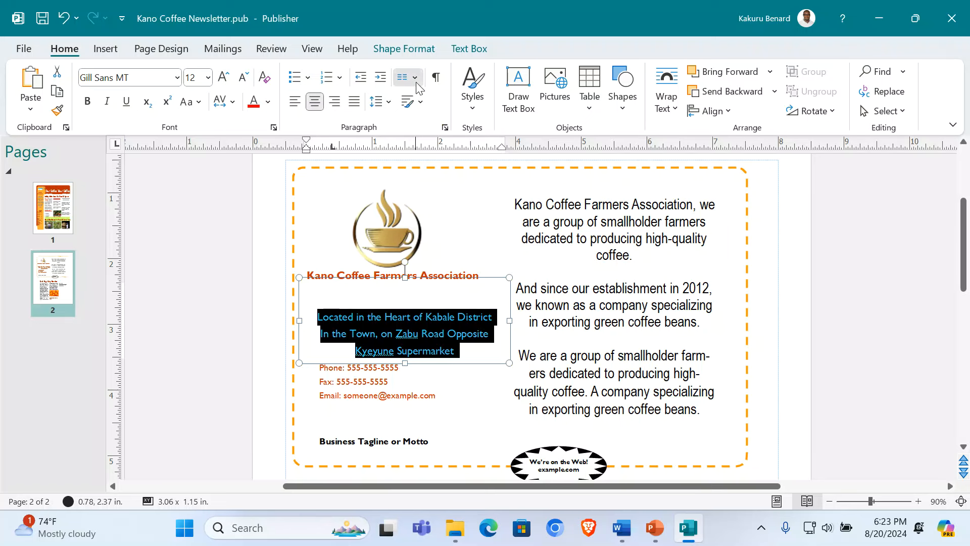
pyautogui.click(420, 102)
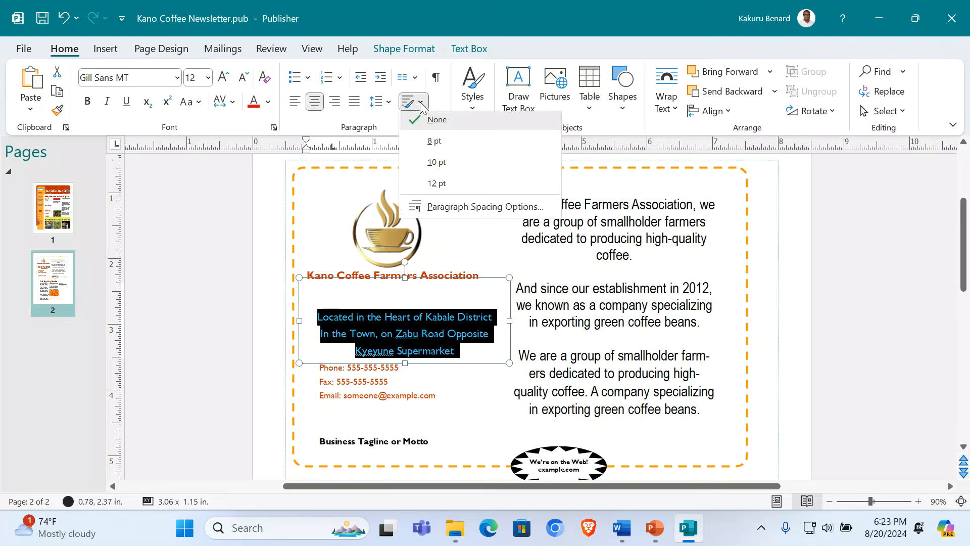
pyautogui.click(423, 105)
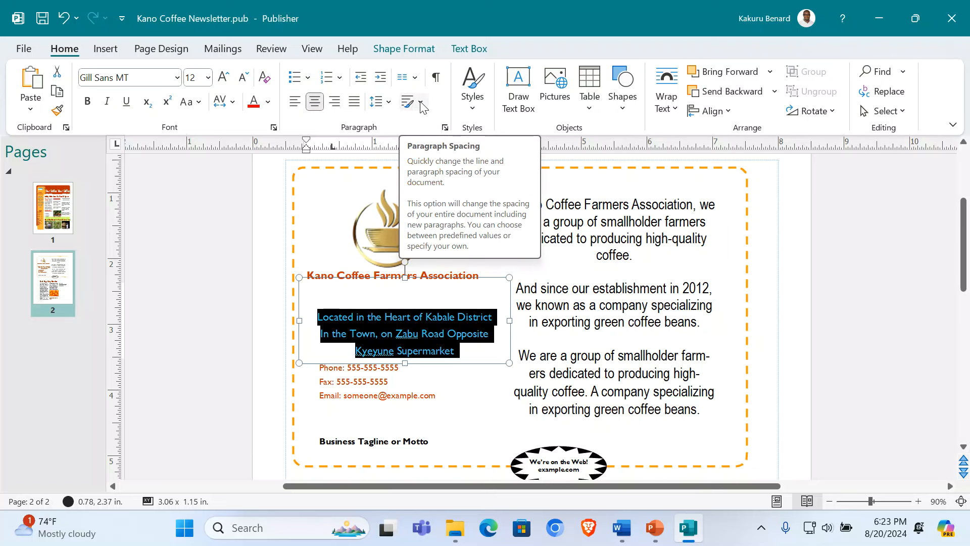
pyautogui.click(475, 49)
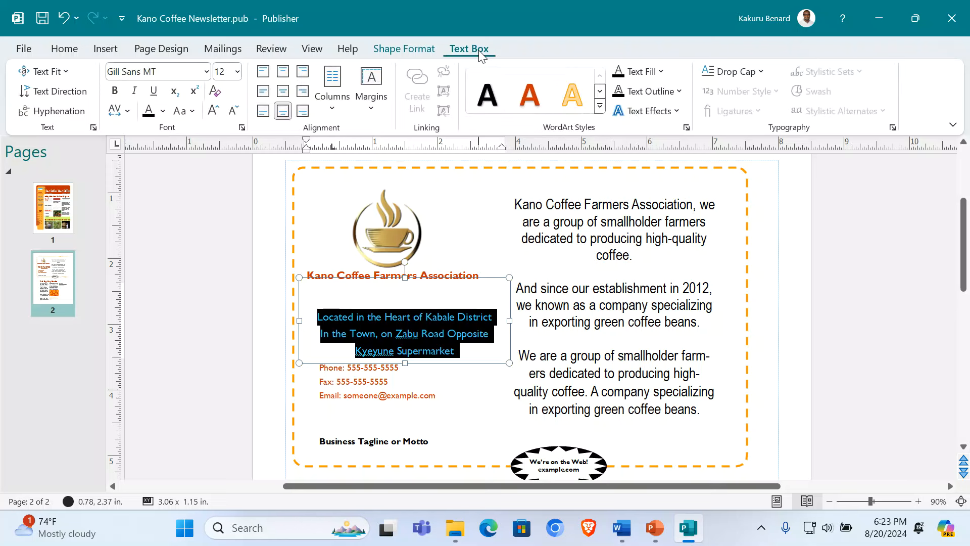
pyautogui.click(286, 74)
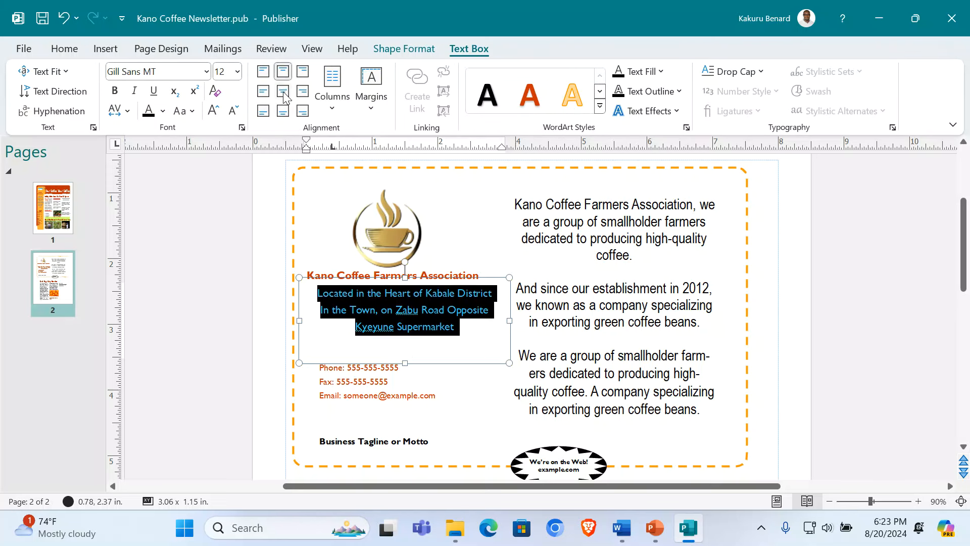
pyautogui.click(283, 91)
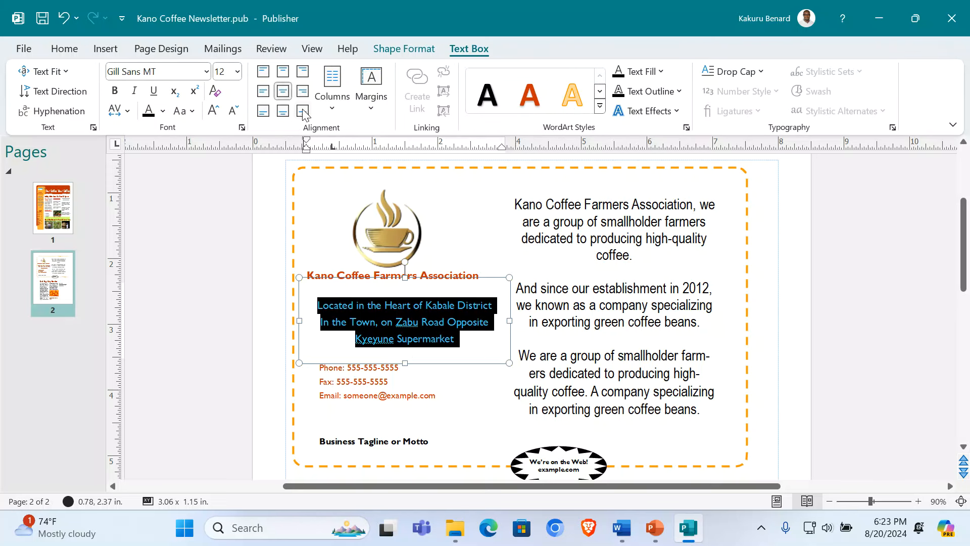
pyautogui.click(387, 346)
pyautogui.click(362, 382)
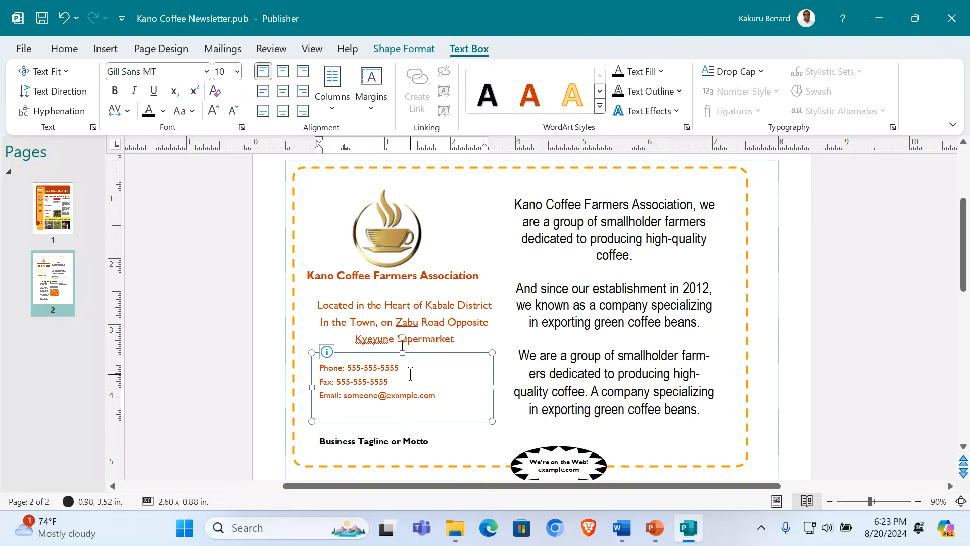
# Step: Enter the association's phone number and begin typing its e-mail address over the sample, undoing a slip
pyautogui.moveTo(349, 368); pyautogui.dragTo(400, 368)
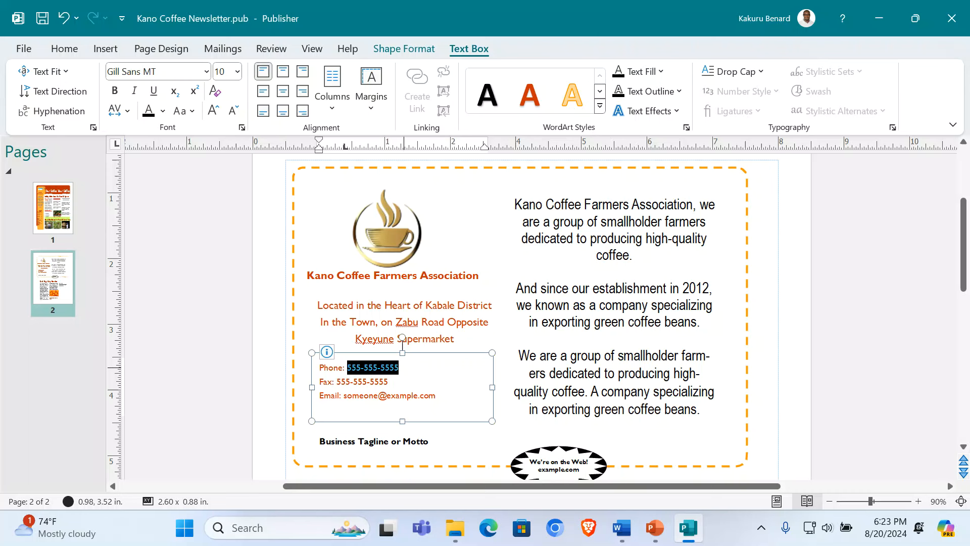
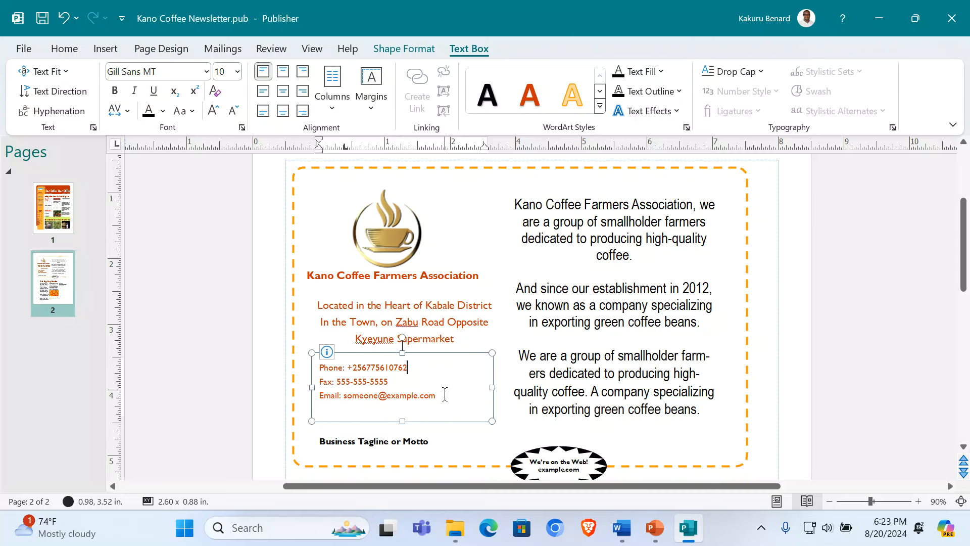
pyautogui.moveTo(437, 394); pyautogui.dragTo(345, 396)
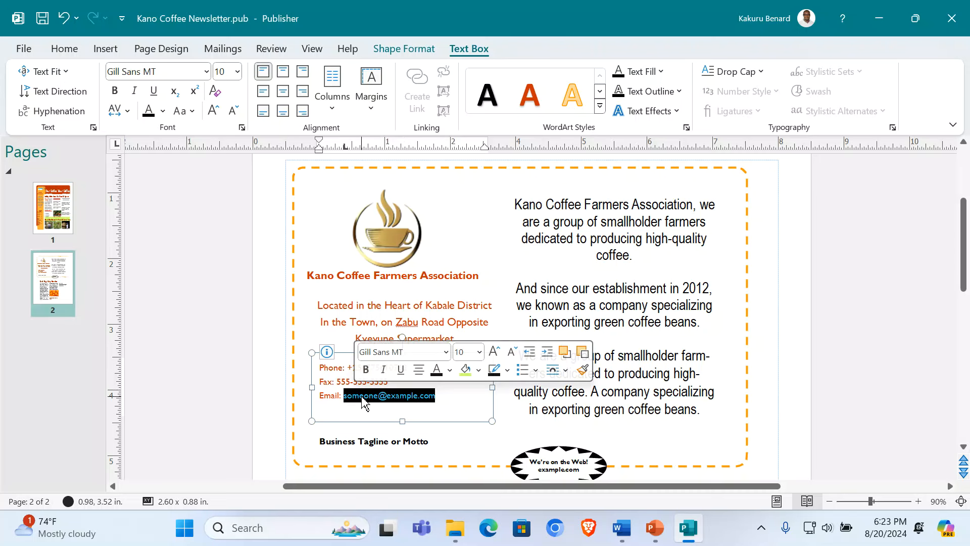
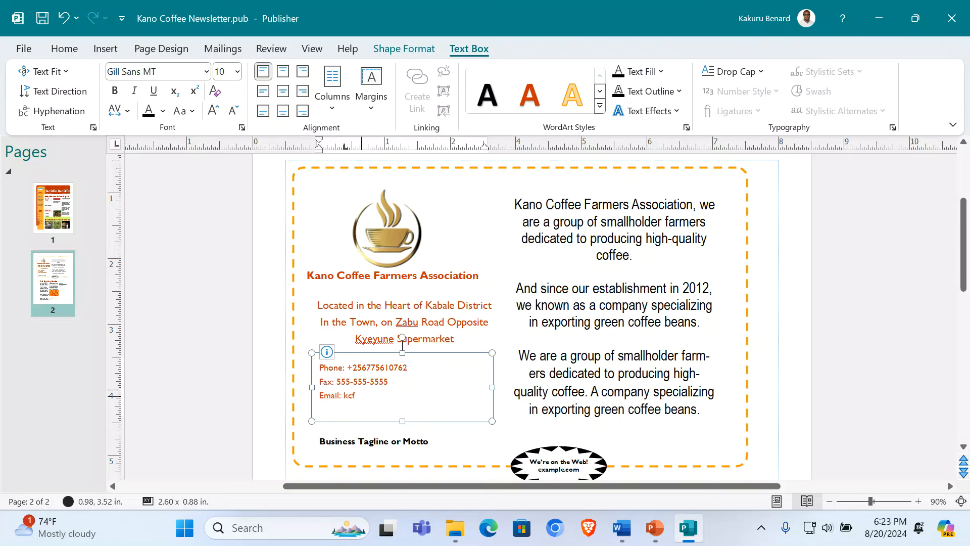
pyautogui.hotkey('ctrl', 'a')
pyautogui.write('c')
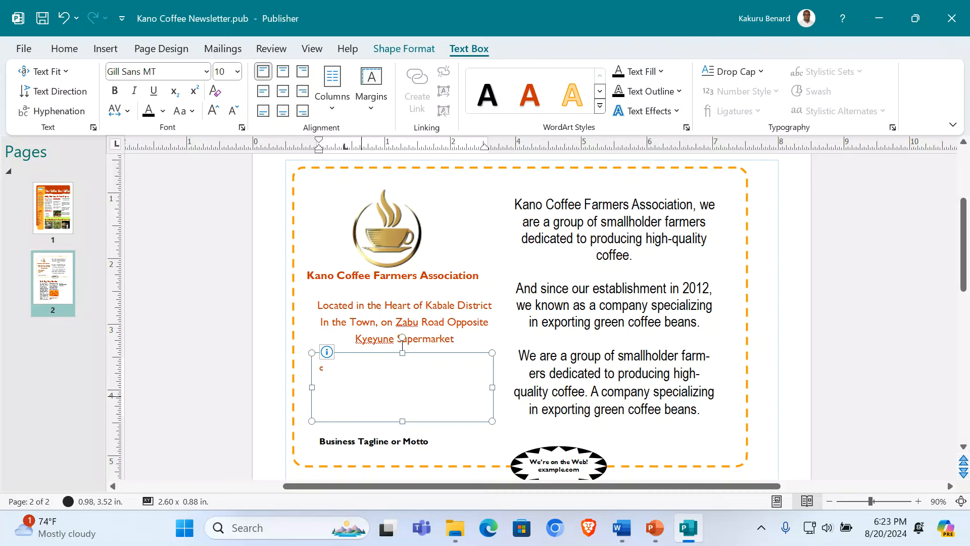
pyautogui.hotkey('ctrl', 'z')
pyautogui.click(389, 396)
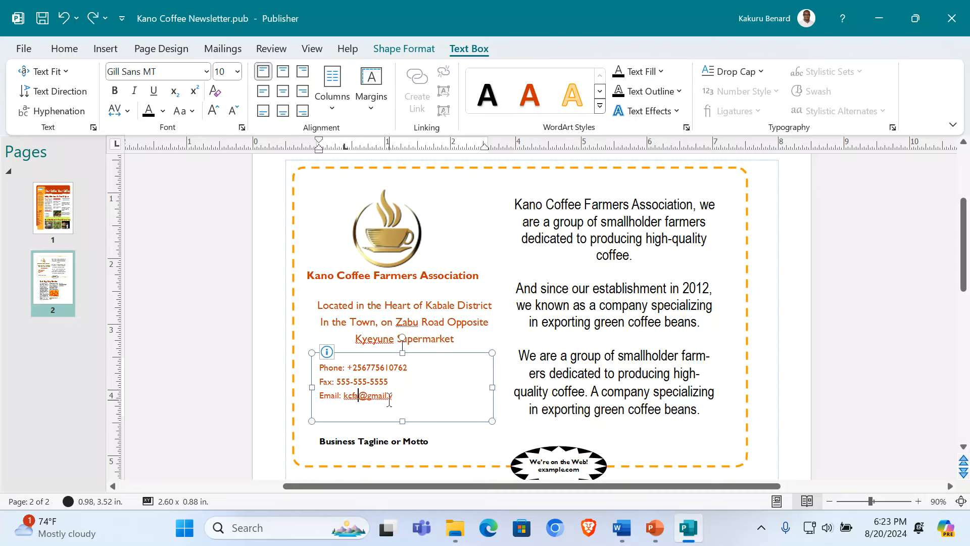
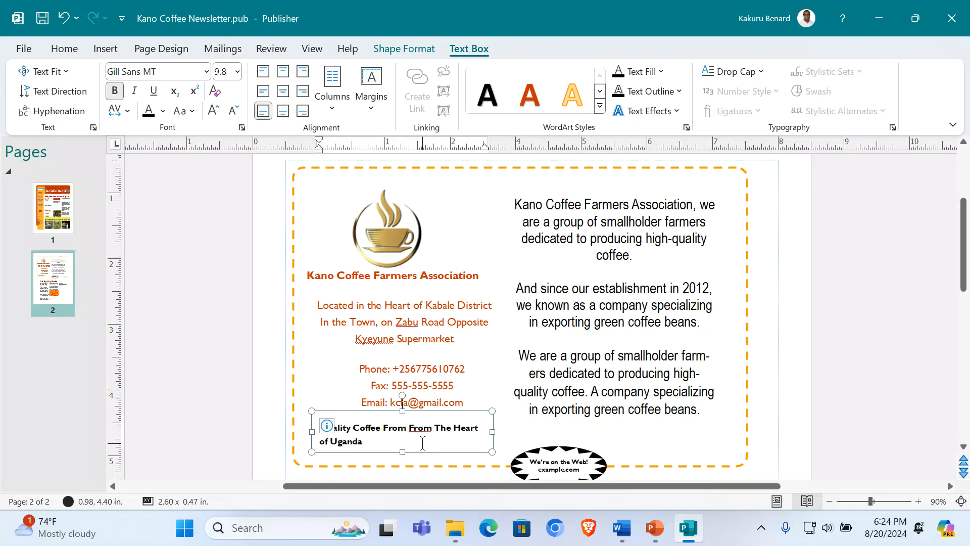
# Step: Widen the tagline box on both sides so the tagline fits on one line
pyautogui.moveTo(312, 431); pyautogui.dragTo(287, 431)
pyautogui.click(457, 433)
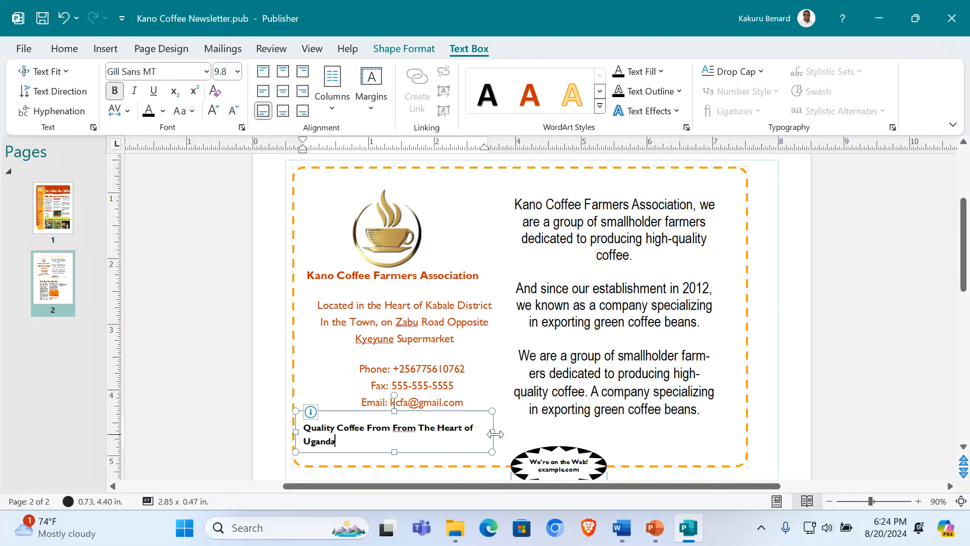
pyautogui.moveTo(494, 432); pyautogui.dragTo(515, 433)
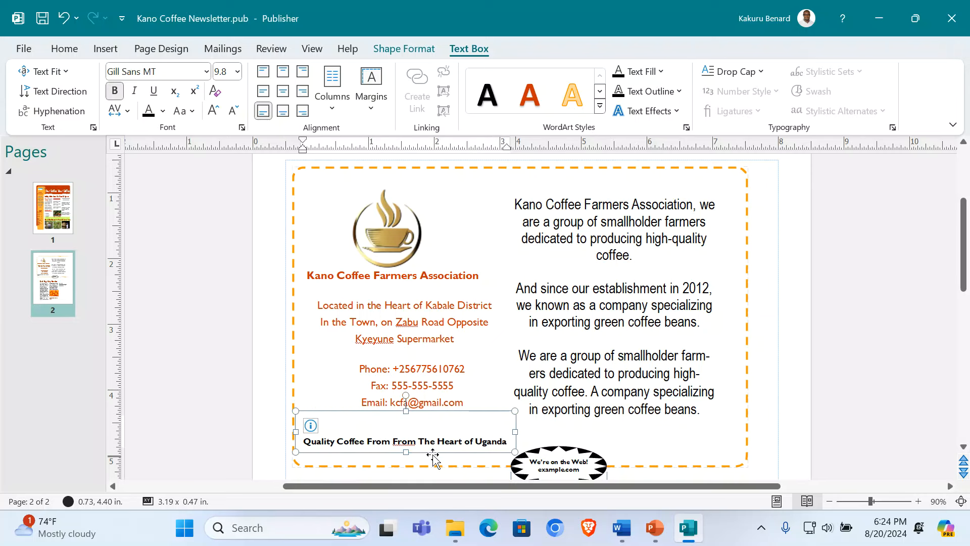
# Step: Format the tagline as centred, italic, non-bold 12 pt Arial Narrow
pyautogui.tripleClick(422, 437)
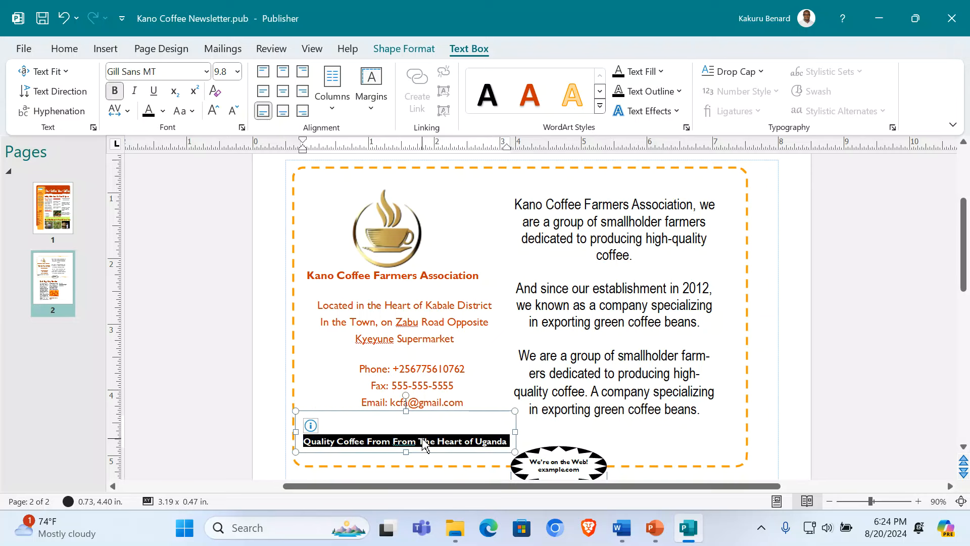
pyautogui.click(63, 49)
pyautogui.click(177, 78)
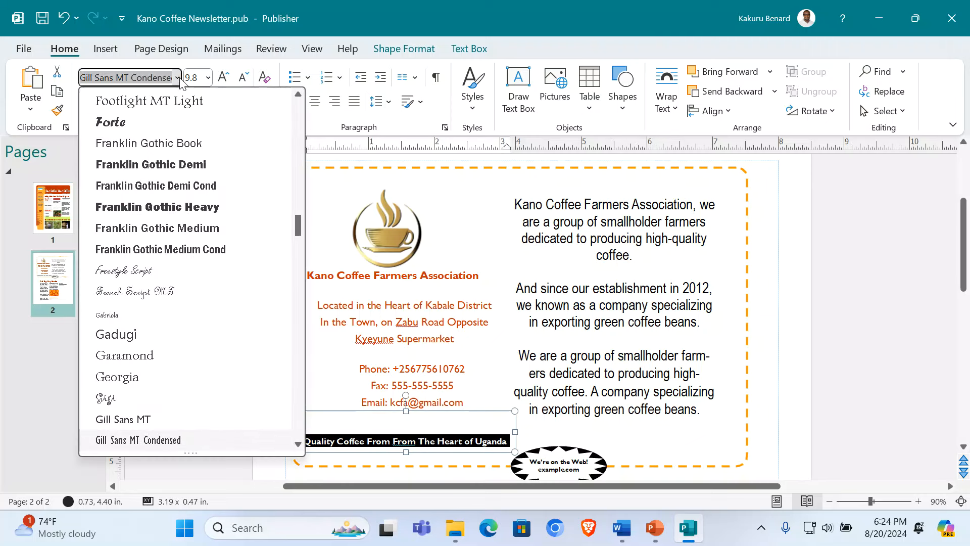
pyautogui.write('Arial Narrow')
pyautogui.click(151, 120)
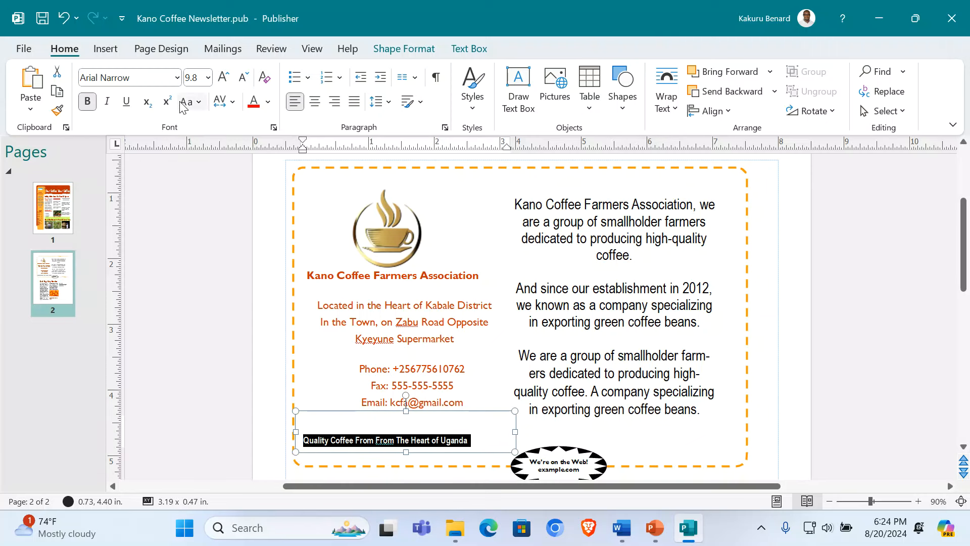
pyautogui.click(107, 103)
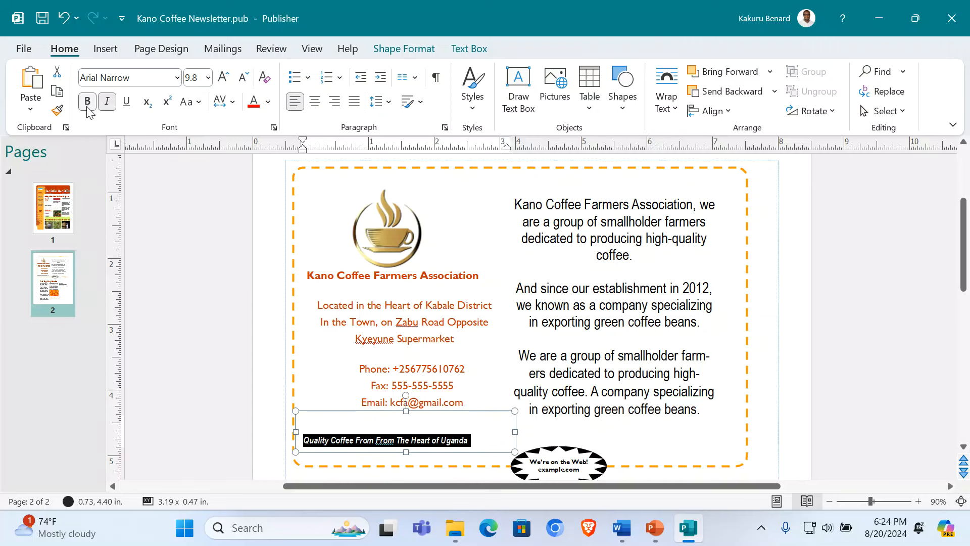
pyautogui.click(87, 104)
pyautogui.click(224, 77)
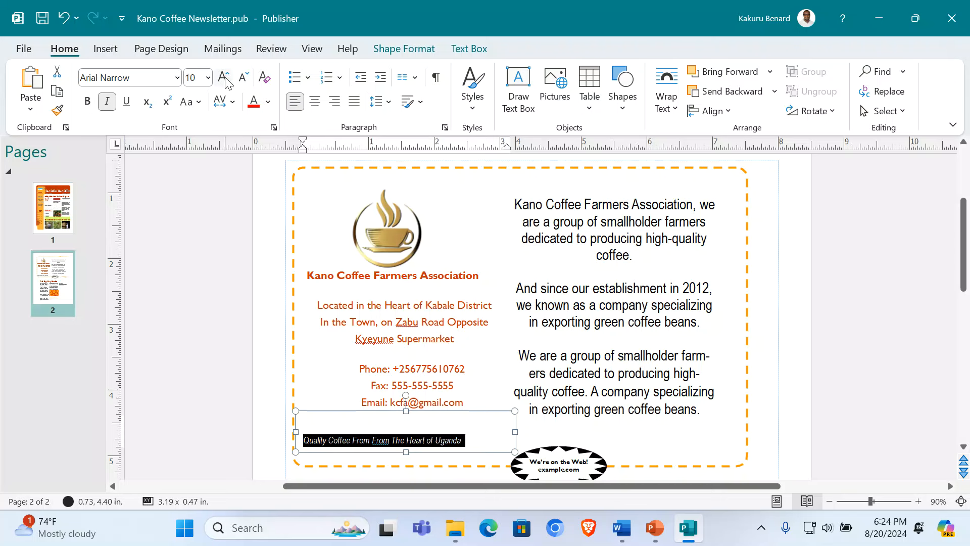
pyautogui.click(224, 77)
pyautogui.click(223, 77)
pyautogui.click(314, 102)
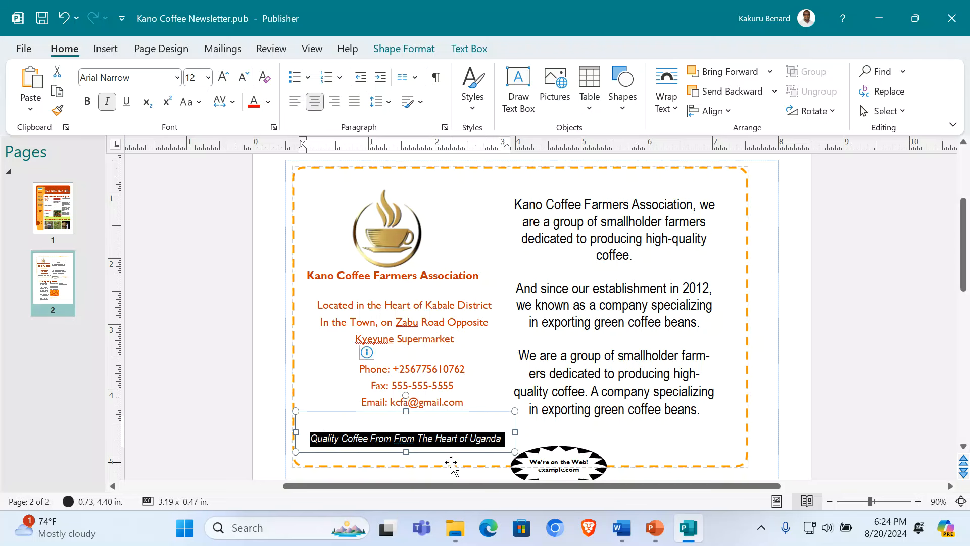
pyautogui.click(434, 438)
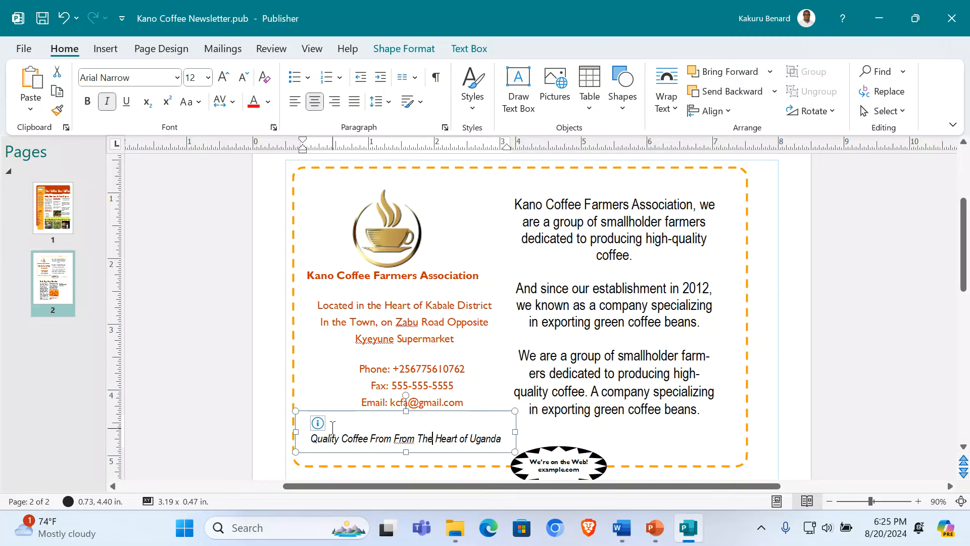
pyautogui.tripleClick(352, 433)
pyautogui.click(259, 406)
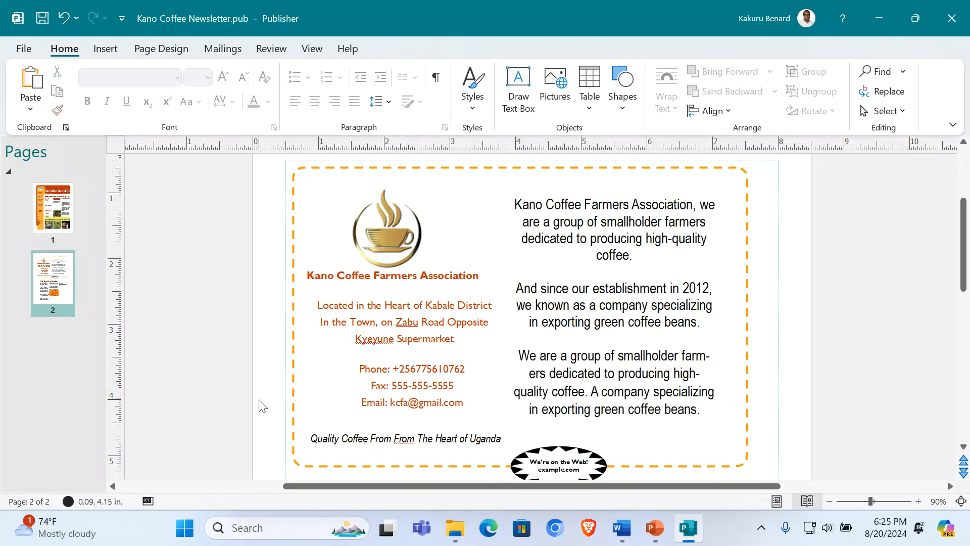
pyautogui.scroll(-3, 611, 429)
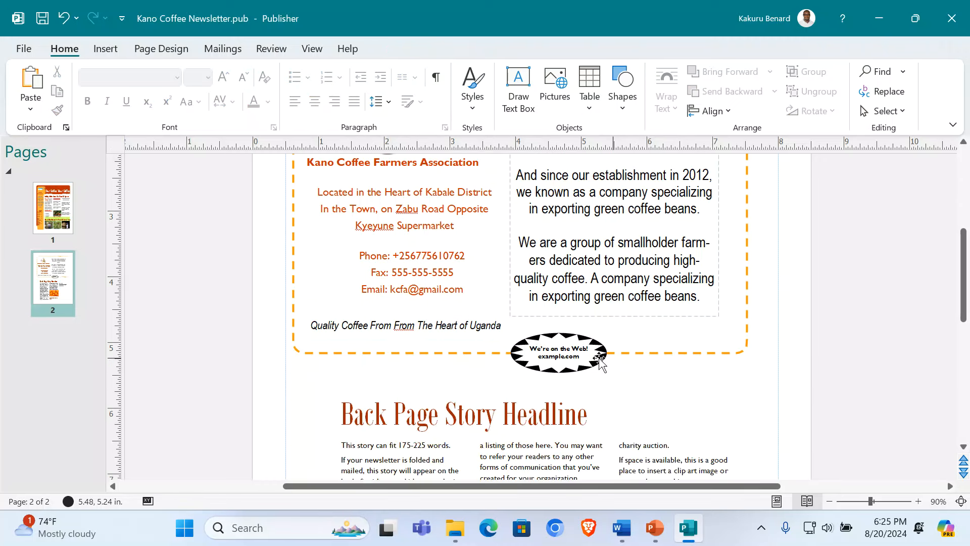
pyautogui.click(558, 352)
pyautogui.tripleClick(558, 353)
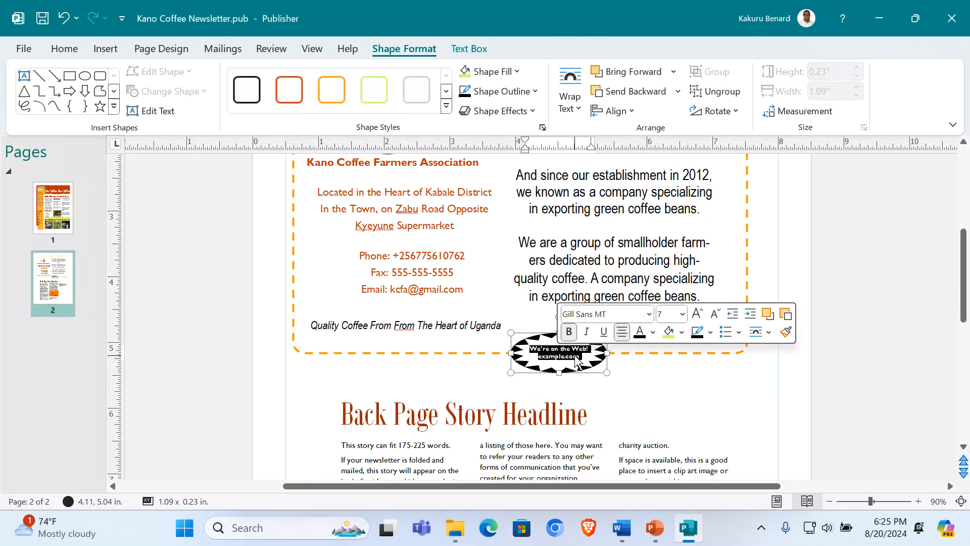
pyautogui.write('www')
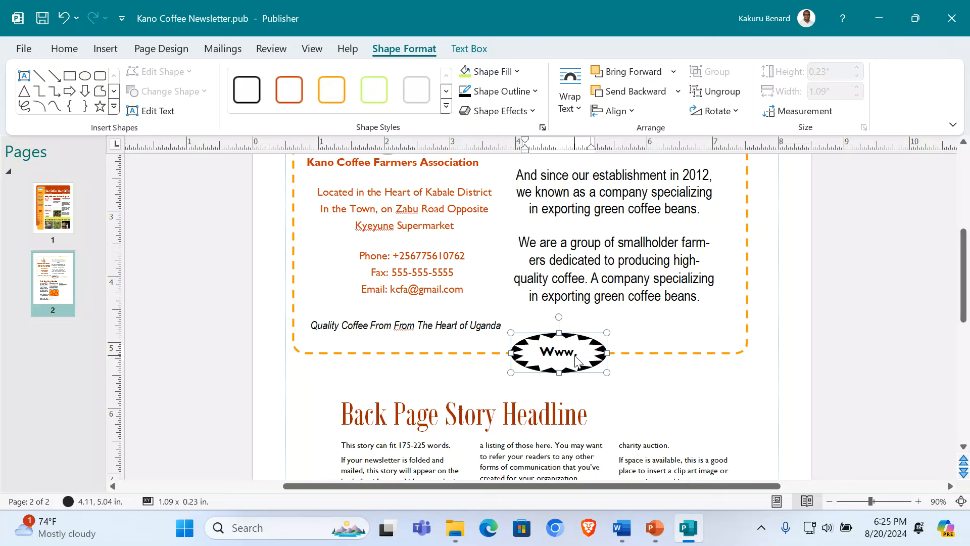
pyautogui.hotkey('ctrl', 'z')
pyautogui.write('kcfa.com')
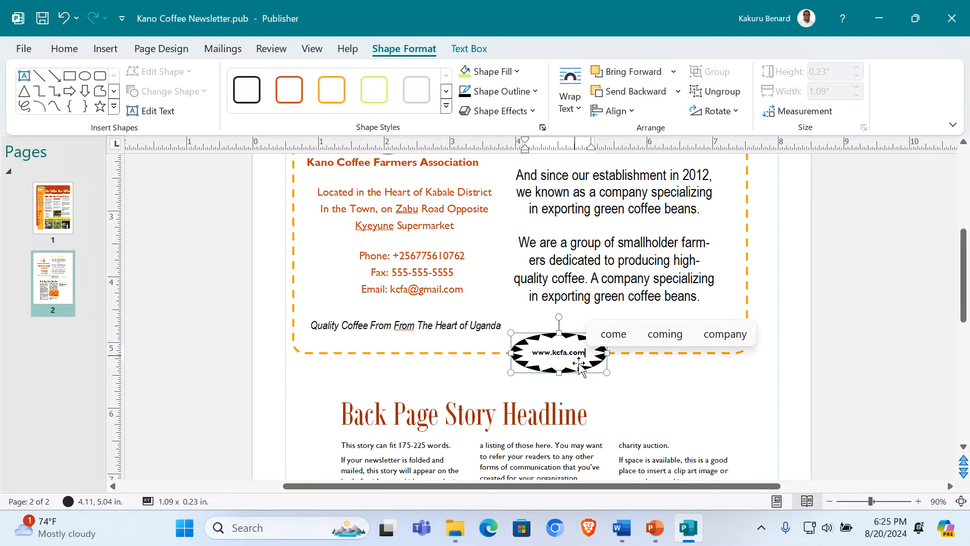
# Step: Set the web address in 14 pt Arial Narrow and enlarge the starburst to fit it
pyautogui.tripleClick(563, 352)
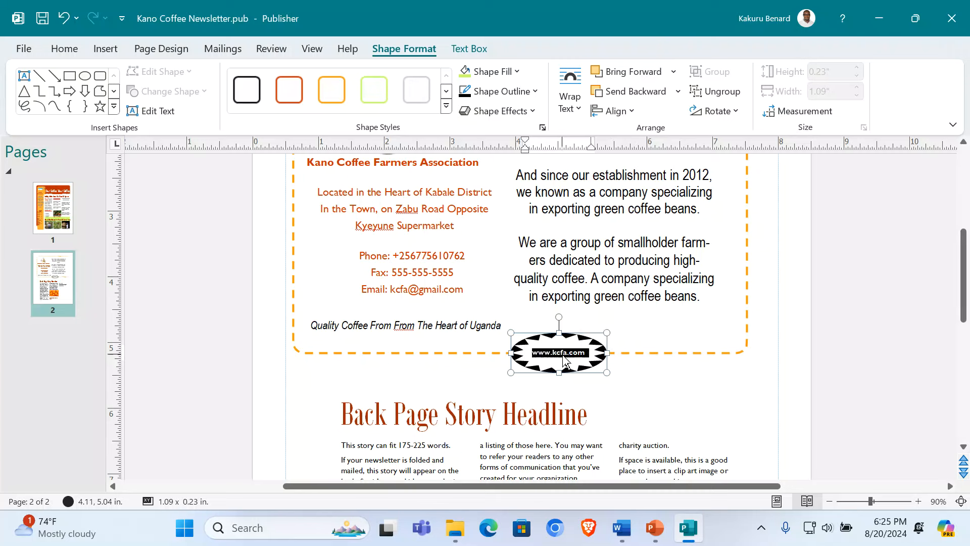
pyautogui.click(65, 48)
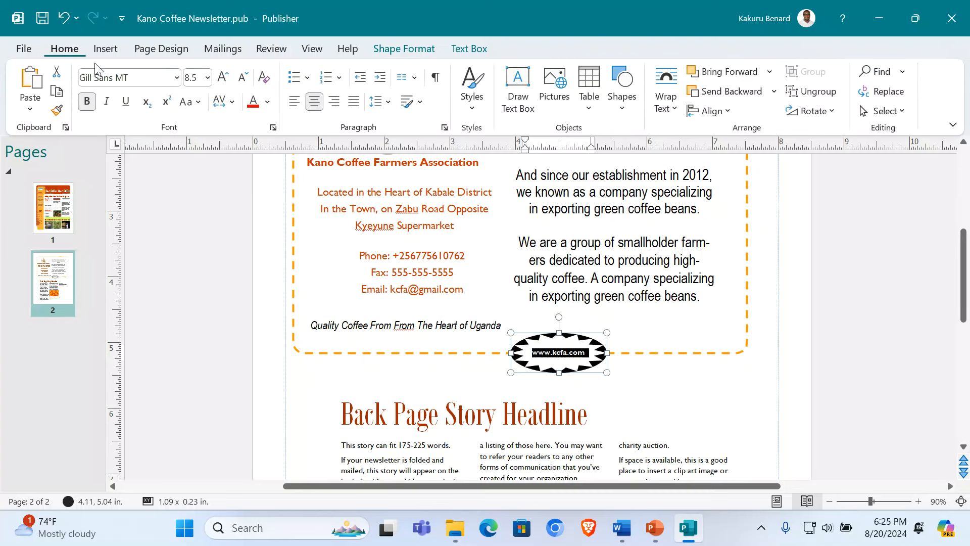
pyautogui.click(177, 78)
pyautogui.press('Home')
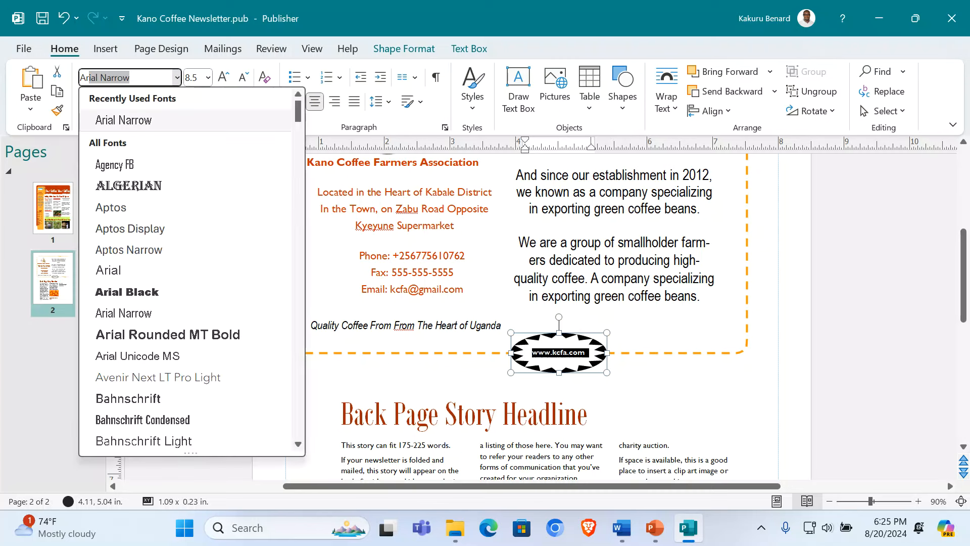
pyautogui.press('Return')
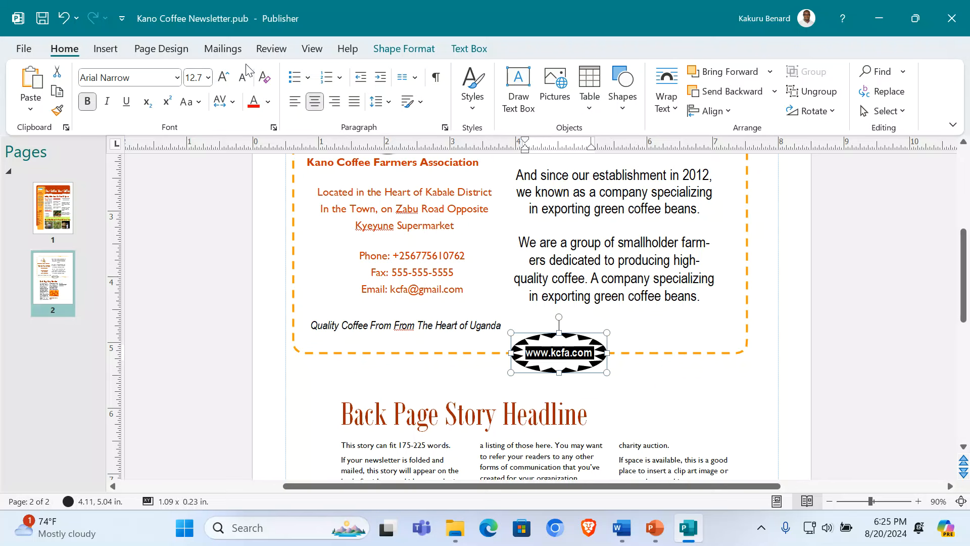
pyautogui.click(226, 80)
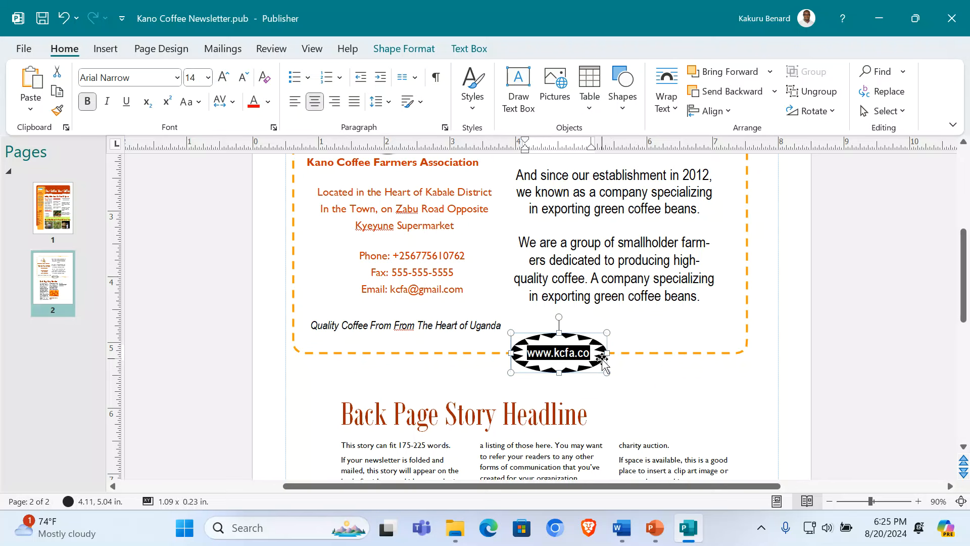
pyautogui.moveTo(608, 371); pyautogui.dragTo(631, 382)
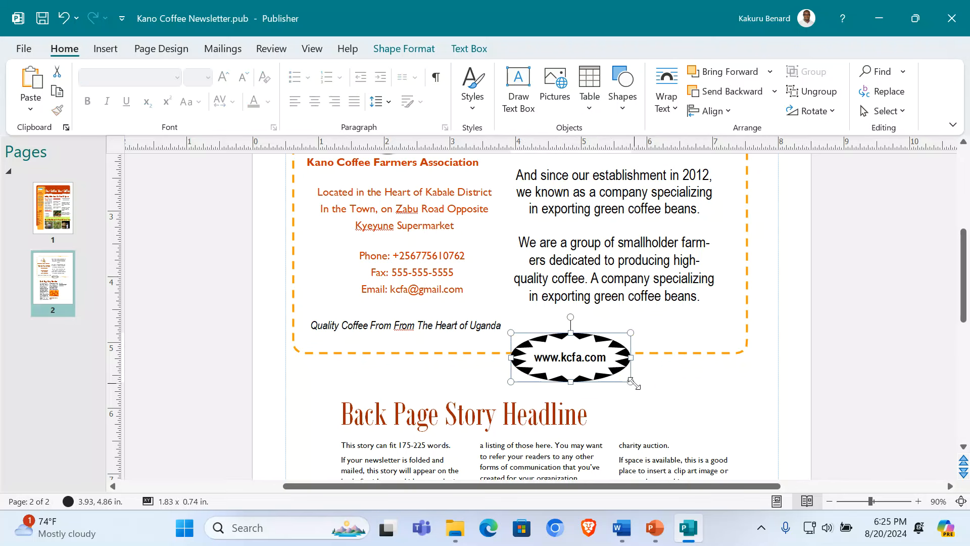
pyautogui.moveTo(555, 336); pyautogui.dragTo(545, 331)
pyautogui.click(770, 367)
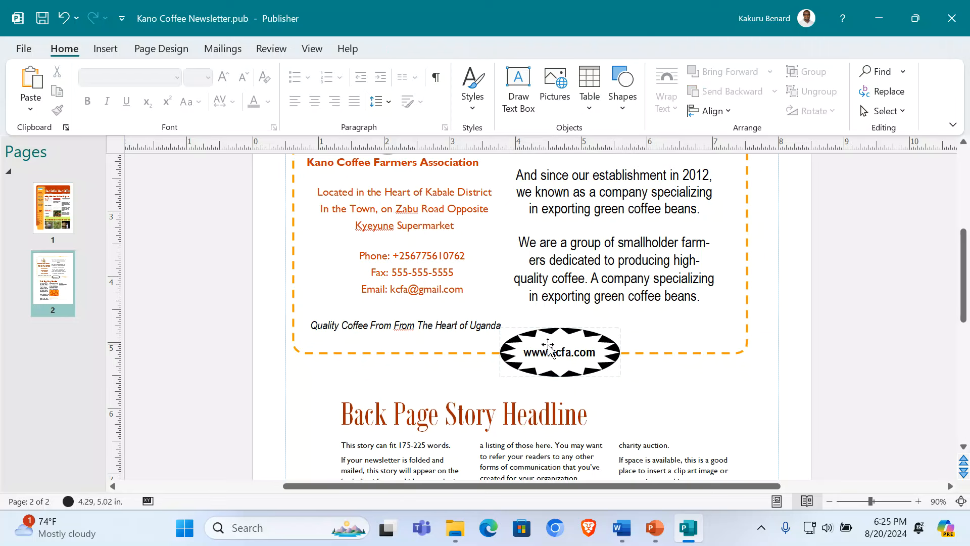
pyautogui.click(552, 348)
pyautogui.tripleClick(552, 349)
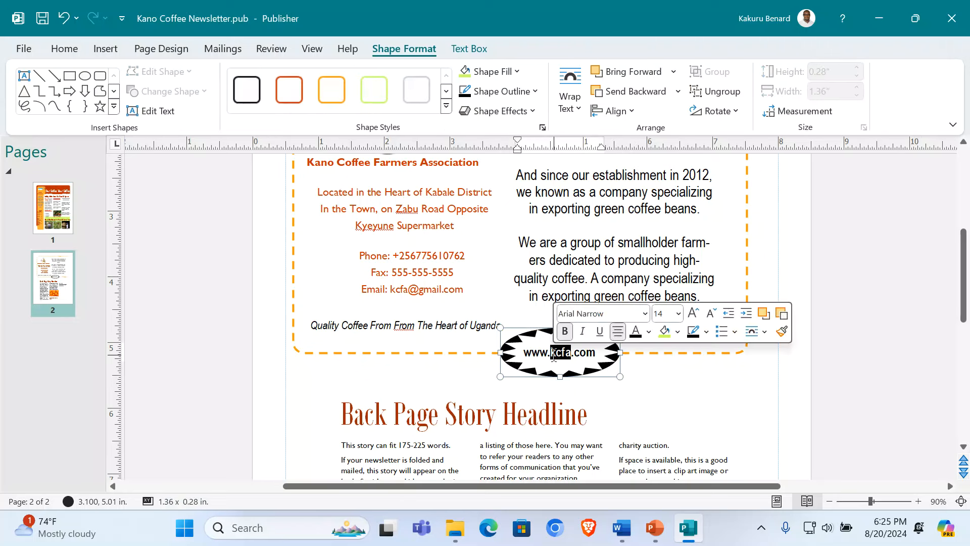
pyautogui.click(74, 55)
pyautogui.click(268, 101)
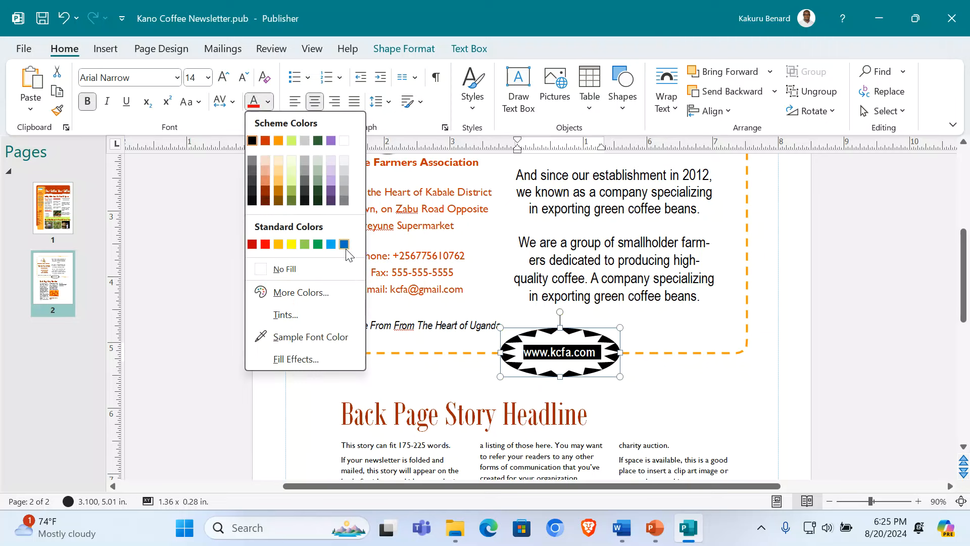
pyautogui.click(344, 246)
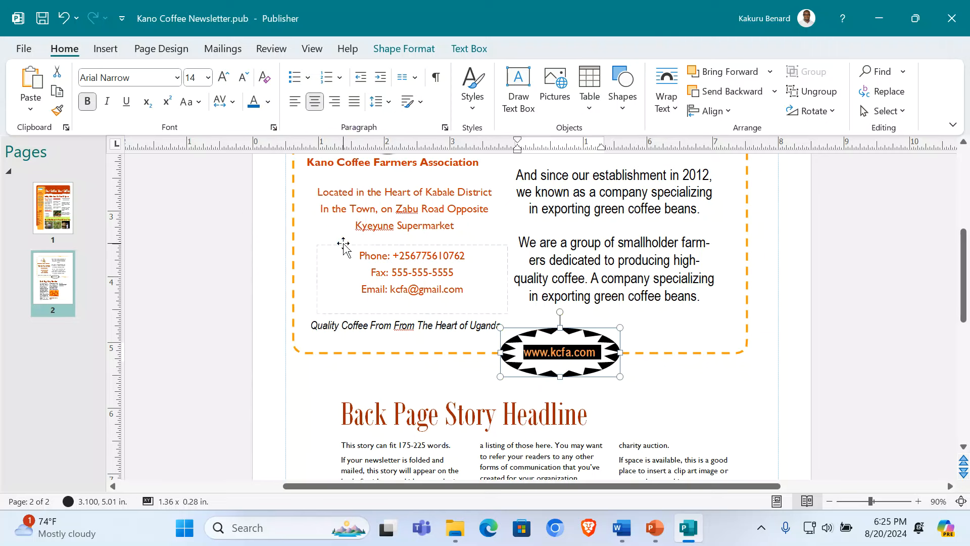
pyautogui.click(126, 101)
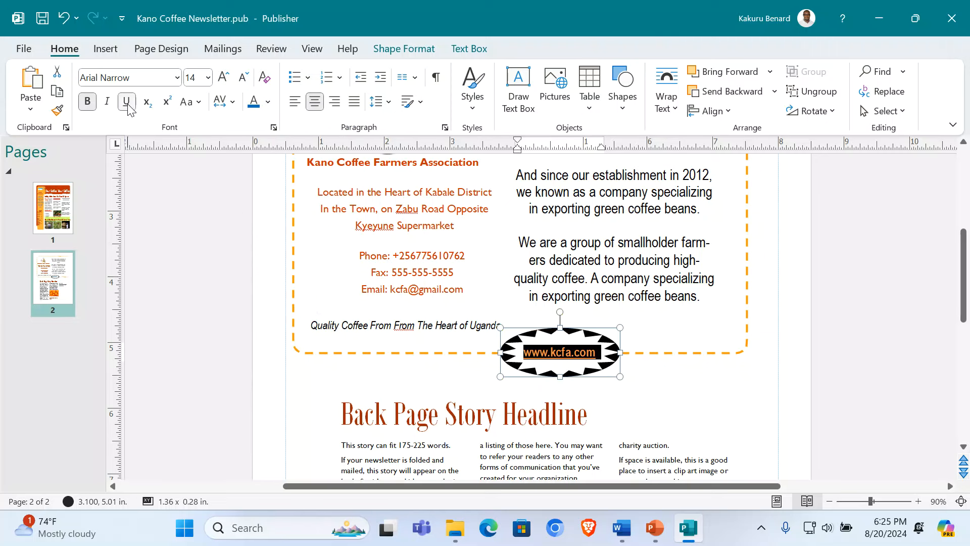
pyautogui.click(419, 289)
pyautogui.moveTo(392, 291); pyautogui.dragTo(463, 293)
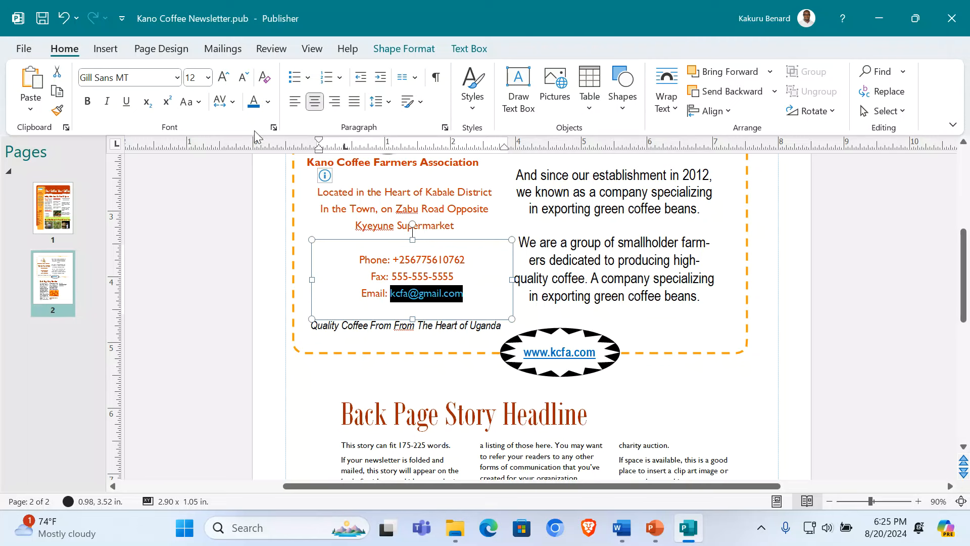
pyautogui.click(221, 284)
pyautogui.scroll(-2, 379, 354)
# Step: Retype the Back Page Story Headline as 'Market Trends and Benefits of KCFA' and centre it
pyautogui.scroll(-1, 434, 357)
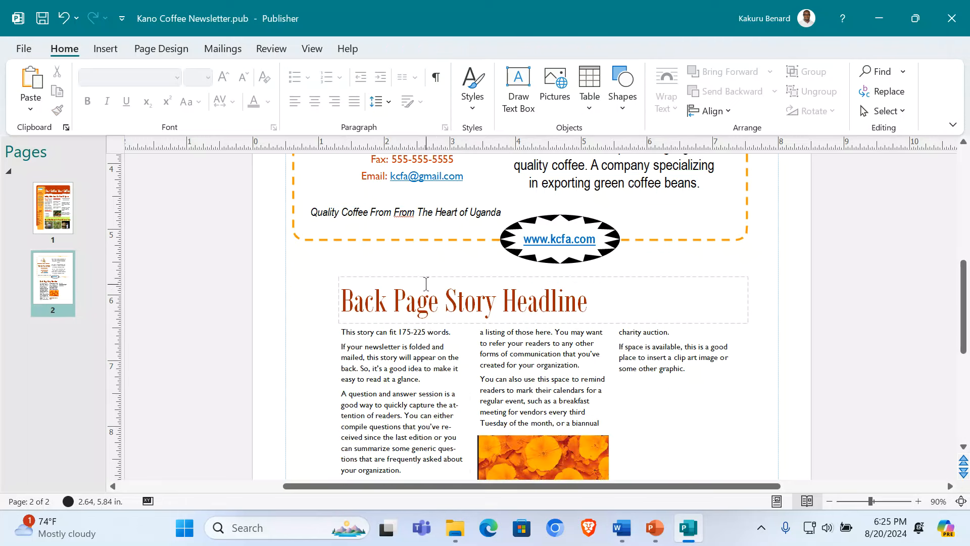
pyautogui.tripleClick(427, 319)
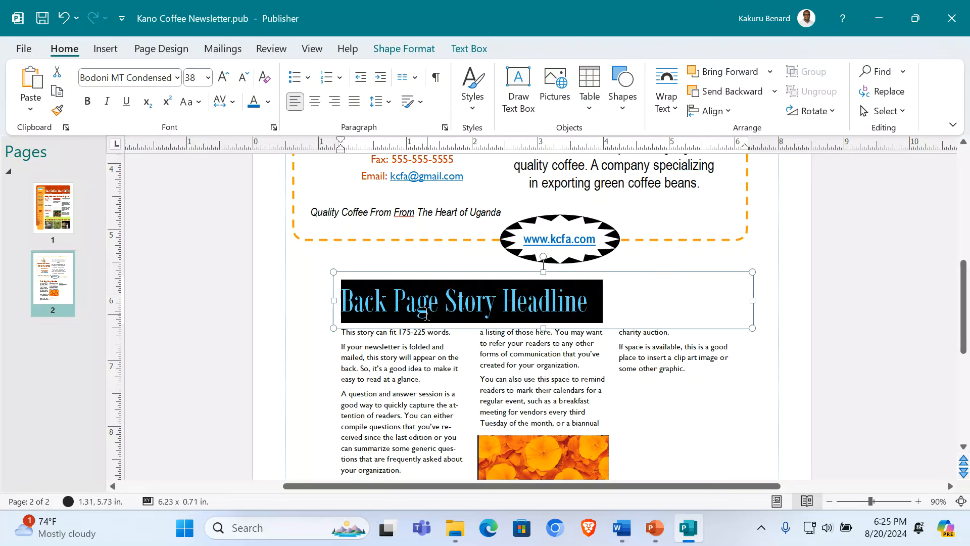
pyautogui.write('Market Tre')
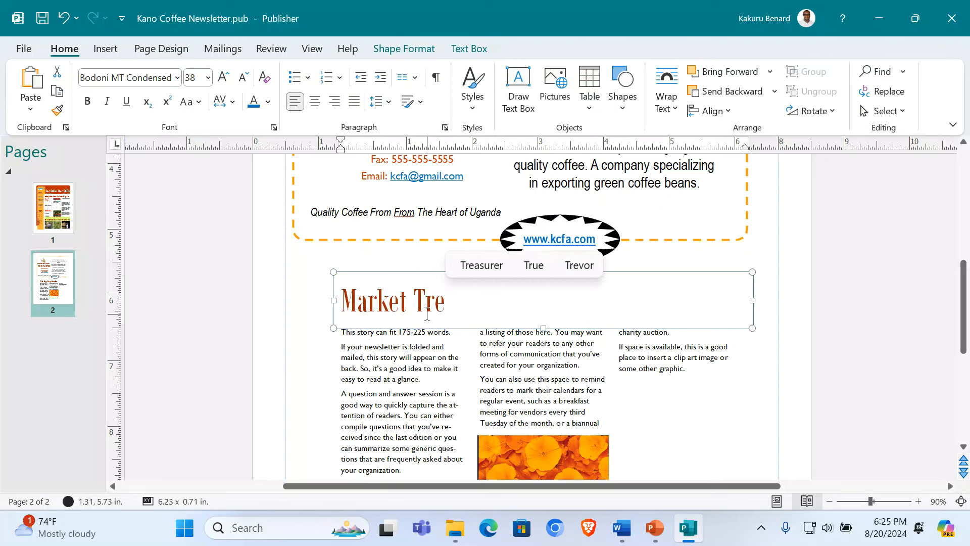
pyautogui.write('nds ')
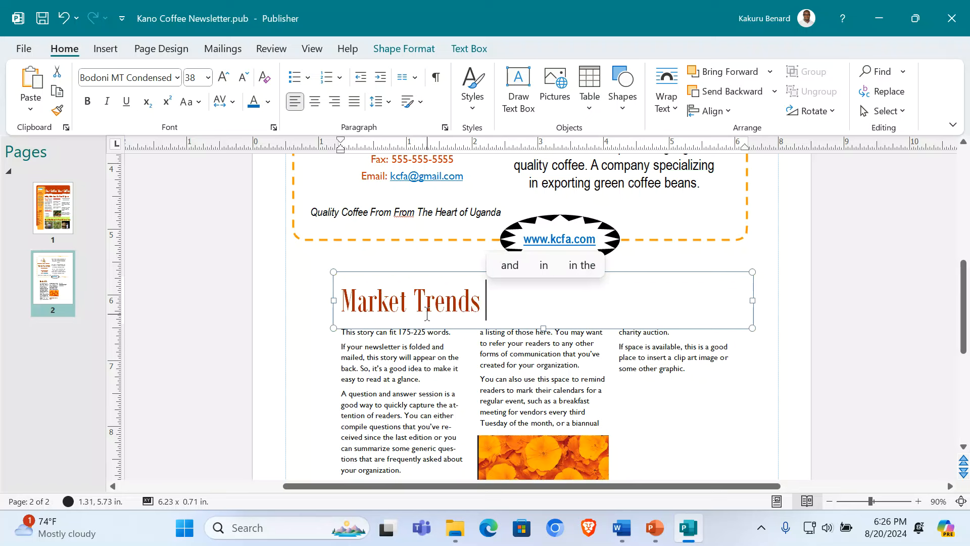
pyautogui.write('ad')
pyautogui.press('BackSpace')
pyautogui.write('nd Benefits')
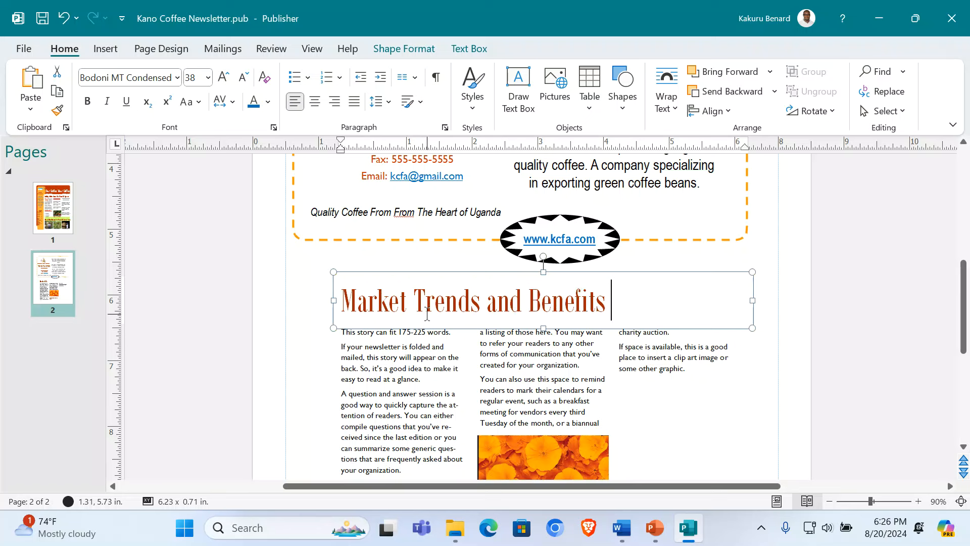
pyautogui.write(' of KF')
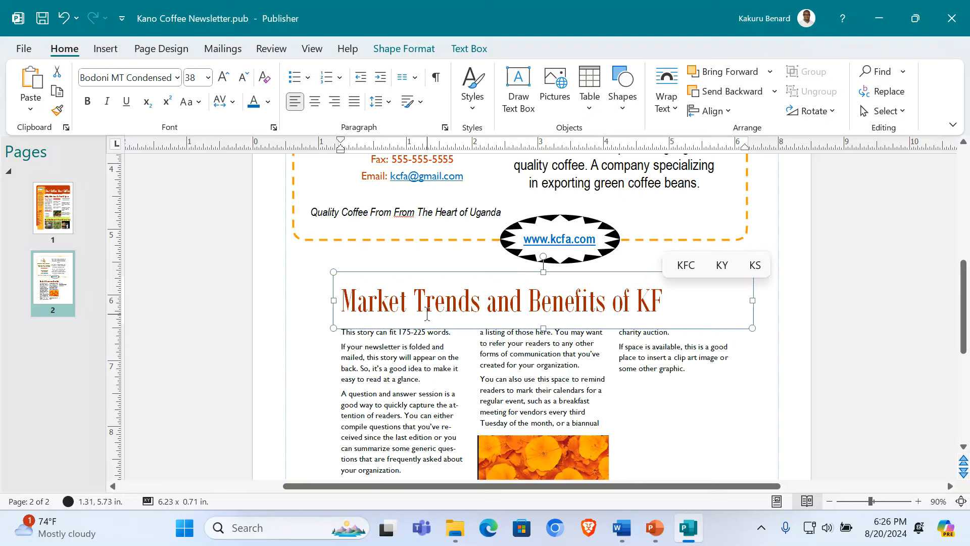
pyautogui.press('BackSpace')
pyautogui.write('CFA')
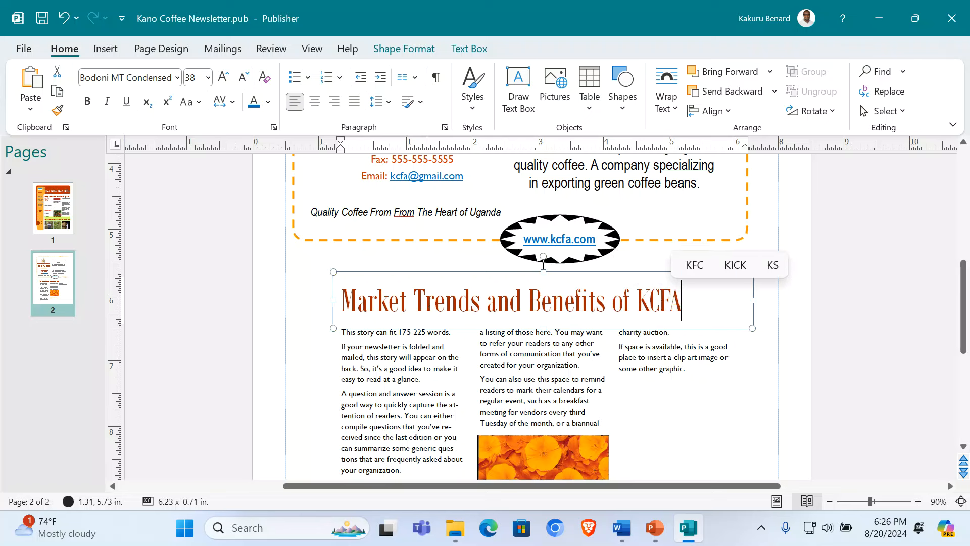
pyautogui.hotkey('ctrl', 'e')
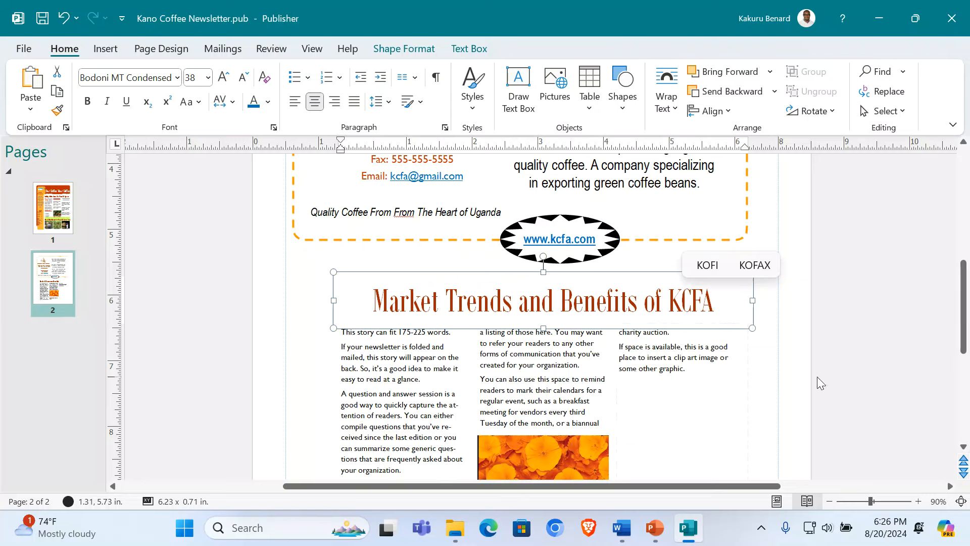
pyautogui.click(884, 371)
pyautogui.scroll(-2, 884, 371)
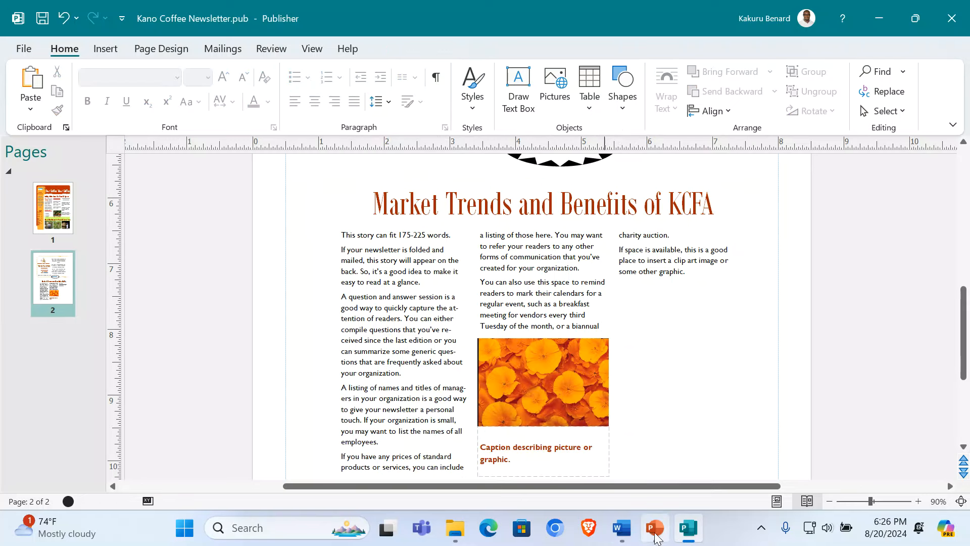
# Step: Select the coffee market trend lines in the Word draft, then return to Publisher
pyautogui.click(622, 527)
pyautogui.scroll(-1, 303, 316)
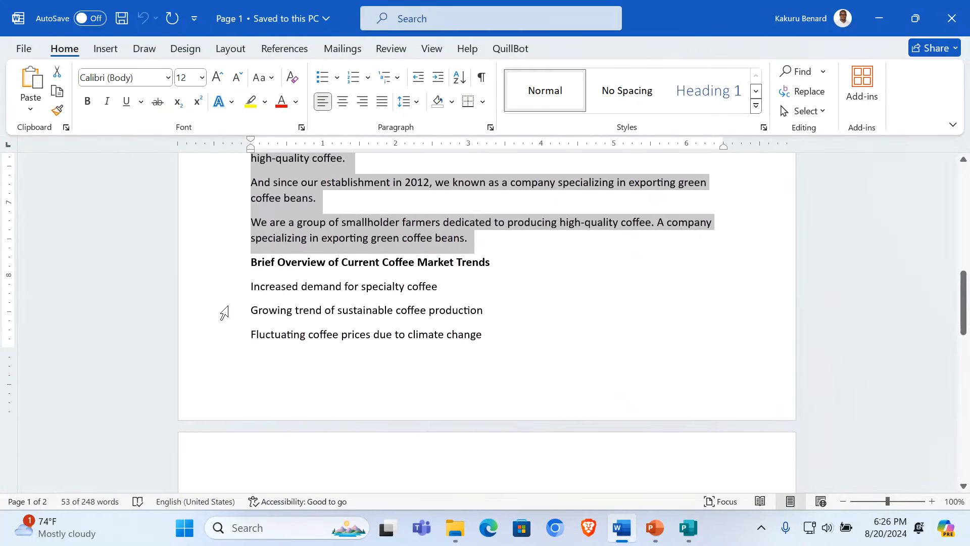
pyautogui.moveTo(226, 300); pyautogui.dragTo(295, 372)
pyautogui.click(688, 527)
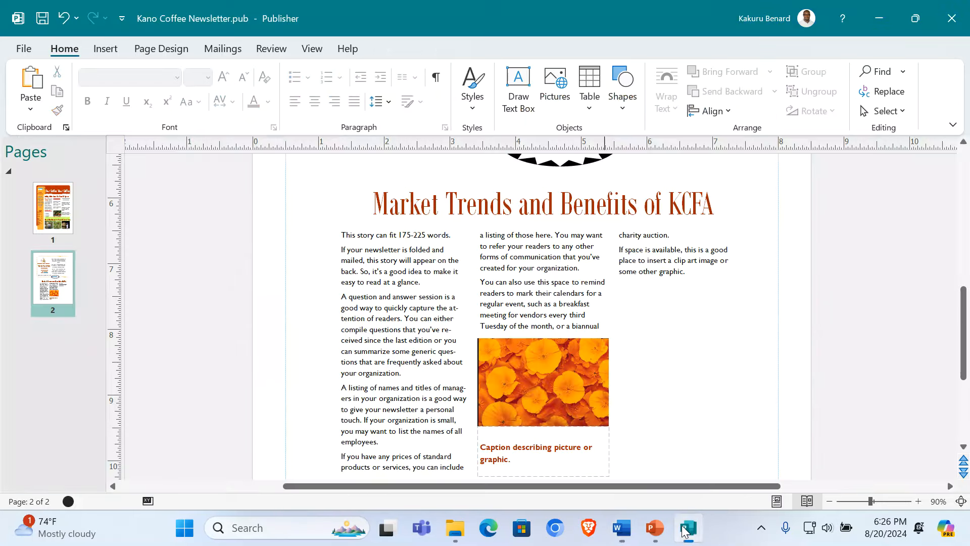
# Step: Replace the placeholder story with the pasted coffee market trends text
pyautogui.click(360, 271)
pyautogui.hotkey('ctrl', 'a')
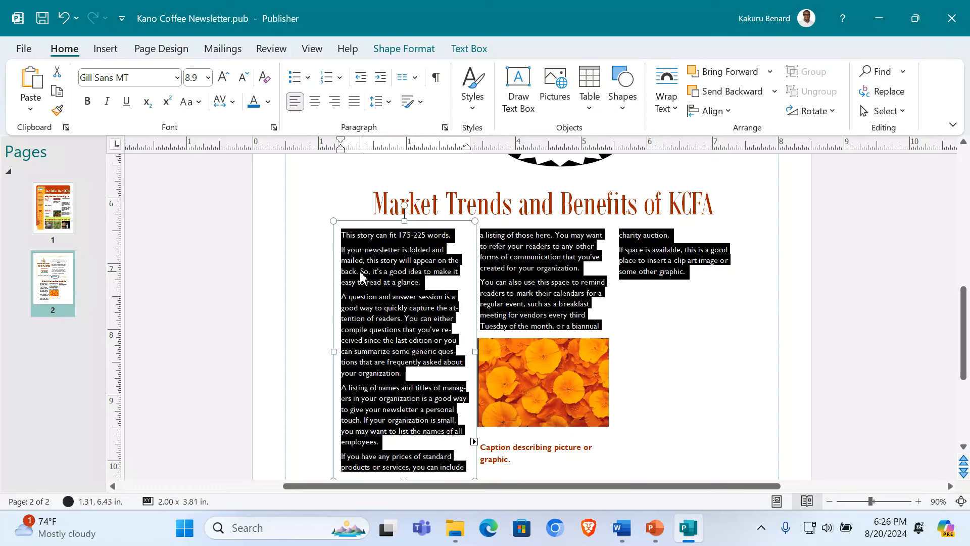
pyautogui.write('Increased demand for specialty coffee Growing trend of sustainable coffee production Fluctuating coffee prices due to climate change Insights into Future Market Directions: Expected increase in demand for Arabica coffee Growing importance of digital marketing in the coffee industry Potential for coffee production to shift to newer regions')
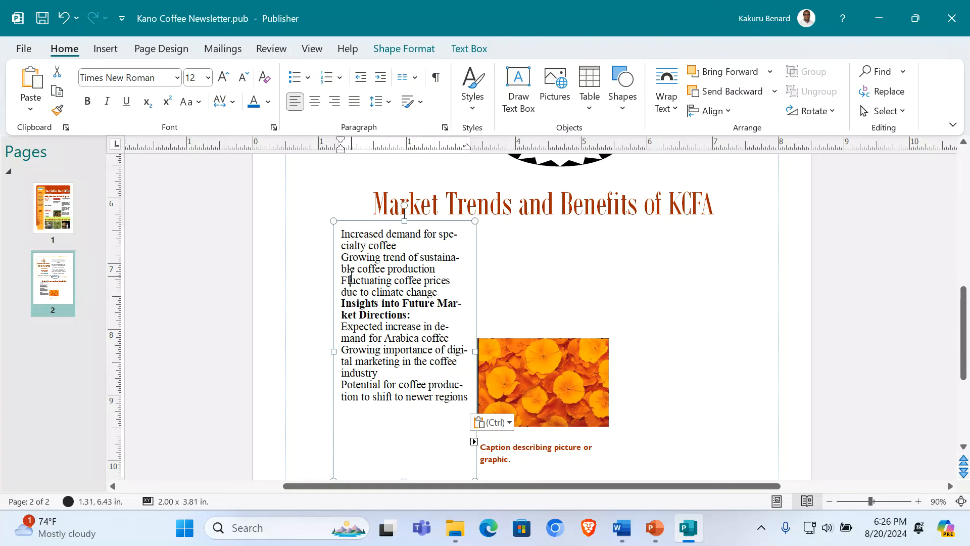
# Step: Set the pasted trends text in Arial Narrow at 16 pt
pyautogui.hotkey('ctrl', 'a')
pyautogui.click(105, 48)
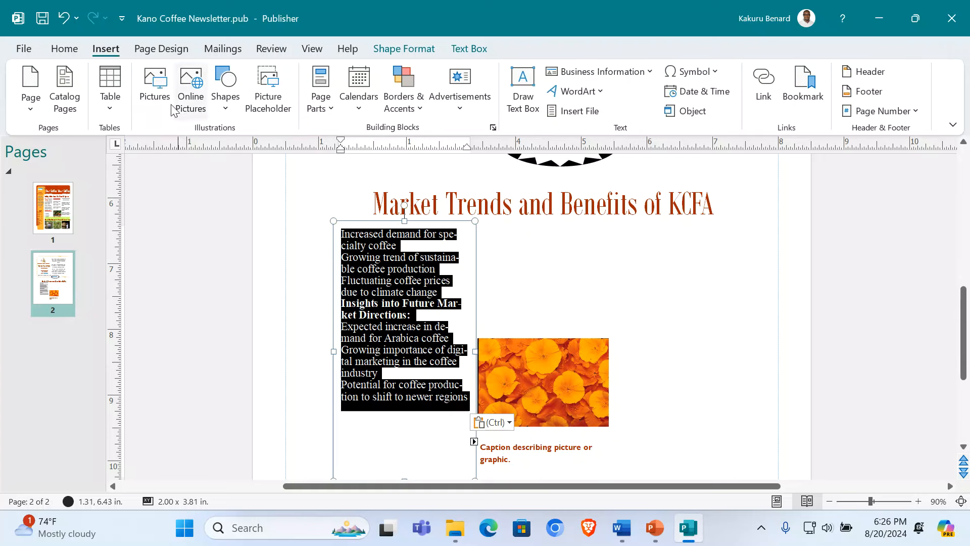
pyautogui.click(64, 49)
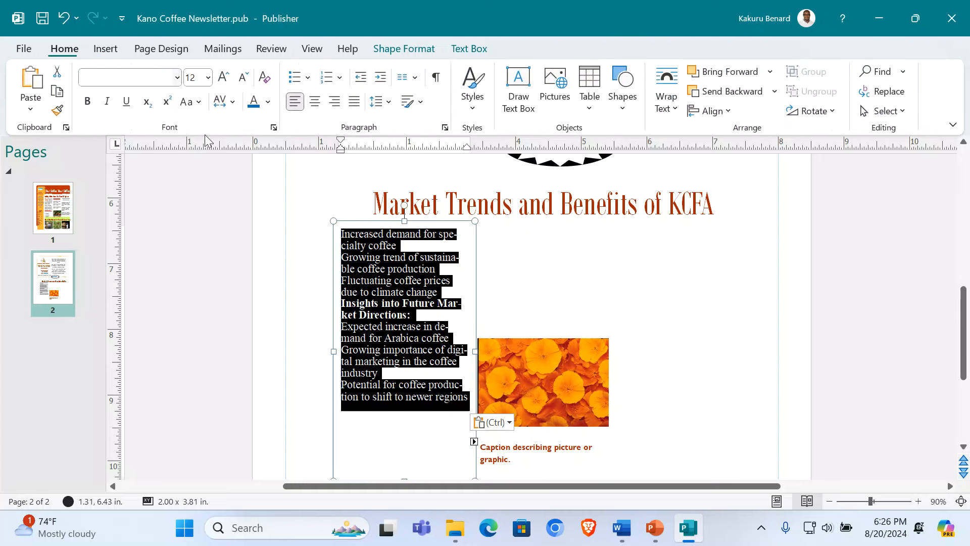
pyautogui.click(176, 78)
pyautogui.write('Arial Narrow')
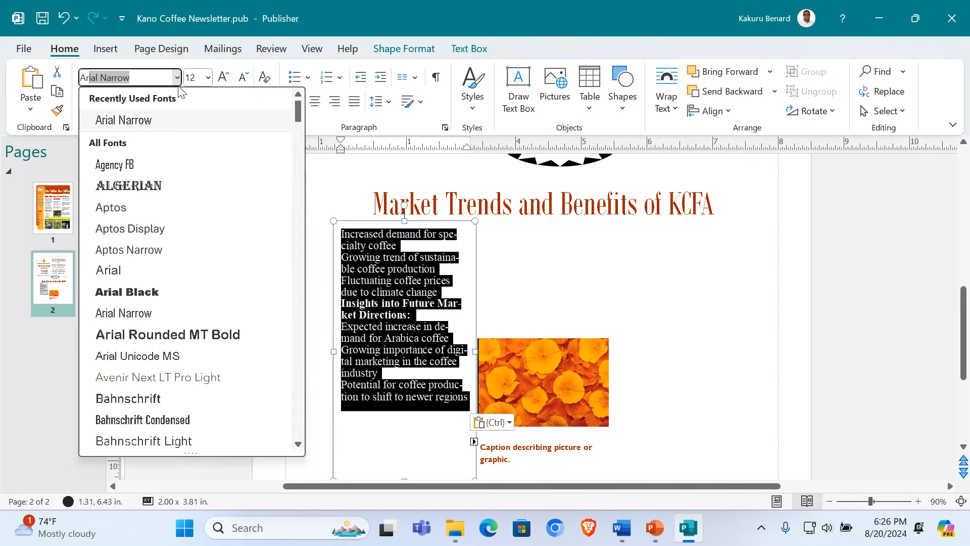
pyautogui.click(169, 120)
pyautogui.click(223, 80)
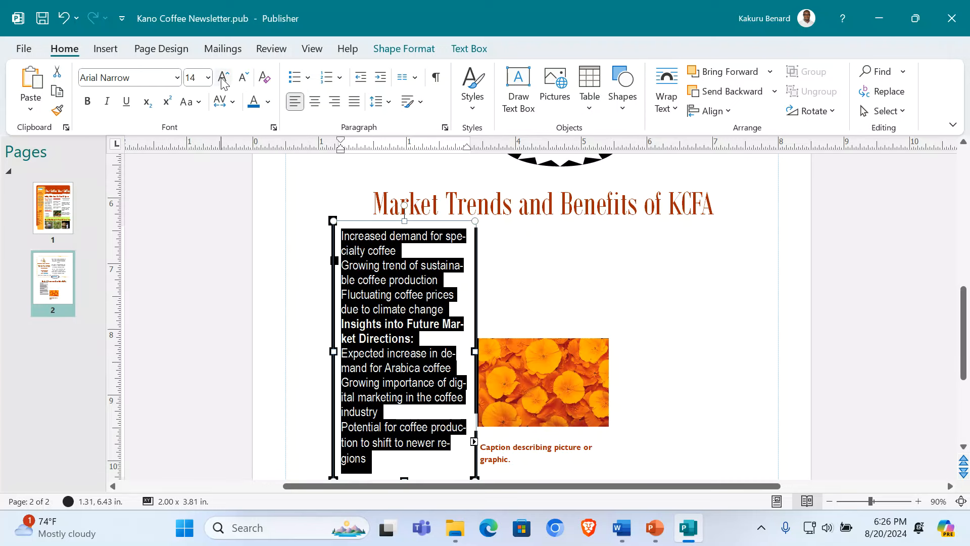
pyautogui.click(224, 80)
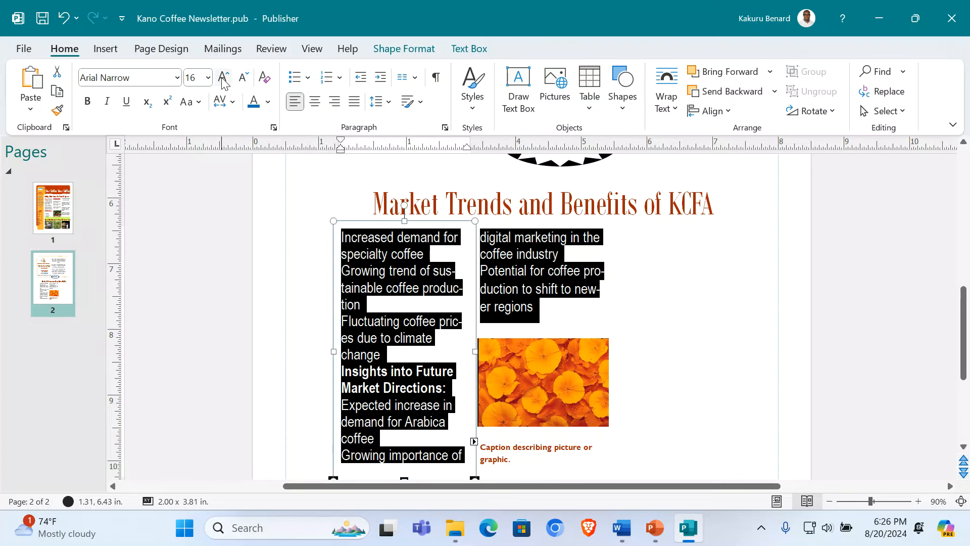
pyautogui.click(223, 80)
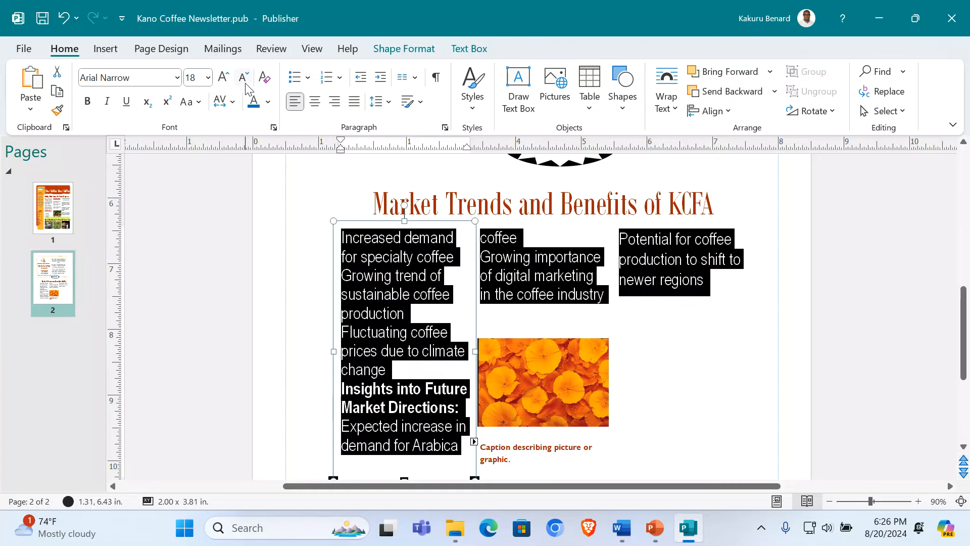
pyautogui.click(243, 78)
pyautogui.click(406, 342)
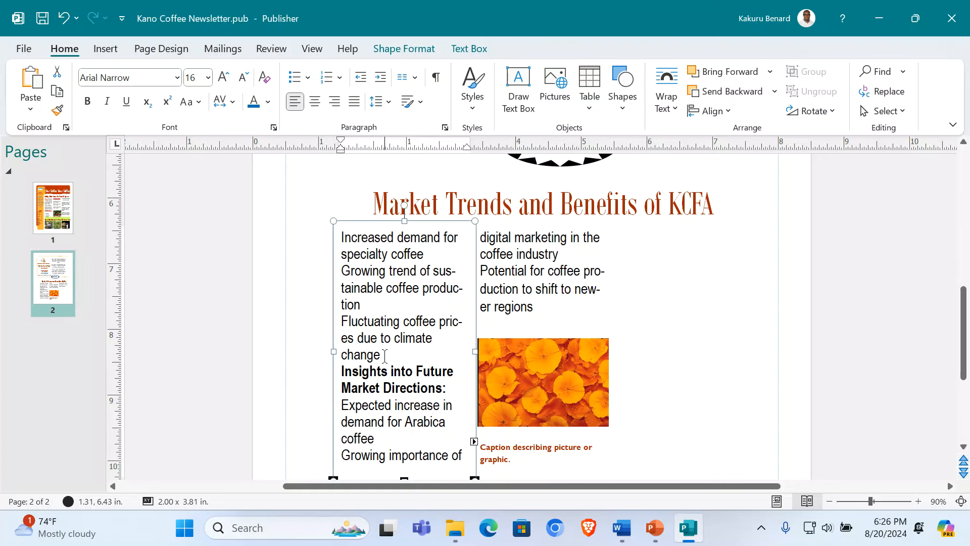
pyautogui.scroll(-2, 379, 357)
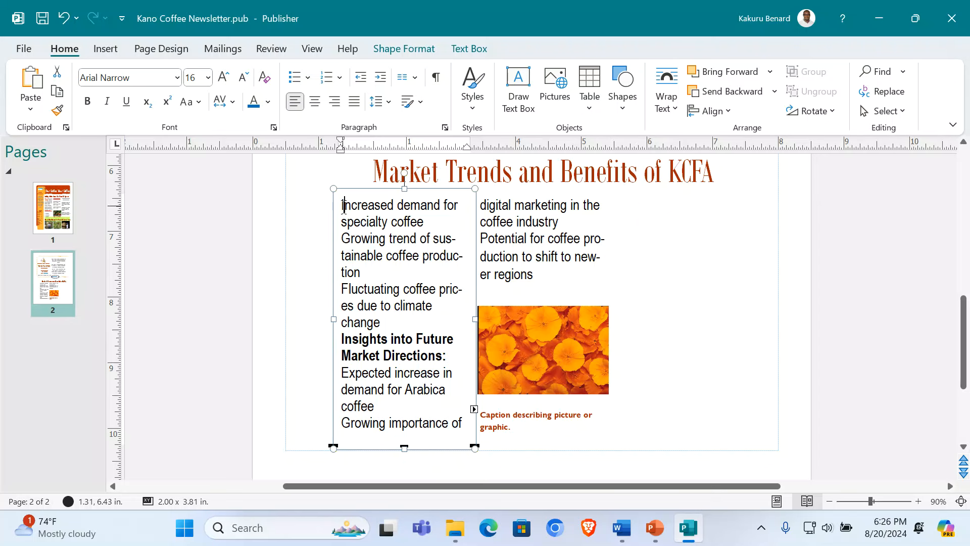
pyautogui.moveTo(343, 206); pyautogui.dragTo(387, 323)
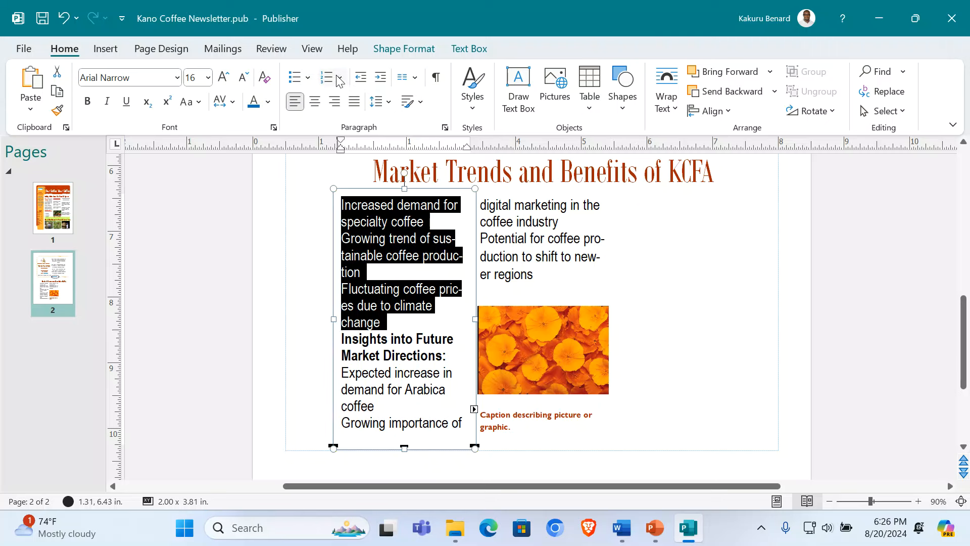
# Step: Add bullets to the first three market trend lines
pyautogui.click(308, 77)
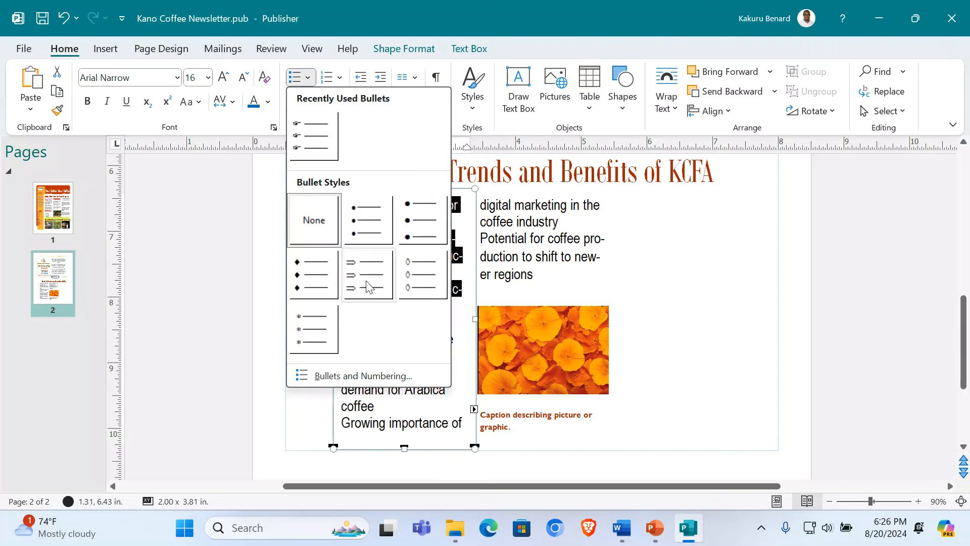
pyautogui.click(325, 307)
pyautogui.click(411, 276)
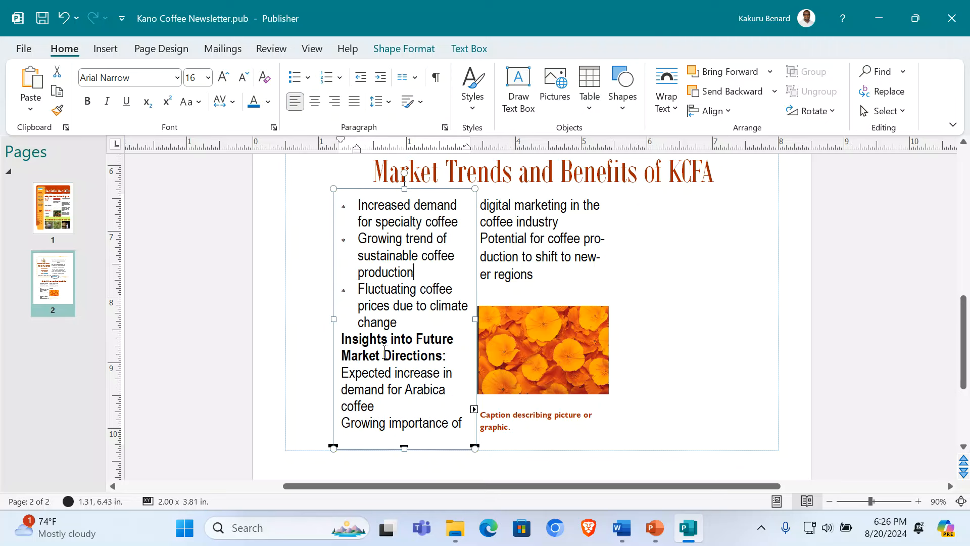
# Step: Try diamond bullets on the future-direction lines, then undo them
pyautogui.moveTo(342, 374); pyautogui.dragTo(545, 308)
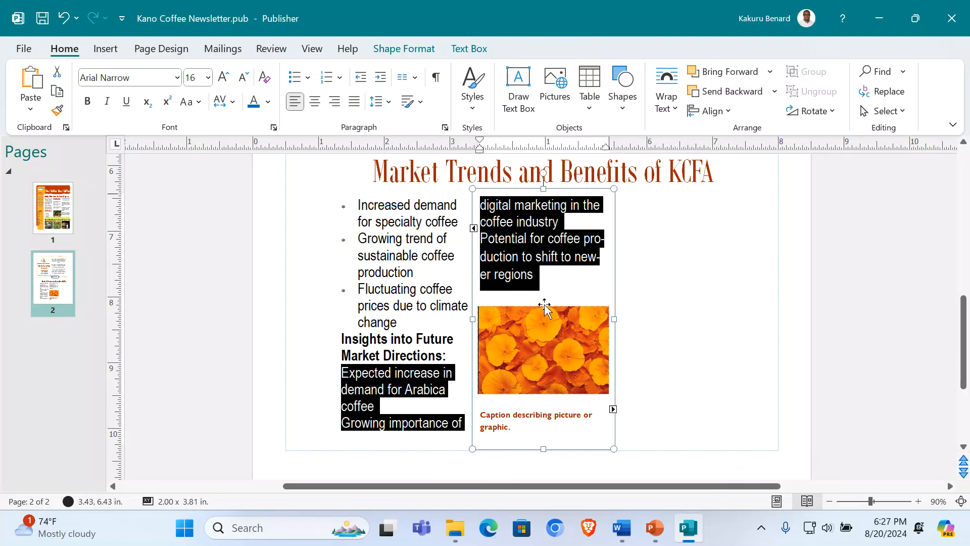
pyautogui.click(307, 77)
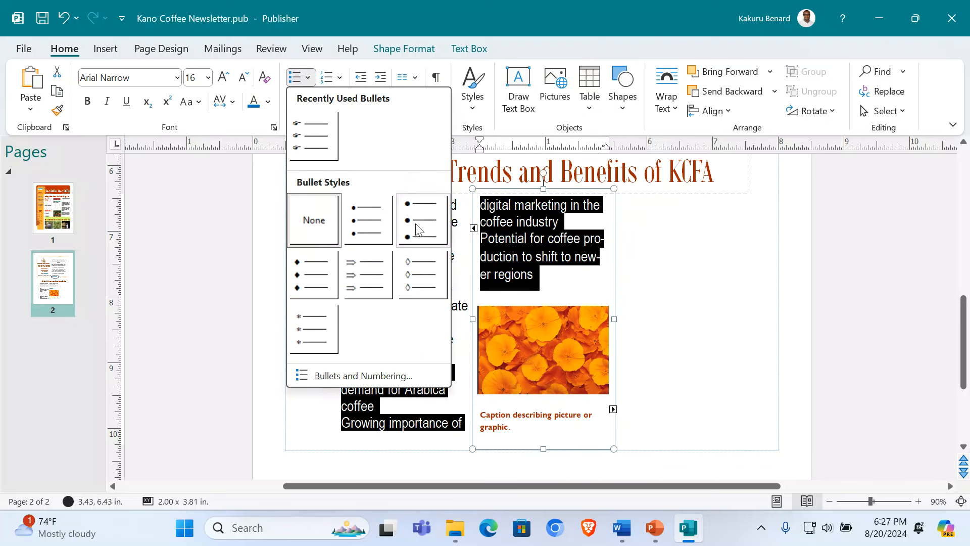
pyautogui.click(417, 271)
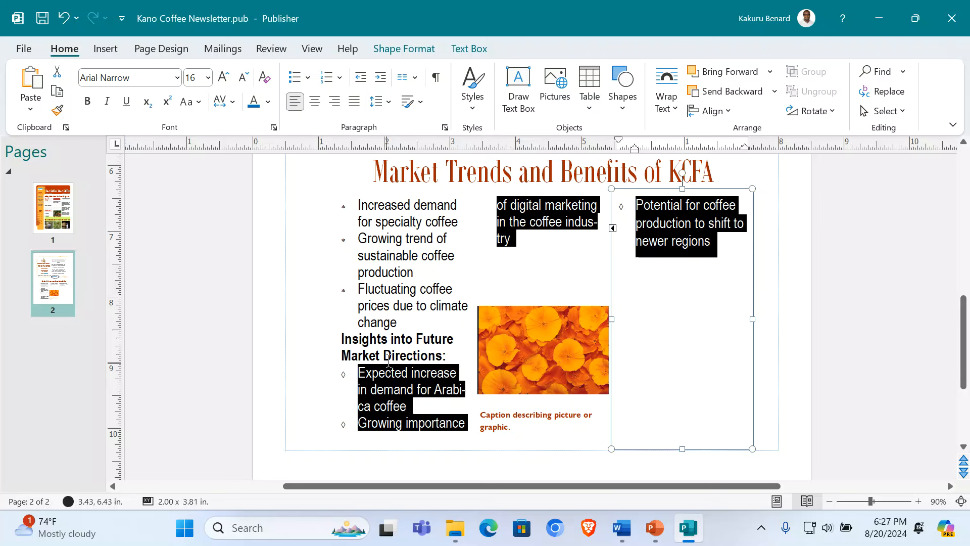
pyautogui.hotkey('ctrl', 'z')
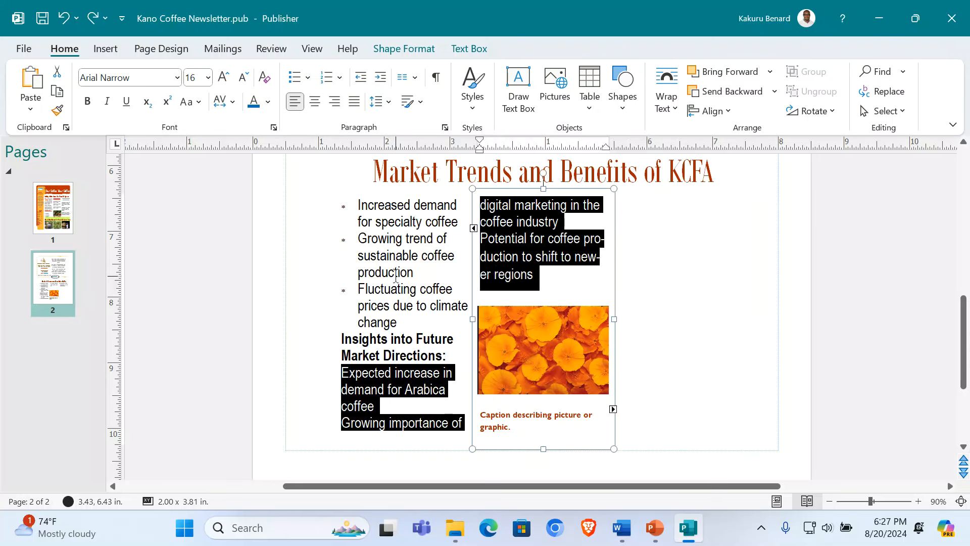
pyautogui.click(688, 268)
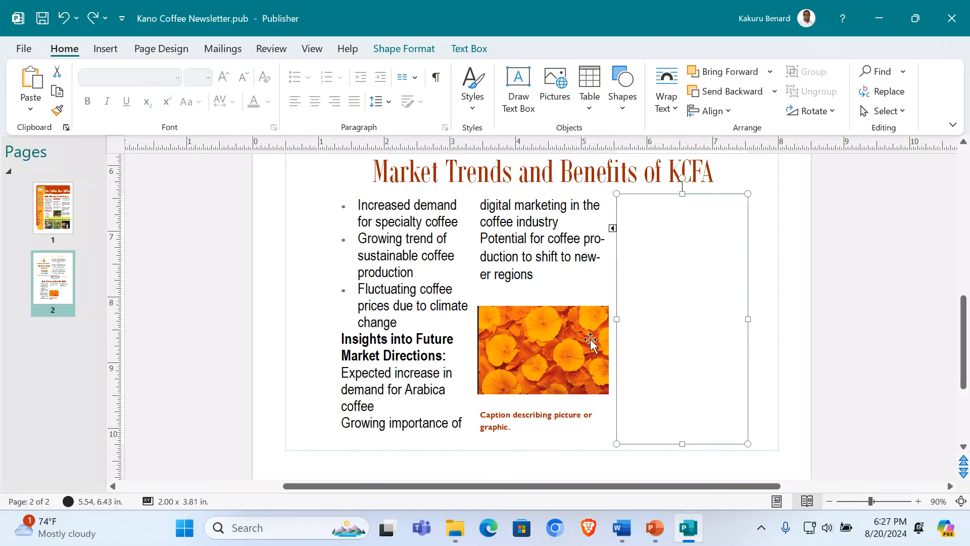
# Step: Unlink the empty right-hand text box so it starts a new story
pyautogui.click(537, 427)
pyautogui.click(673, 274)
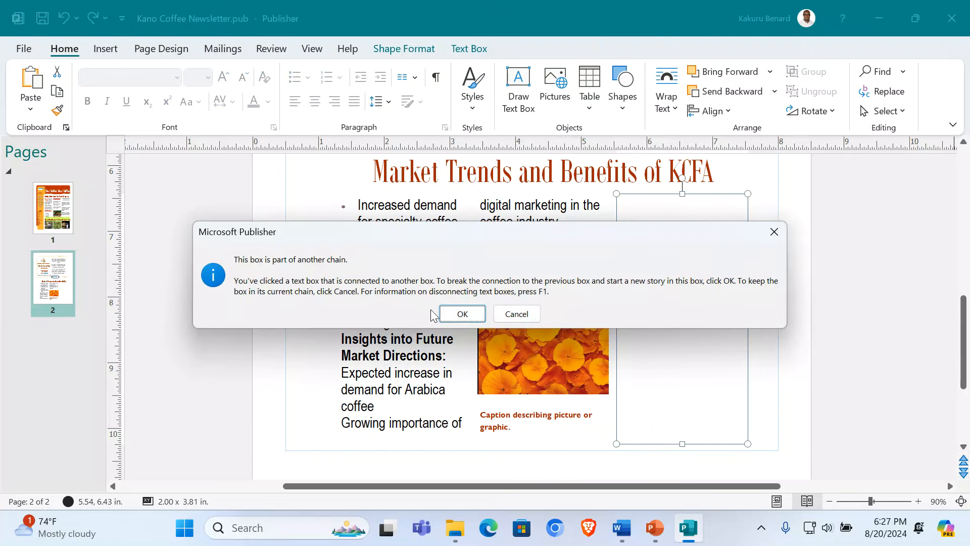
pyautogui.click(455, 314)
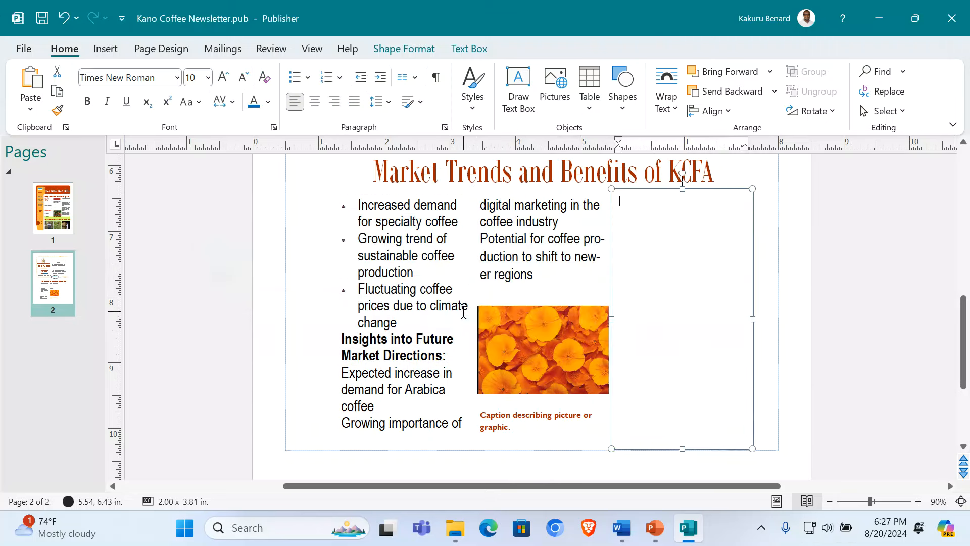
# Step: Copy the Benefits block from Word and paste it into the right-hand box
pyautogui.click(621, 528)
pyautogui.scroll(-3, 374, 357)
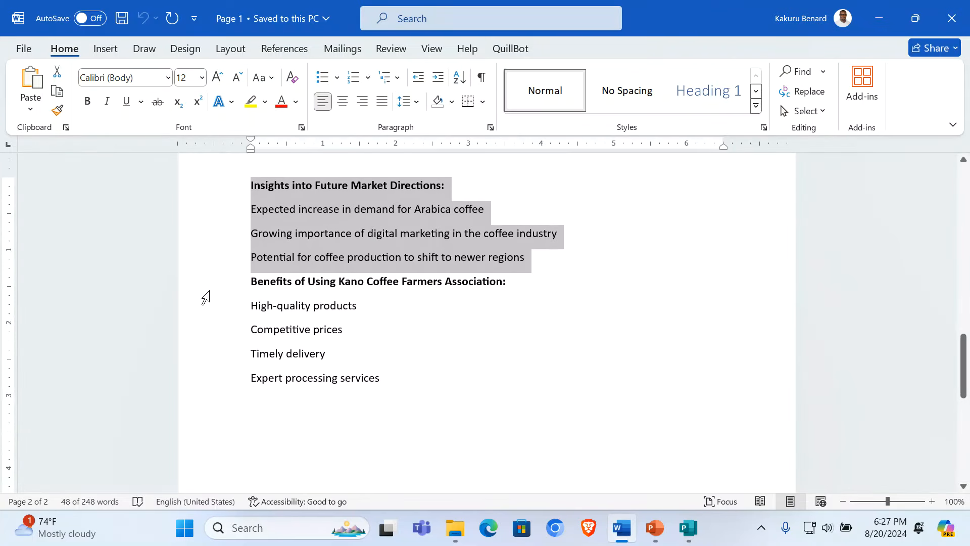
pyautogui.moveTo(205, 297); pyautogui.dragTo(232, 387)
pyautogui.hotkey('ctrl', 'c')
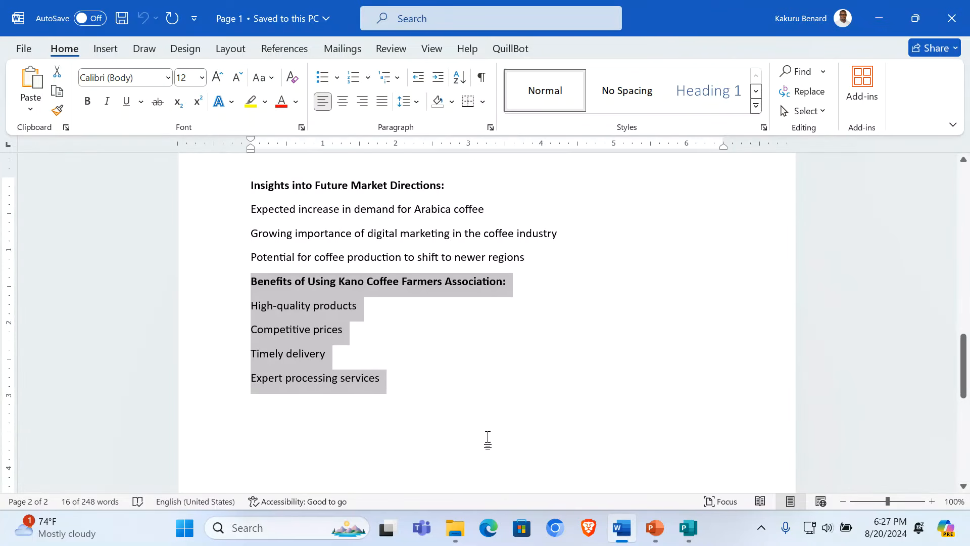
pyautogui.click(688, 528)
pyautogui.hotkey('ctrl', 'v')
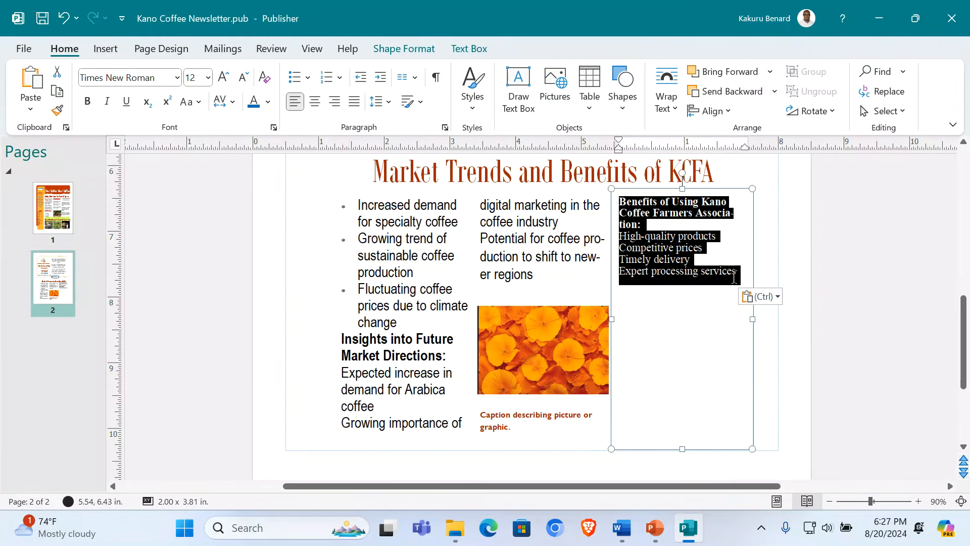
# Step: Set all the benefits text to Arial Narrow at 16 pt
pyautogui.hotkey('ctrl', 'a')
pyautogui.click(176, 77)
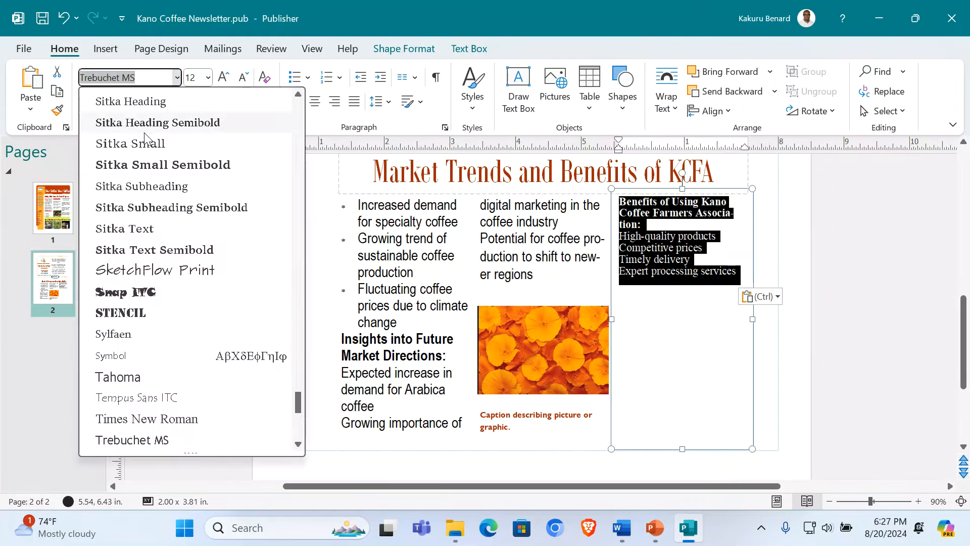
pyautogui.write('Arial Narrow')
pyautogui.click(123, 119)
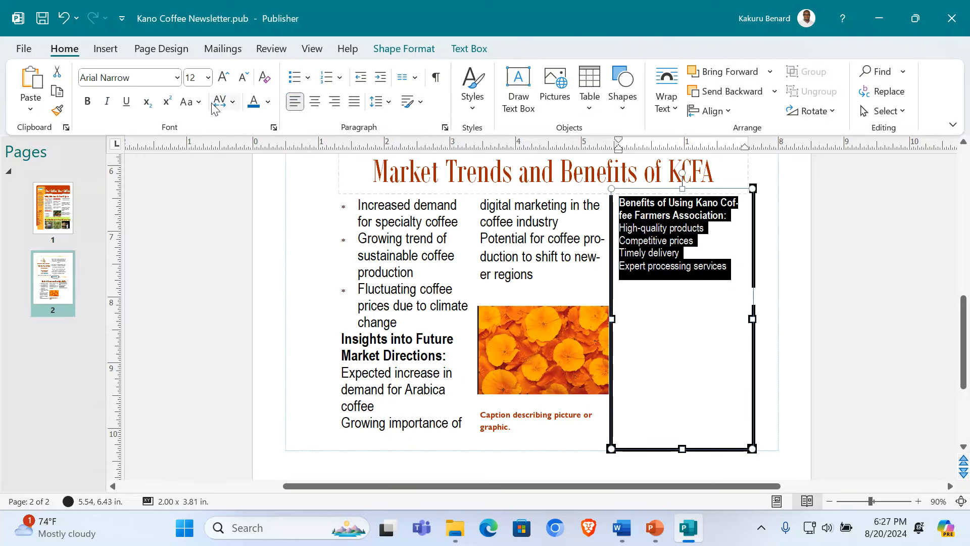
pyautogui.click(222, 77)
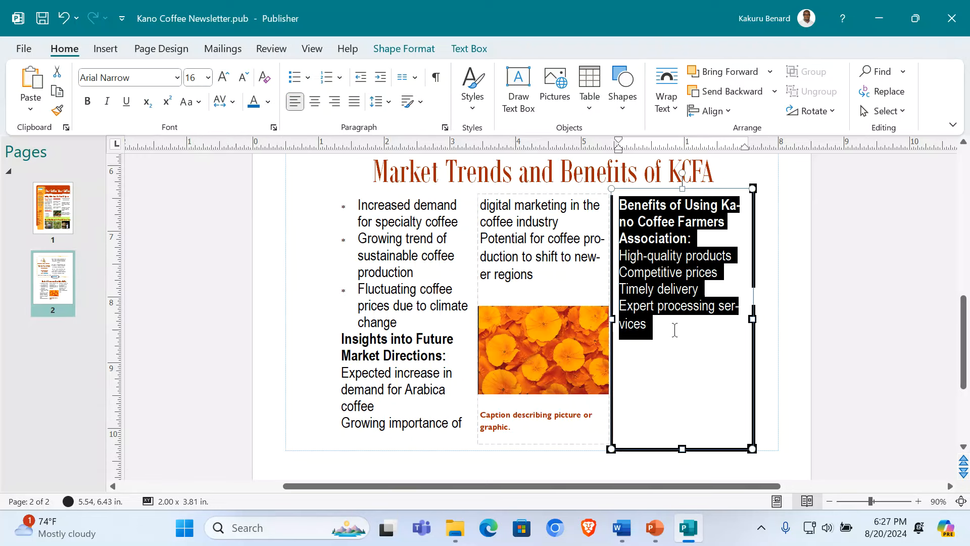
# Step: Centre the Benefits heading and colour it red
pyautogui.moveTo(694, 236); pyautogui.dragTo(622, 205)
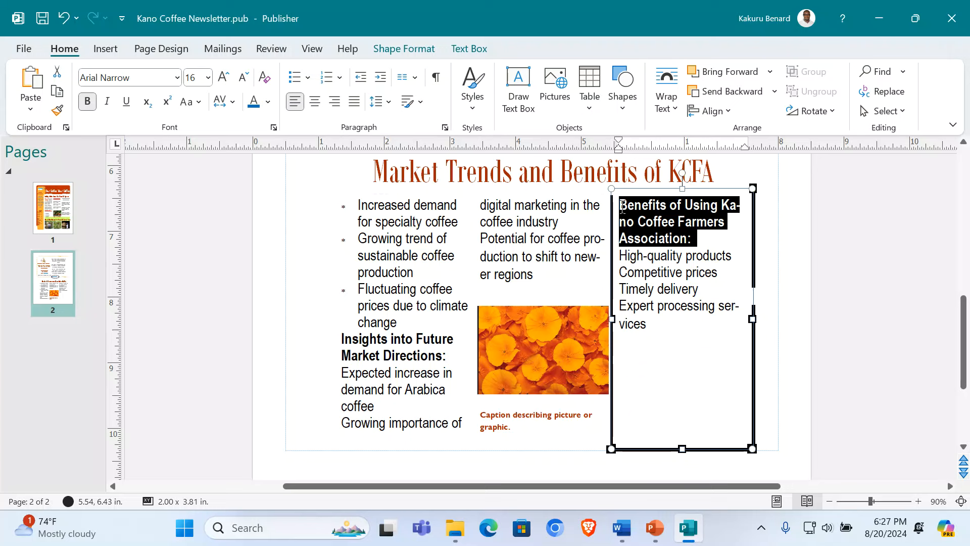
pyautogui.click(315, 103)
pyautogui.click(268, 102)
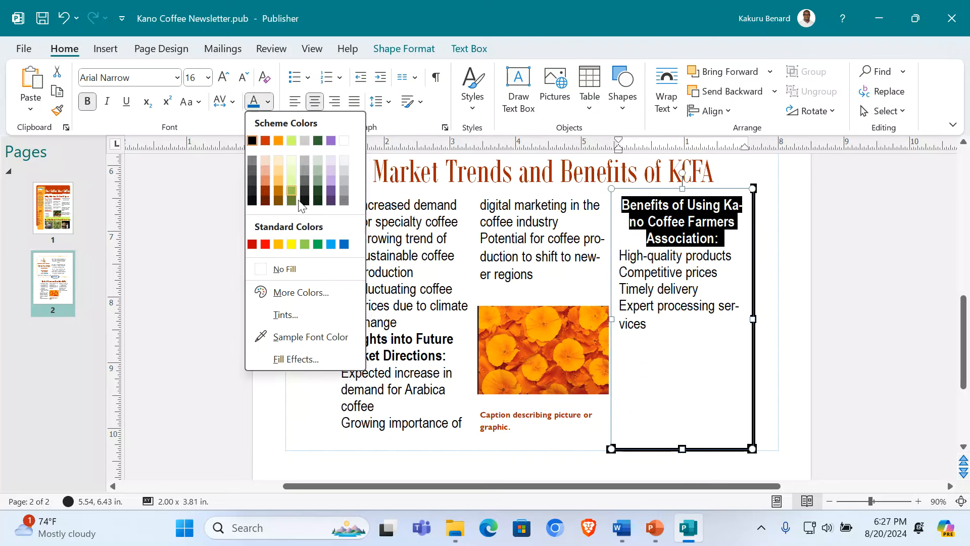
pyautogui.click(264, 245)
pyautogui.click(706, 303)
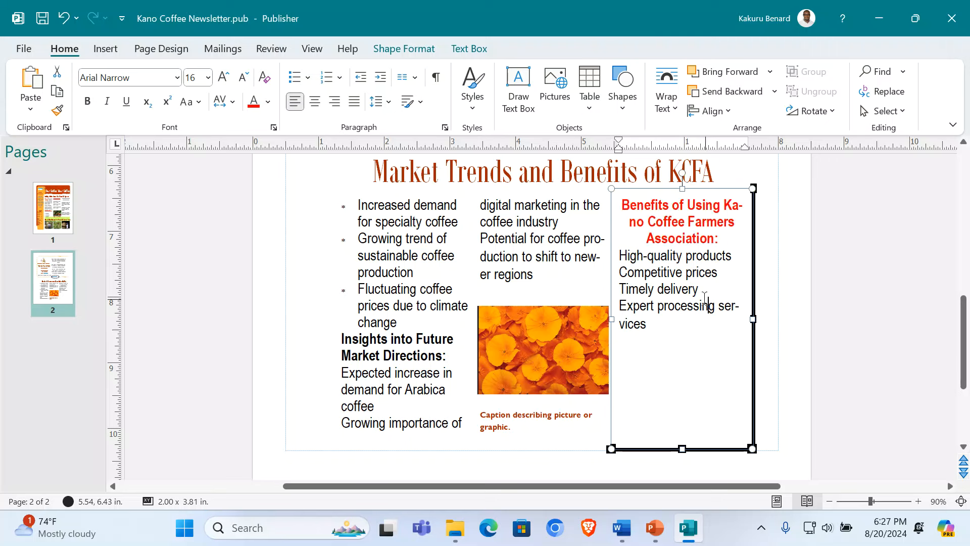
pyautogui.moveTo(621, 255); pyautogui.dragTo(649, 325)
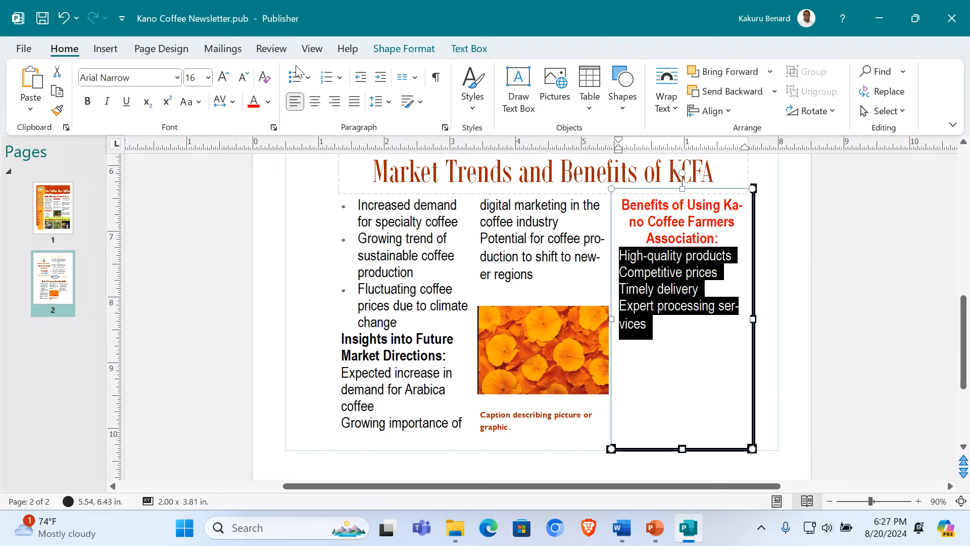
# Step: Give the four benefit lines 13 pt Wingdings thumbs-up bullets
pyautogui.click(307, 77)
pyautogui.click(328, 374)
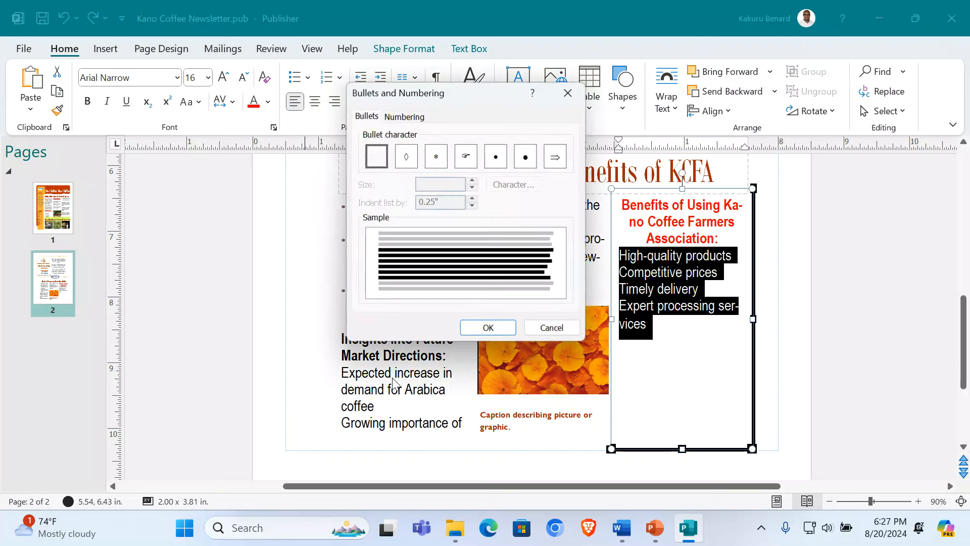
pyautogui.click(436, 158)
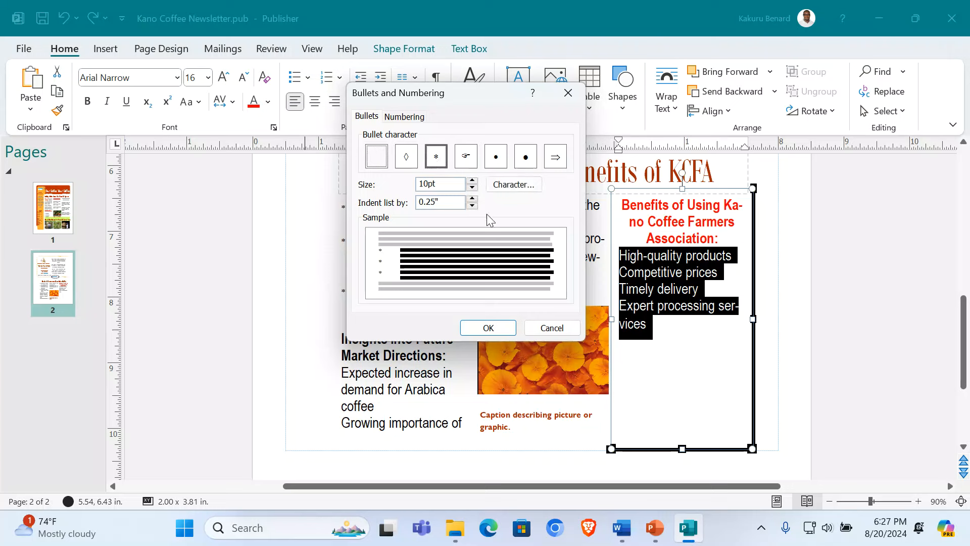
pyautogui.click(528, 187)
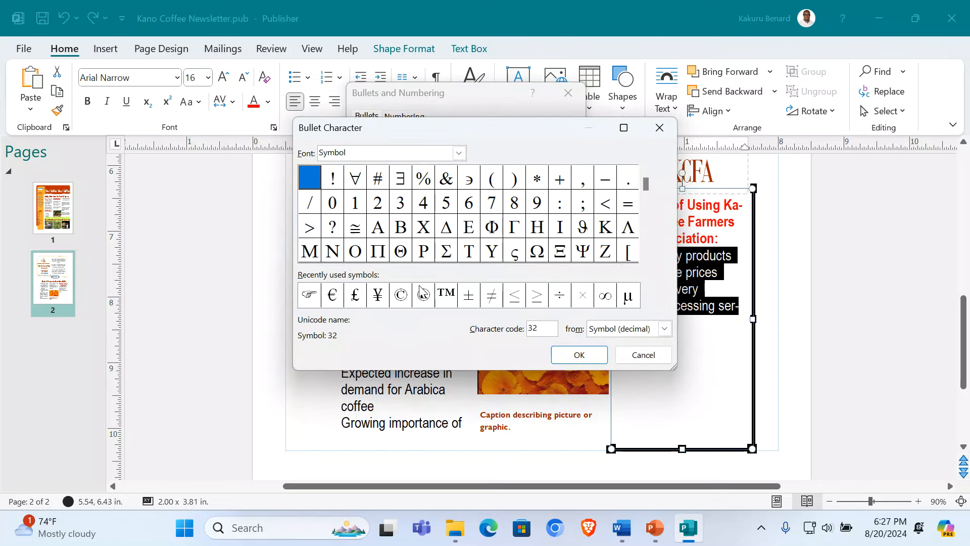
pyautogui.click(459, 153)
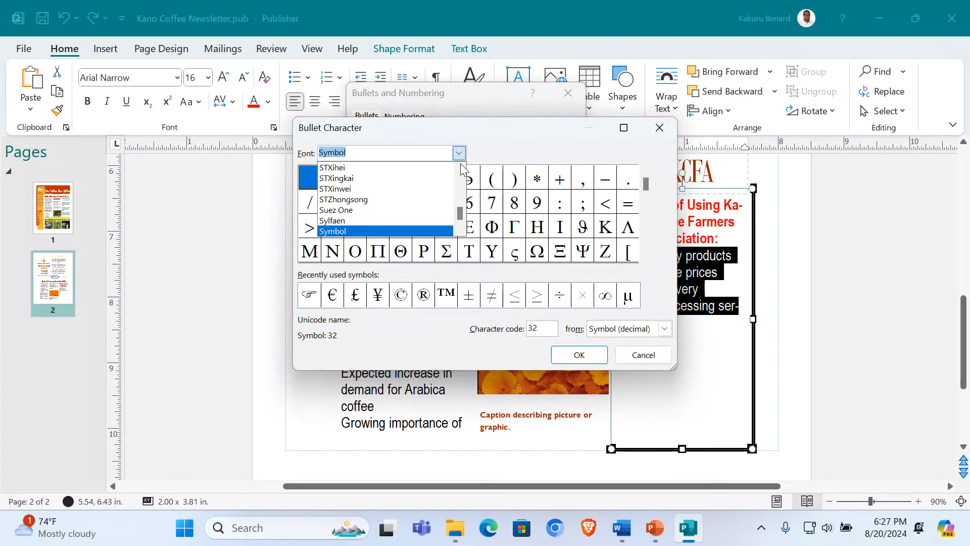
pyautogui.moveTo(462, 215); pyautogui.dragTo(462, 222)
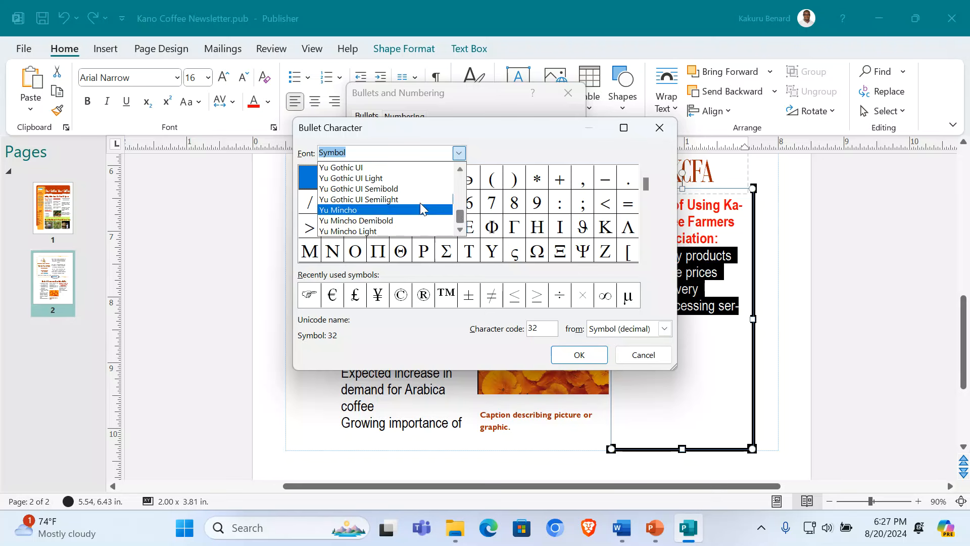
pyautogui.scroll(2, 420, 206)
pyautogui.scroll(3, 384, 205)
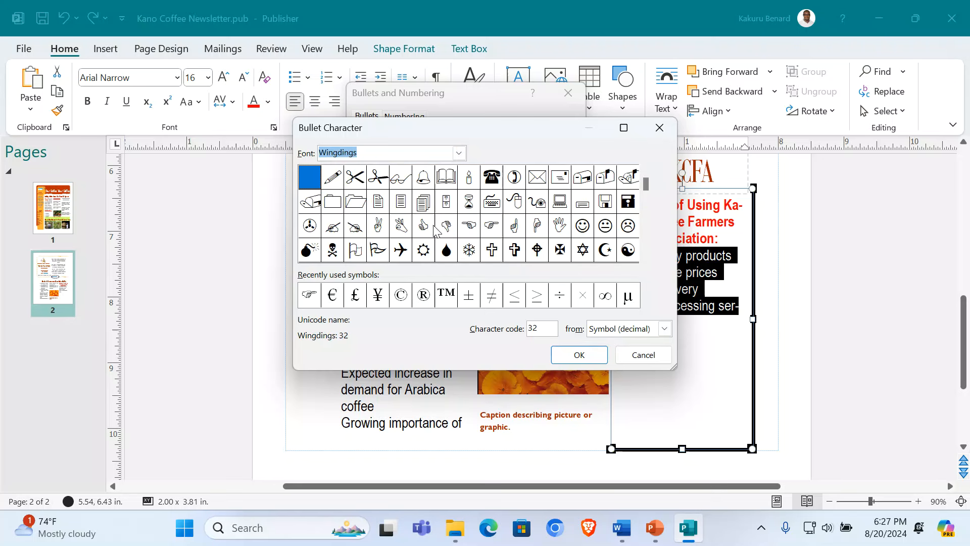
pyautogui.click(425, 226)
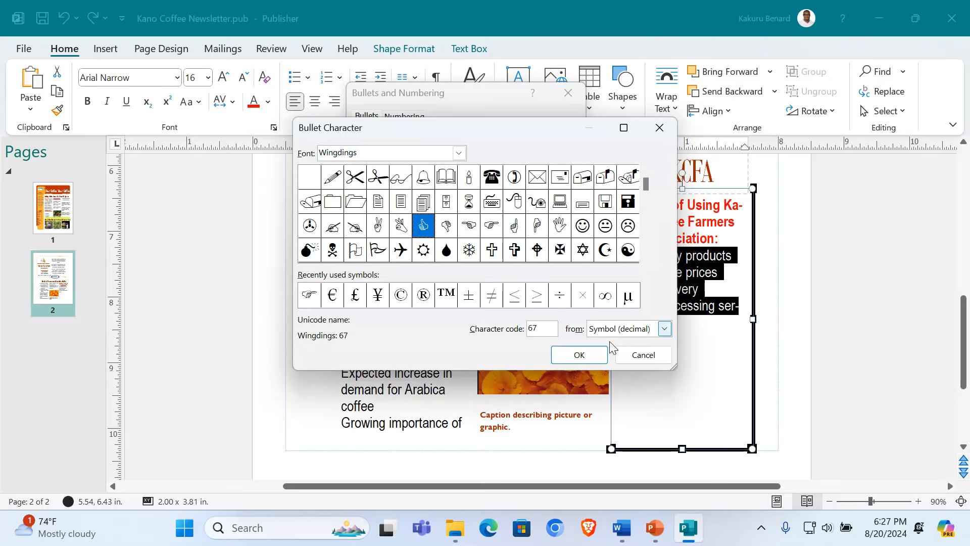
pyautogui.click(580, 356)
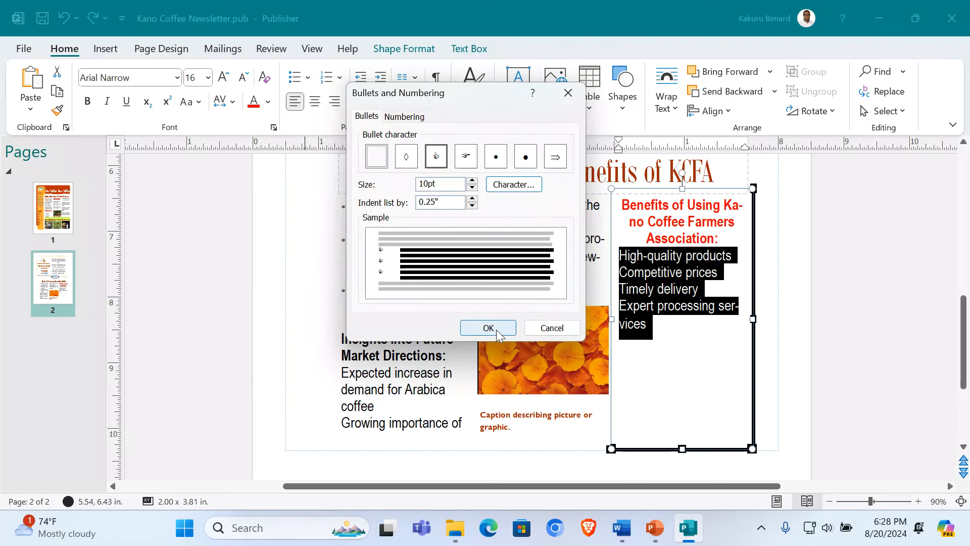
pyautogui.click(472, 181)
pyautogui.click(472, 181)
pyautogui.click(473, 181)
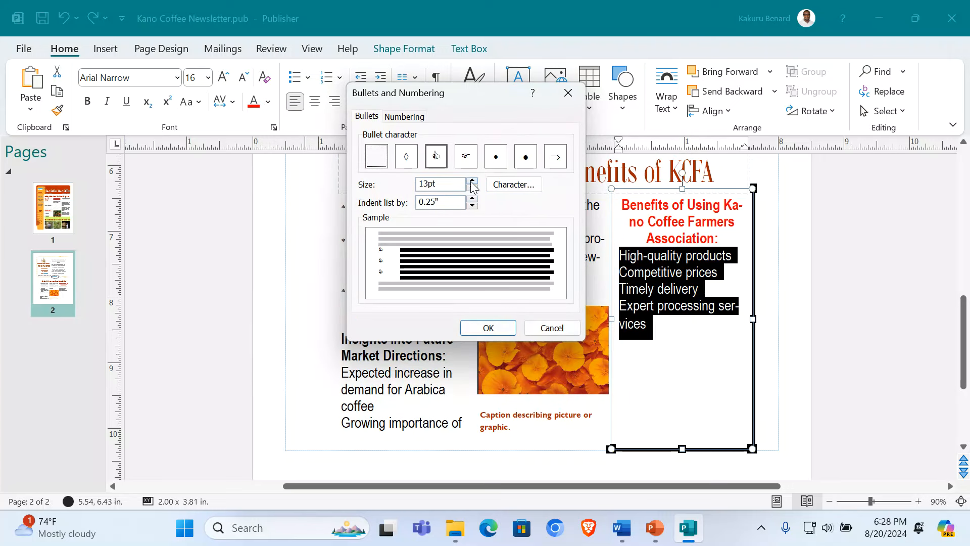
pyautogui.click(483, 328)
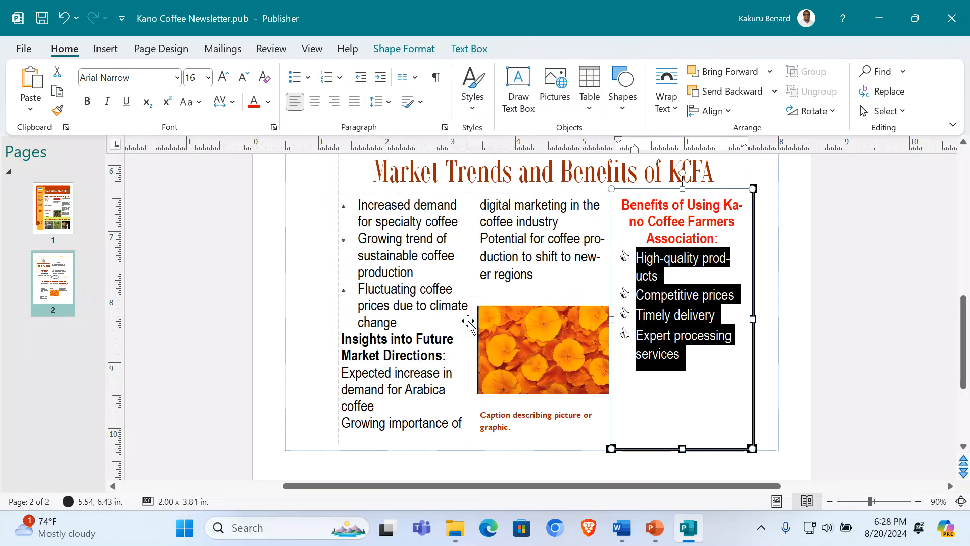
pyautogui.click(838, 327)
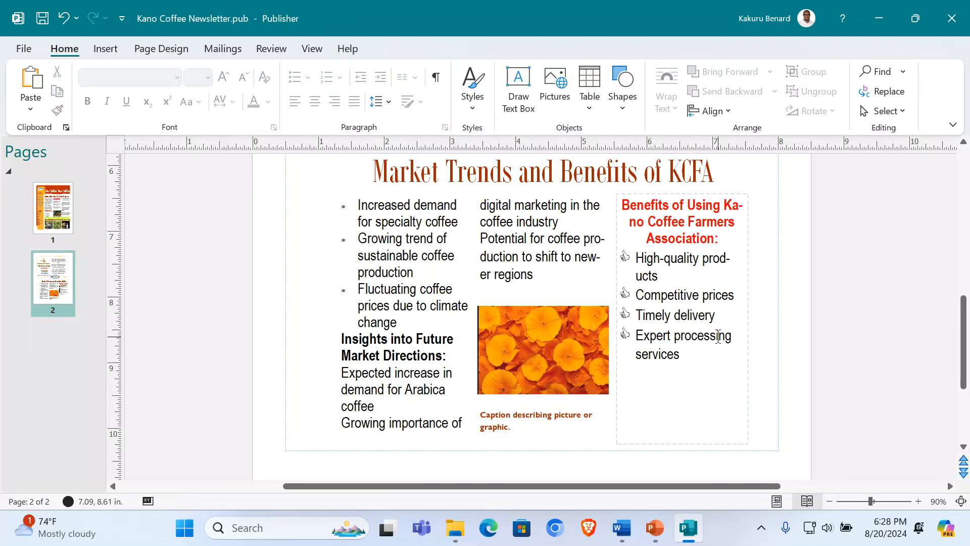
# Step: Set the bulleted benefits list to 1.5 line spacing
pyautogui.moveTo(637, 258); pyautogui.dragTo(682, 356)
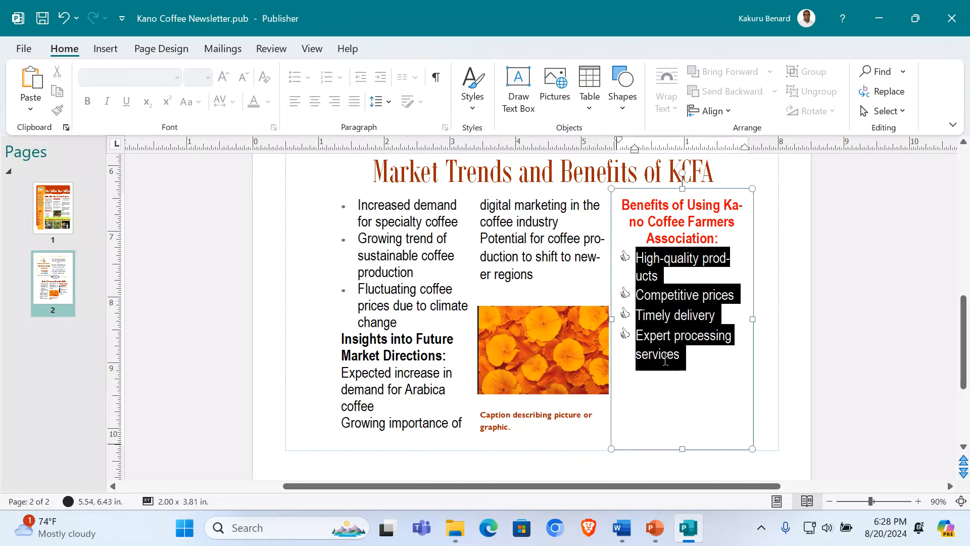
pyautogui.click(389, 101)
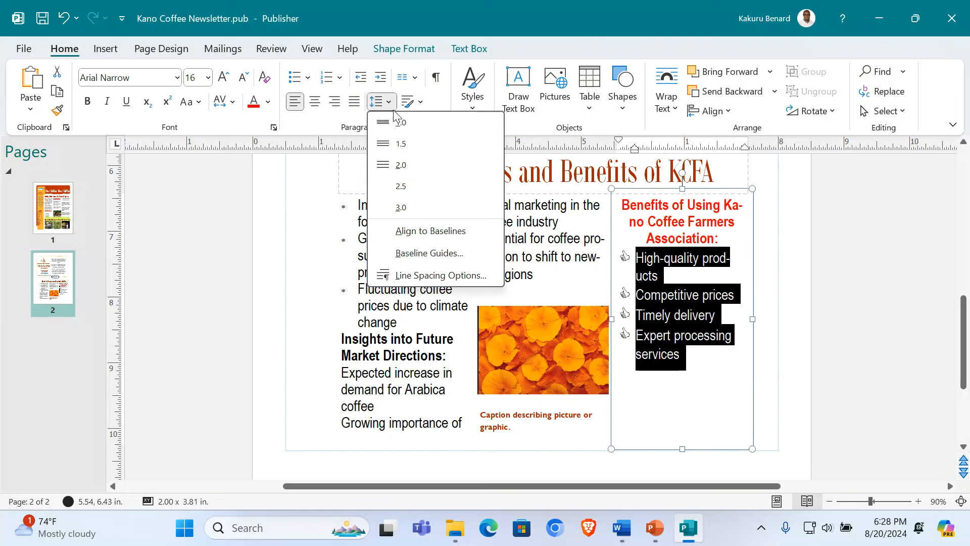
pyautogui.click(401, 145)
pyautogui.click(875, 341)
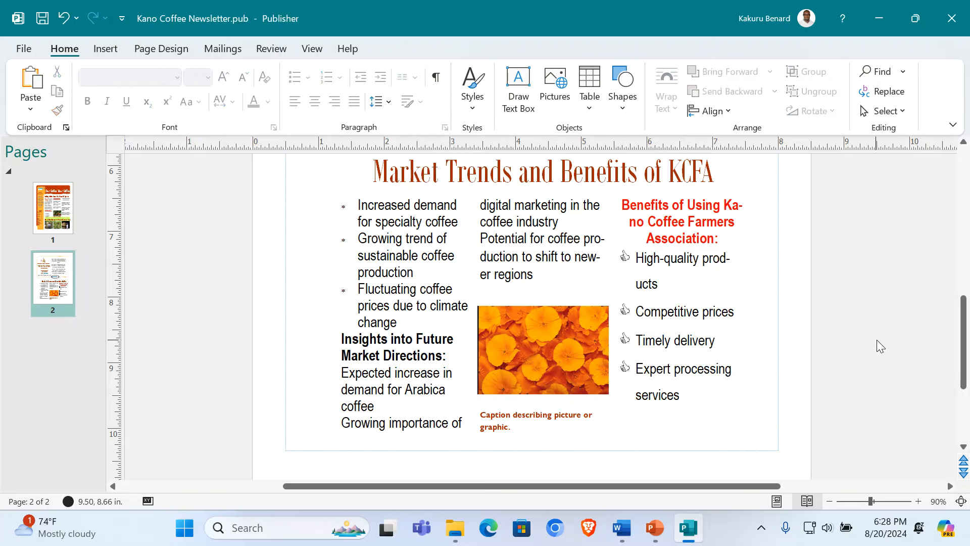
# Step: Drag the Benefits text box's right edge wider so lines wrap less
pyautogui.click(671, 259)
pyautogui.moveTo(751, 317); pyautogui.dragTo(769, 319)
pyautogui.click(852, 321)
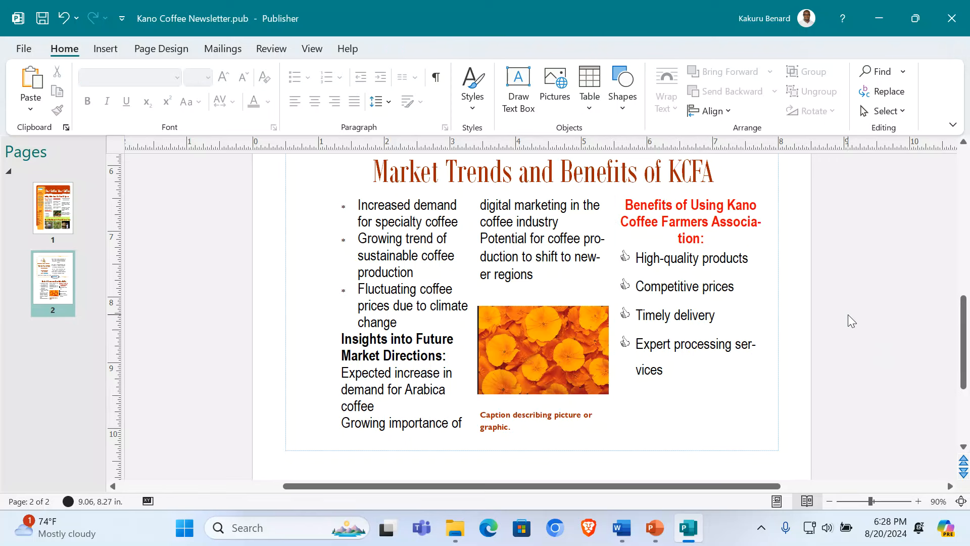
pyautogui.click(531, 222)
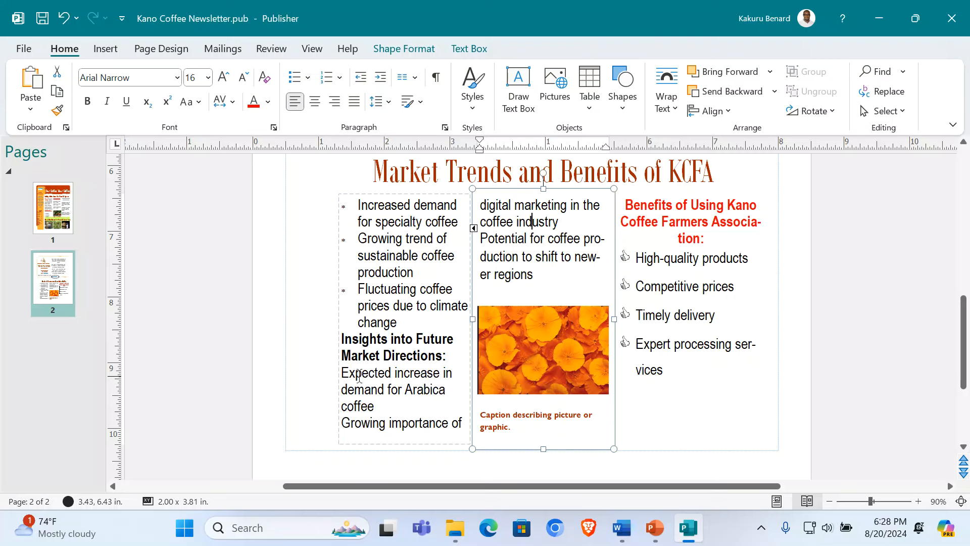
# Step: Widen the left column text box toward the page edge
pyautogui.click(337, 317)
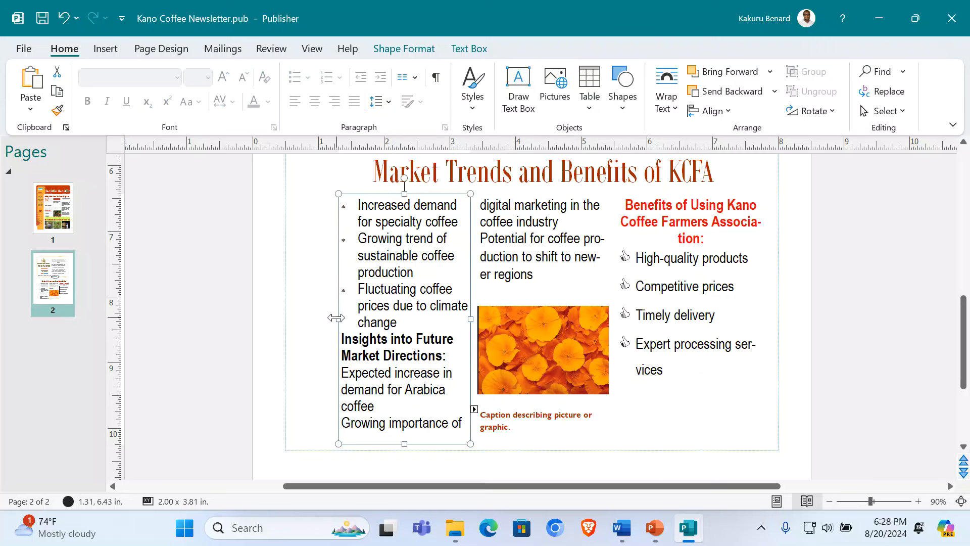
pyautogui.moveTo(336, 317); pyautogui.dragTo(298, 316)
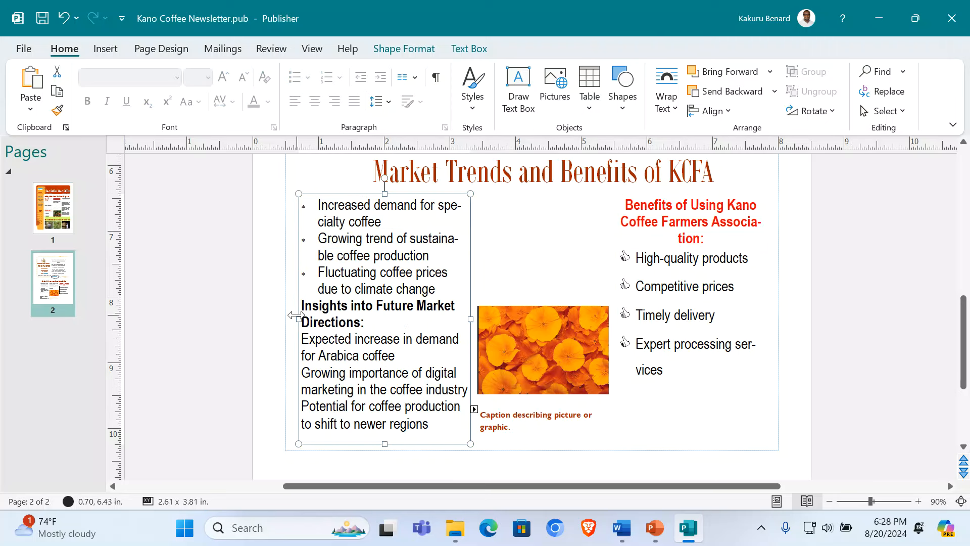
pyautogui.click(370, 320)
# Step: Give the three future market direction lines hollow-diamond bullets
pyautogui.moveTo(302, 339); pyautogui.dragTo(435, 429)
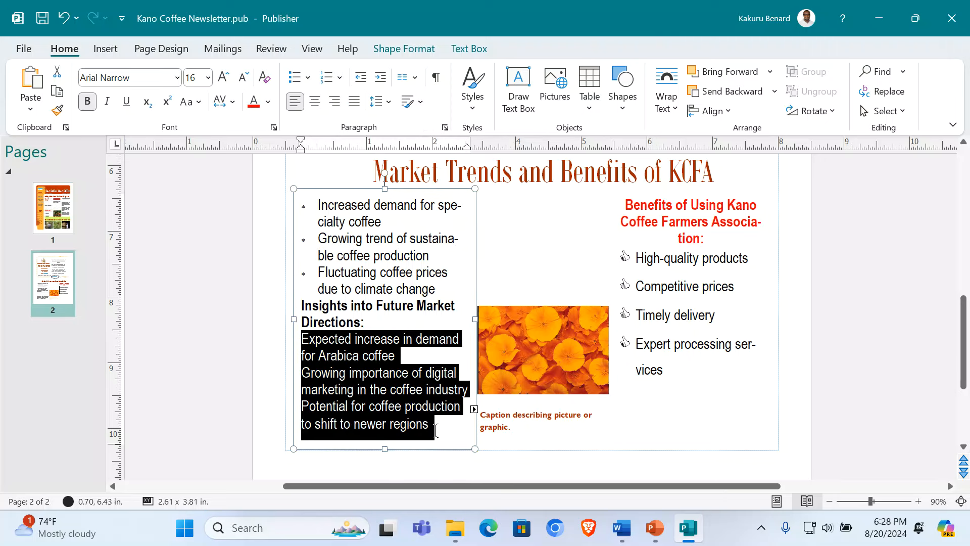
pyautogui.click(307, 77)
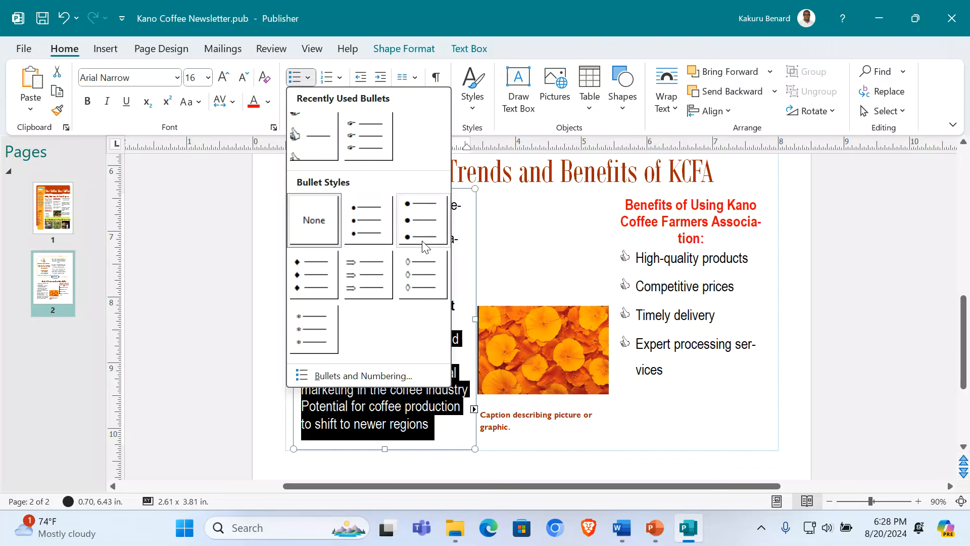
pyautogui.click(412, 264)
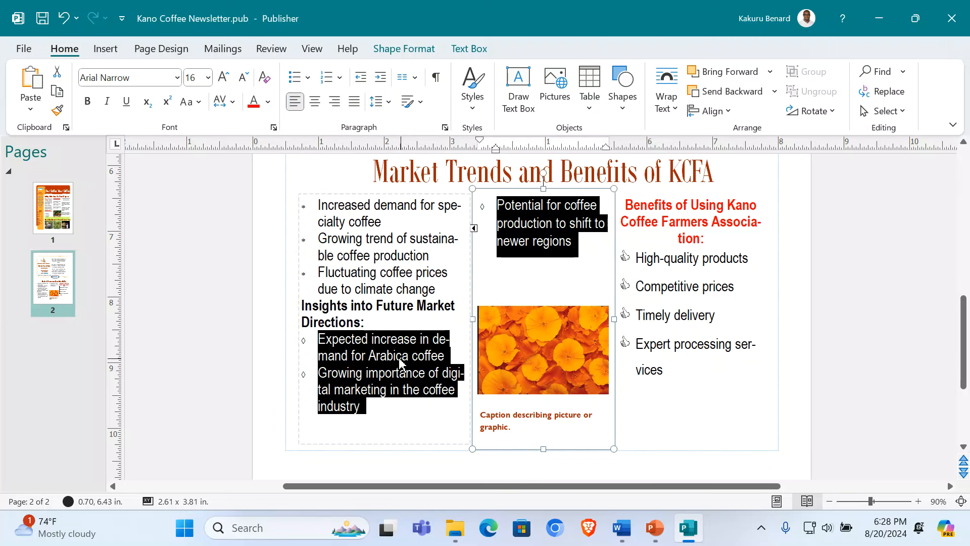
# Step: Make the 'Insights into Future Market Directions' heading red, centred and 18 pt
pyautogui.moveTo(372, 322); pyautogui.dragTo(302, 306)
pyautogui.click(253, 101)
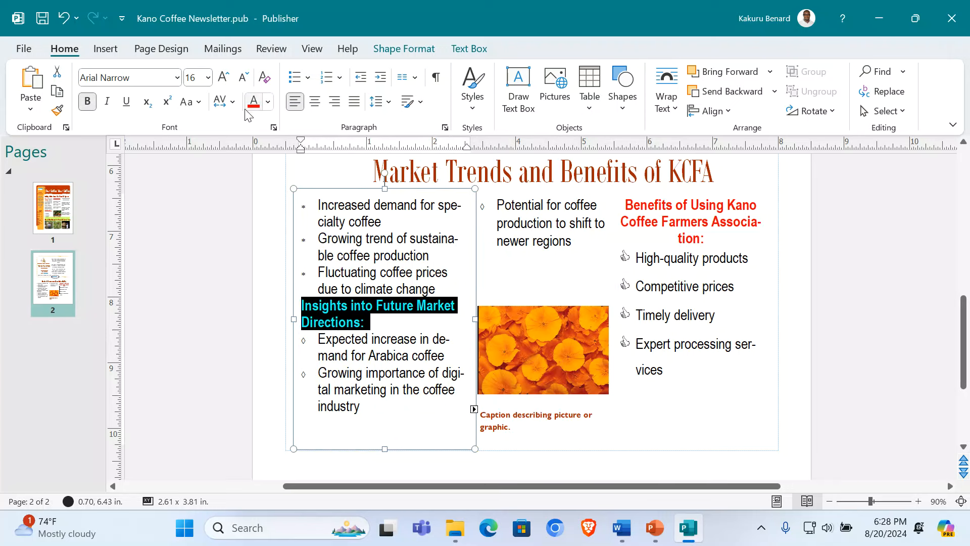
pyautogui.click(312, 104)
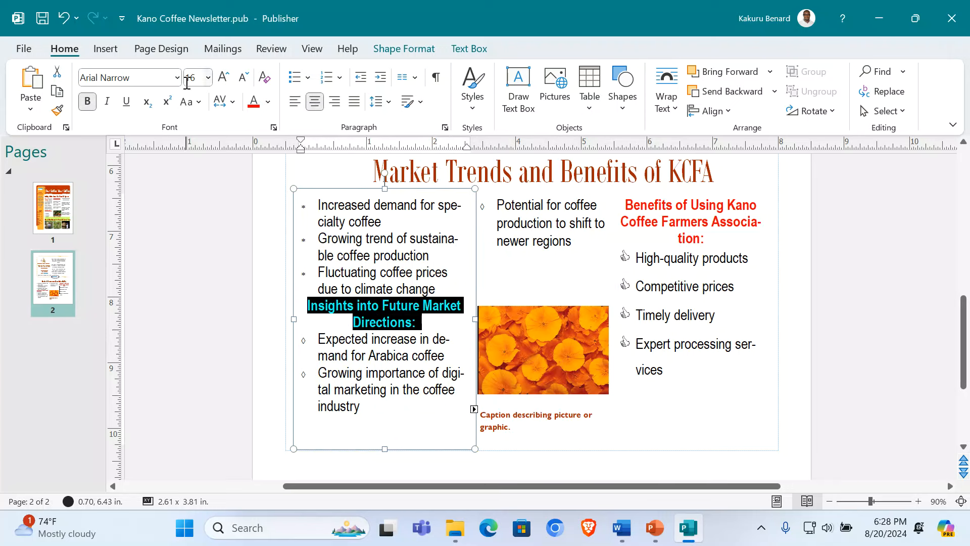
pyautogui.click(230, 82)
pyautogui.click(392, 359)
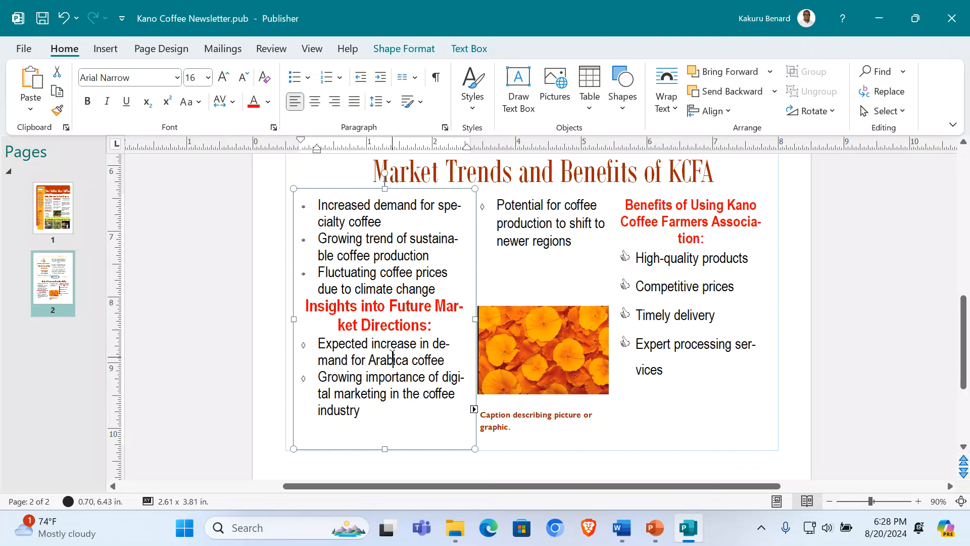
pyautogui.click(529, 249)
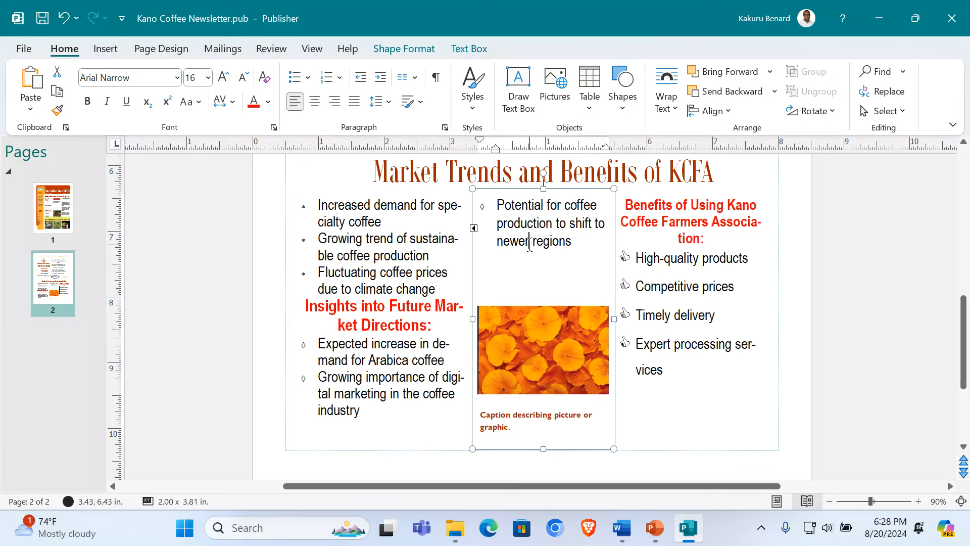
# Step: Swap the middle column's orange flower photo for the 'coffee and cup' picture from file
pyautogui.click(535, 359)
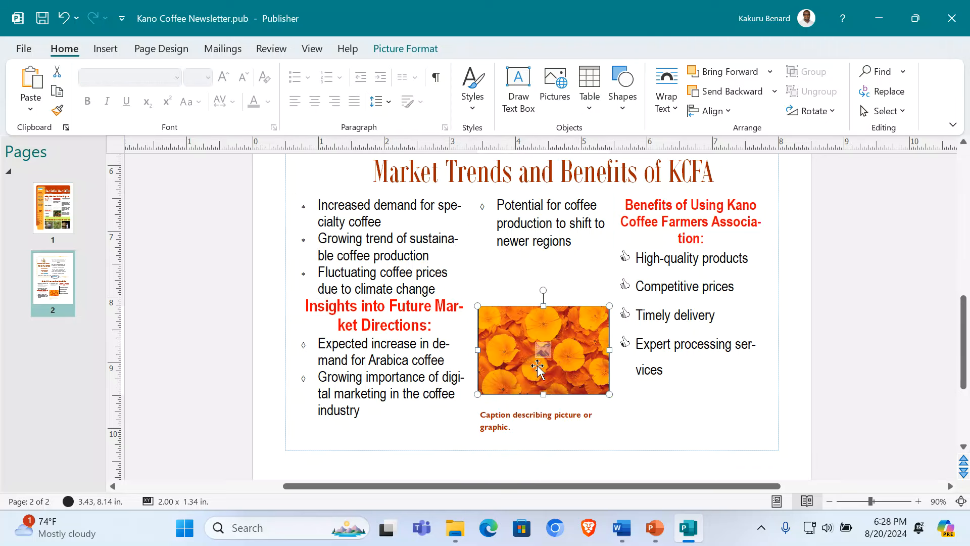
pyautogui.click(495, 427)
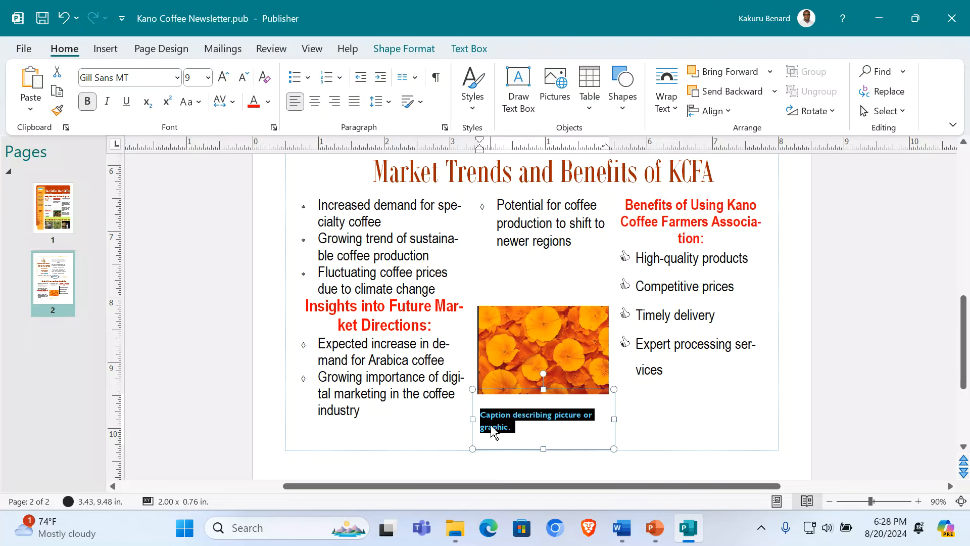
pyautogui.click(533, 343)
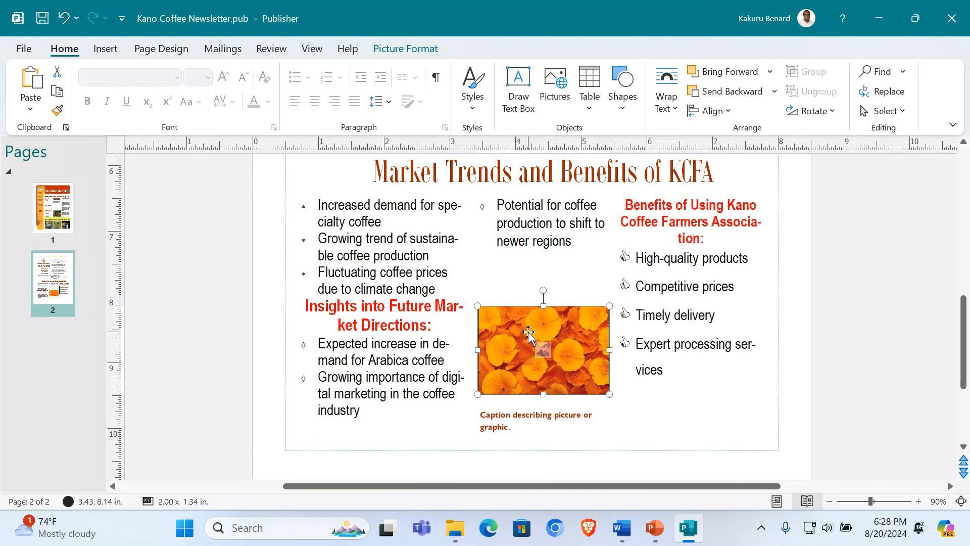
pyautogui.click(404, 49)
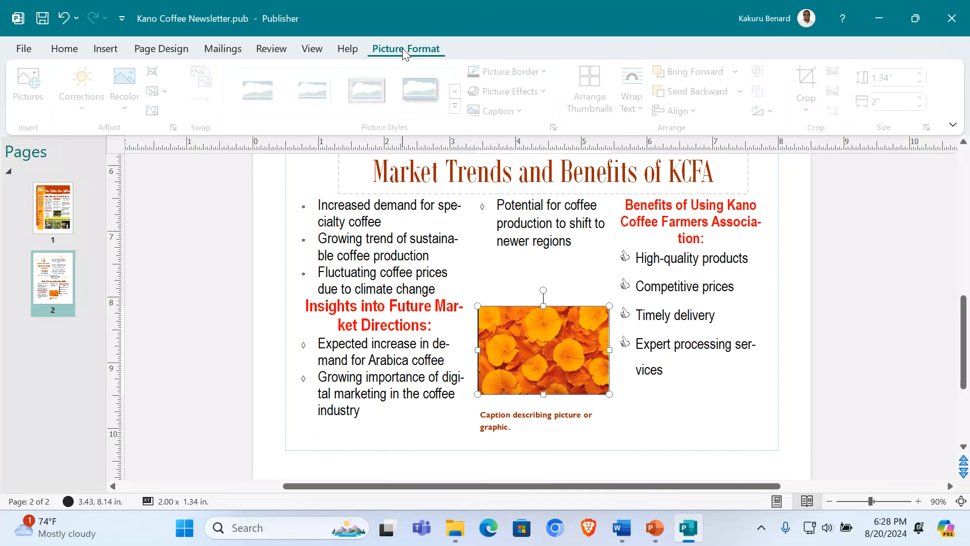
pyautogui.click(168, 92)
pyautogui.click(208, 112)
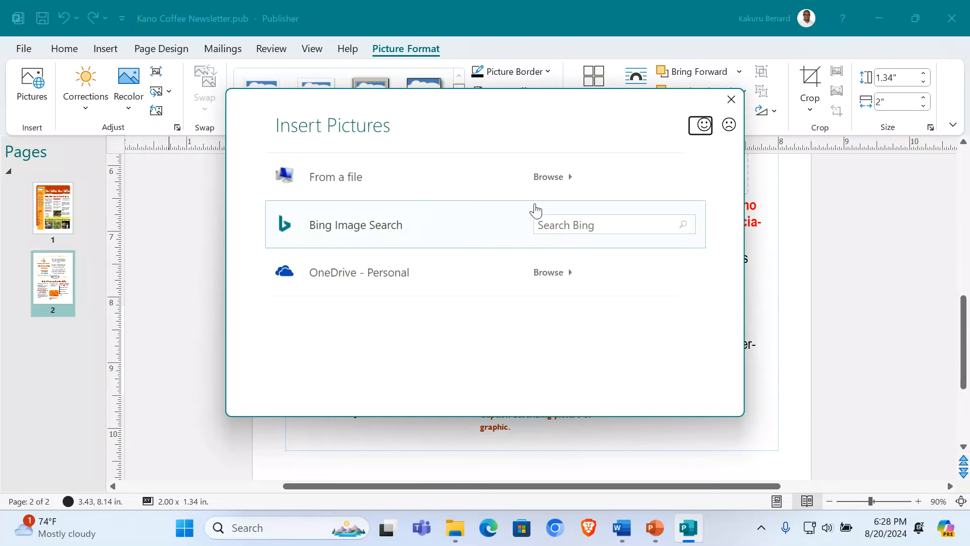
pyautogui.click(409, 180)
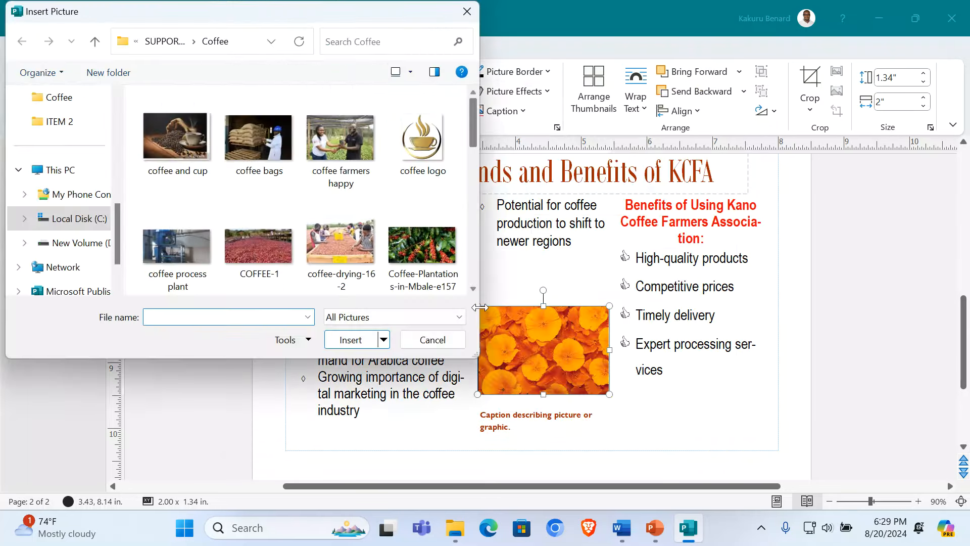
pyautogui.moveTo(474, 356); pyautogui.dragTo(653, 448)
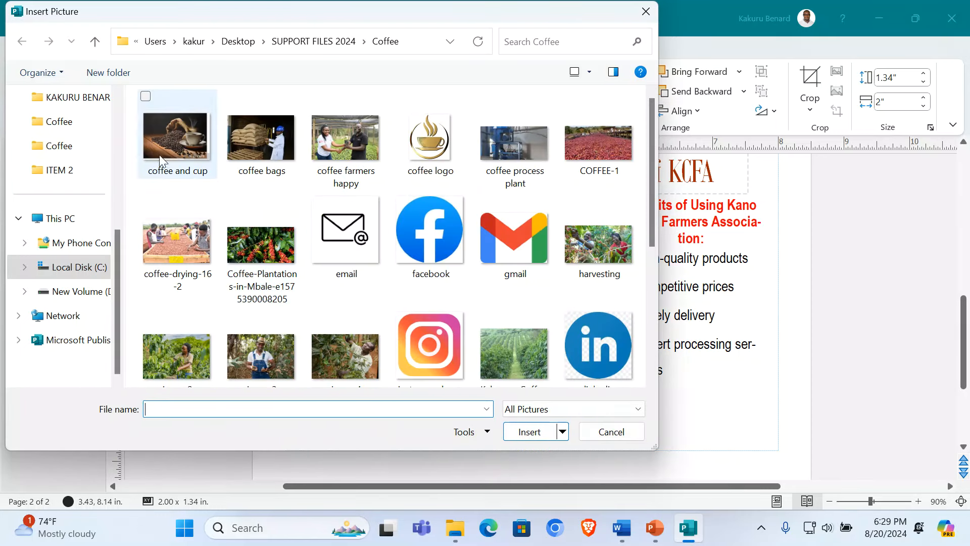
pyautogui.doubleClick(182, 141)
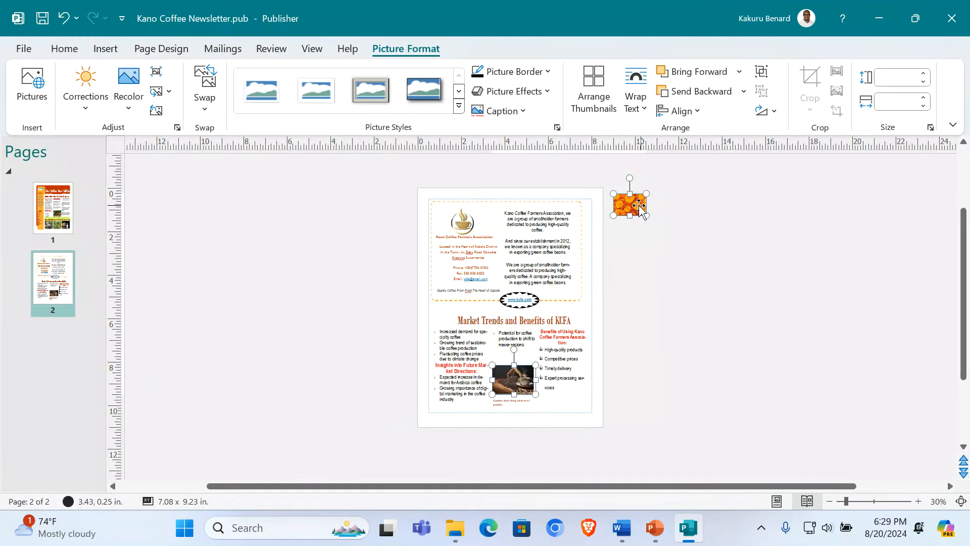
# Step: Delete the leftover orange flower image off the page and zoom to 70%
pyautogui.click(649, 277)
pyautogui.click(634, 205)
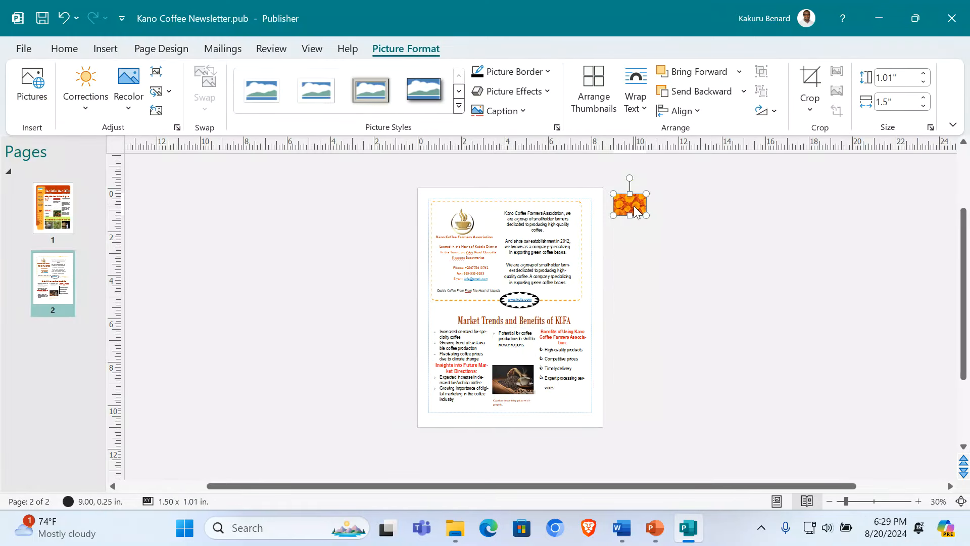
pyautogui.press('Delete')
pyautogui.click(918, 498)
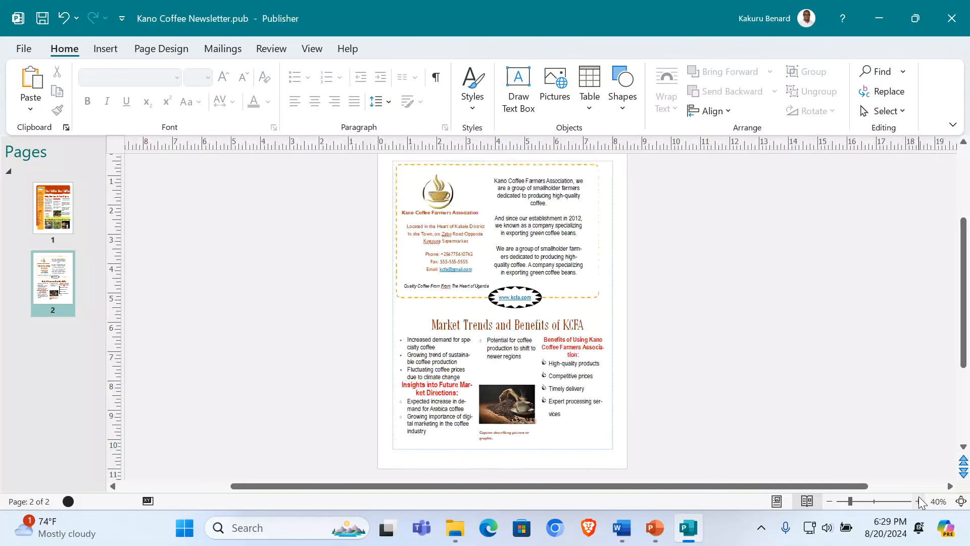
pyautogui.click(918, 497)
pyautogui.click(918, 498)
pyautogui.click(919, 498)
pyautogui.scroll(-2, 608, 324)
# Step: Type the caption 'Final Products of Our Coffee', correcting the misspelling to 'Products'
pyautogui.scroll(-1, 608, 323)
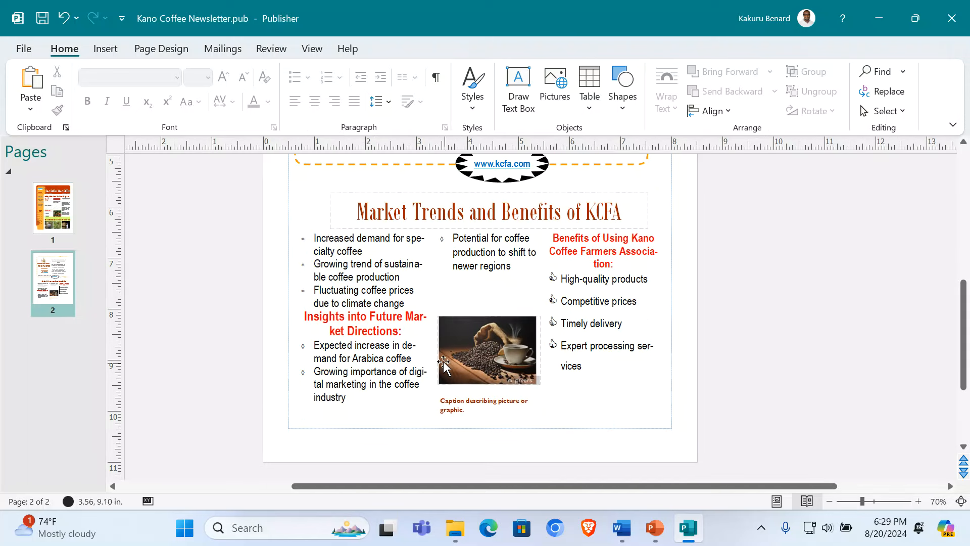
pyautogui.click(475, 406)
pyautogui.write('F')
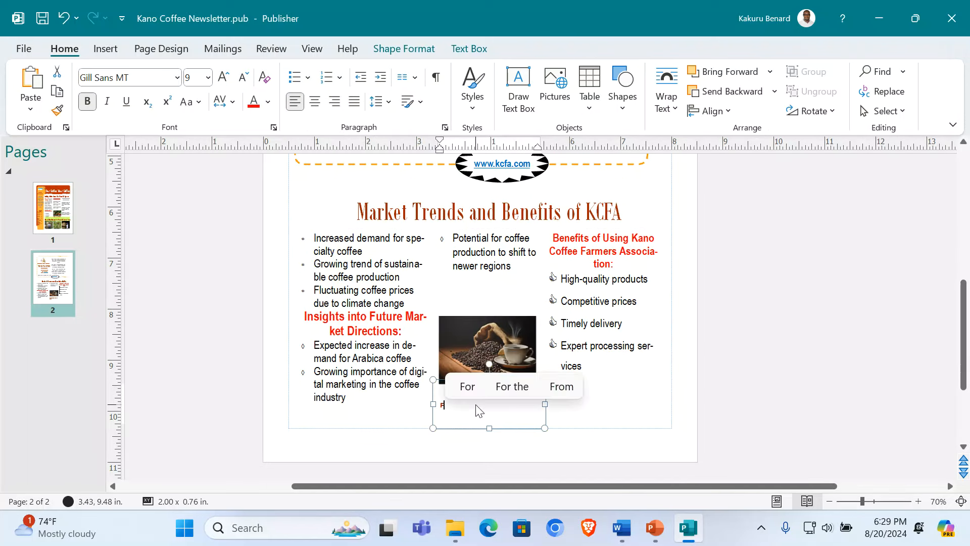
pyautogui.write('inal P')
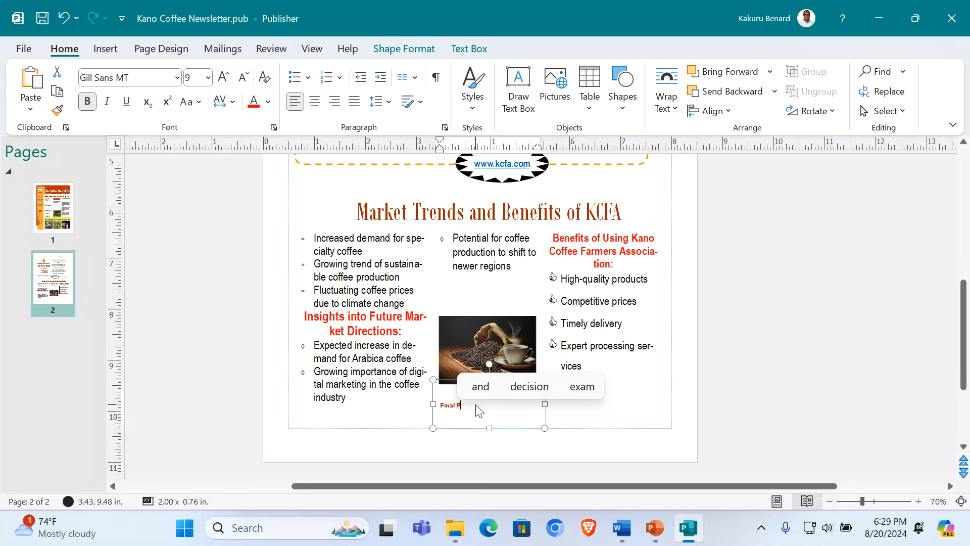
pyautogui.write('rou')
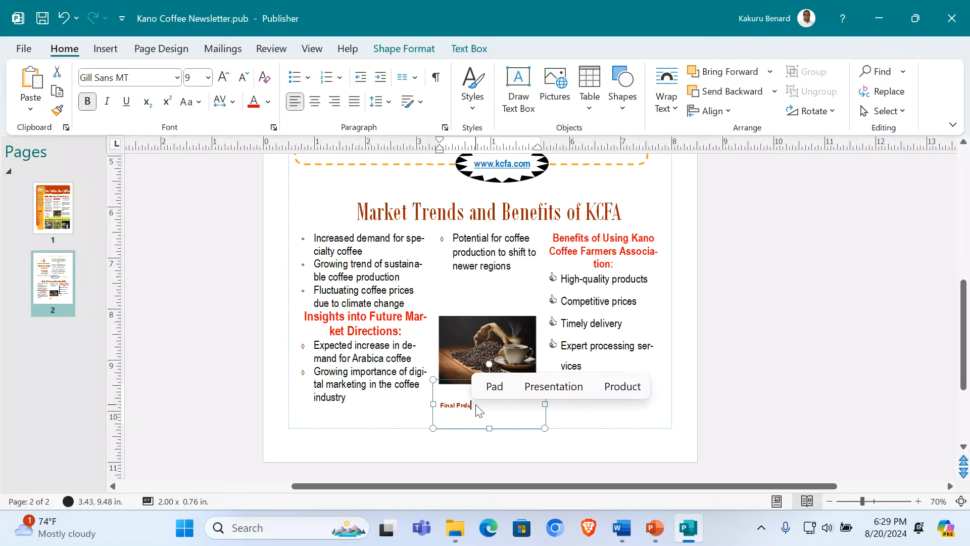
pyautogui.write('cts of Our F')
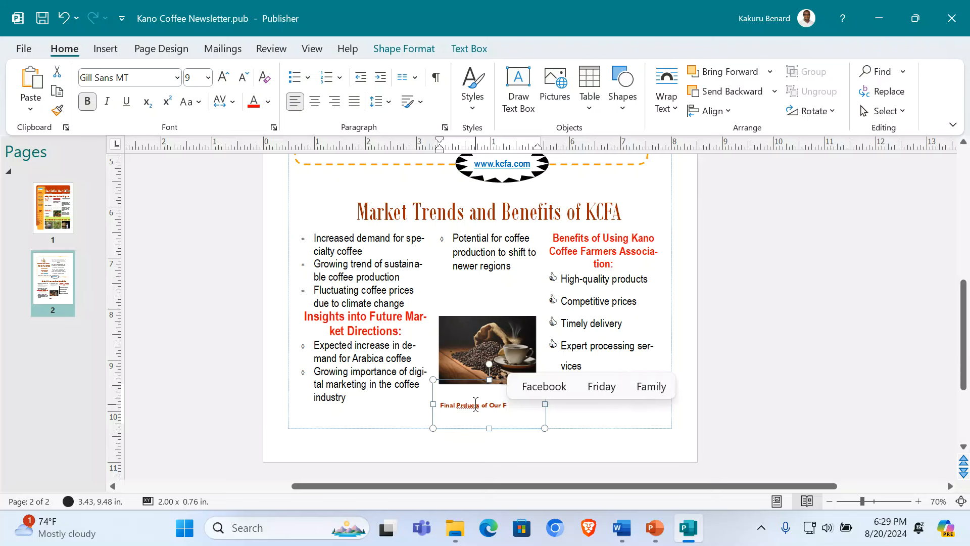
pyautogui.press('BackSpace')
pyautogui.write('Coffee')
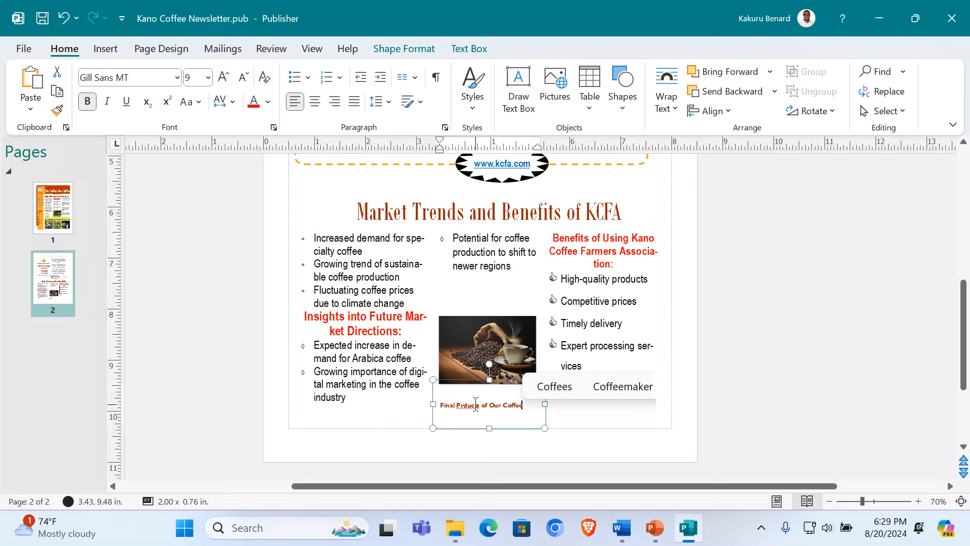
pyautogui.rightClick(469, 406)
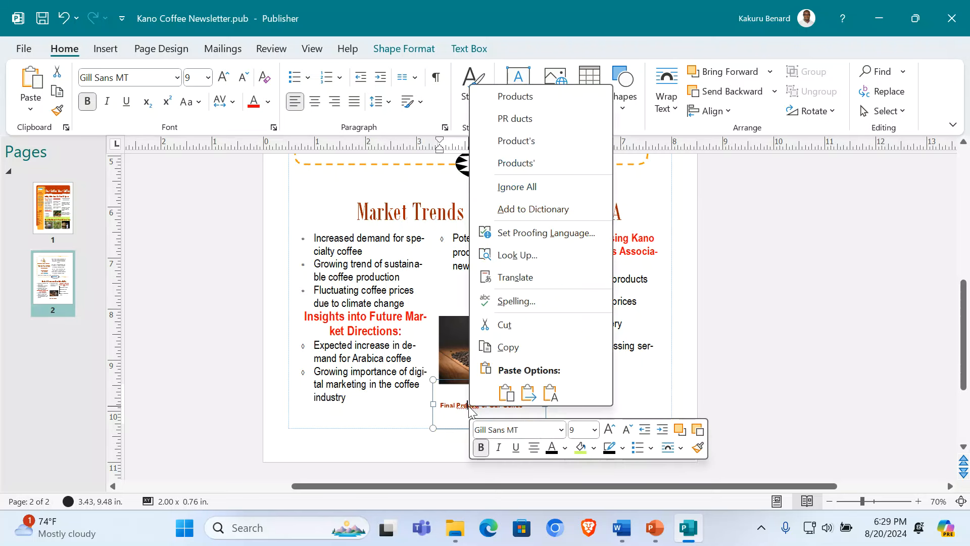
pyautogui.click(514, 96)
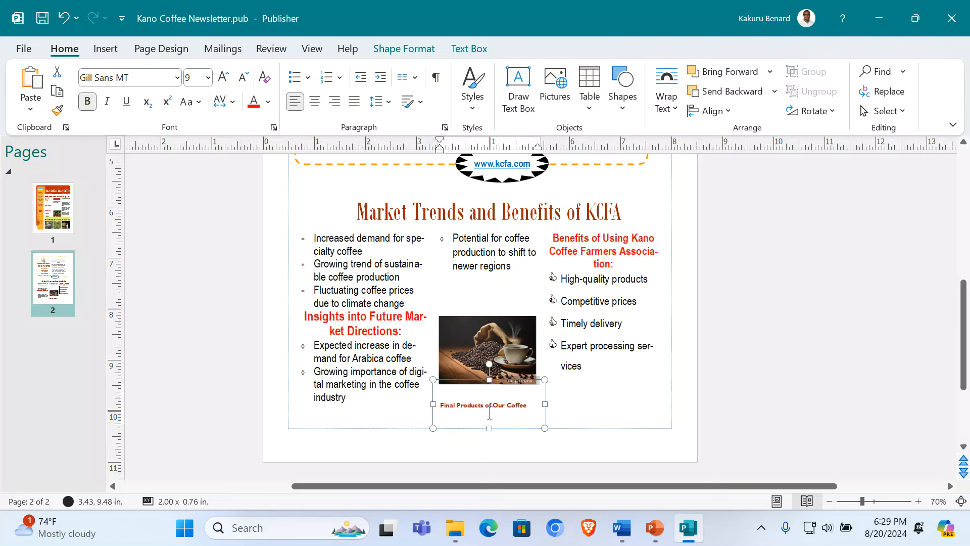
# Step: Shorten the caption box to fit its text and deselect it
pyautogui.moveTo(486, 429); pyautogui.dragTo(494, 415)
pyautogui.click(805, 340)
pyautogui.click(473, 275)
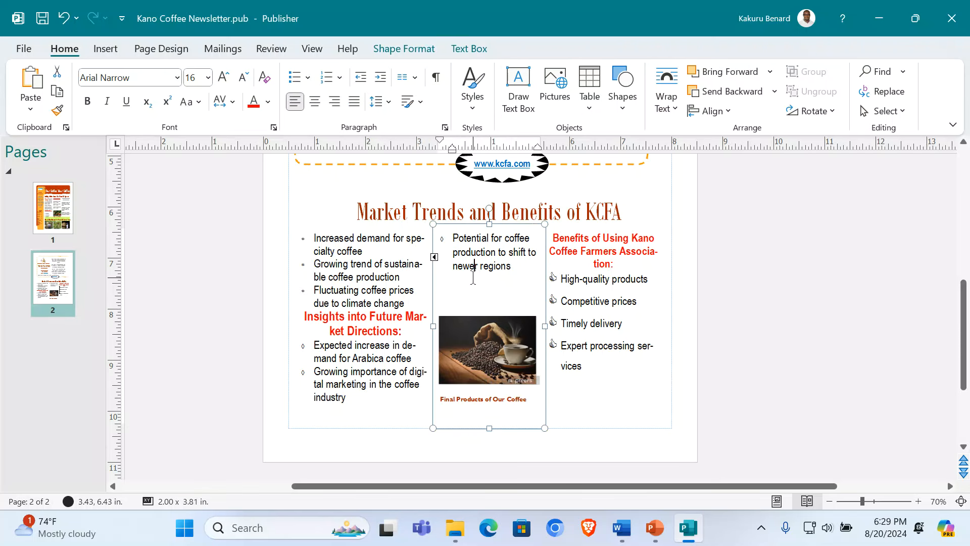
pyautogui.click(792, 381)
pyautogui.scroll(5, 736, 339)
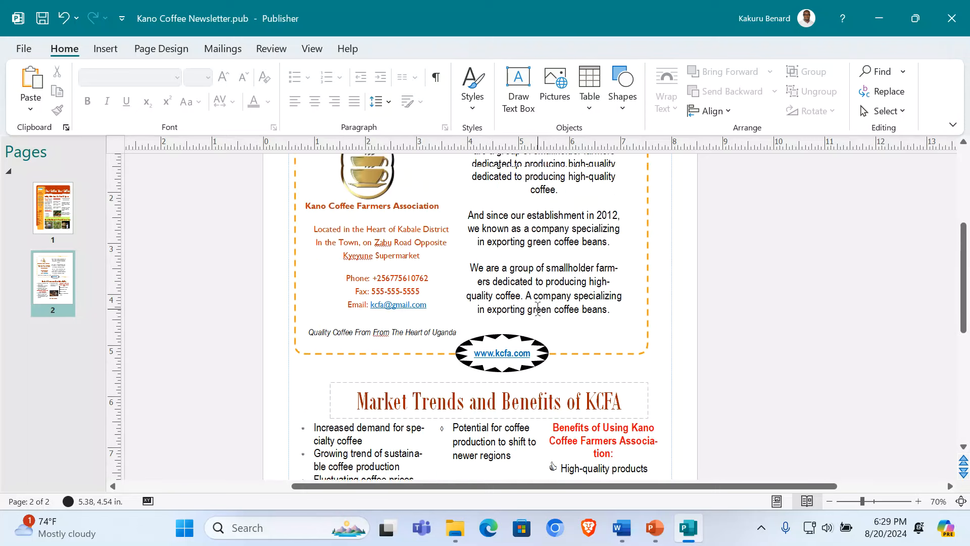